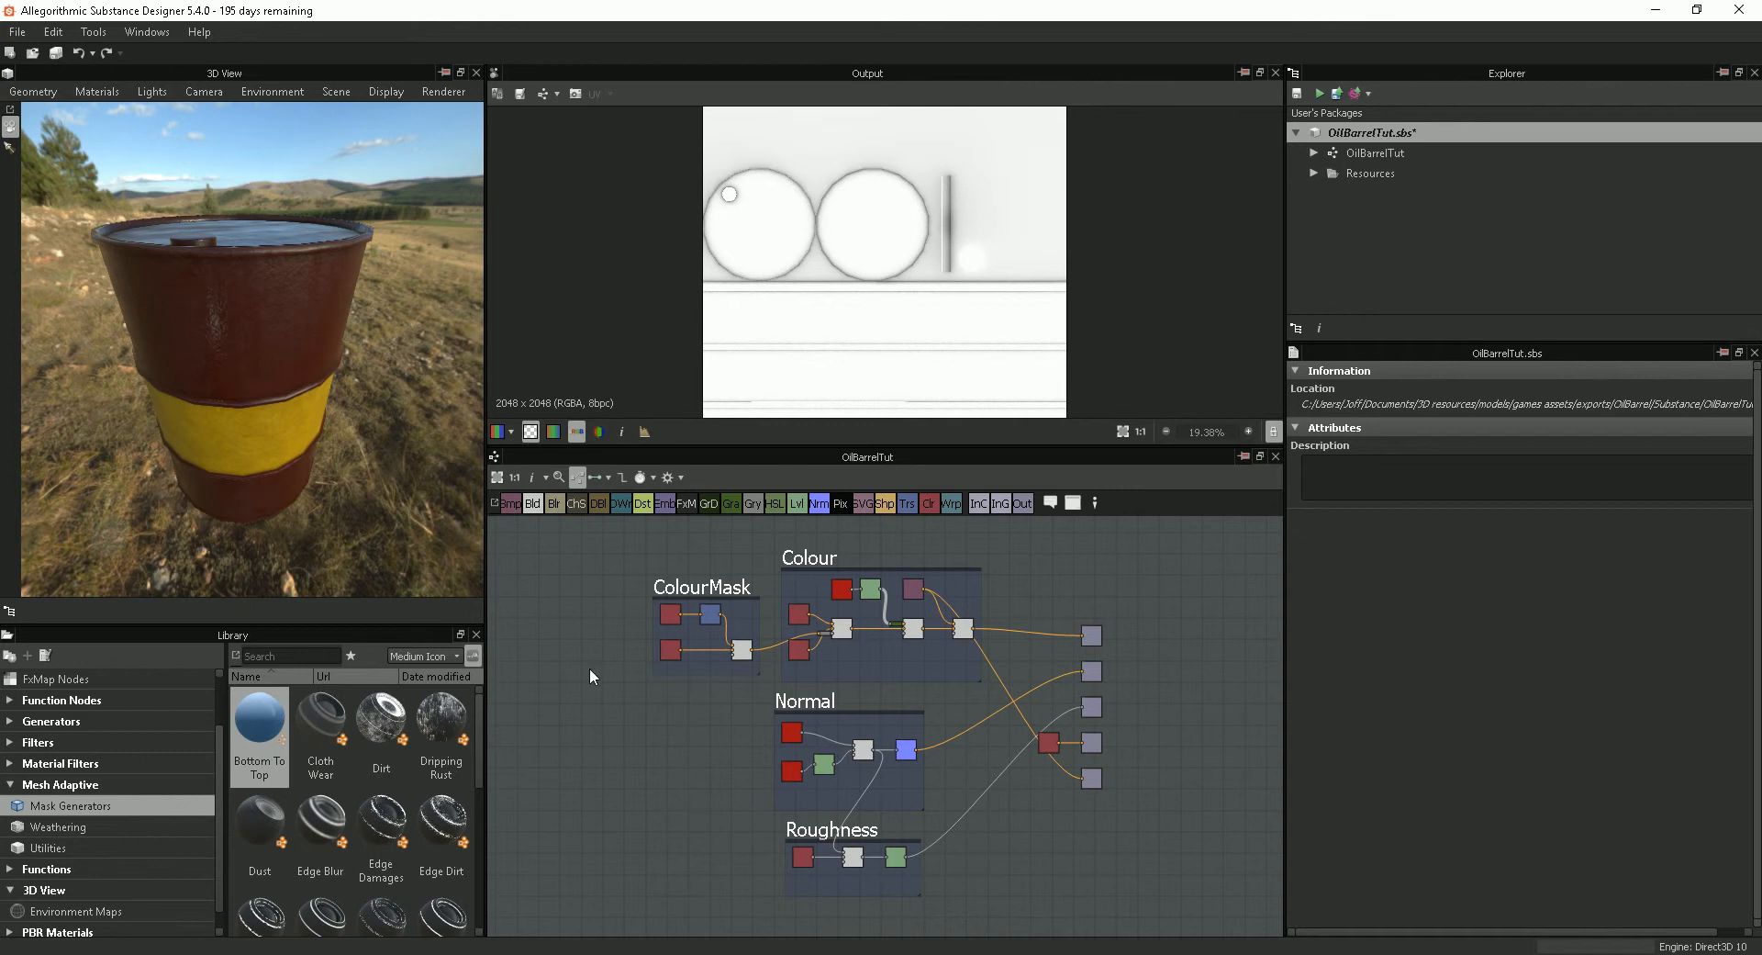
Step: Create a new Physically Based (Metallic/Roughness) graph named OilBareelDirtyTut in the OilBarrelTut.sbs package
left_click_drag(294, 401, 310, 311)
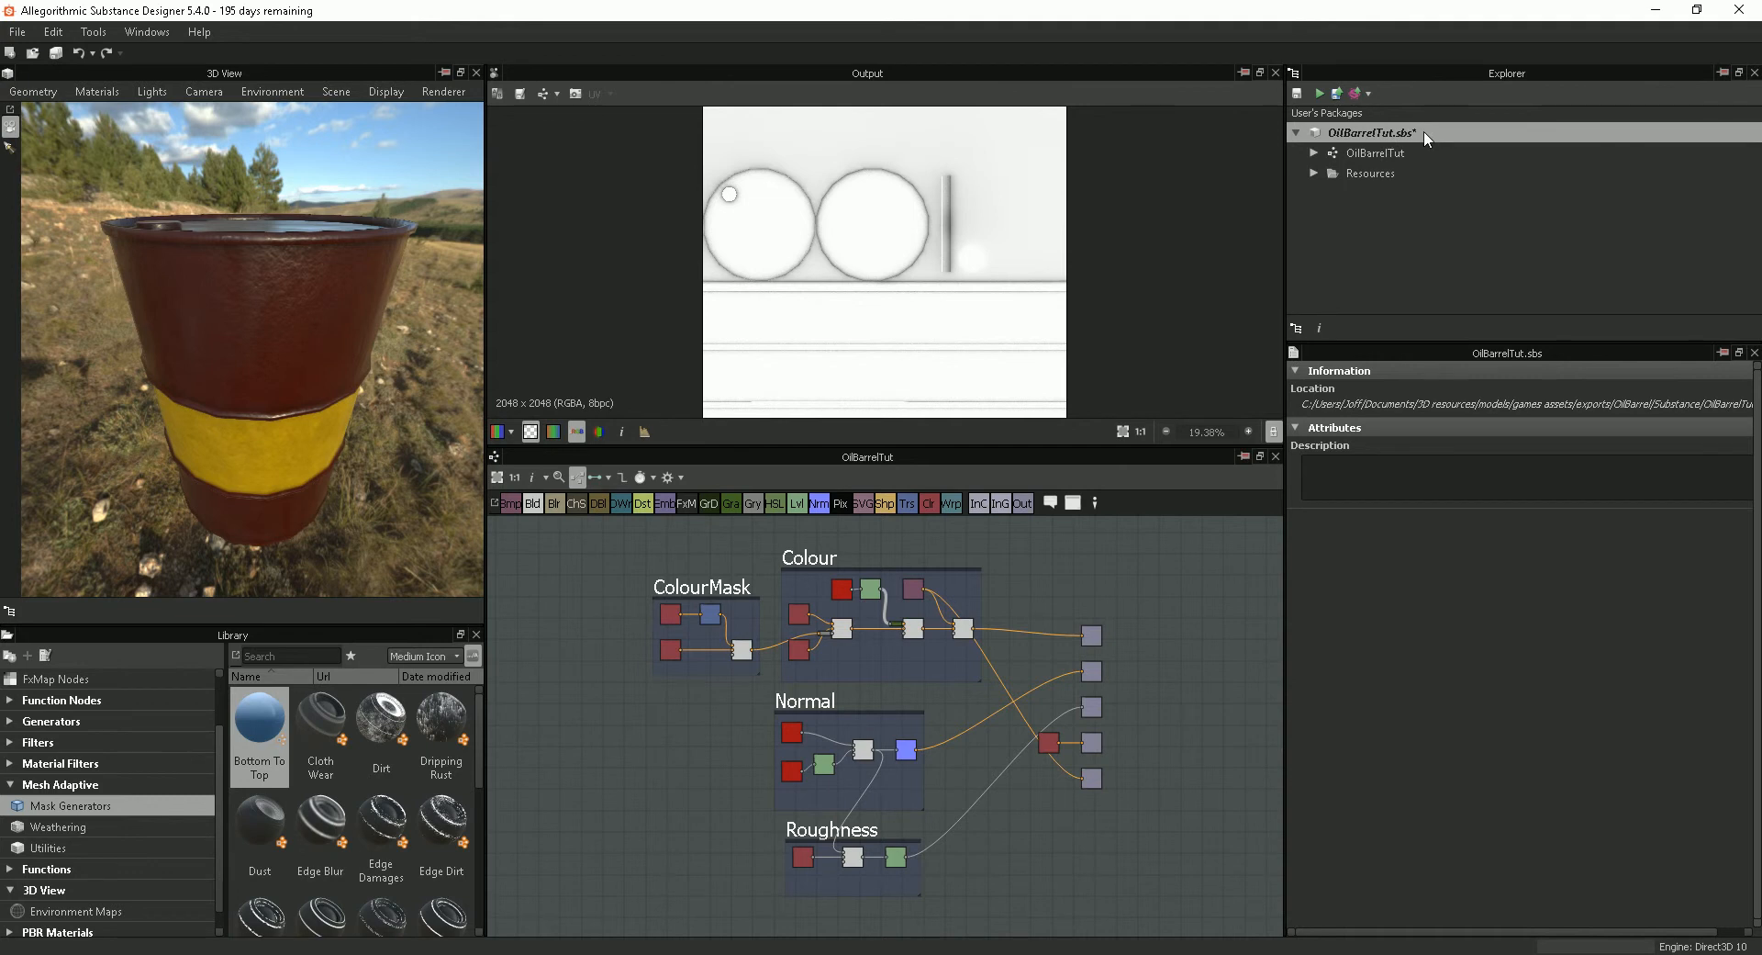
right_click(1393, 133)
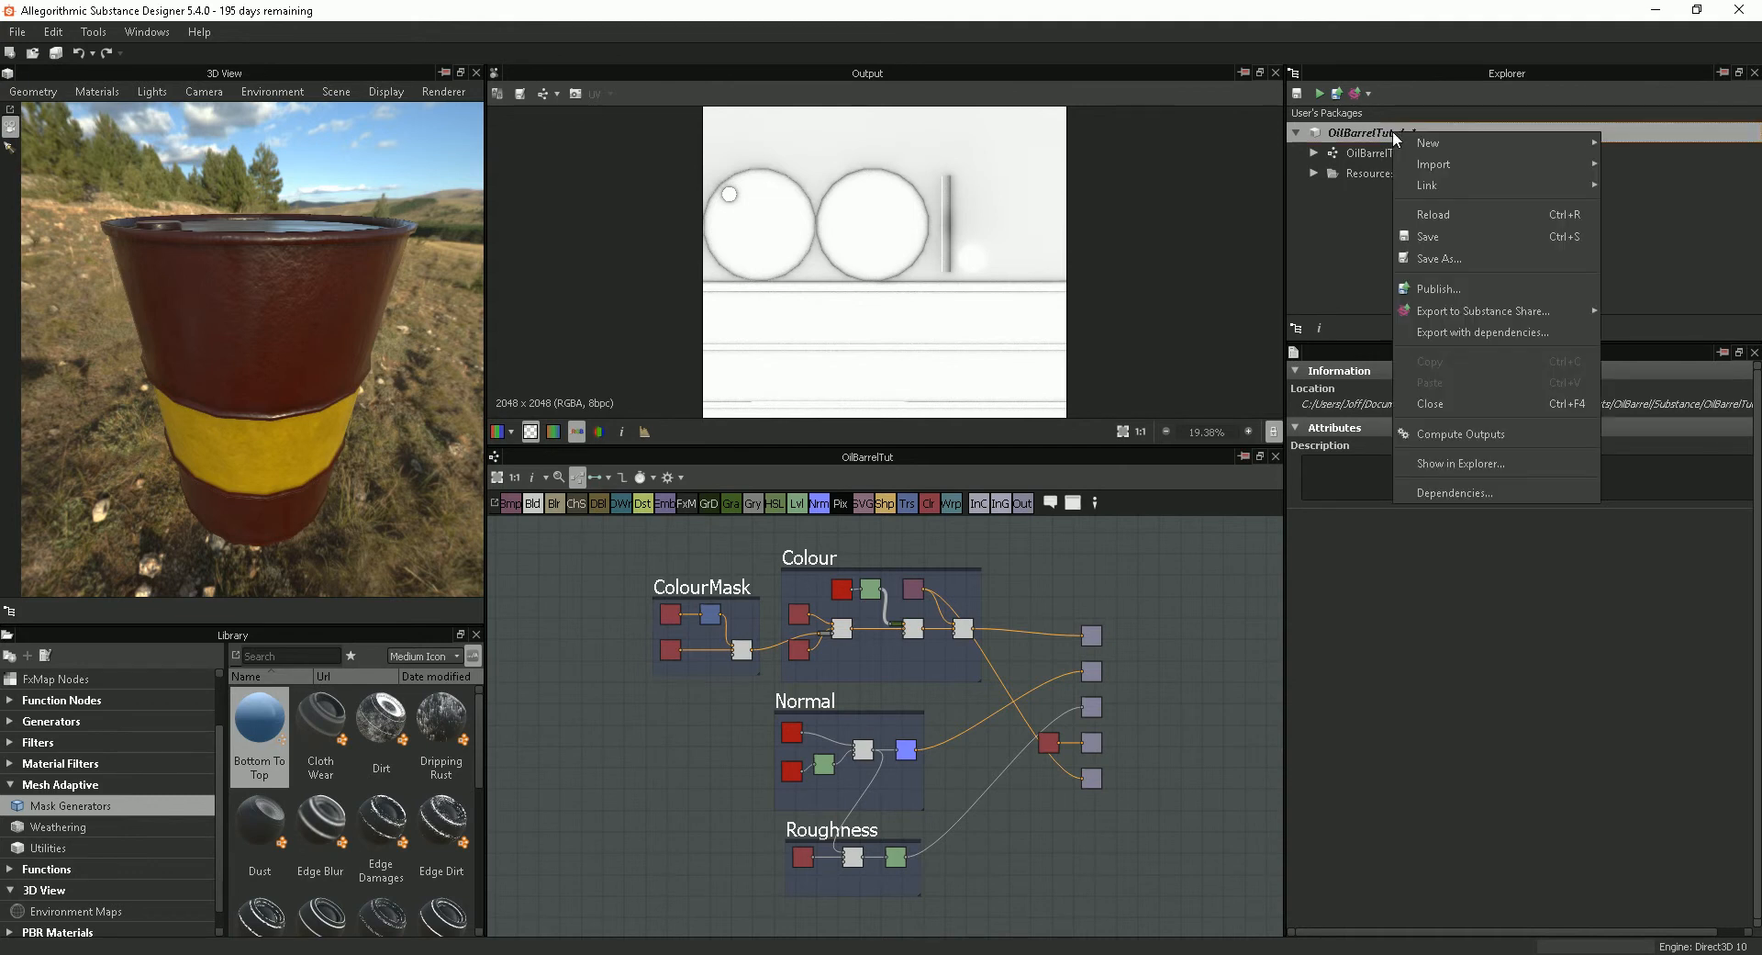
mouse_move(1496, 140)
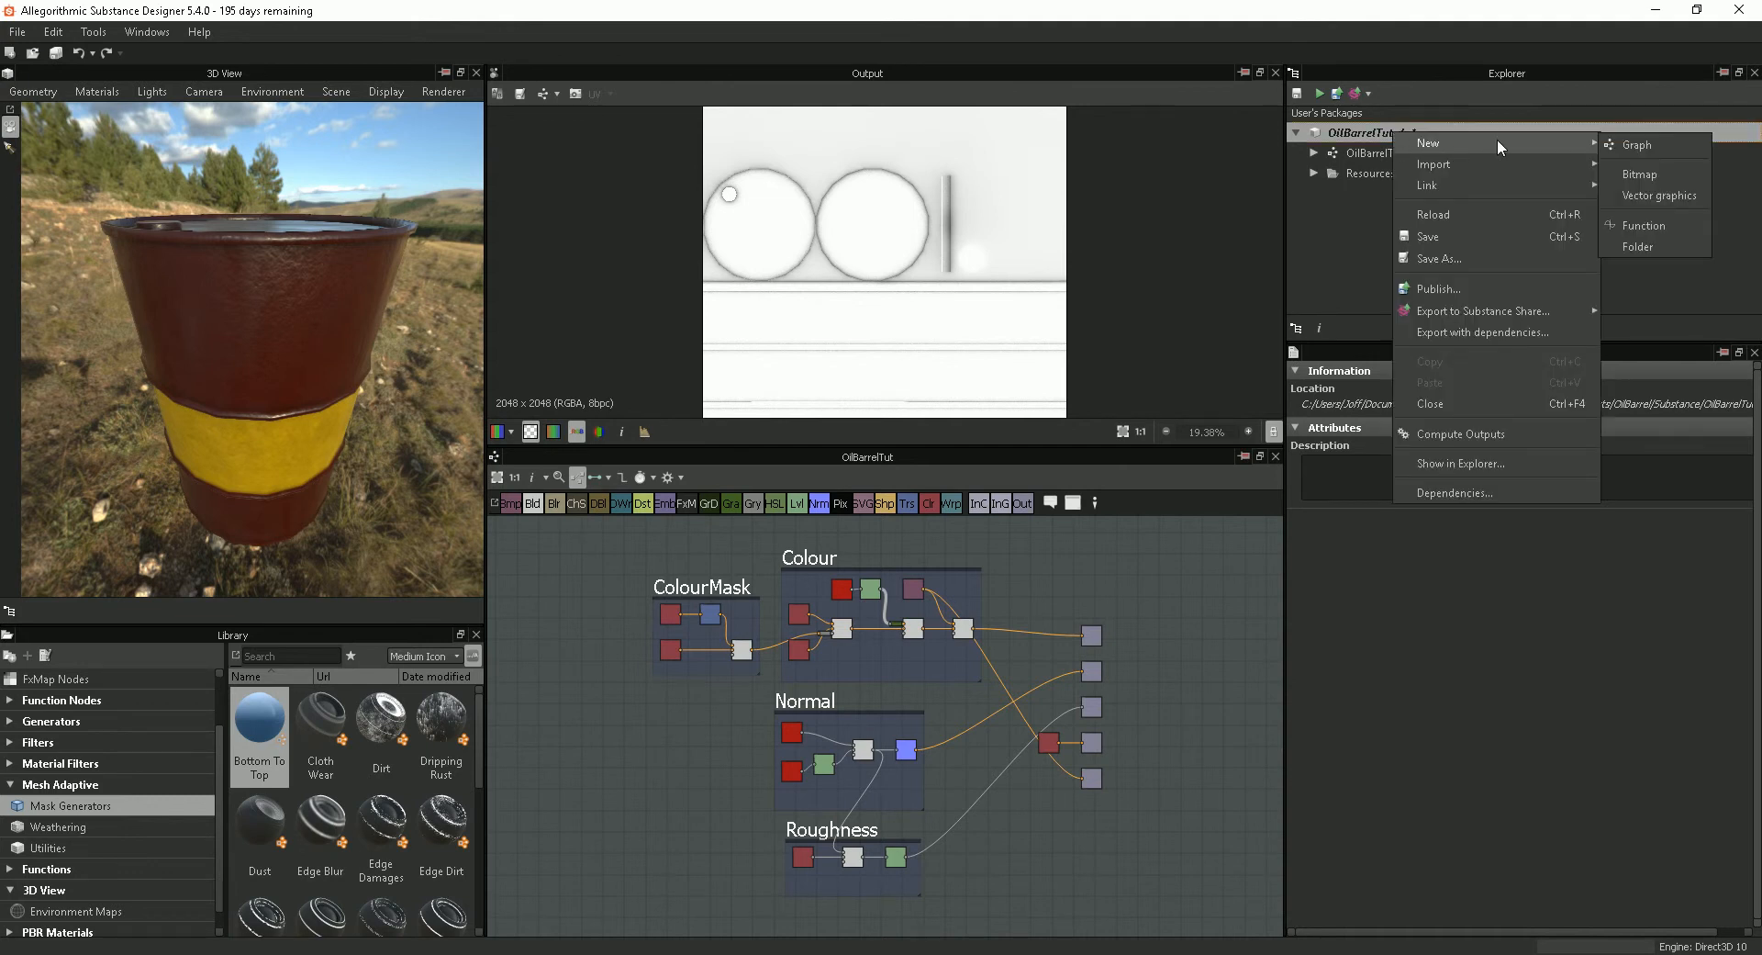
left_click(1643, 145)
left_click_drag(1067, 264, 1188, 220)
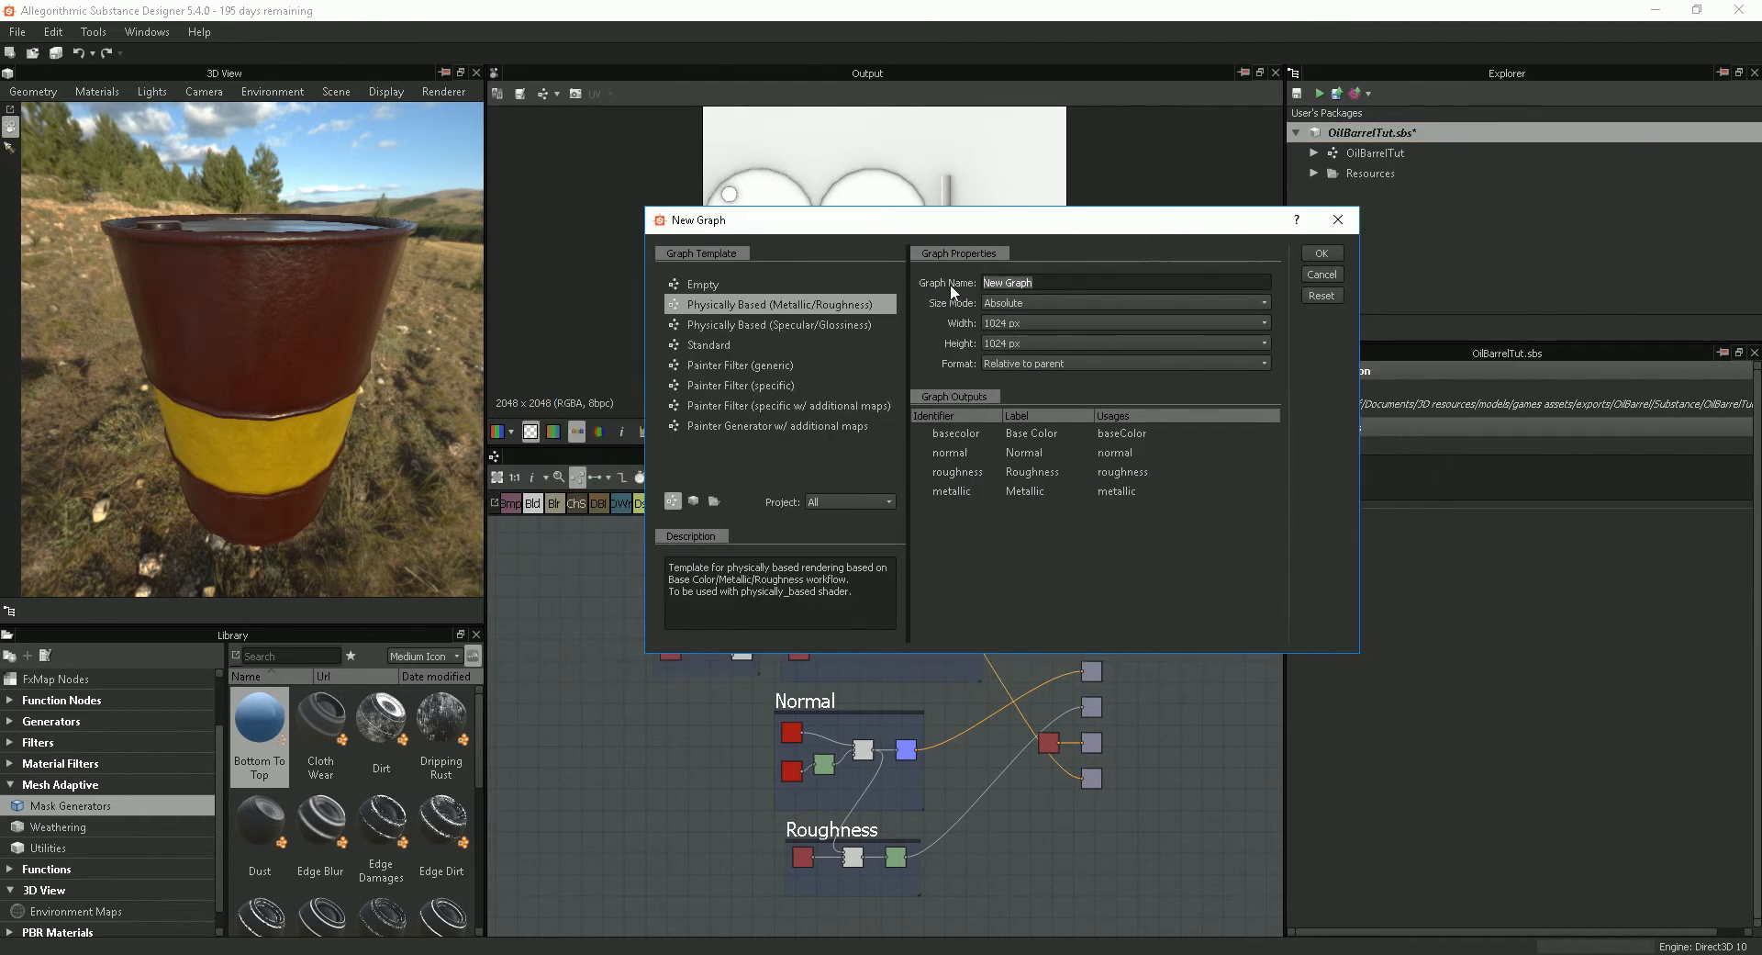
type("OilBareelDirtyTut")
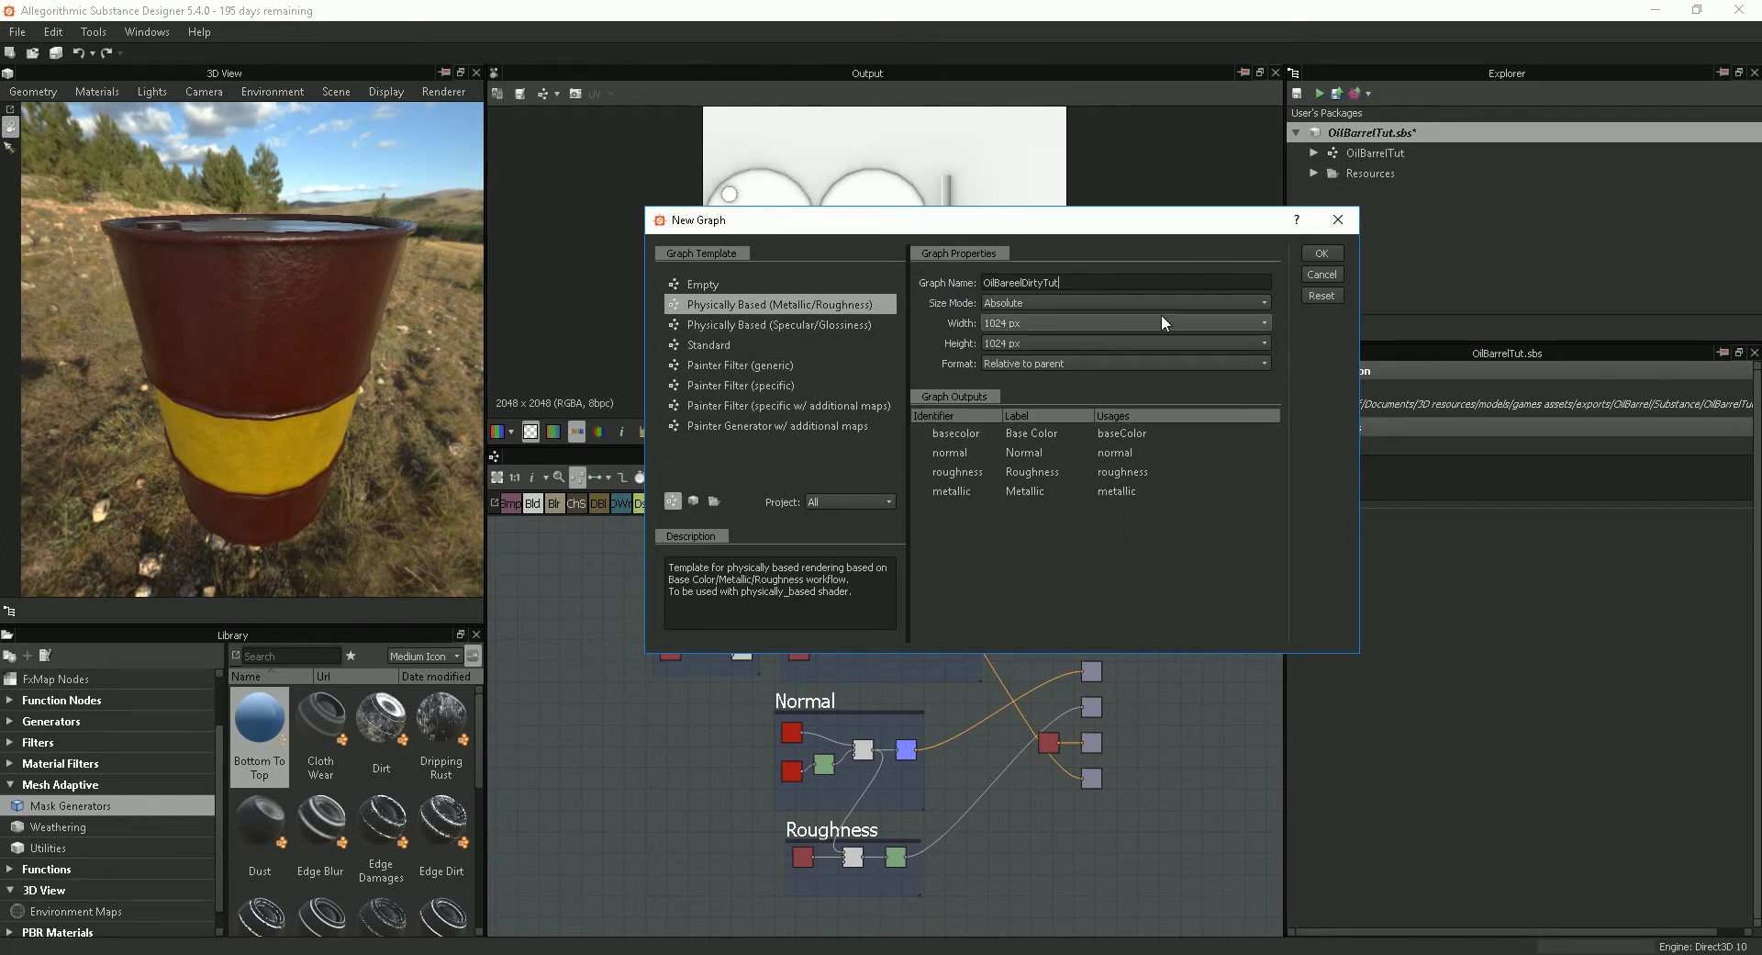
left_click(1321, 255)
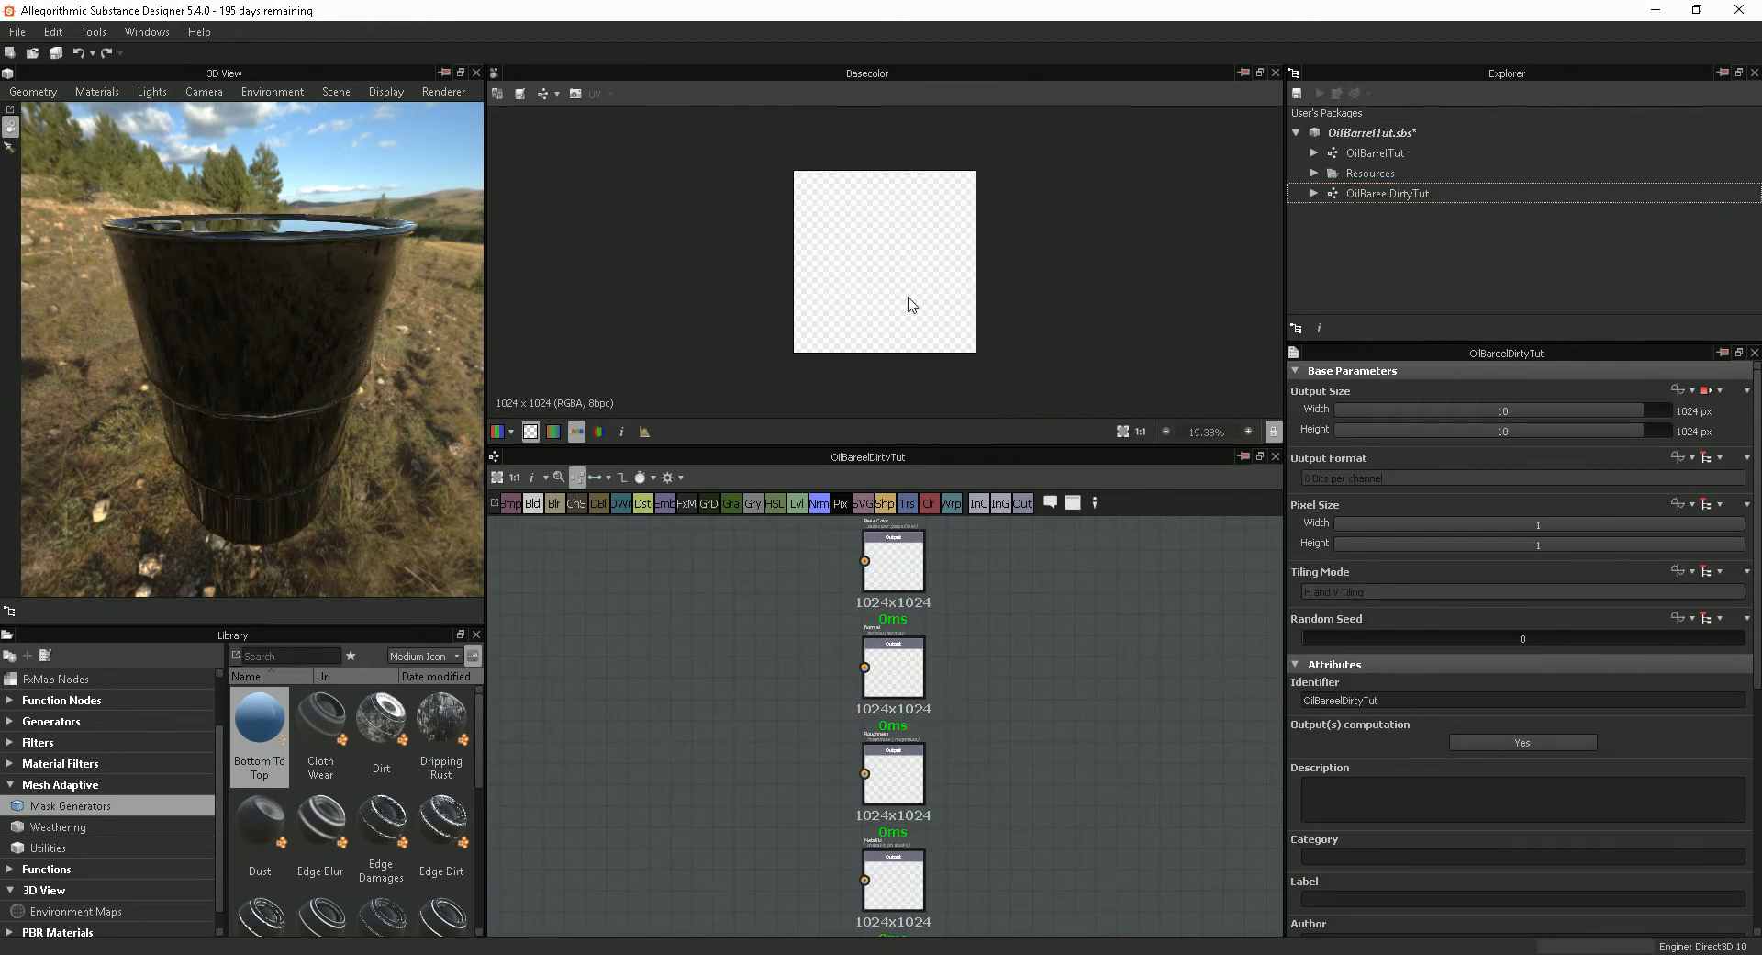
Step: Add the OilBarrelTut graph to the new graph as an instance node, well to the left of the output nodes
scroll(901, 622, "up", 1)
scroll(921, 650, "down", 2)
middle_click_drag(924, 655, 1147, 672)
scroll(927, 326, "up", 2)
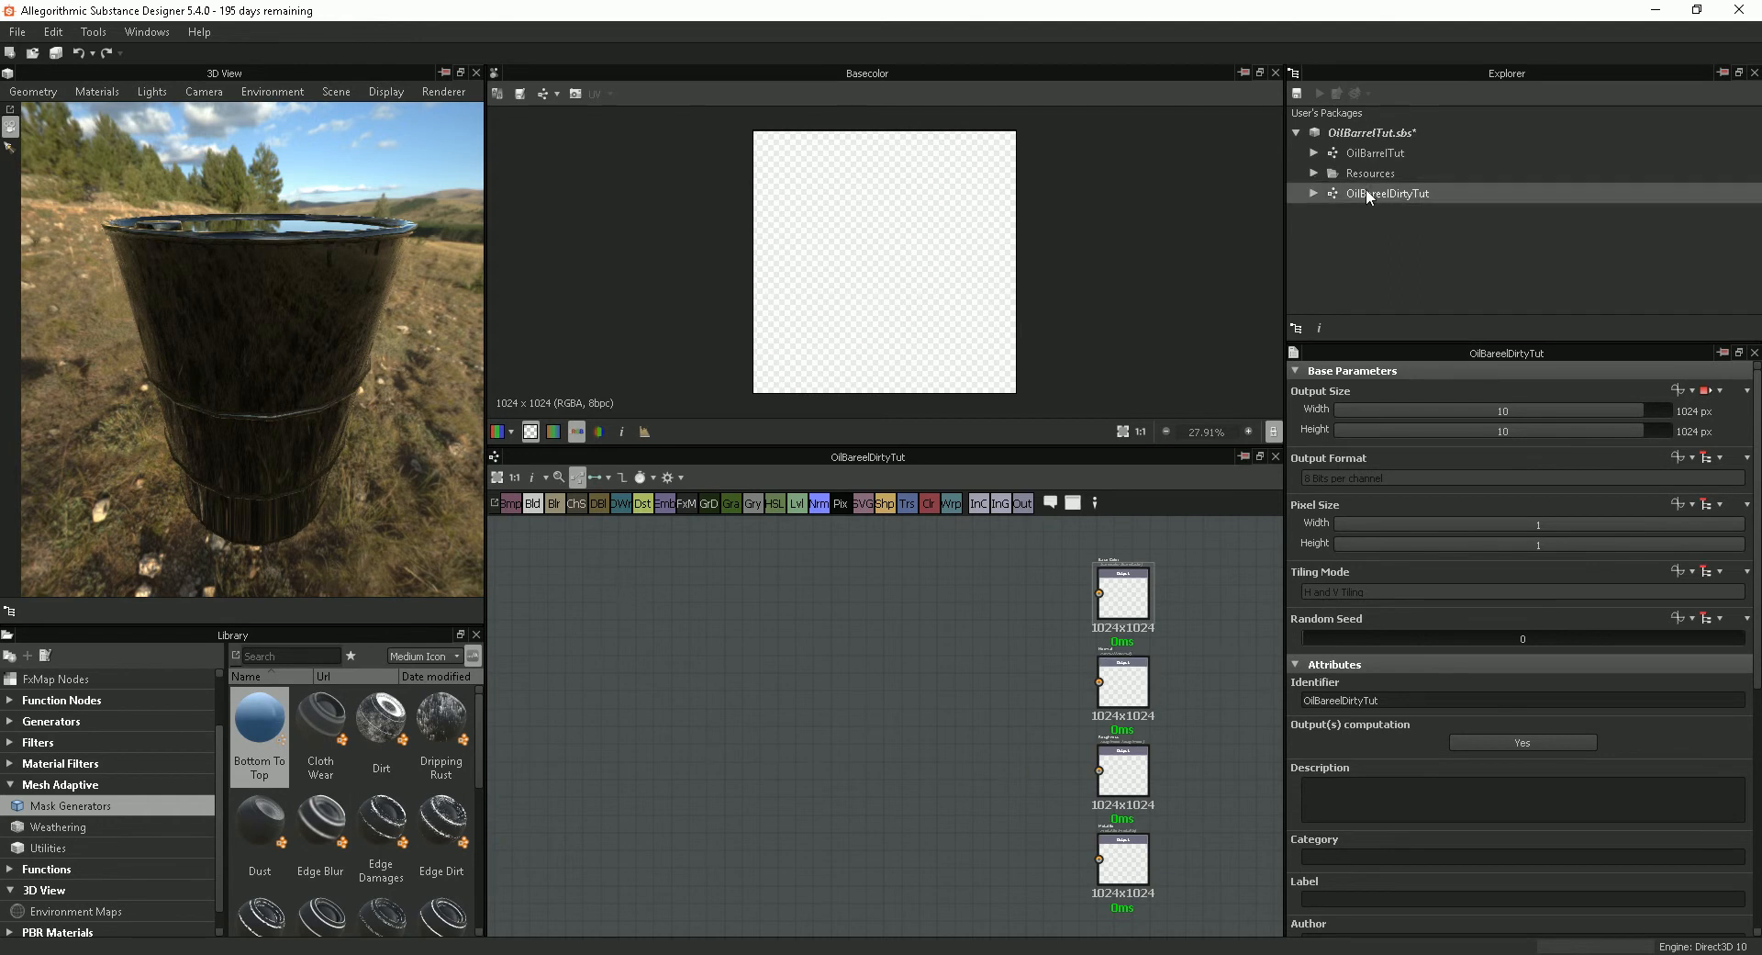
left_click(1346, 156)
left_click(1316, 153)
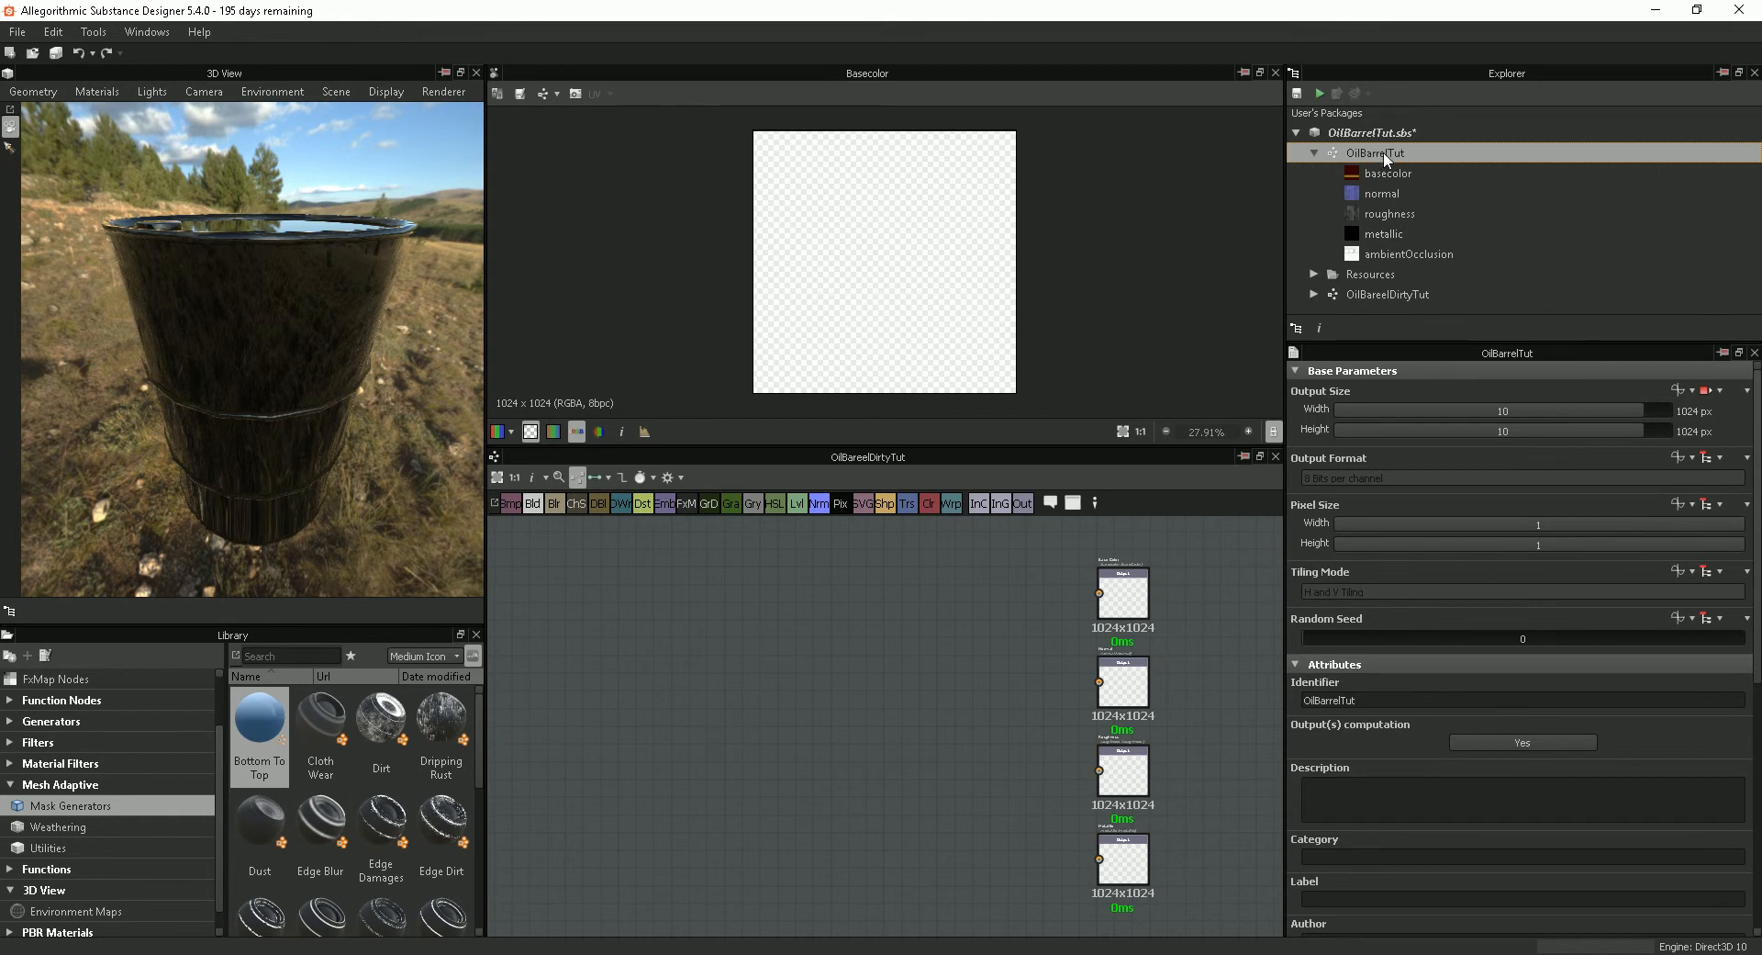
left_click_drag(1378, 156, 667, 672)
scroll(654, 666, "up", 2)
scroll(735, 679, "down", 2)
scroll(832, 673, "up", 1)
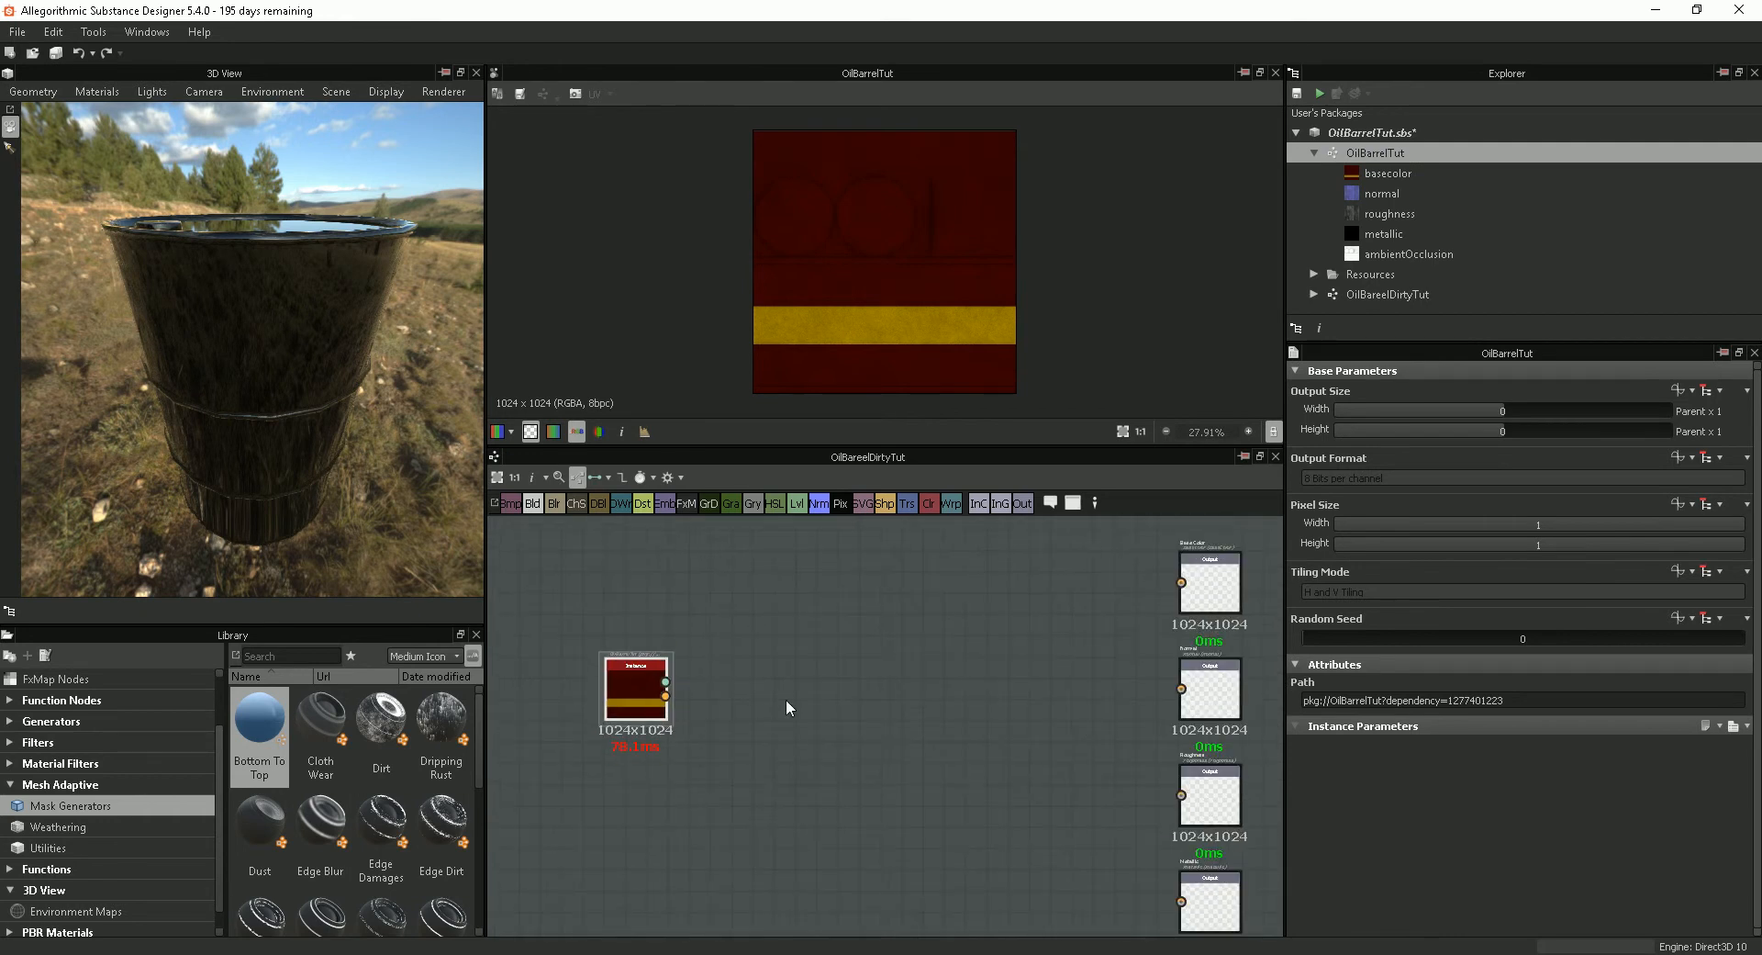
scroll(870, 704, "down", 1)
middle_click_drag(845, 697, 842, 696)
left_click_drag(675, 680, 674, 698)
scroll(675, 691, "up", 2)
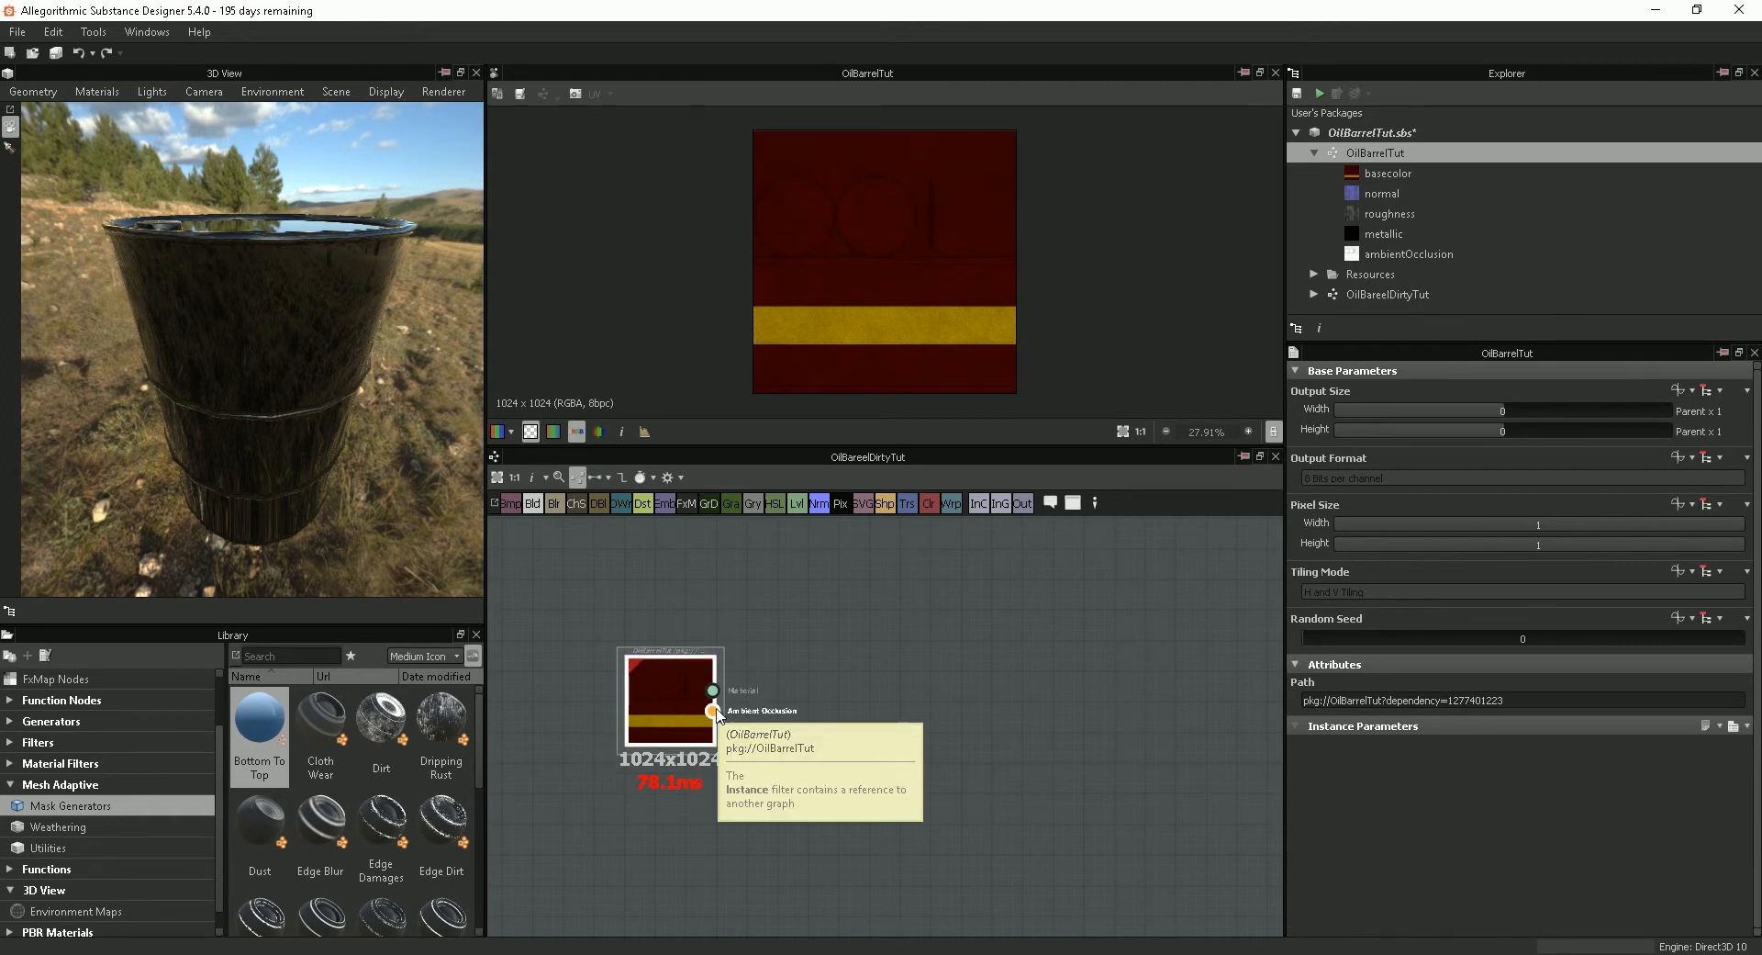
Step: Turn the display of connector names off and back on in the graph
left_click(543, 478)
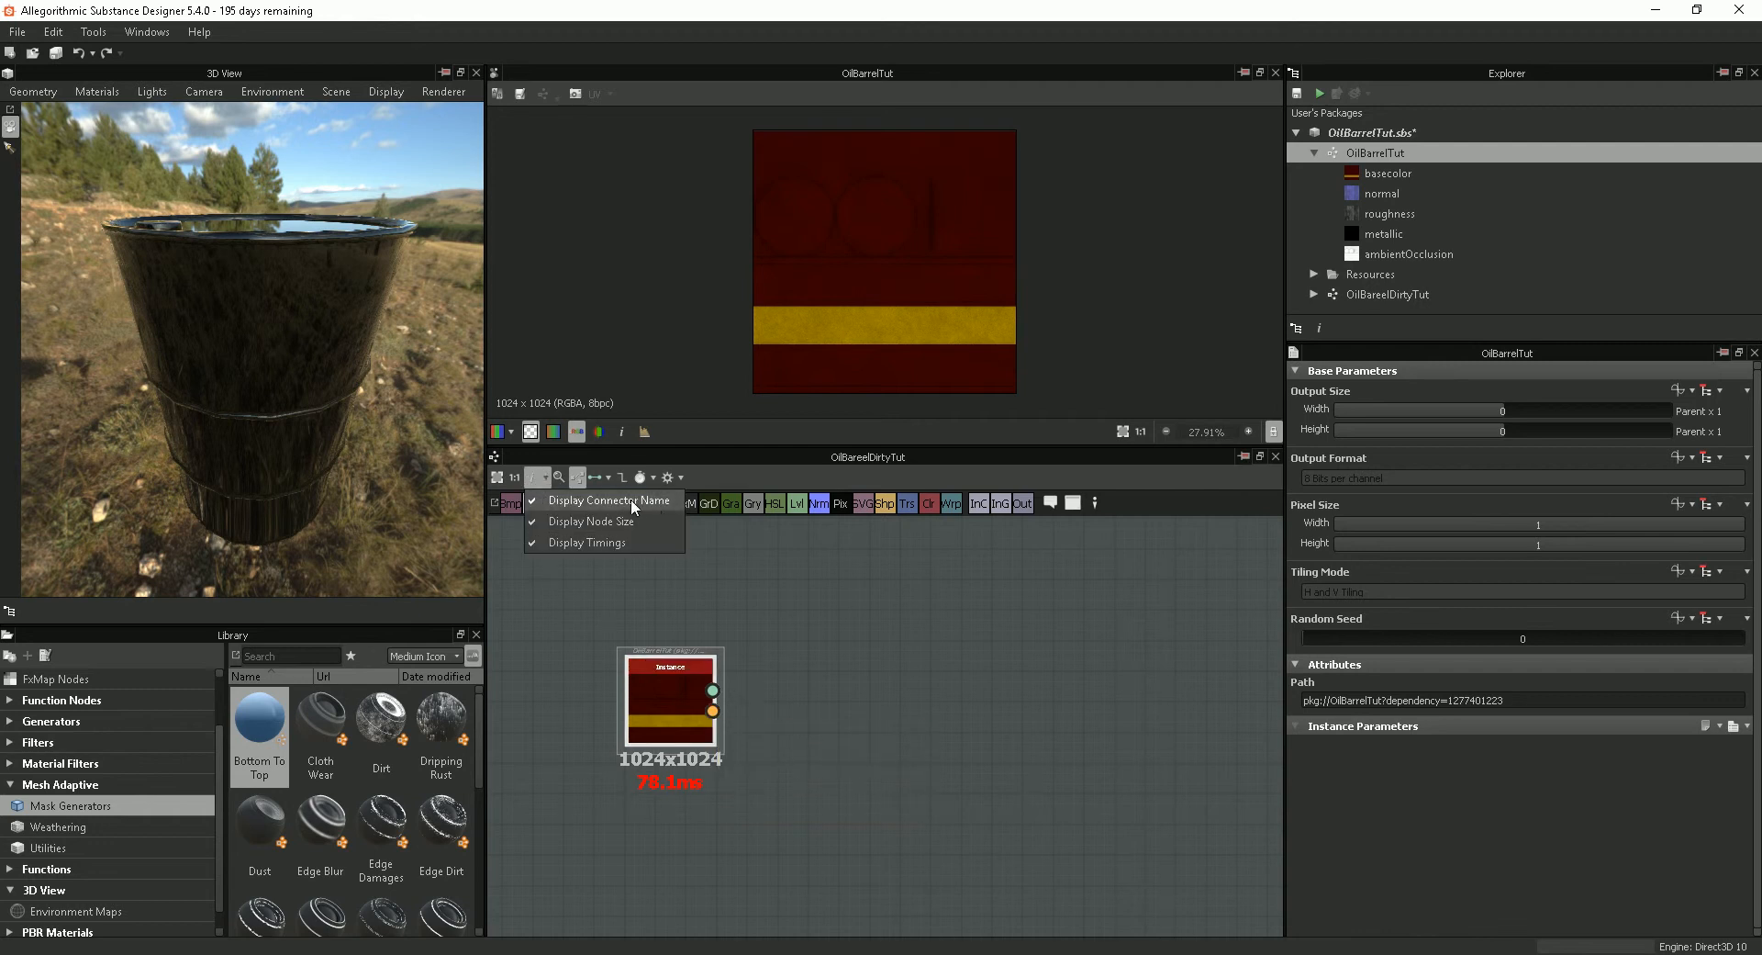
left_click(774, 628)
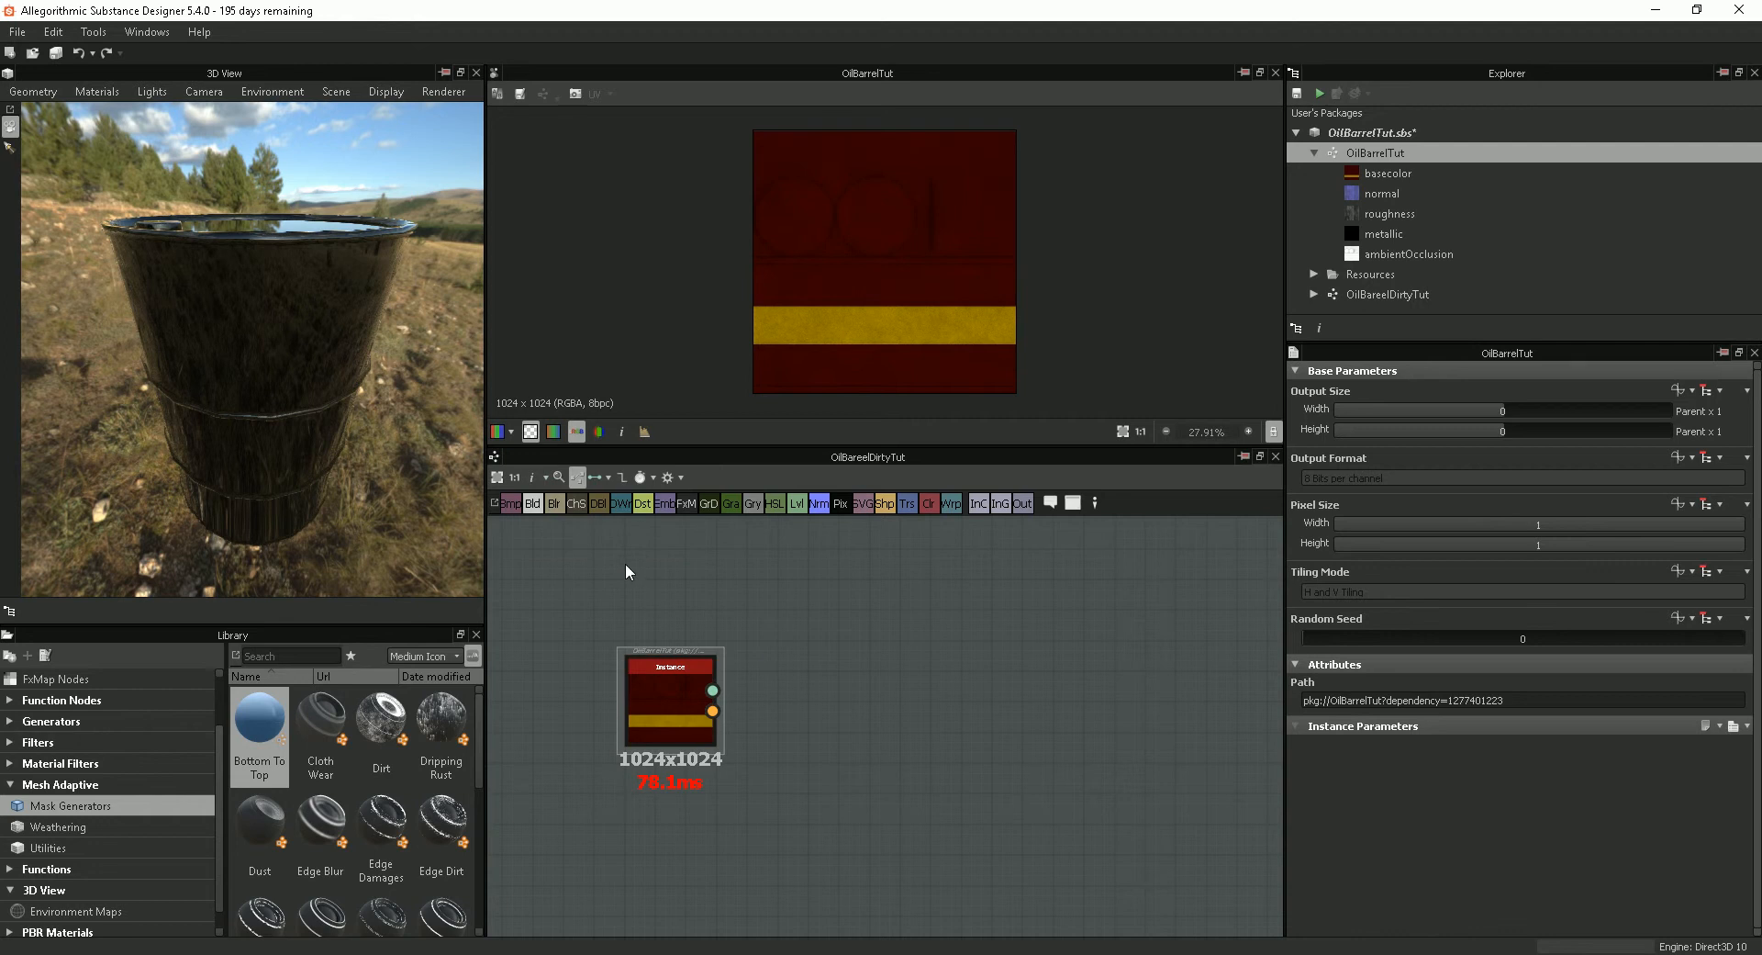
left_click(542, 483)
left_click(560, 501)
left_click(543, 478)
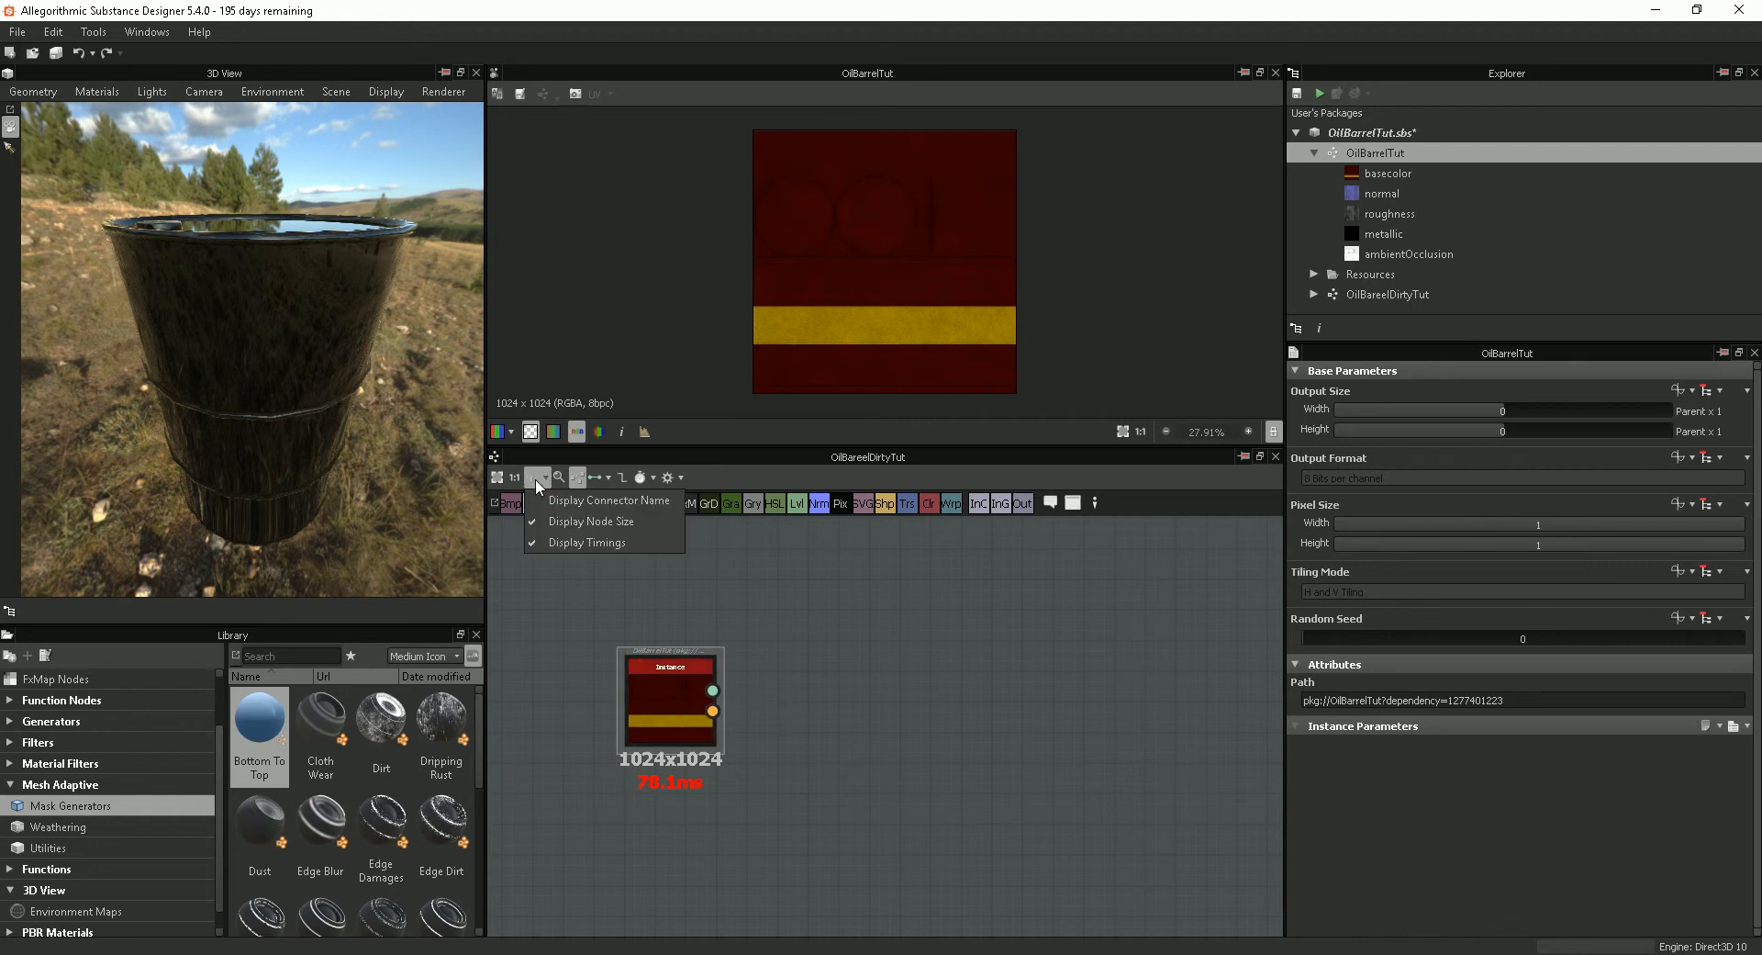
left_click(571, 501)
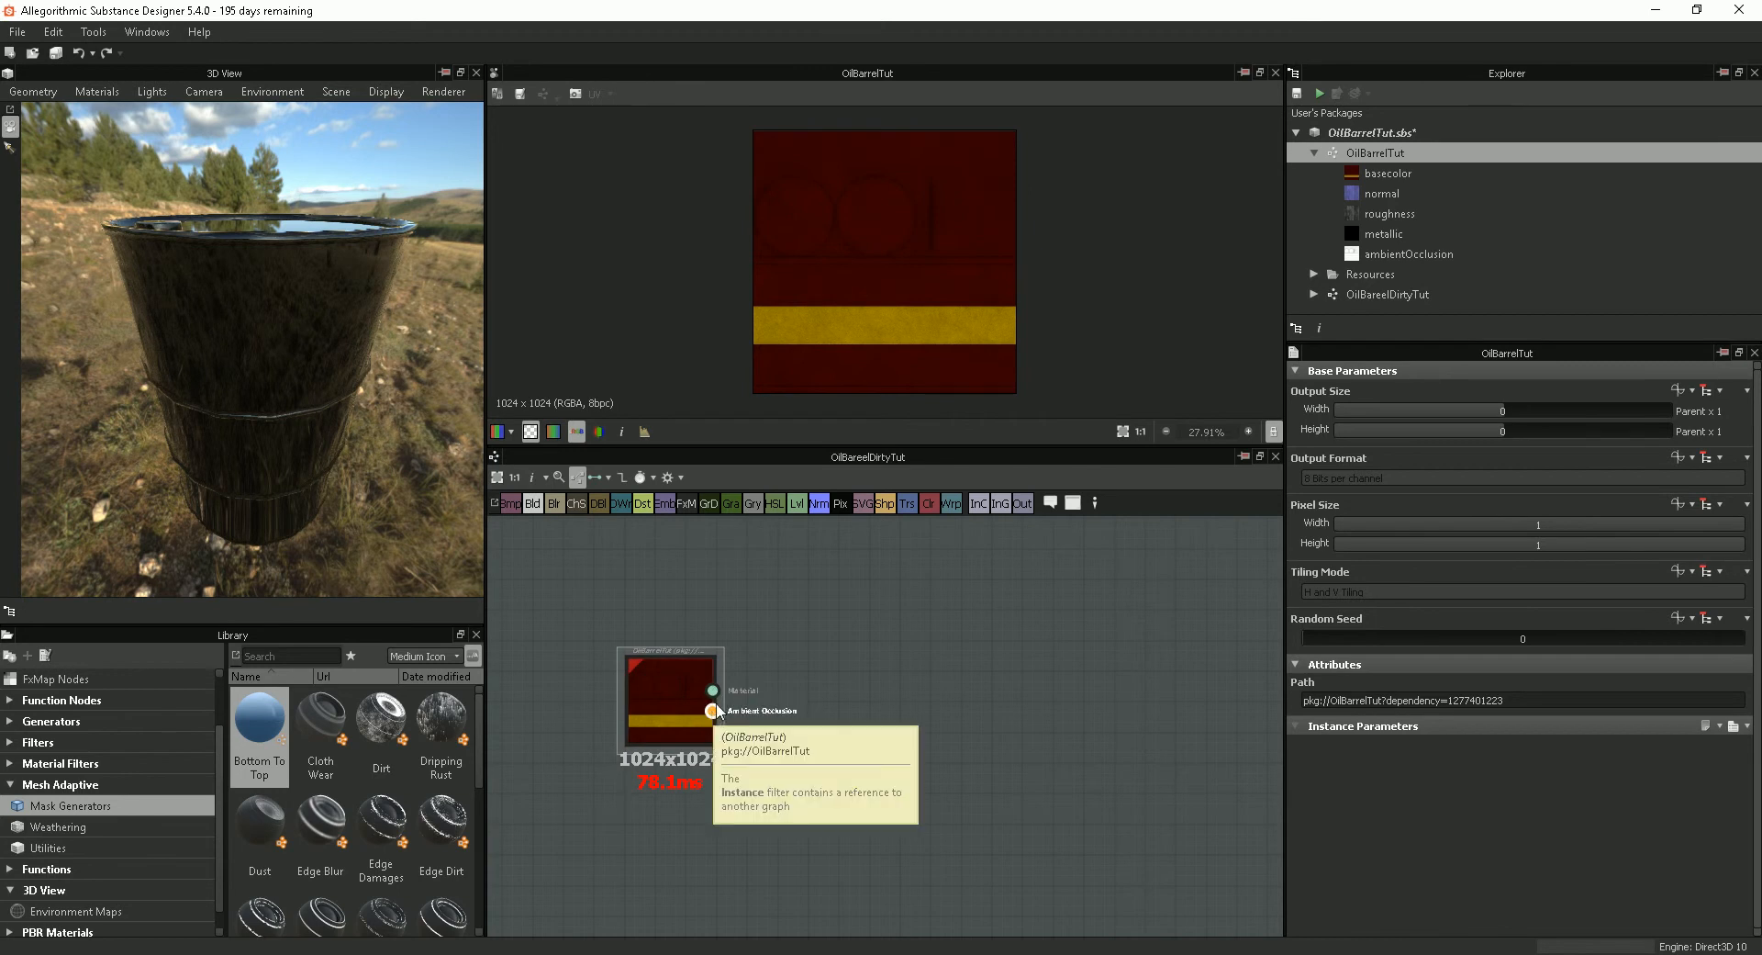
Step: Add the Dirt mask generator to the graph and place it to the right of the OilBarrelTut instance
scroll(666, 670, "up", 2)
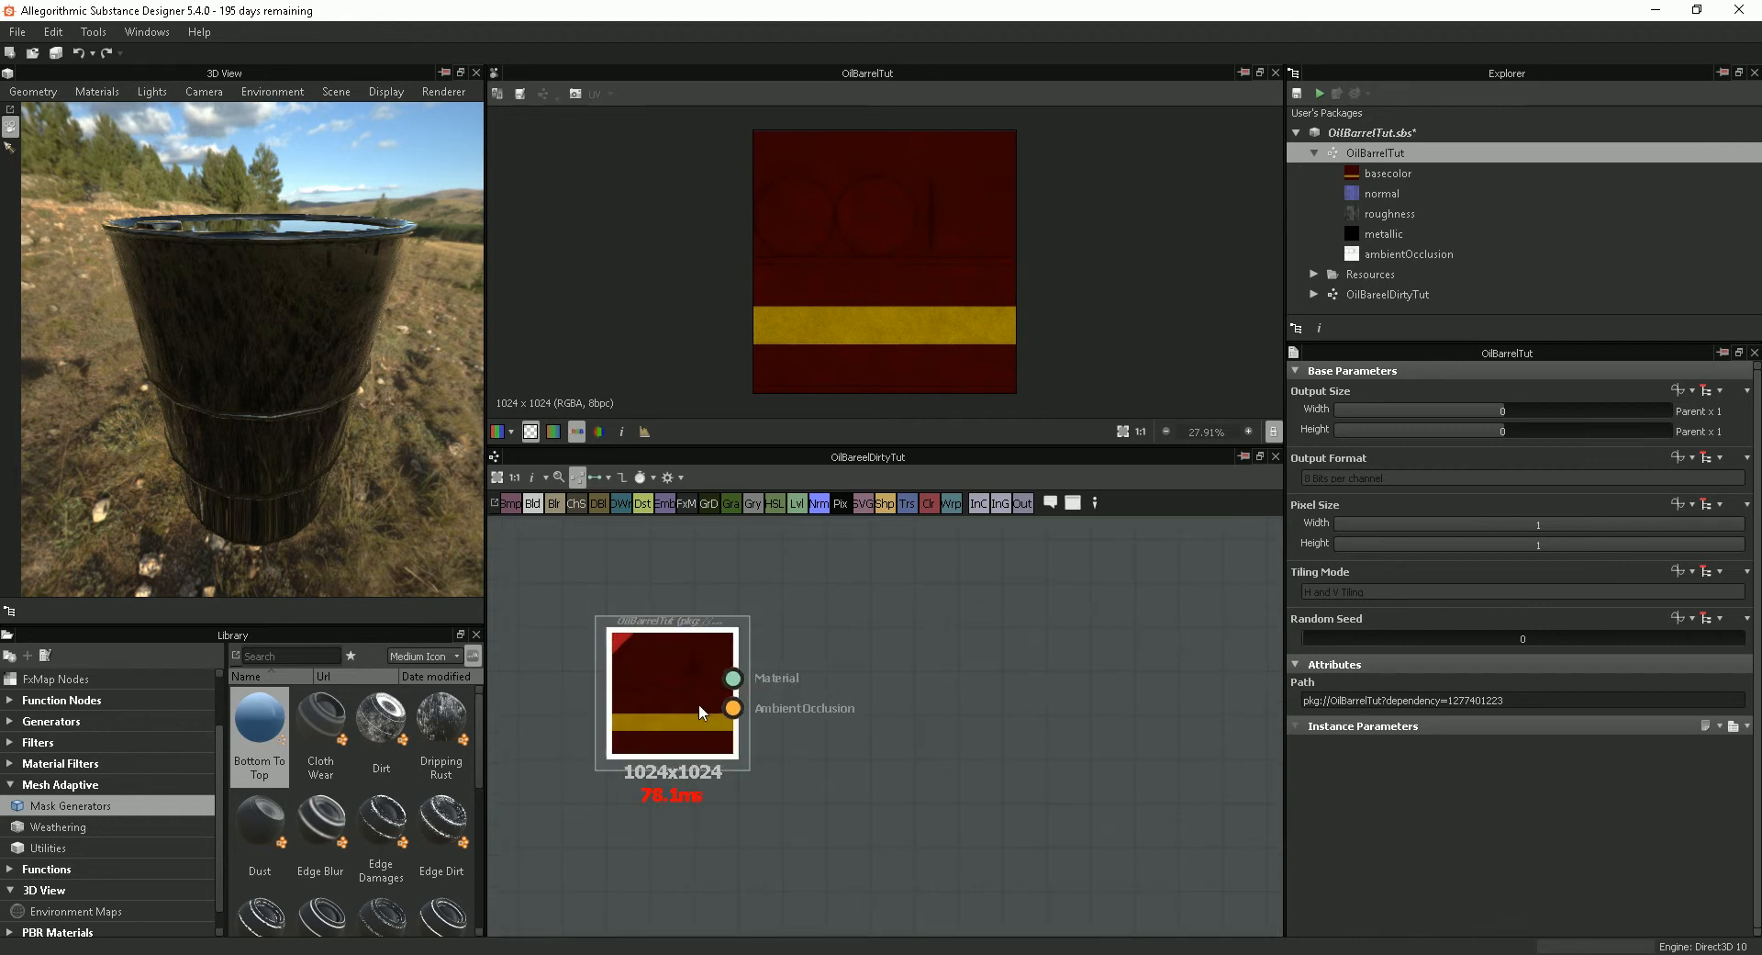
left_click_drag(693, 734, 693, 756)
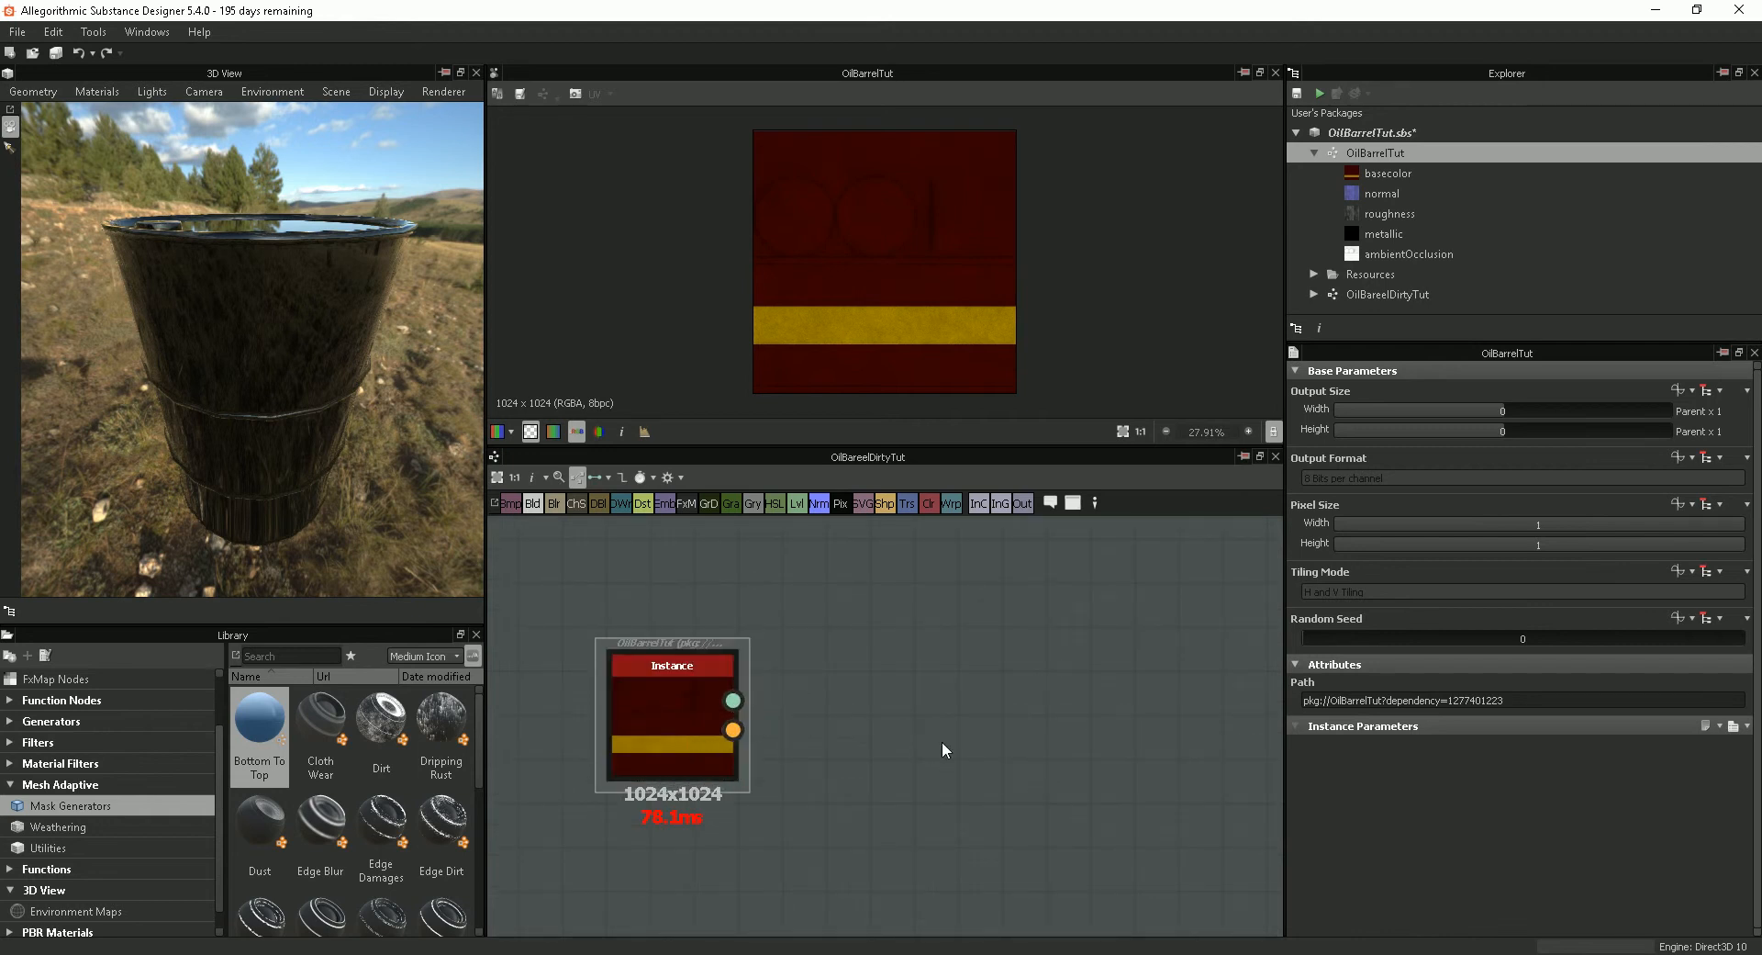
scroll(945, 741, "down", 2)
scroll(991, 737, "down", 1)
middle_click_drag(992, 737, 935, 667)
scroll(845, 725, "up", 1)
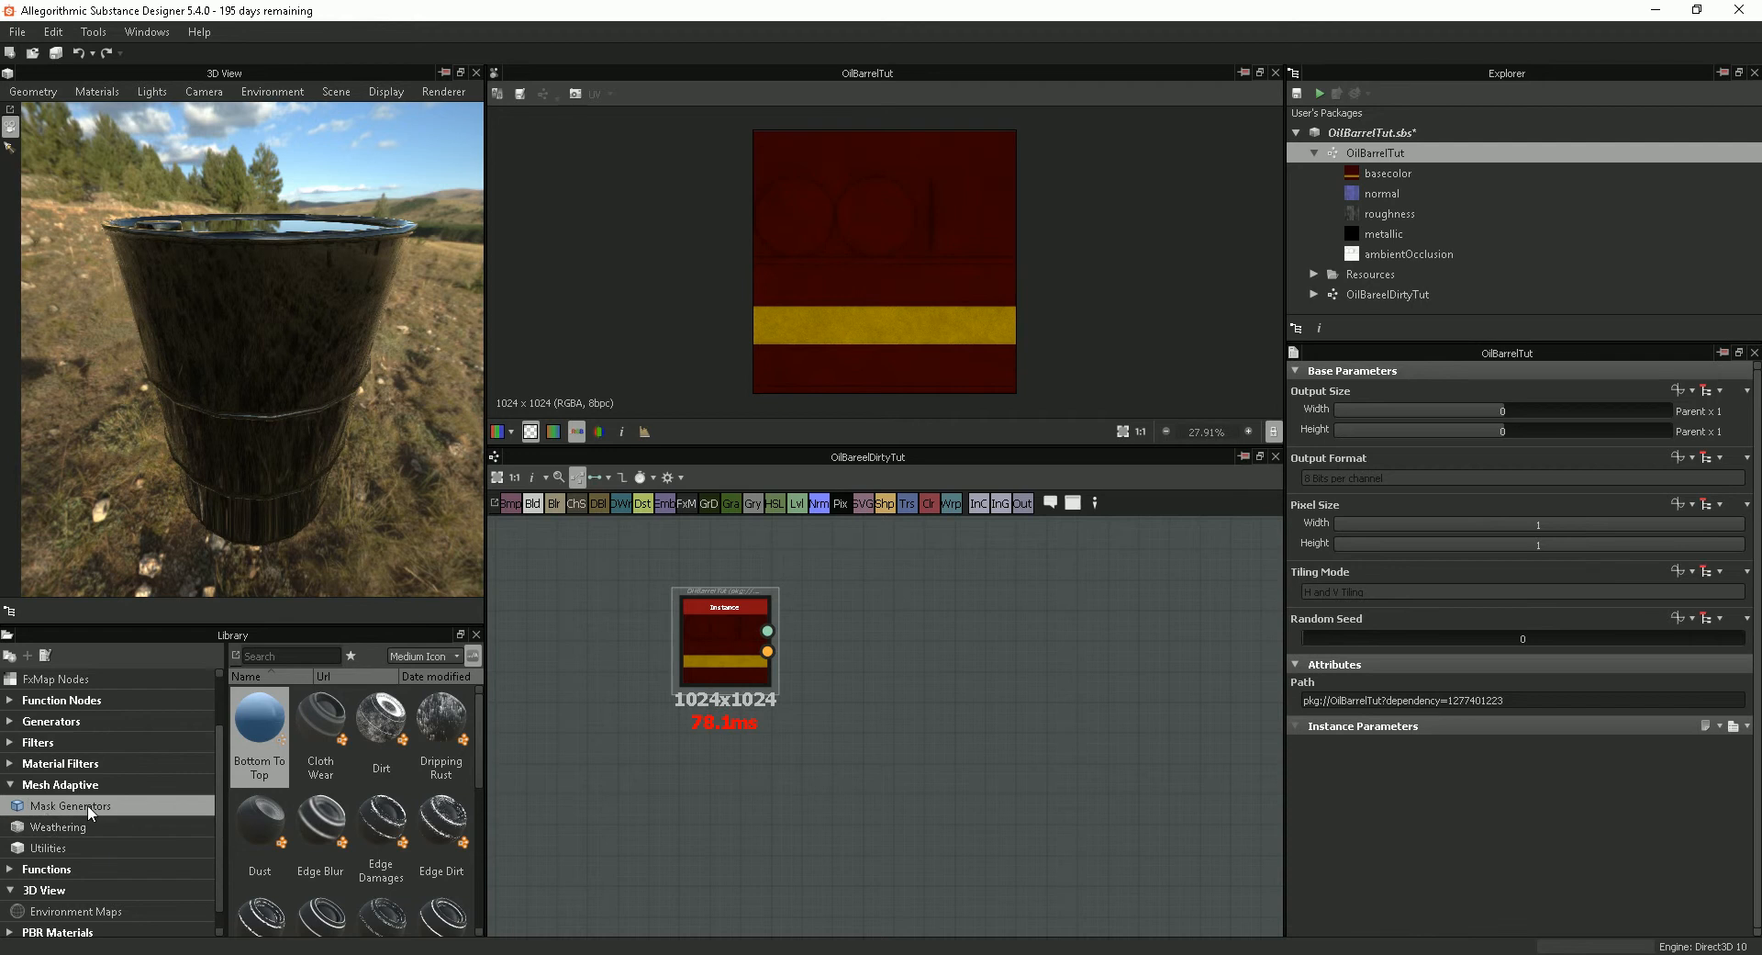
left_click_drag(478, 745, 936, 735)
left_click_drag(743, 643, 713, 688)
left_click_drag(970, 714, 1016, 702)
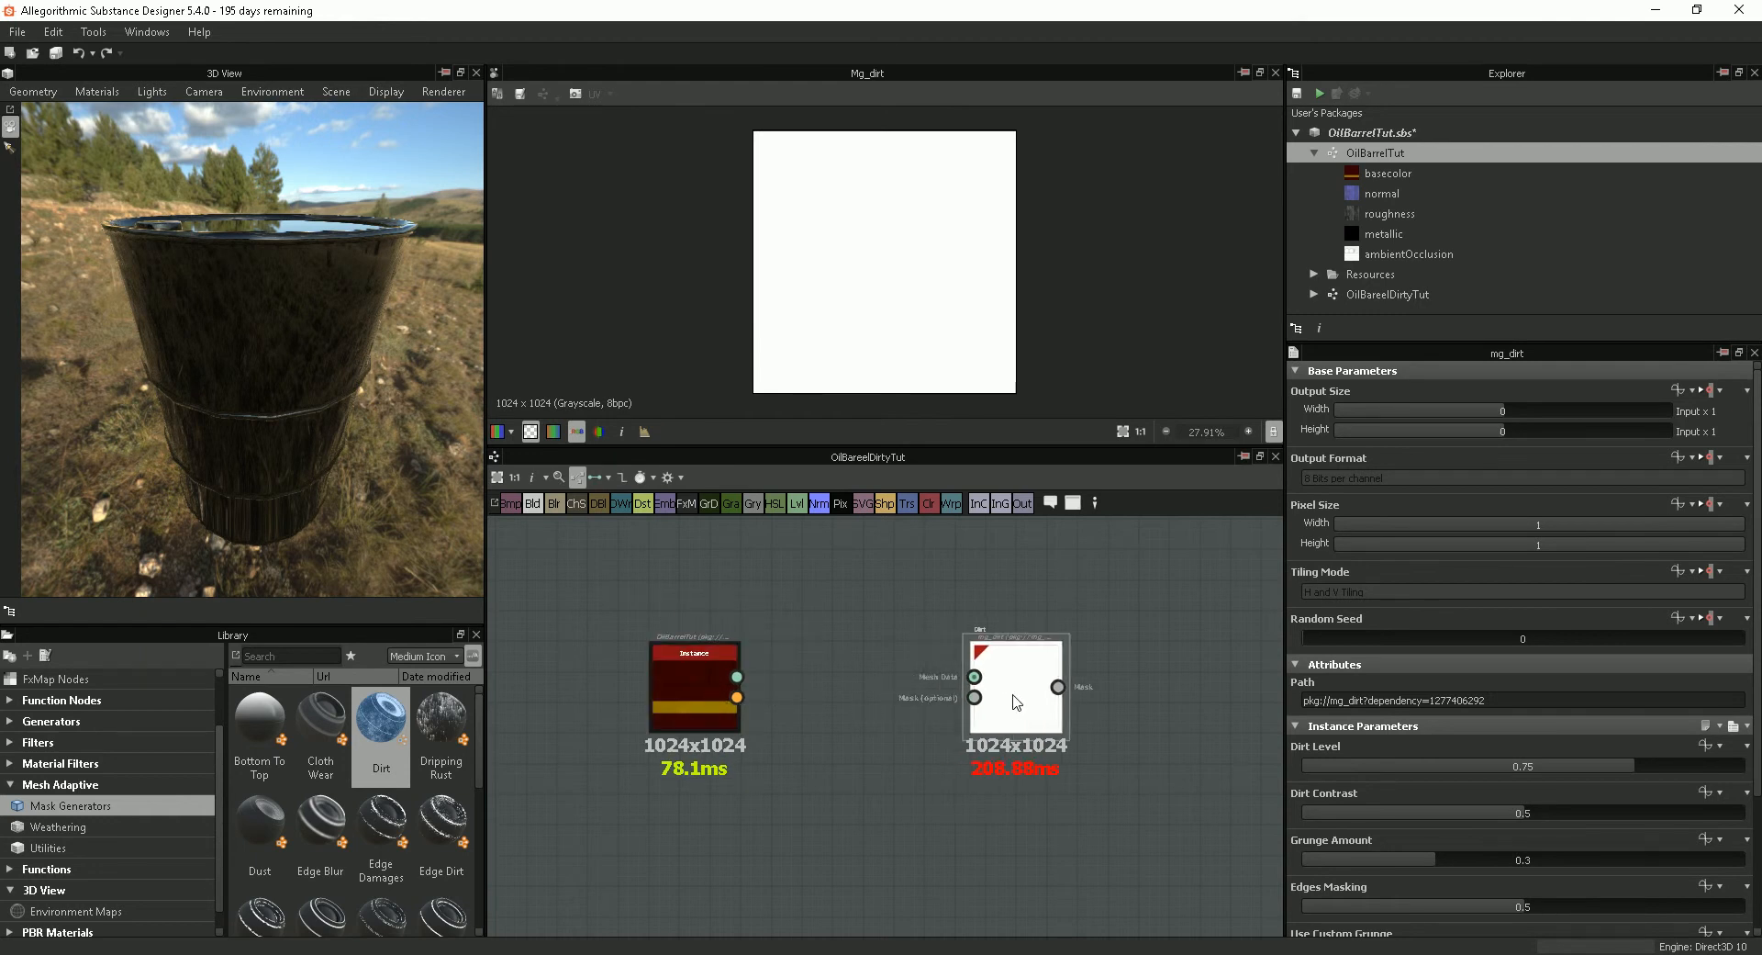
Step: Show the material links as separate connectors and space the Dirt node farther from the OilBarrelTut instance
left_click_drag(695, 696, 664, 695)
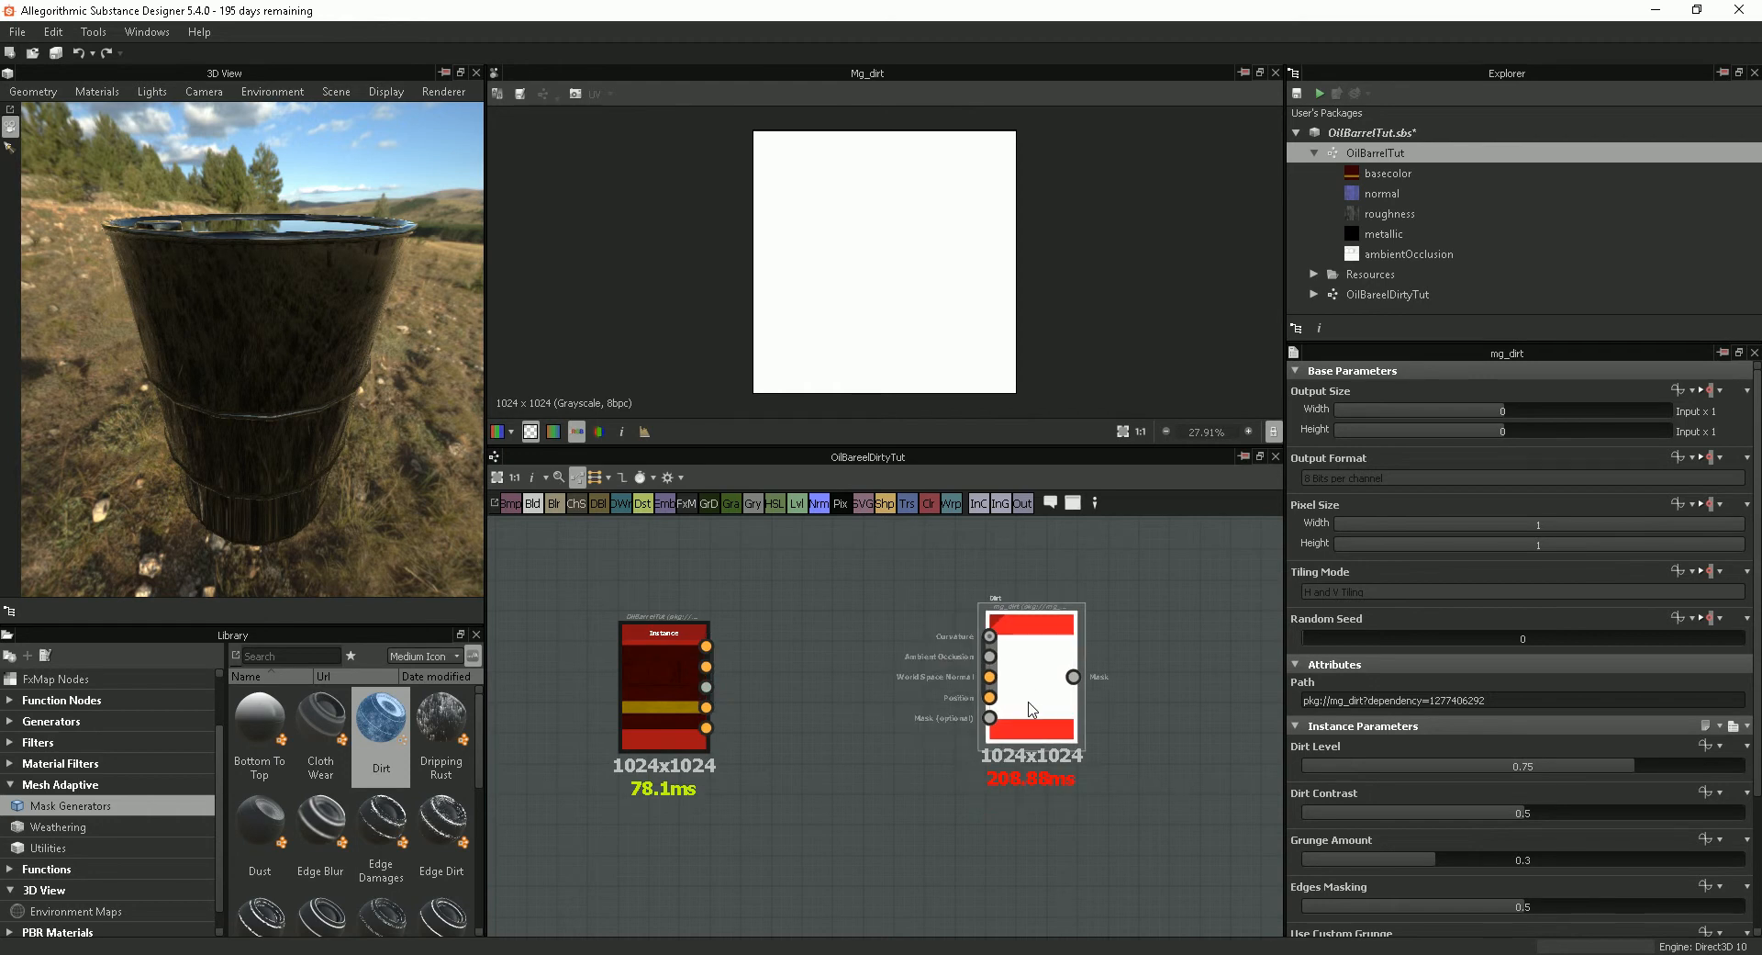
scroll(1007, 708, "up", 2)
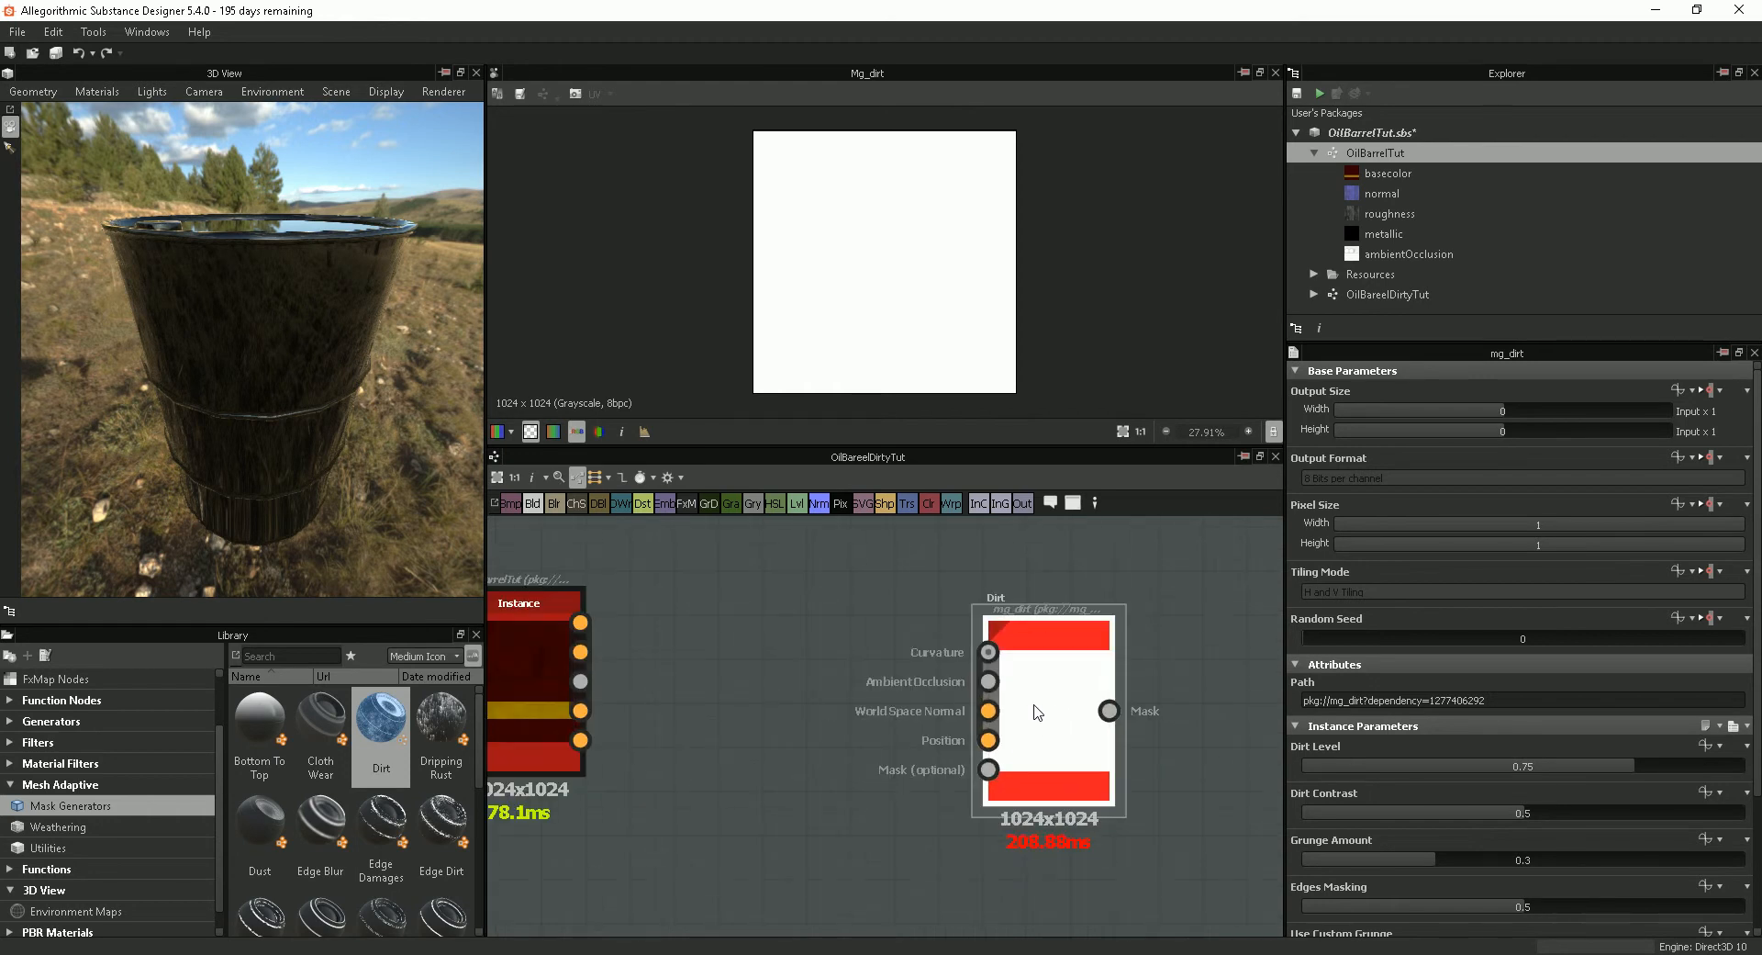
scroll(1035, 712, "up", 1)
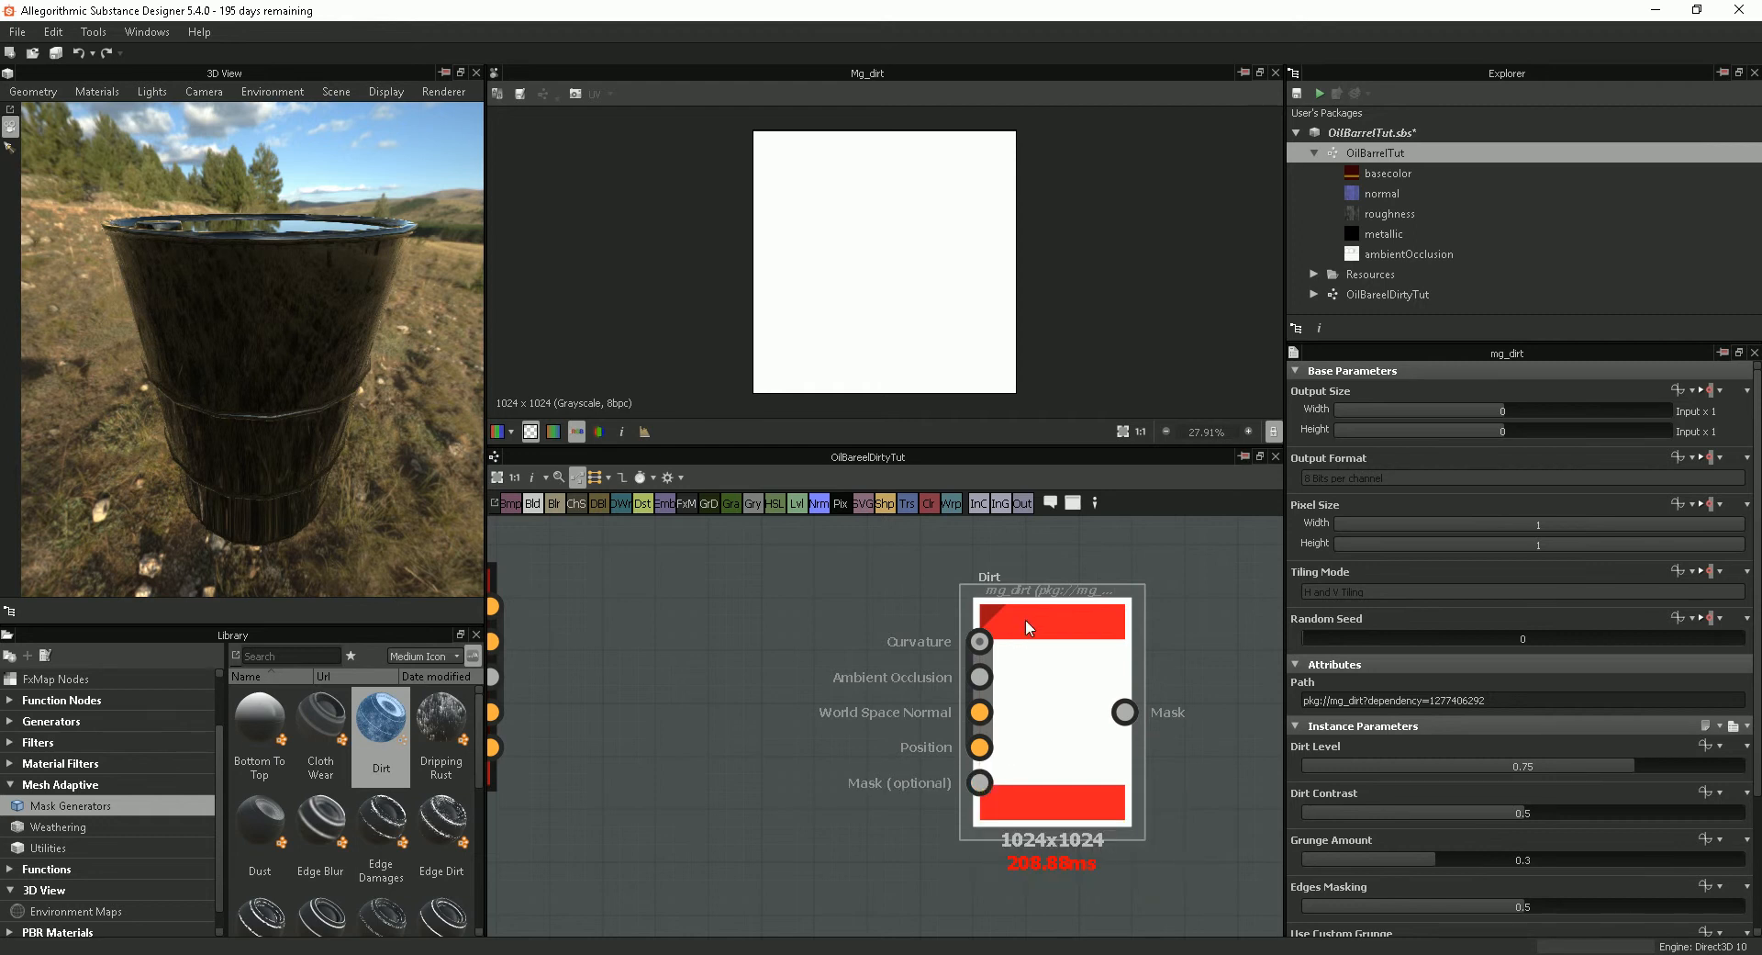
left_click_drag(1026, 632, 1051, 634)
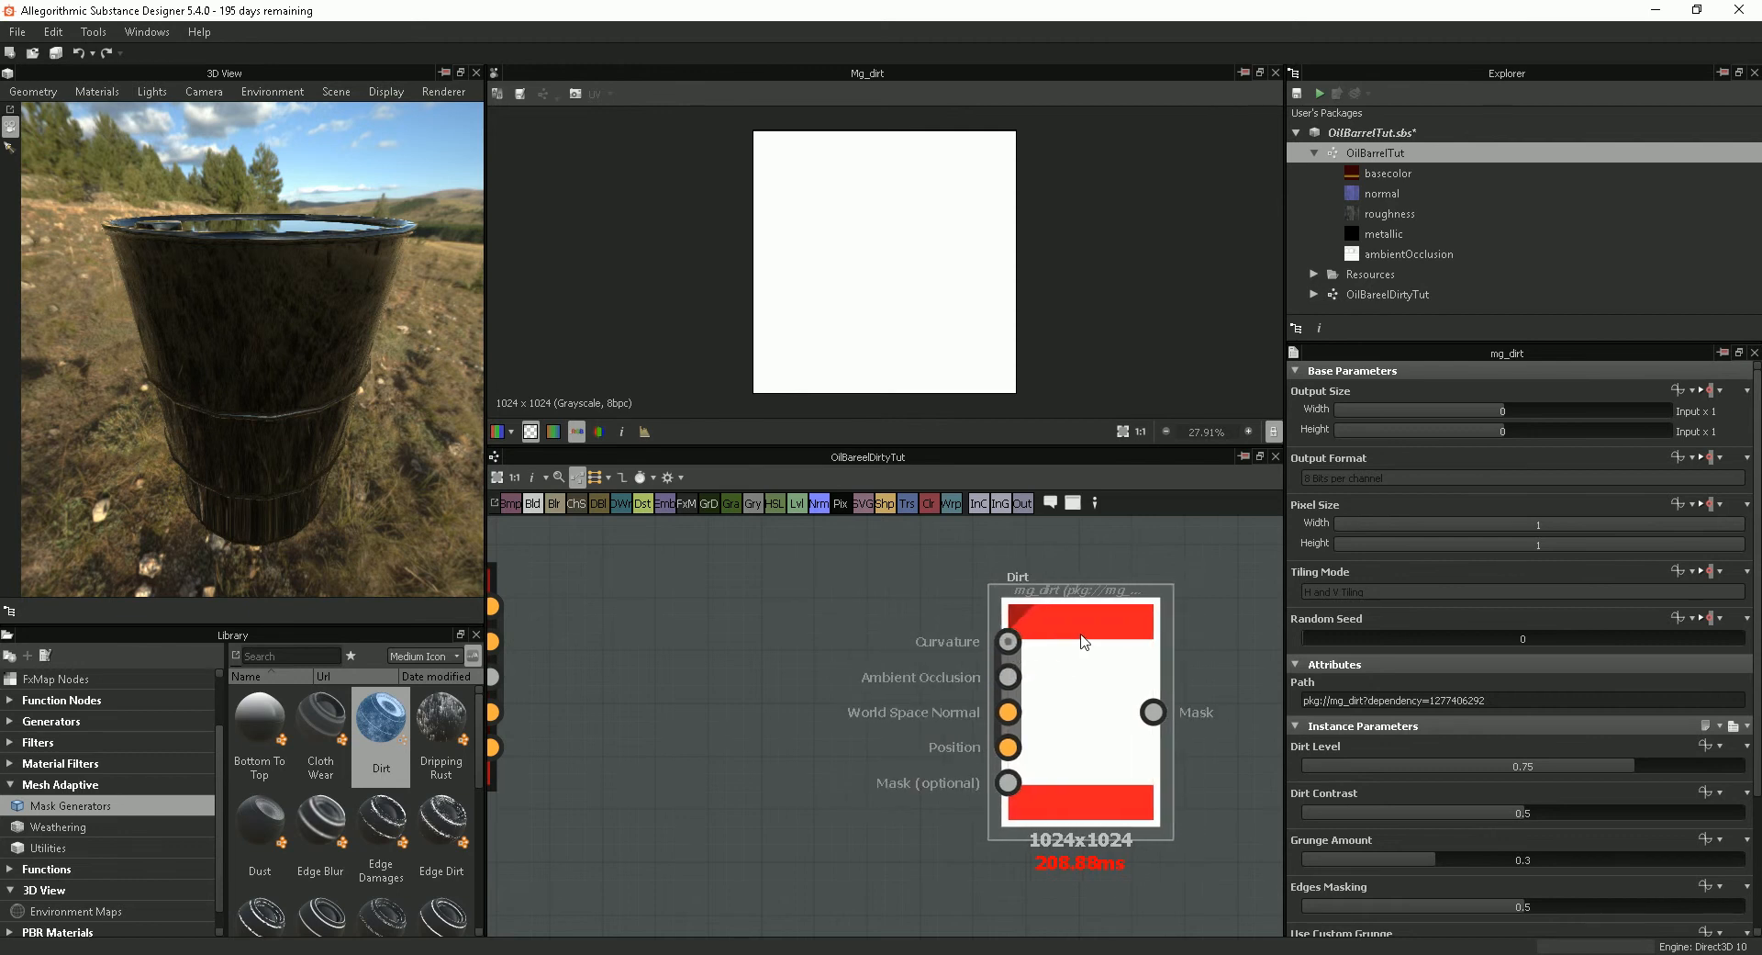
scroll(973, 693, "down", 2)
left_click_drag(1037, 633, 1117, 637)
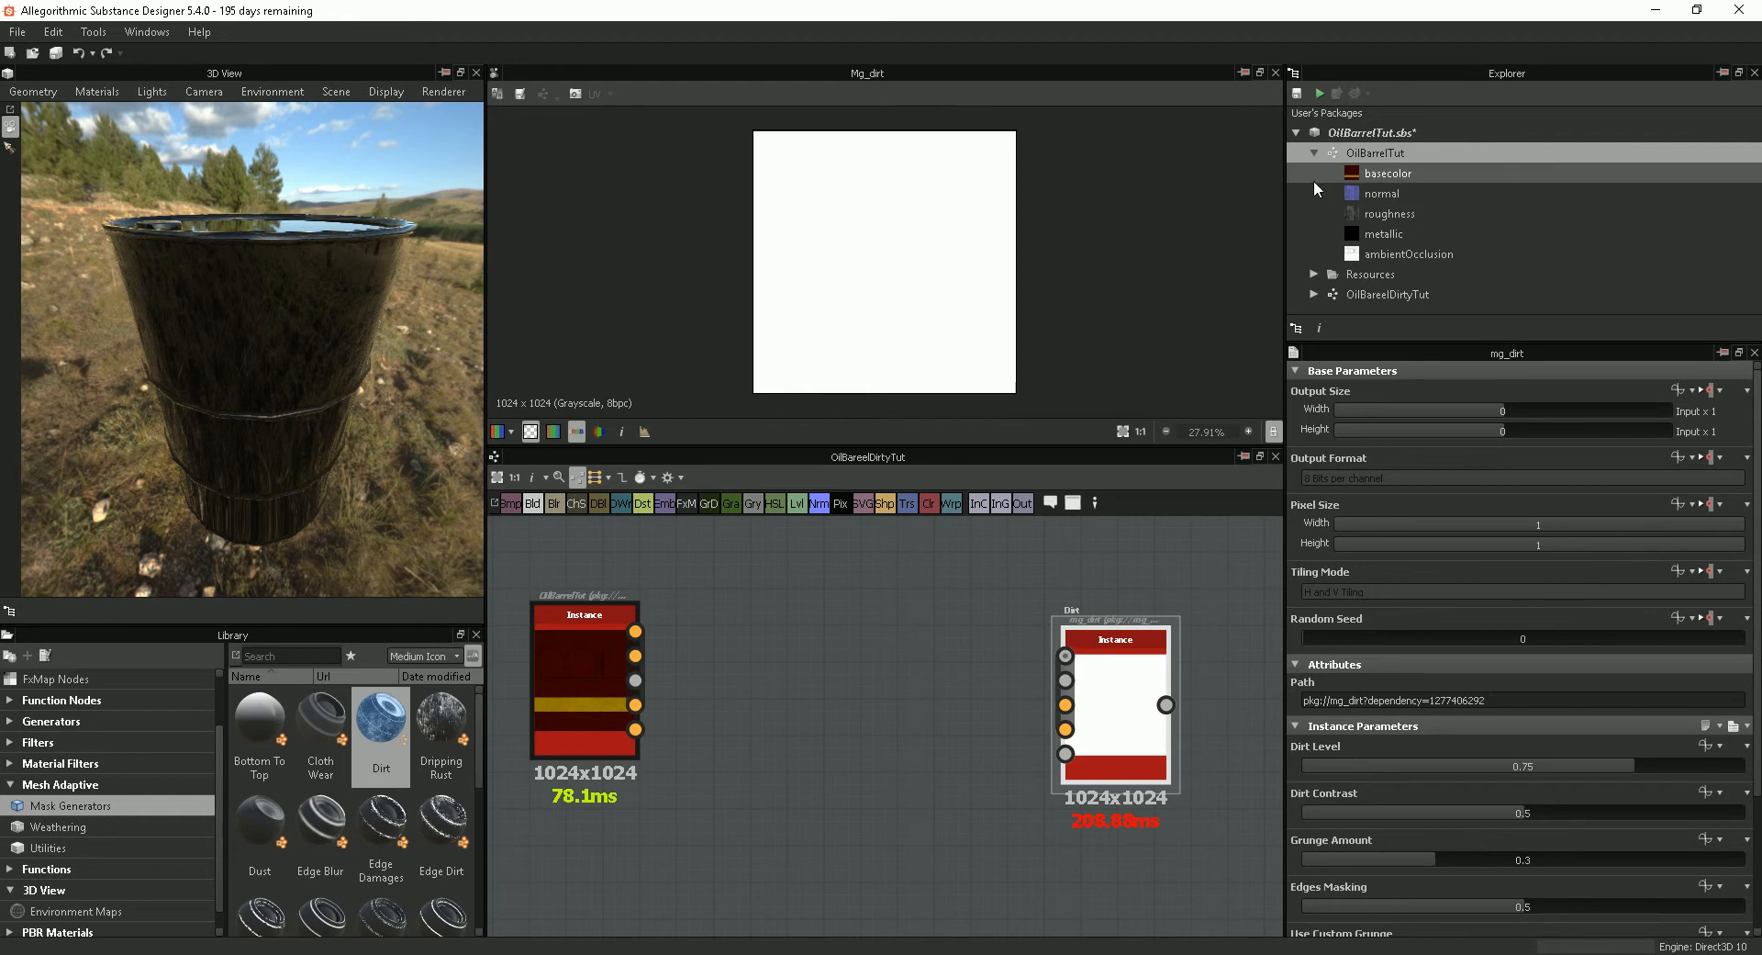
Step: Add the ambient occlusion, curvature, world space normals and position maps from OilBarrel_02_Resources to the graph as bitmap nodes
left_click(1382, 172)
left_click(1395, 195)
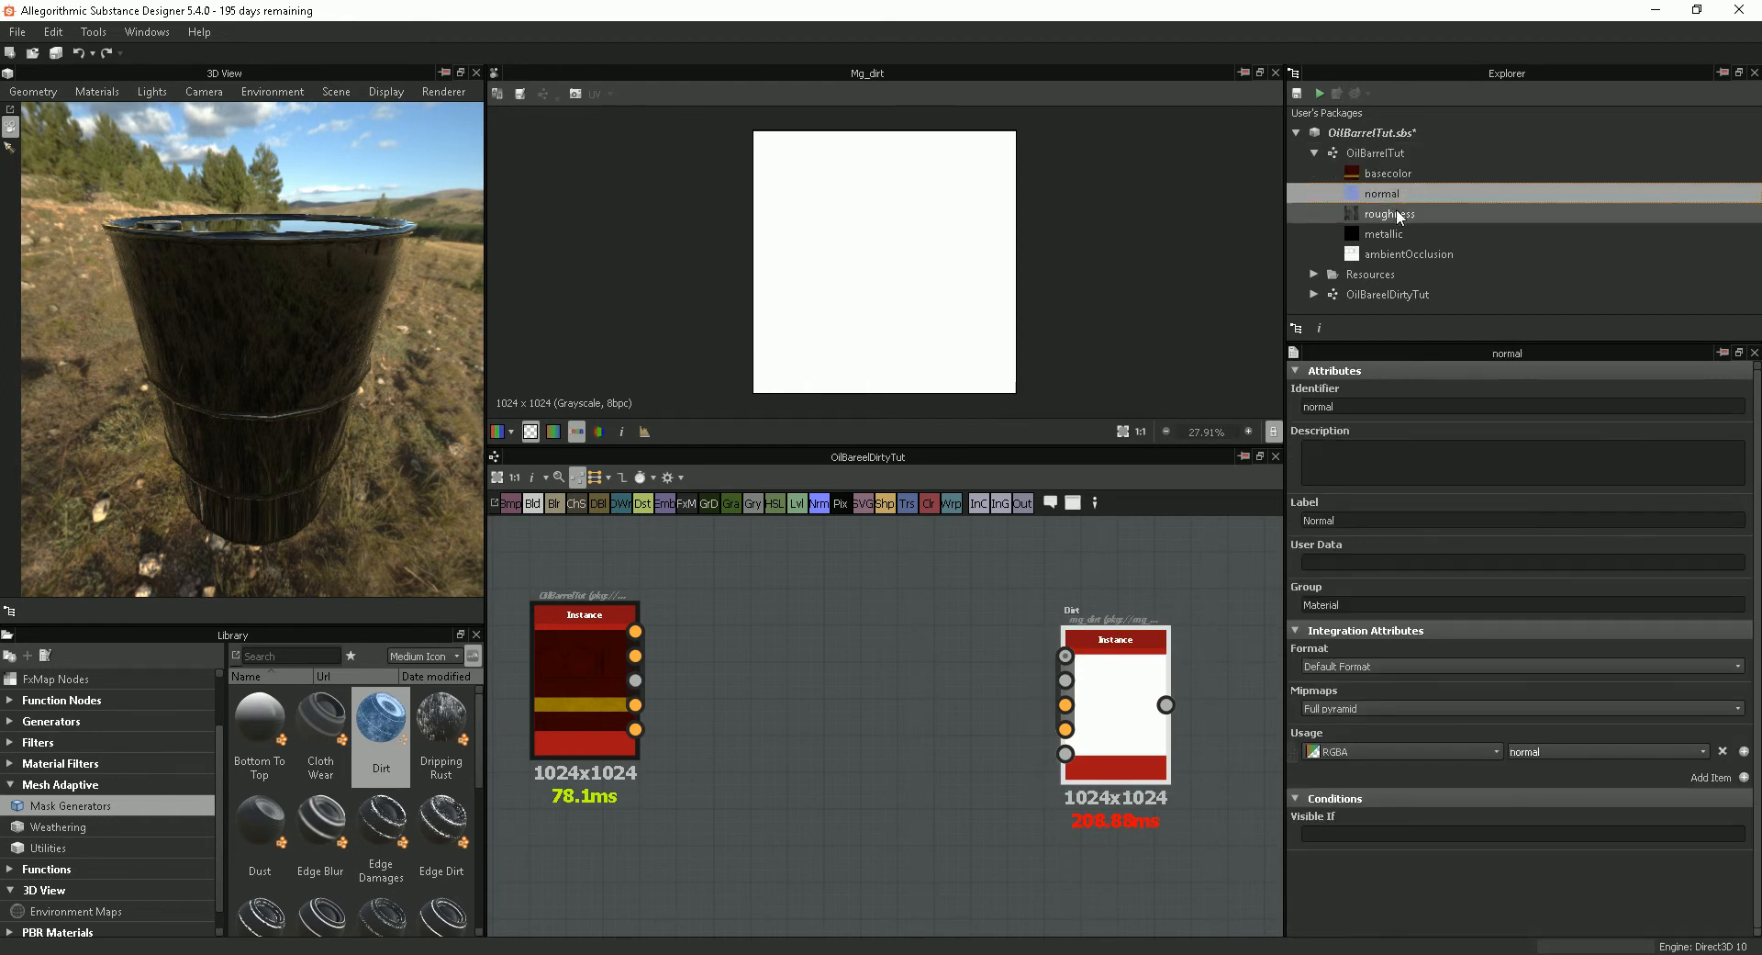
left_click(1314, 274)
scroll(1500, 259, "down", 2)
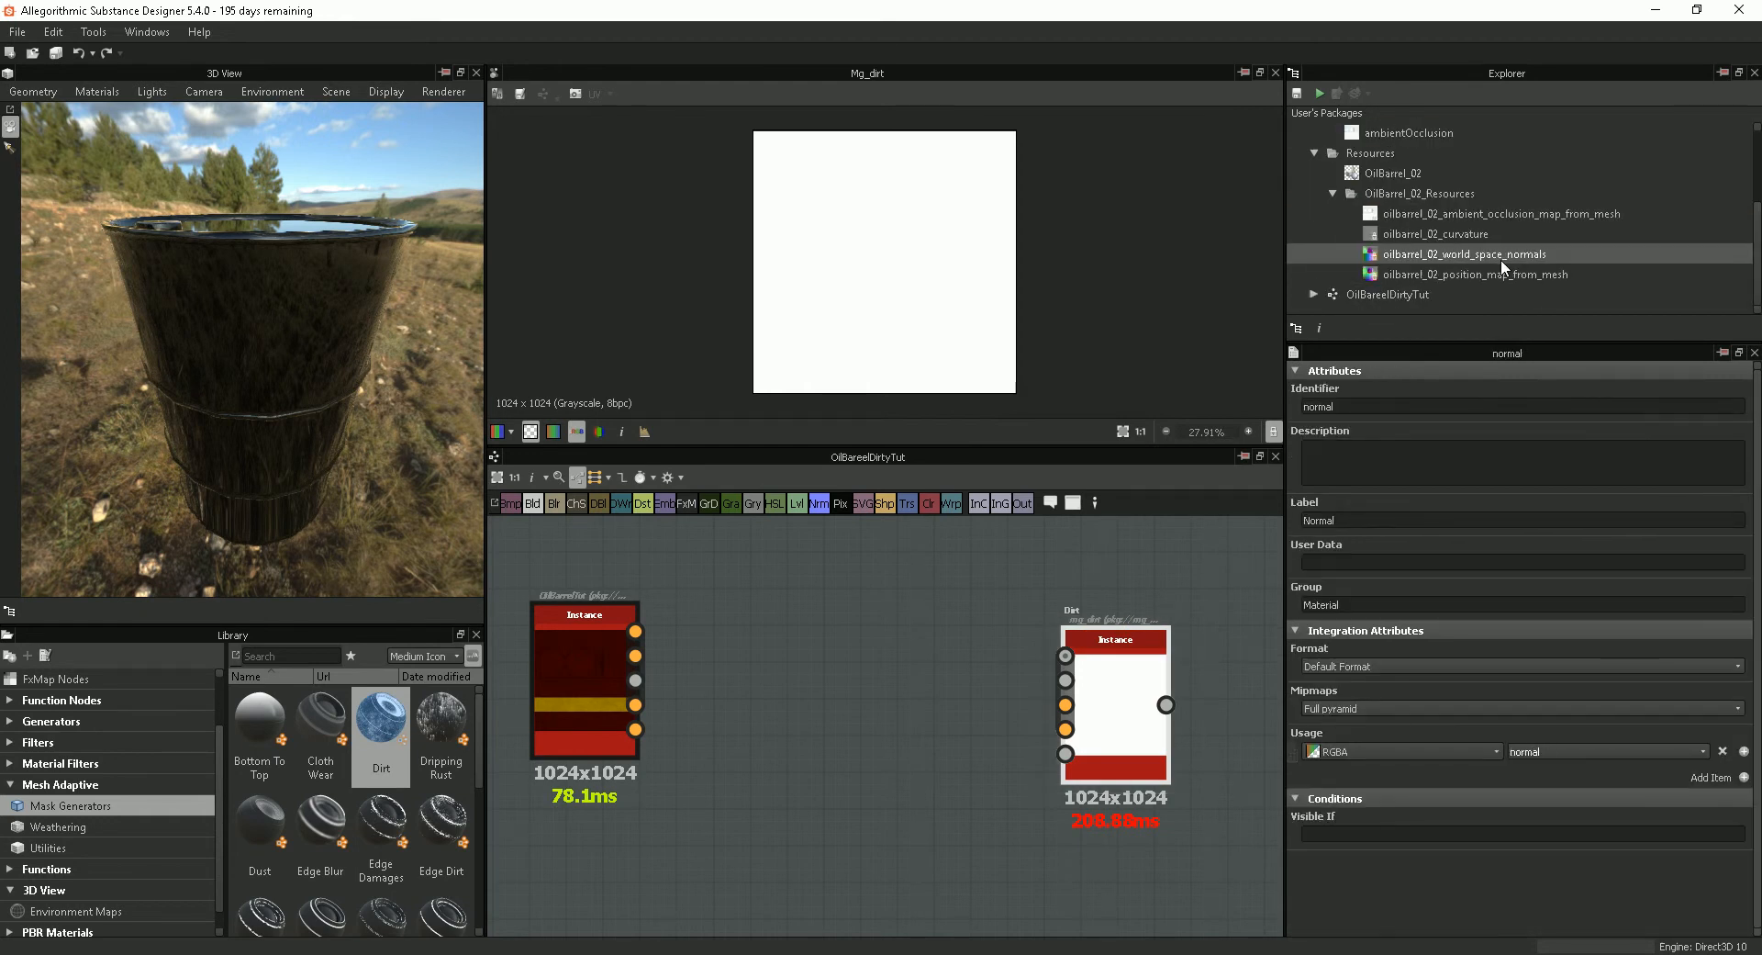
left_click(1459, 213)
left_click(1426, 273, "shift")
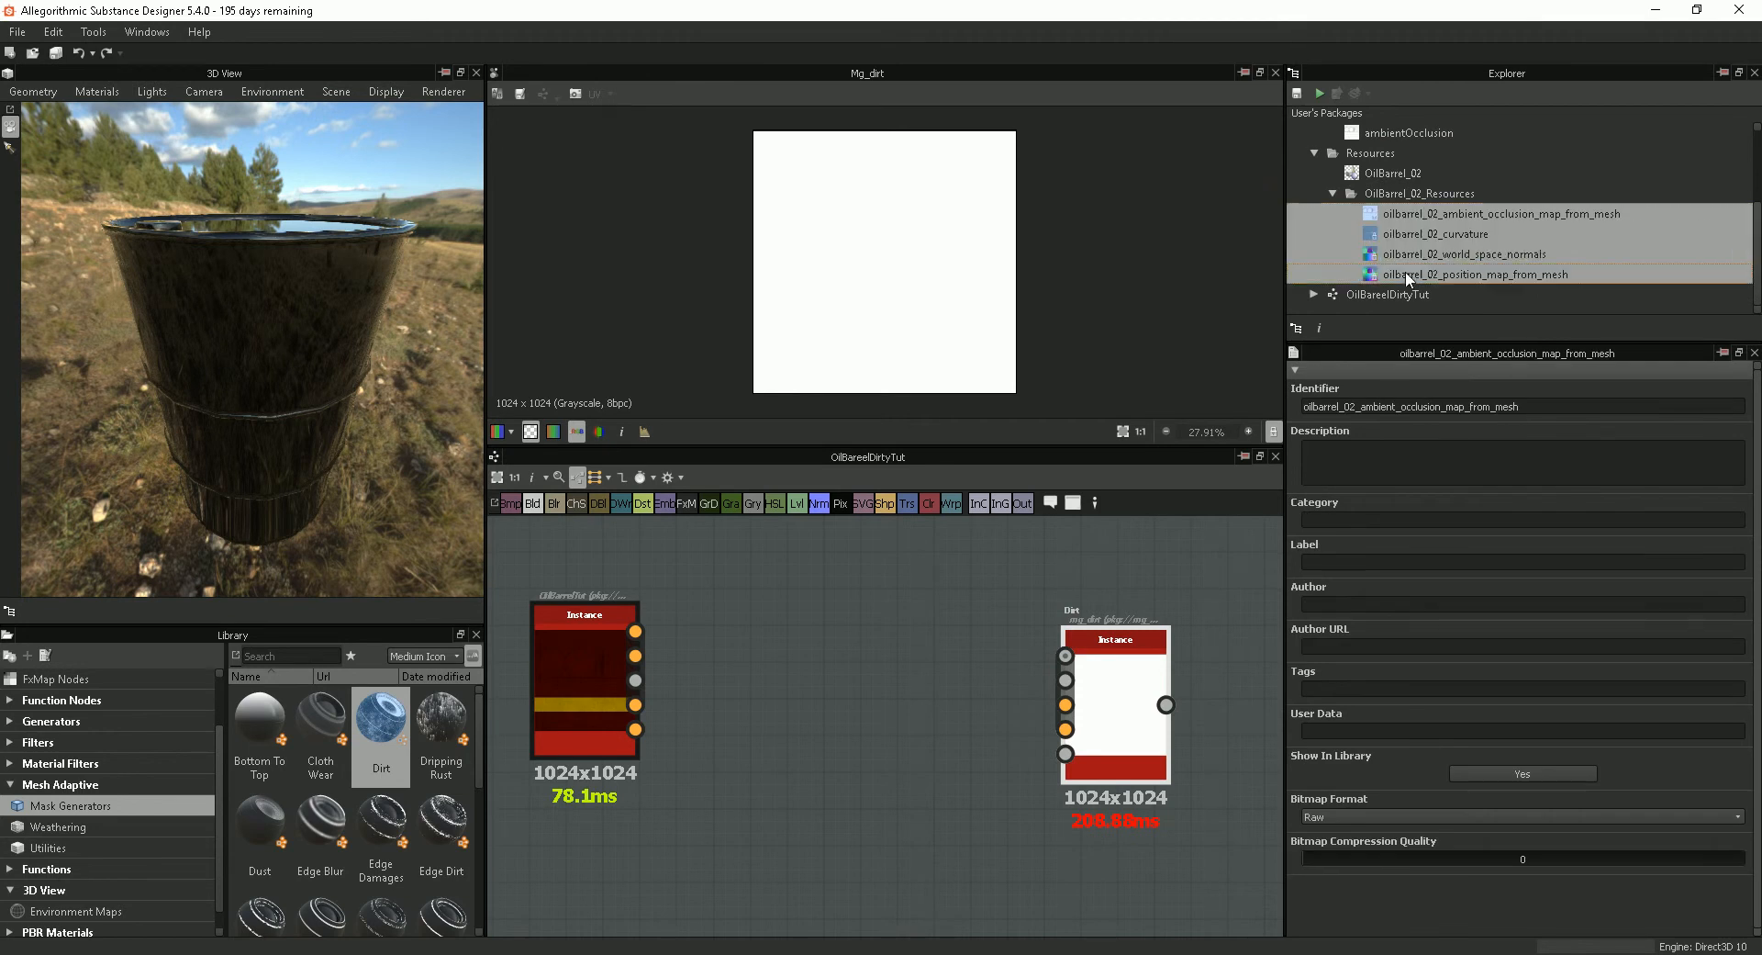
left_click_drag(1377, 213, 993, 762)
left_click(1006, 758)
Step: Arrange the curvature, ambient occlusion and world space normals nodes in a vertical column between the barrel instance and Dirt
left_click_drag(922, 661, 922, 644)
left_click_drag(919, 783, 810, 746)
left_click_drag(929, 639, 963, 758)
left_click_drag(801, 738, 947, 553)
left_click_drag(966, 758, 931, 741)
left_click_drag(949, 606, 951, 533)
left_click_drag(947, 776, 987, 701)
left_click_drag(927, 929, 961, 818)
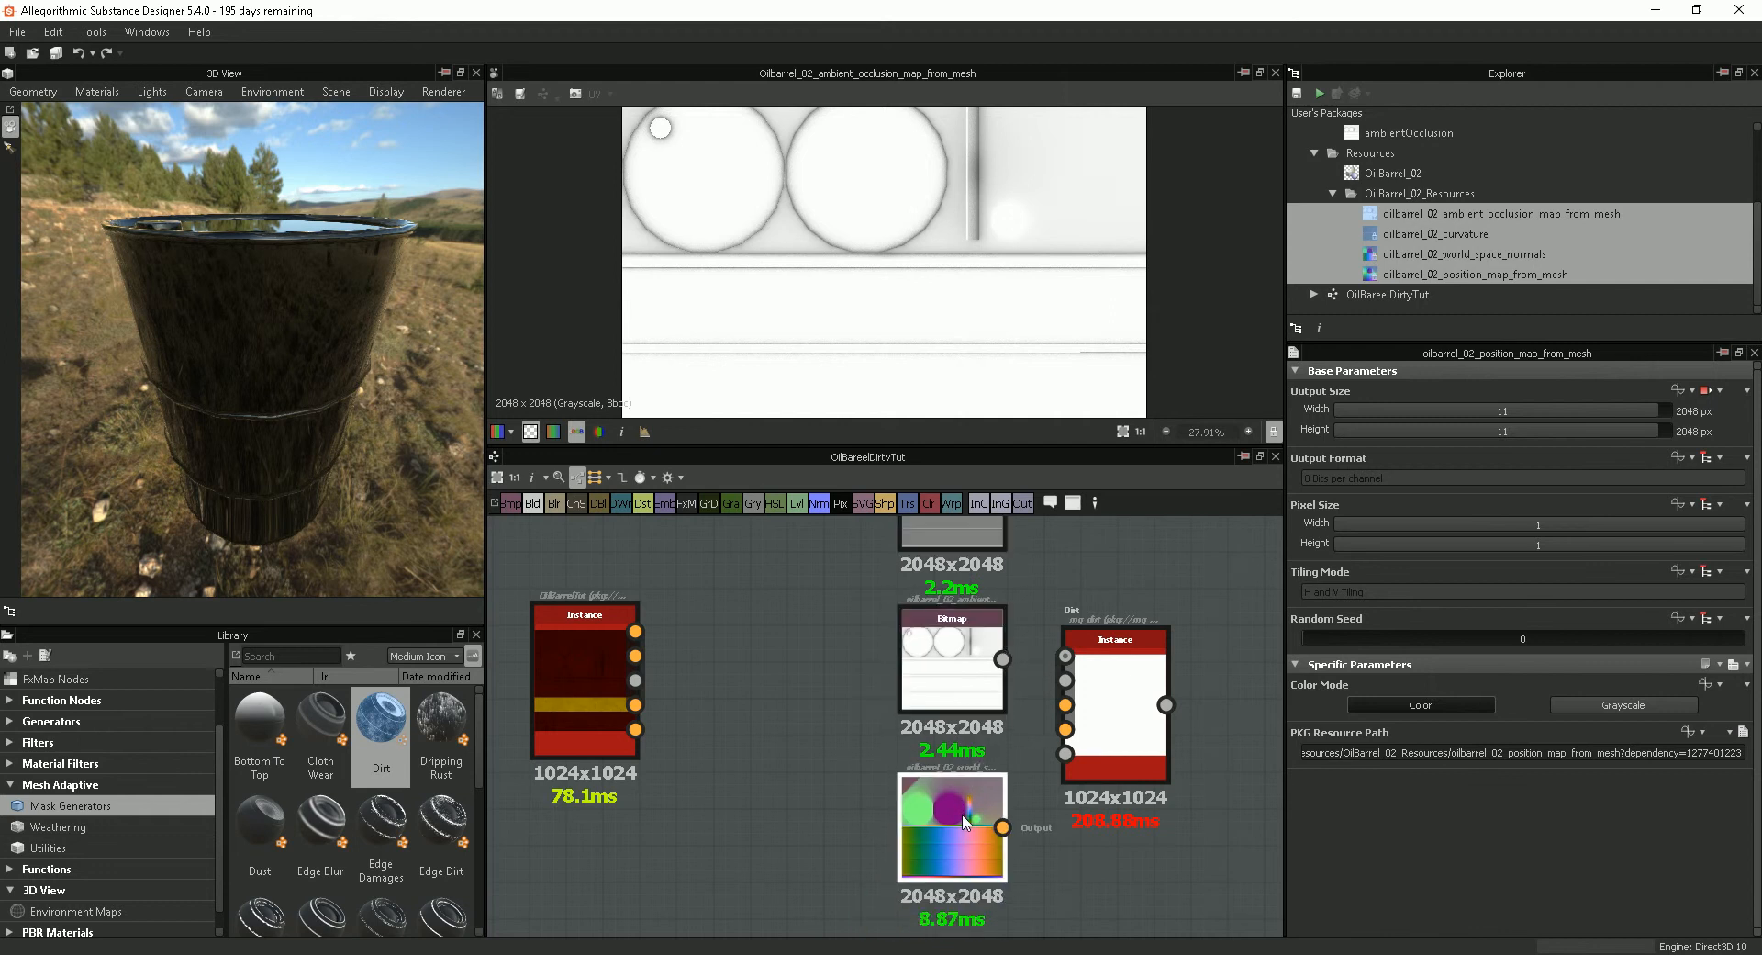
Step: Align the position map node at the bottom of the bitmap column, below the world space normals node
scroll(964, 817, "up", 2)
scroll(992, 763, "down", 4)
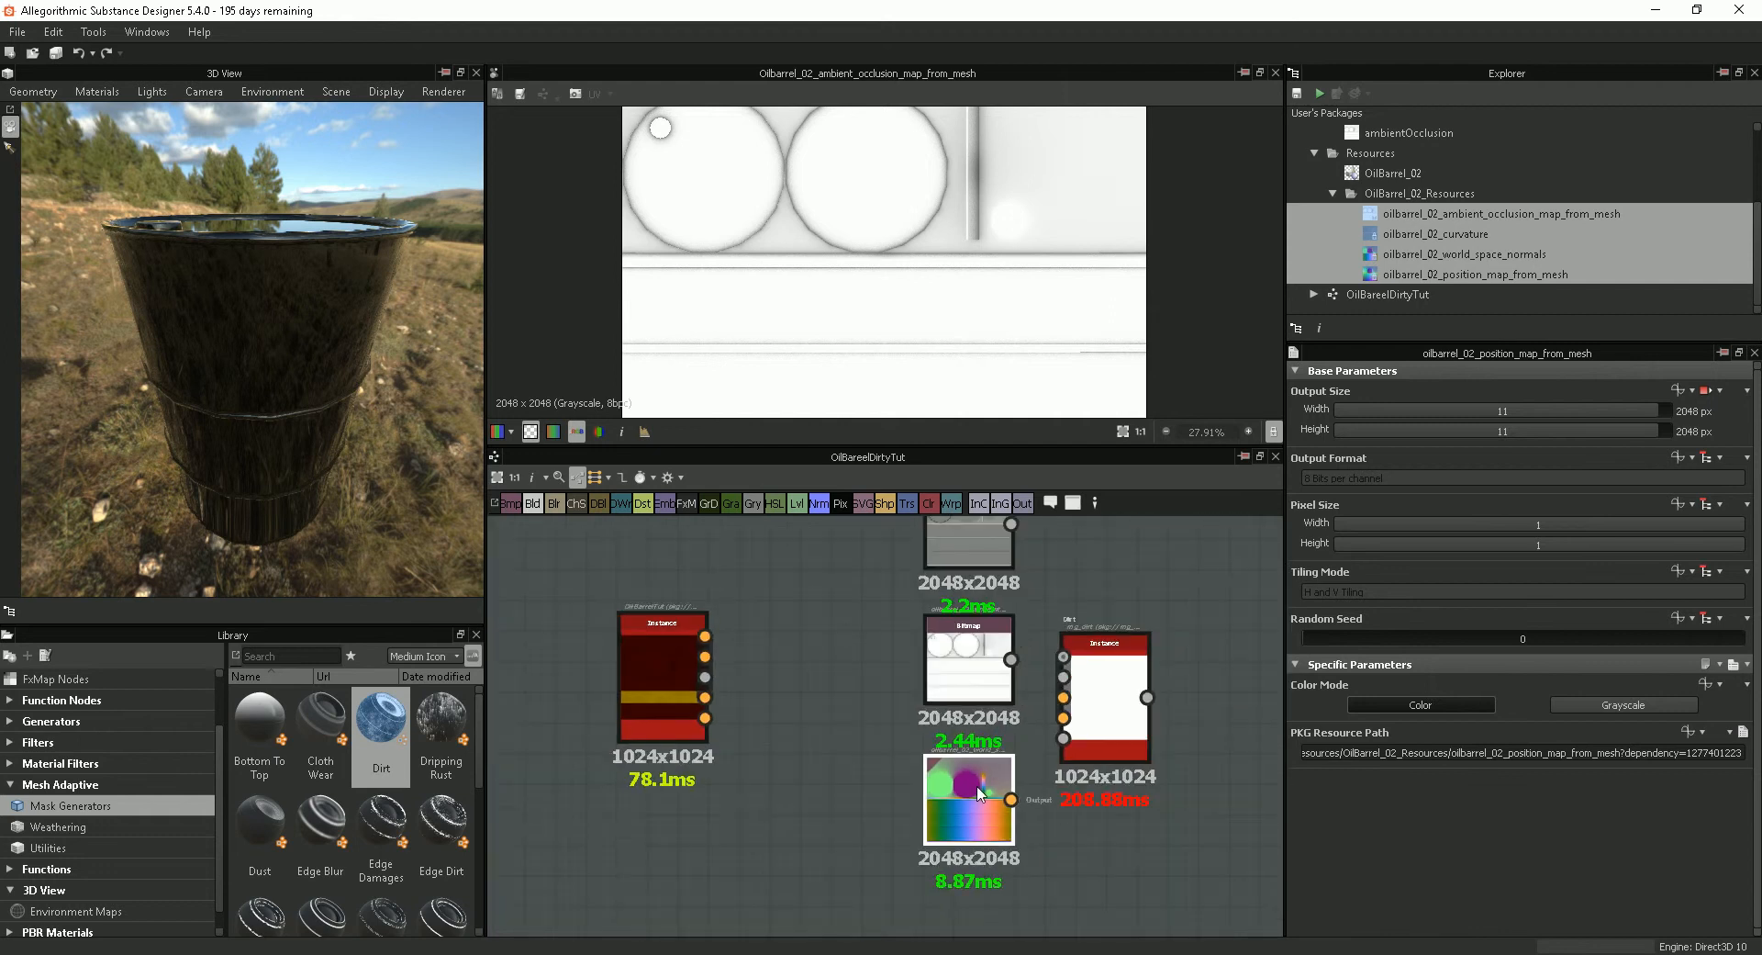
scroll(980, 788, "down", 1)
middle_click_drag(1052, 896, 1026, 670)
scroll(965, 725, "up", 4)
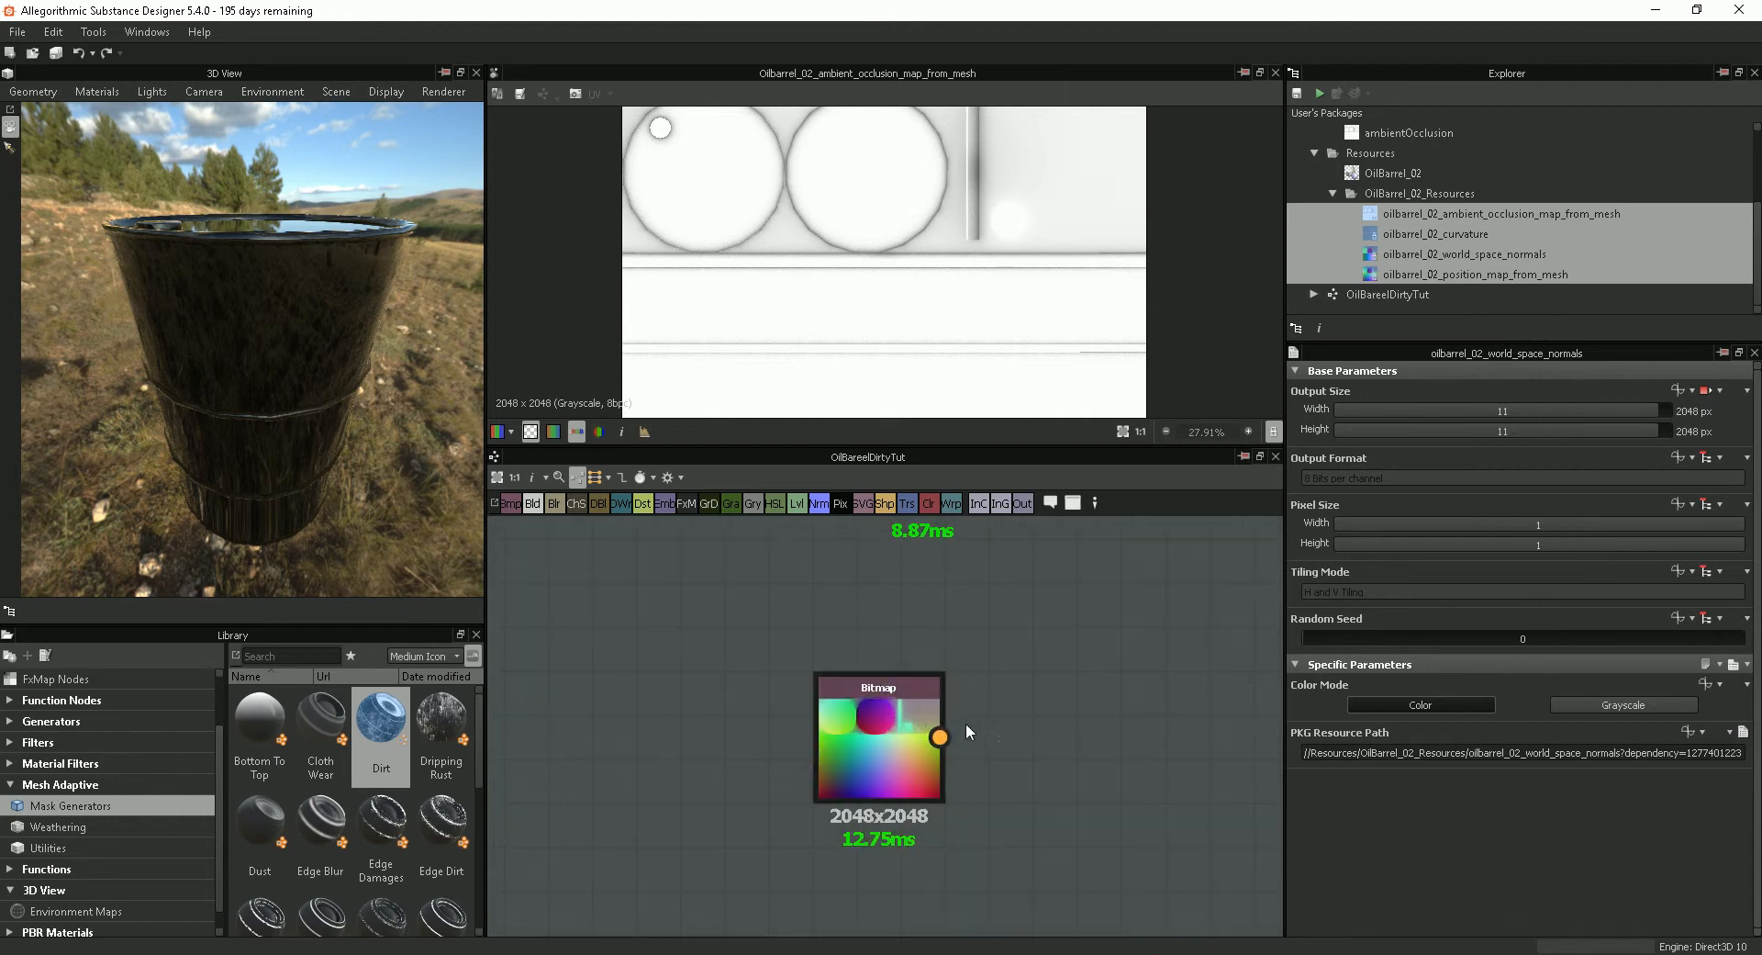
left_click_drag(895, 716, 912, 709)
left_click(927, 663)
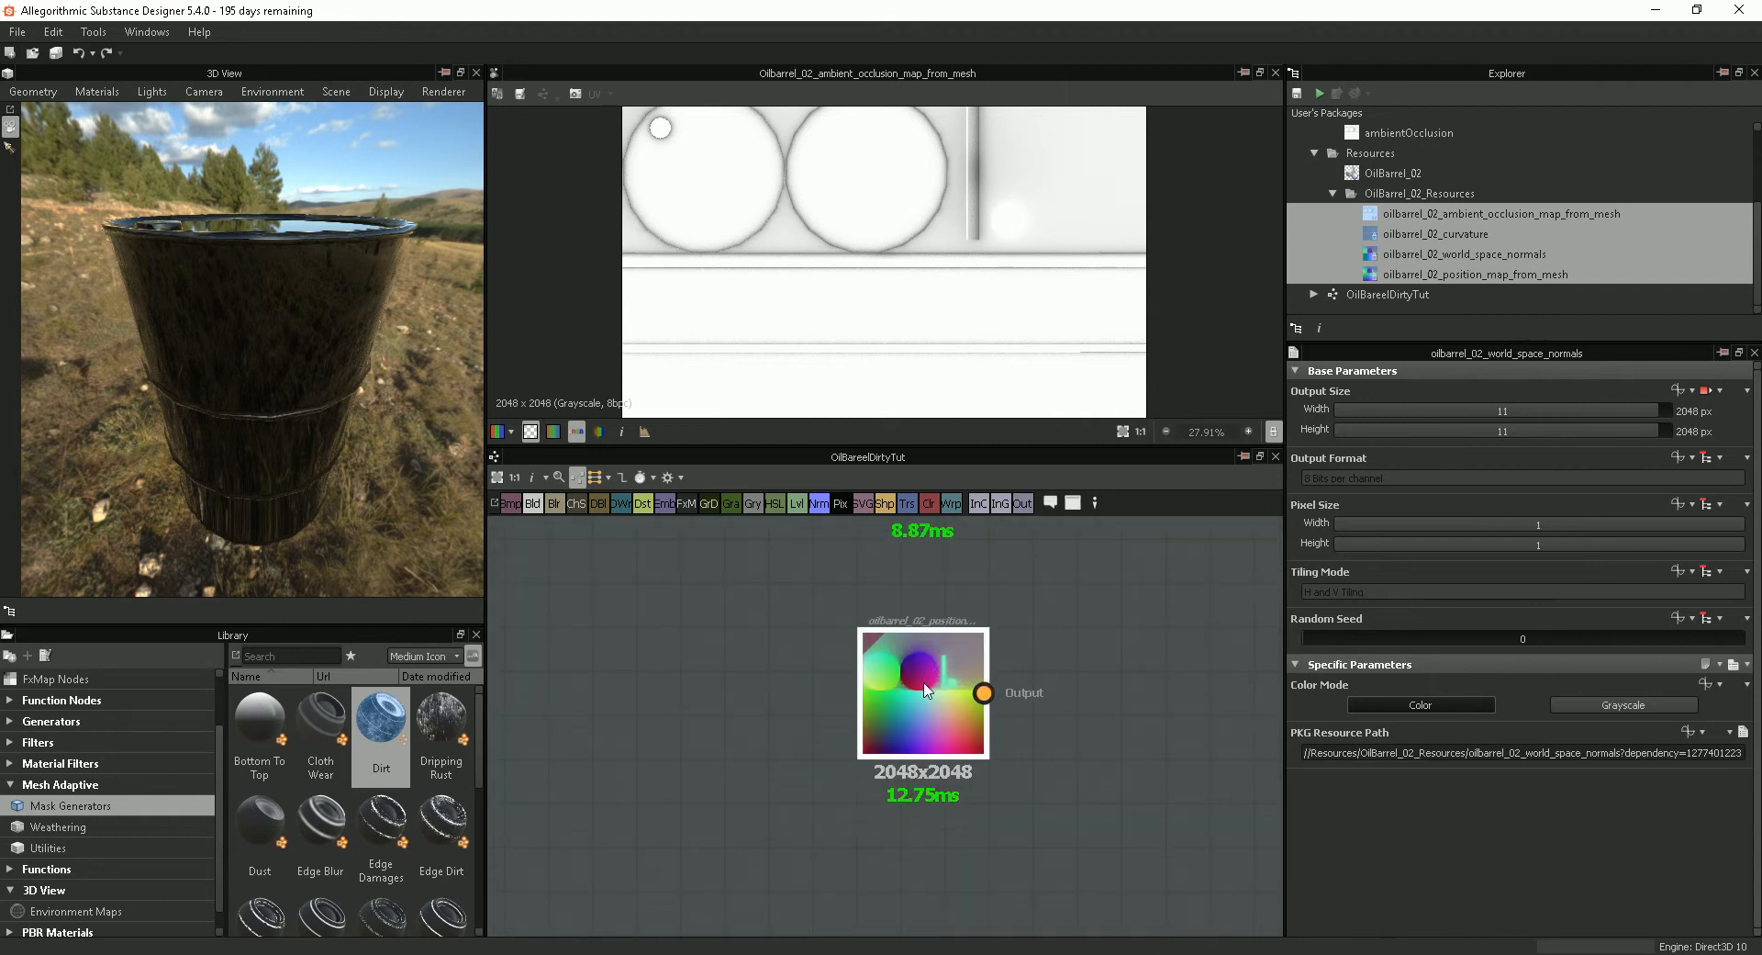
Step: Move the Dirt node lower and farther right, leaving room for links from the bitmap column
scroll(932, 642, "down", 2)
middle_click_drag(1059, 678, 988, 878)
left_click_drag(972, 648, 1012, 723)
middle_click_drag(1030, 712, 1019, 787)
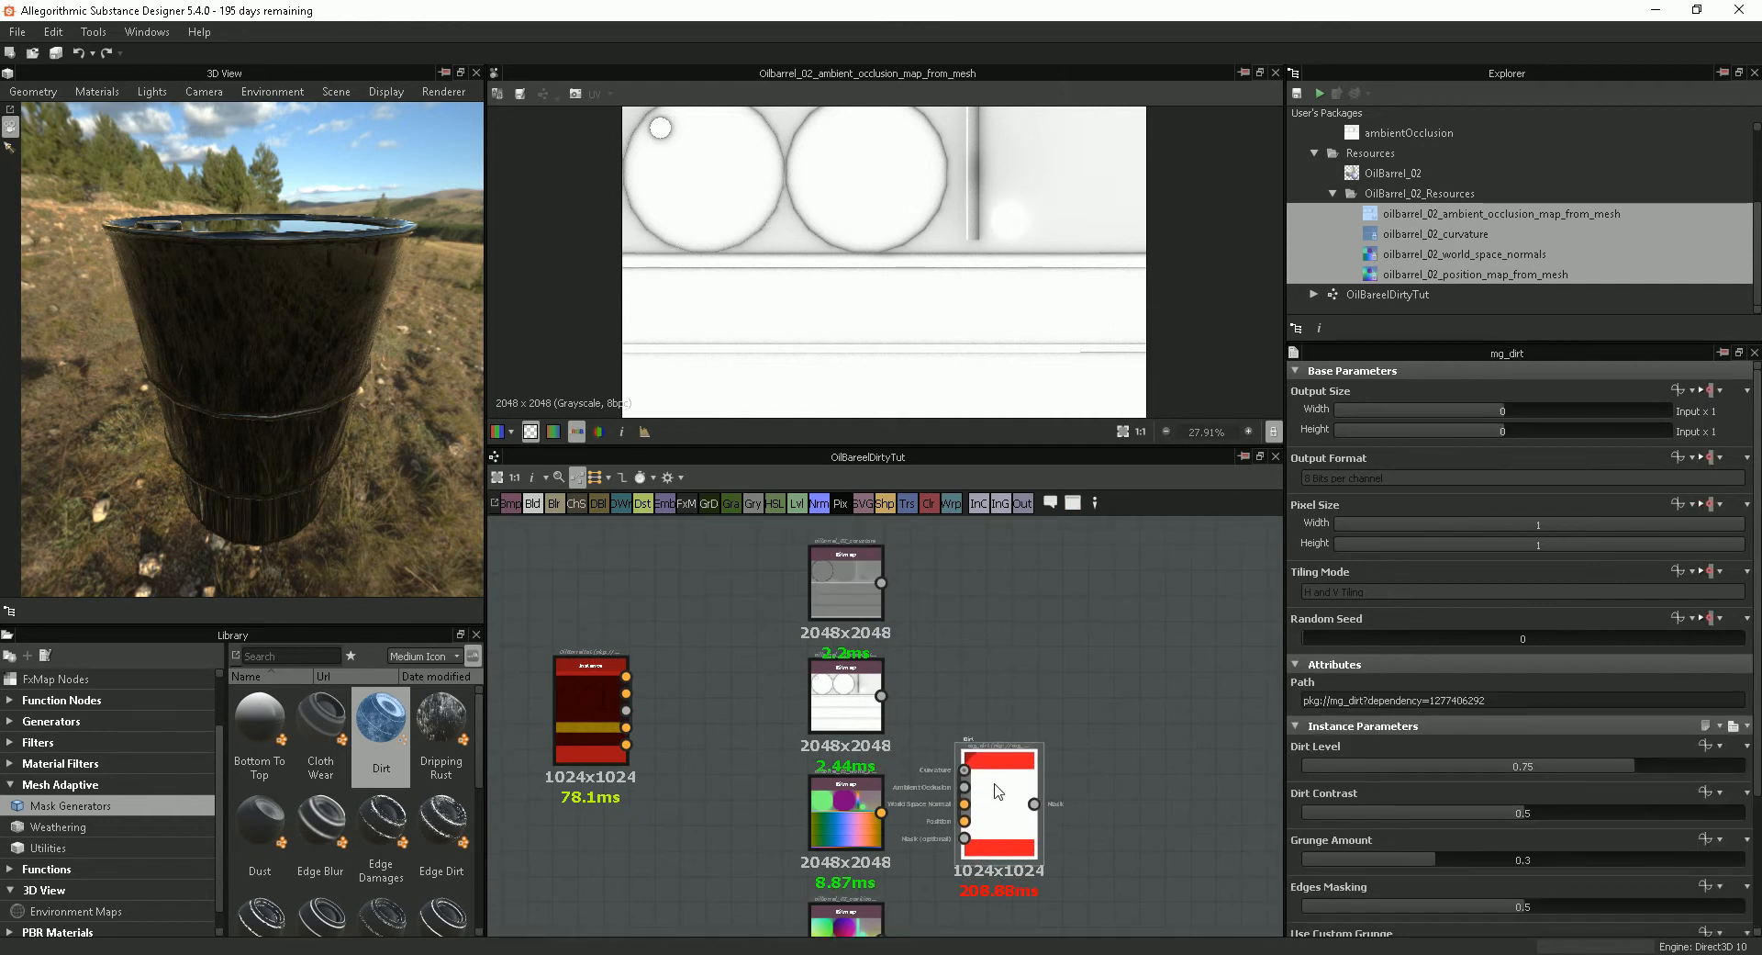
left_click_drag(996, 791, 1046, 792)
Step: Connect the curvature, ambient occlusion, world space normals and position maps to the matching inputs of the Dirt node
left_click_drag(882, 584, 1015, 769)
left_click_drag(886, 699, 1017, 806)
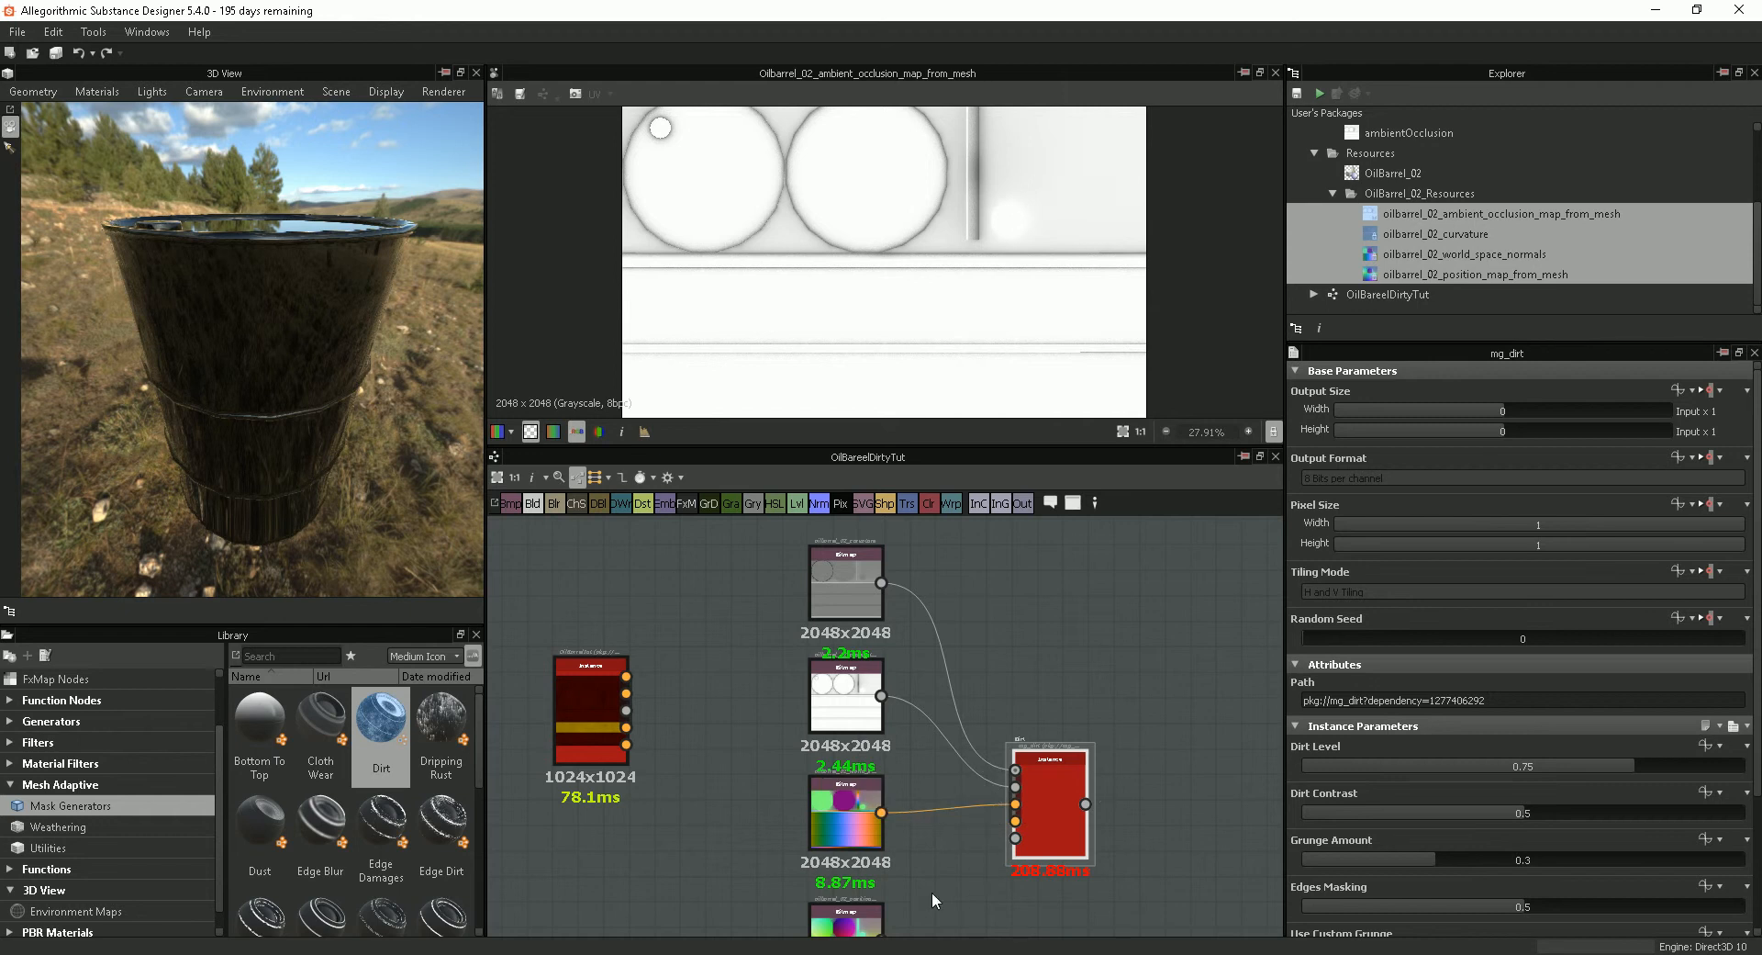
scroll(953, 891, "down", 1)
middle_click_drag(955, 895, 969, 821)
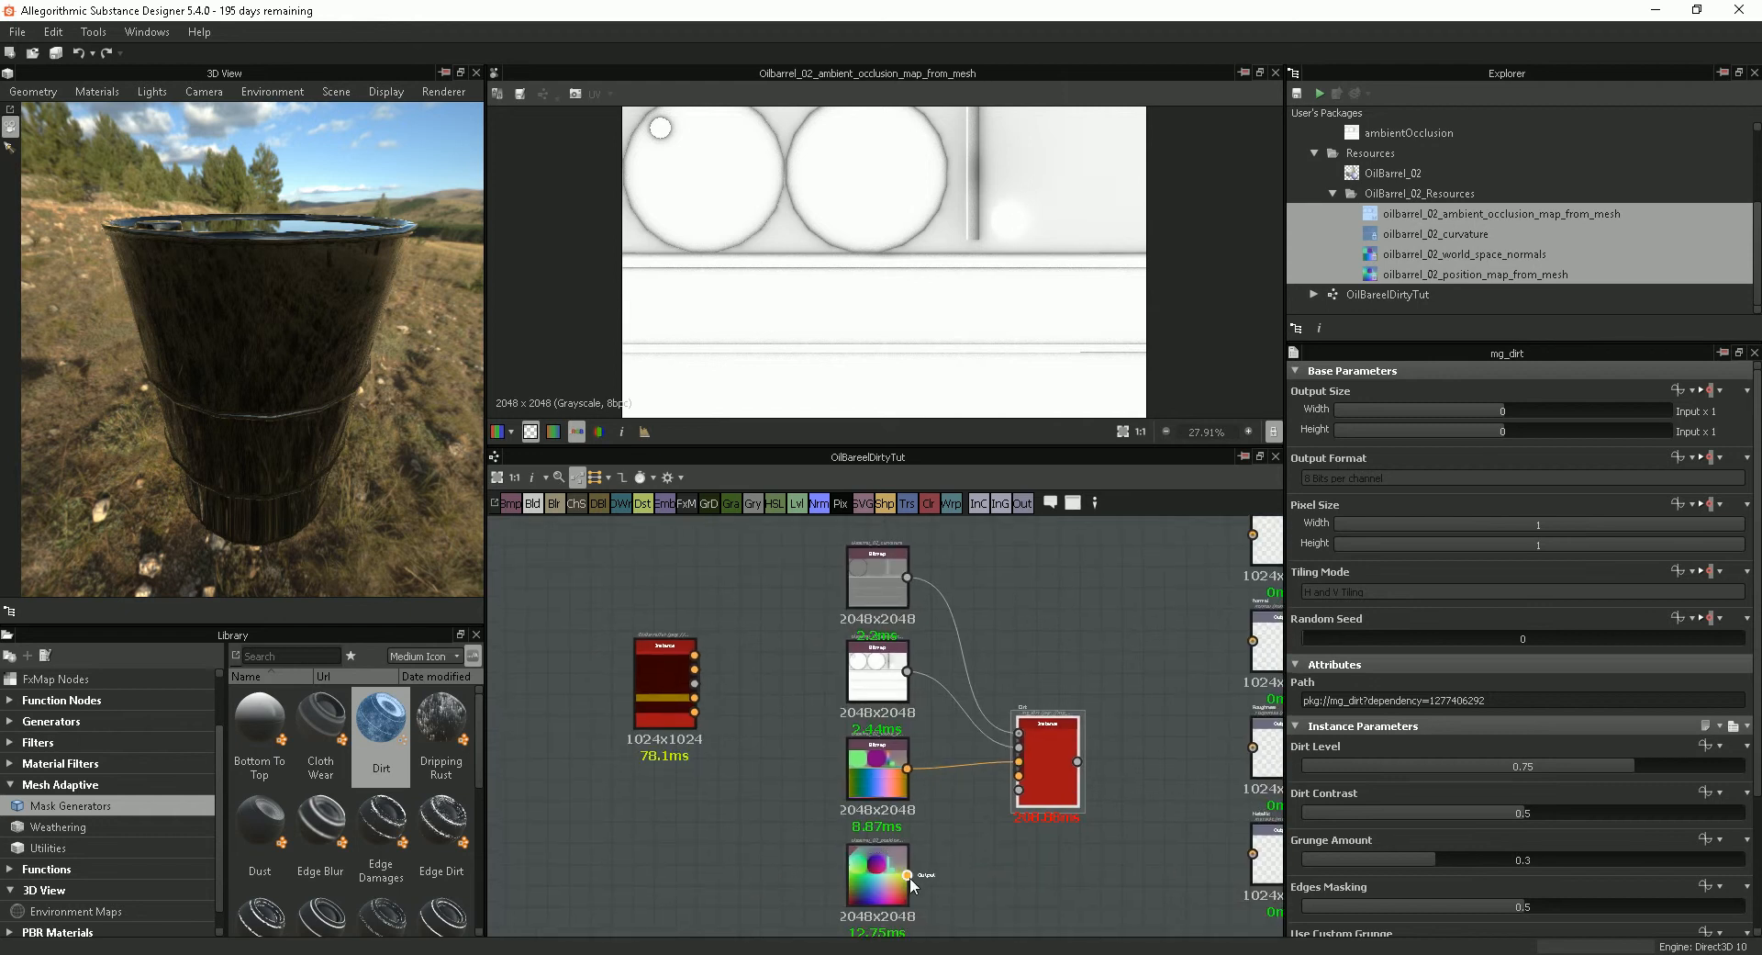
left_click_drag(908, 875, 1018, 777)
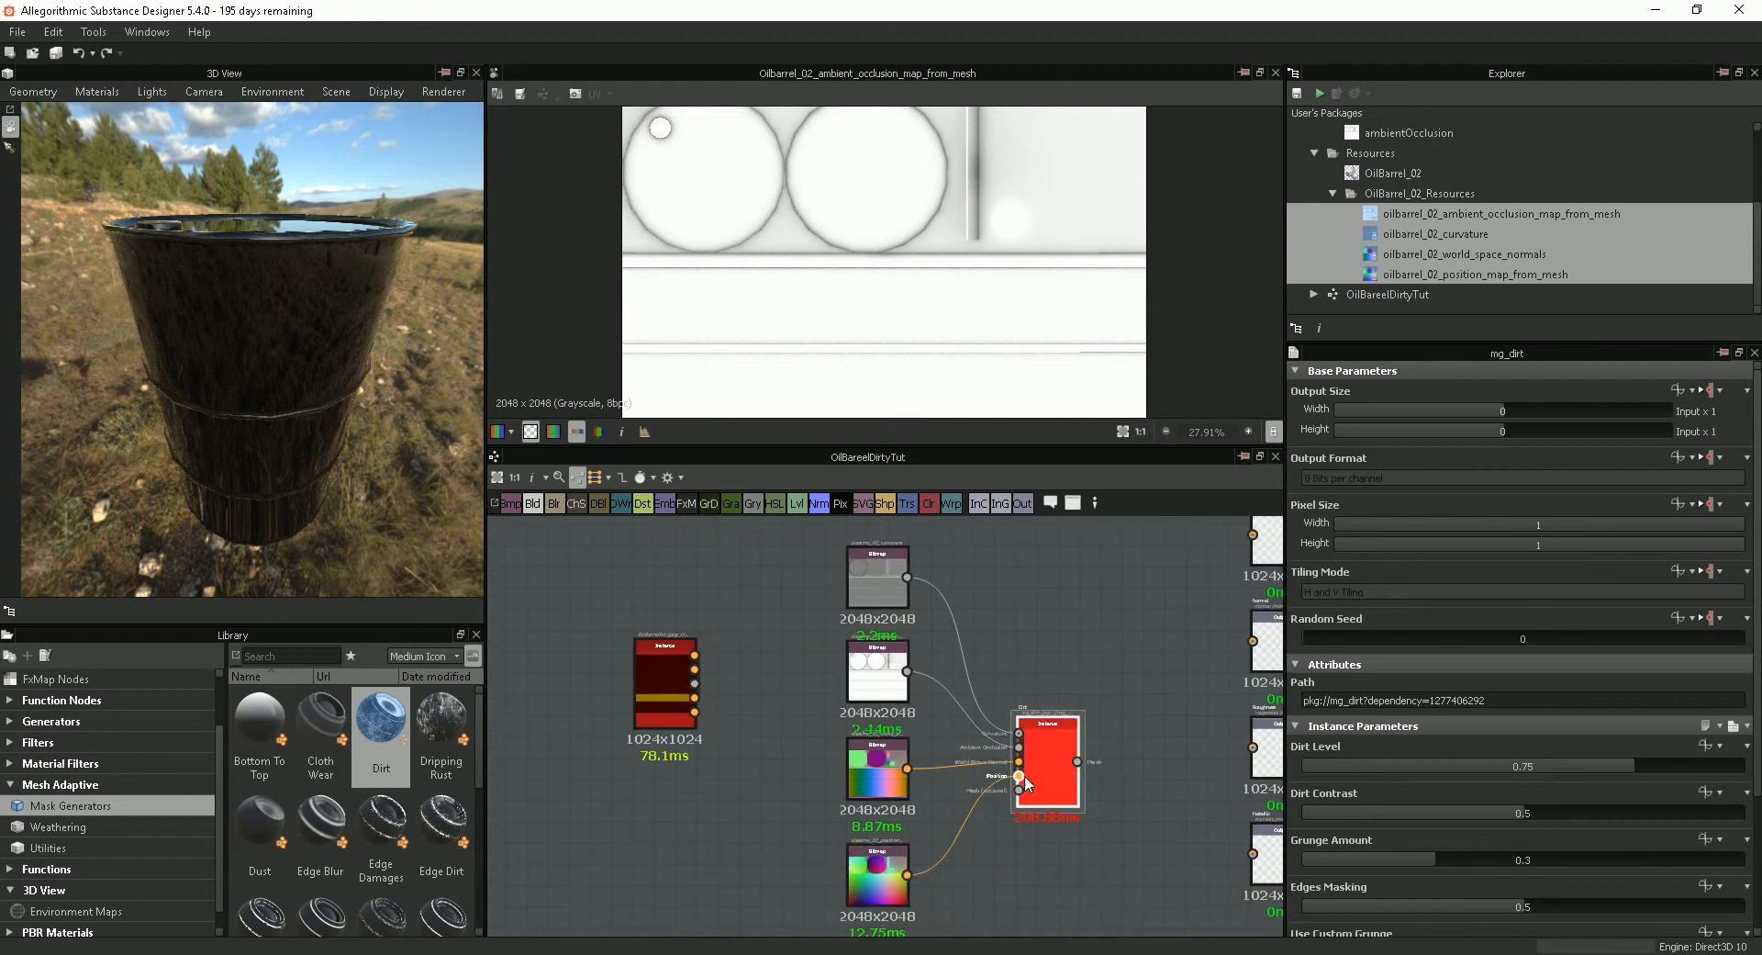
scroll(1074, 766, "down", 1)
middle_click_drag(1072, 767, 1016, 769)
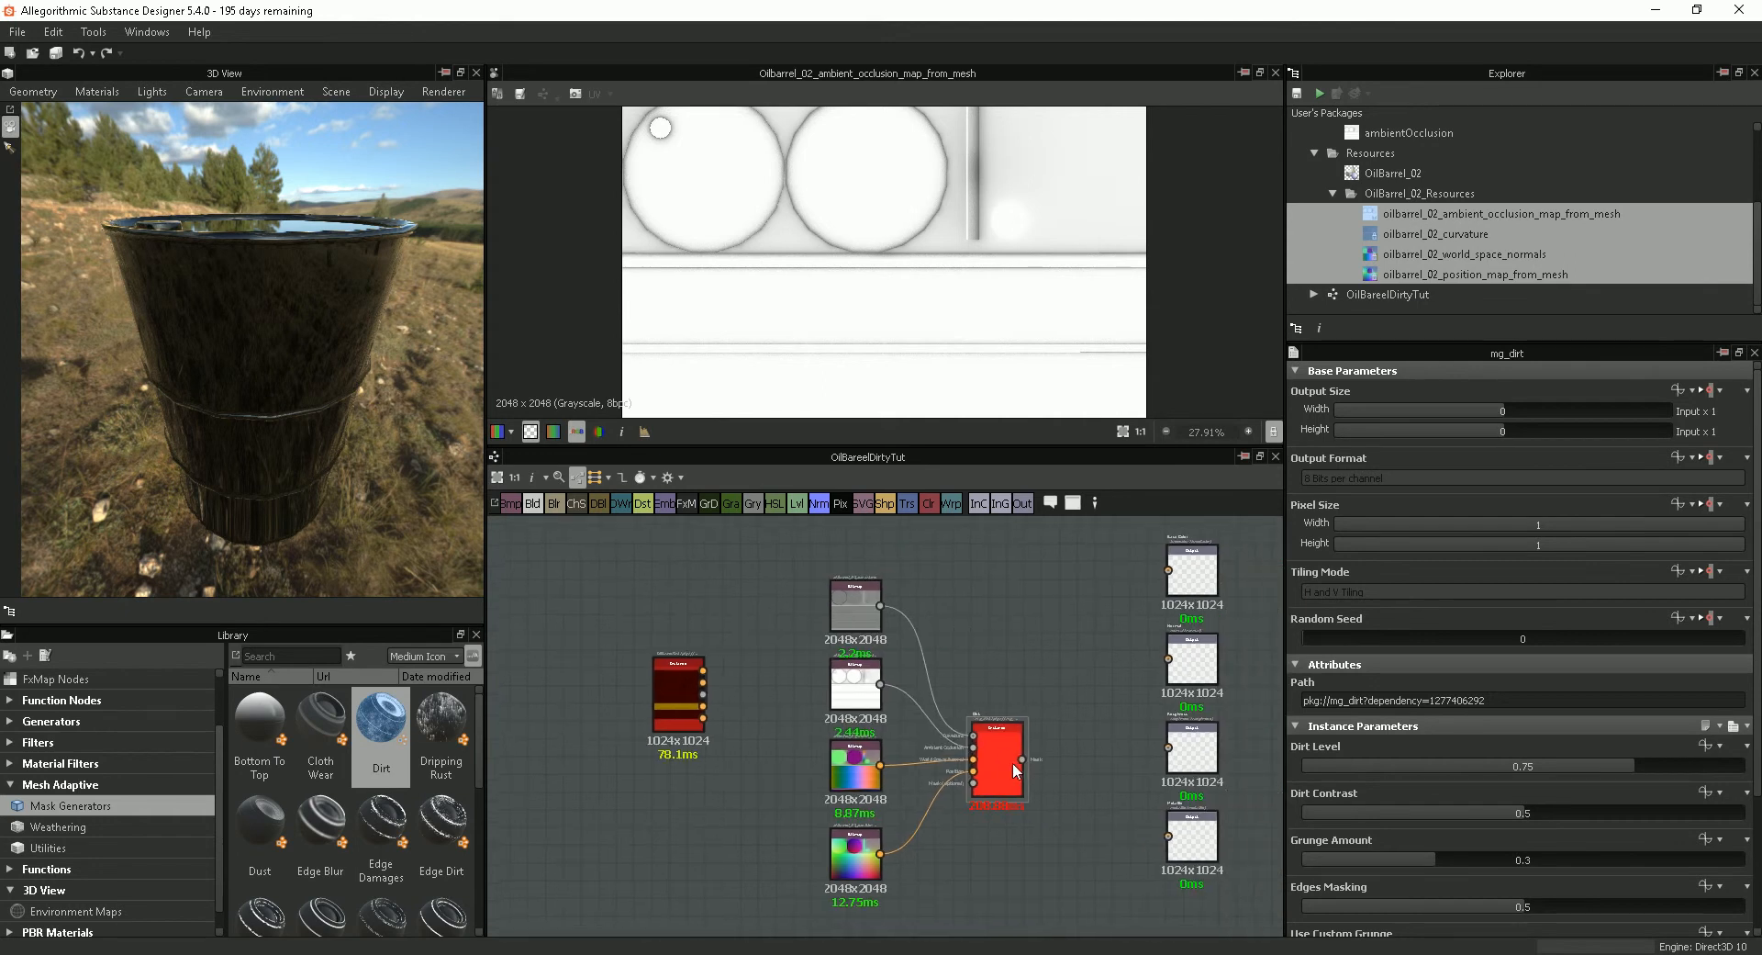
Step: Preview the Dirt node's mask in the 2D view and move the node slightly farther from the bitmap column
double_click(1005, 762)
scroll(947, 349, "down", 3)
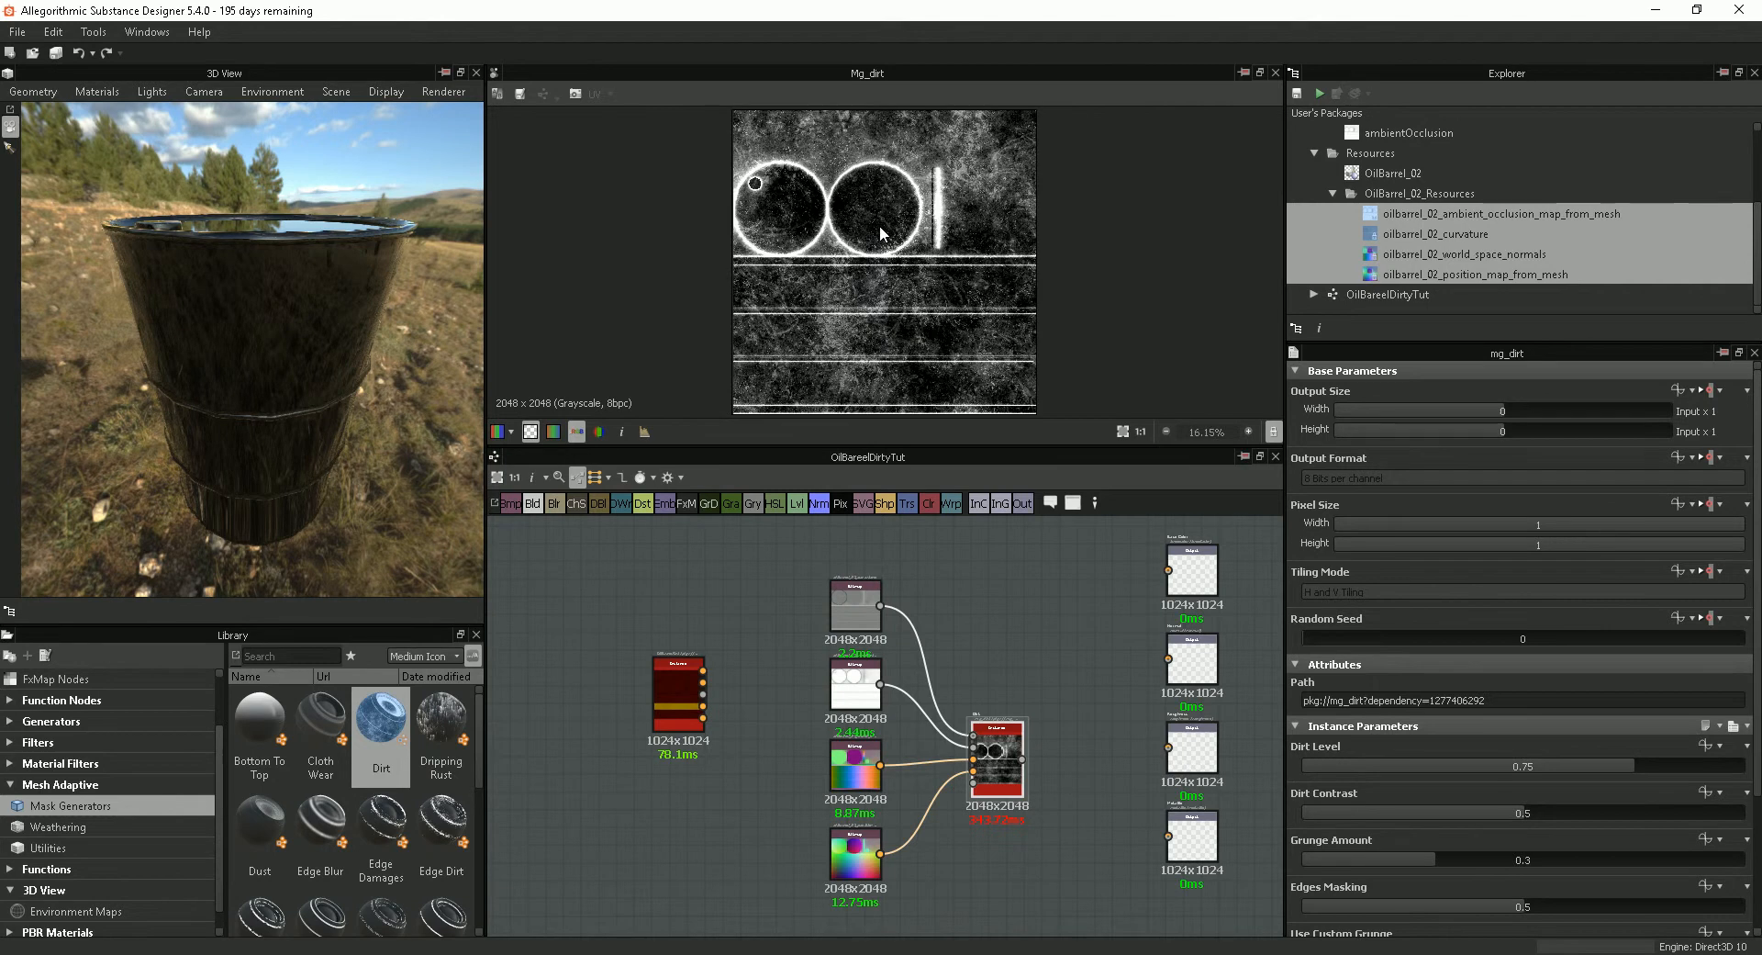
left_click_drag(1000, 766, 1017, 748)
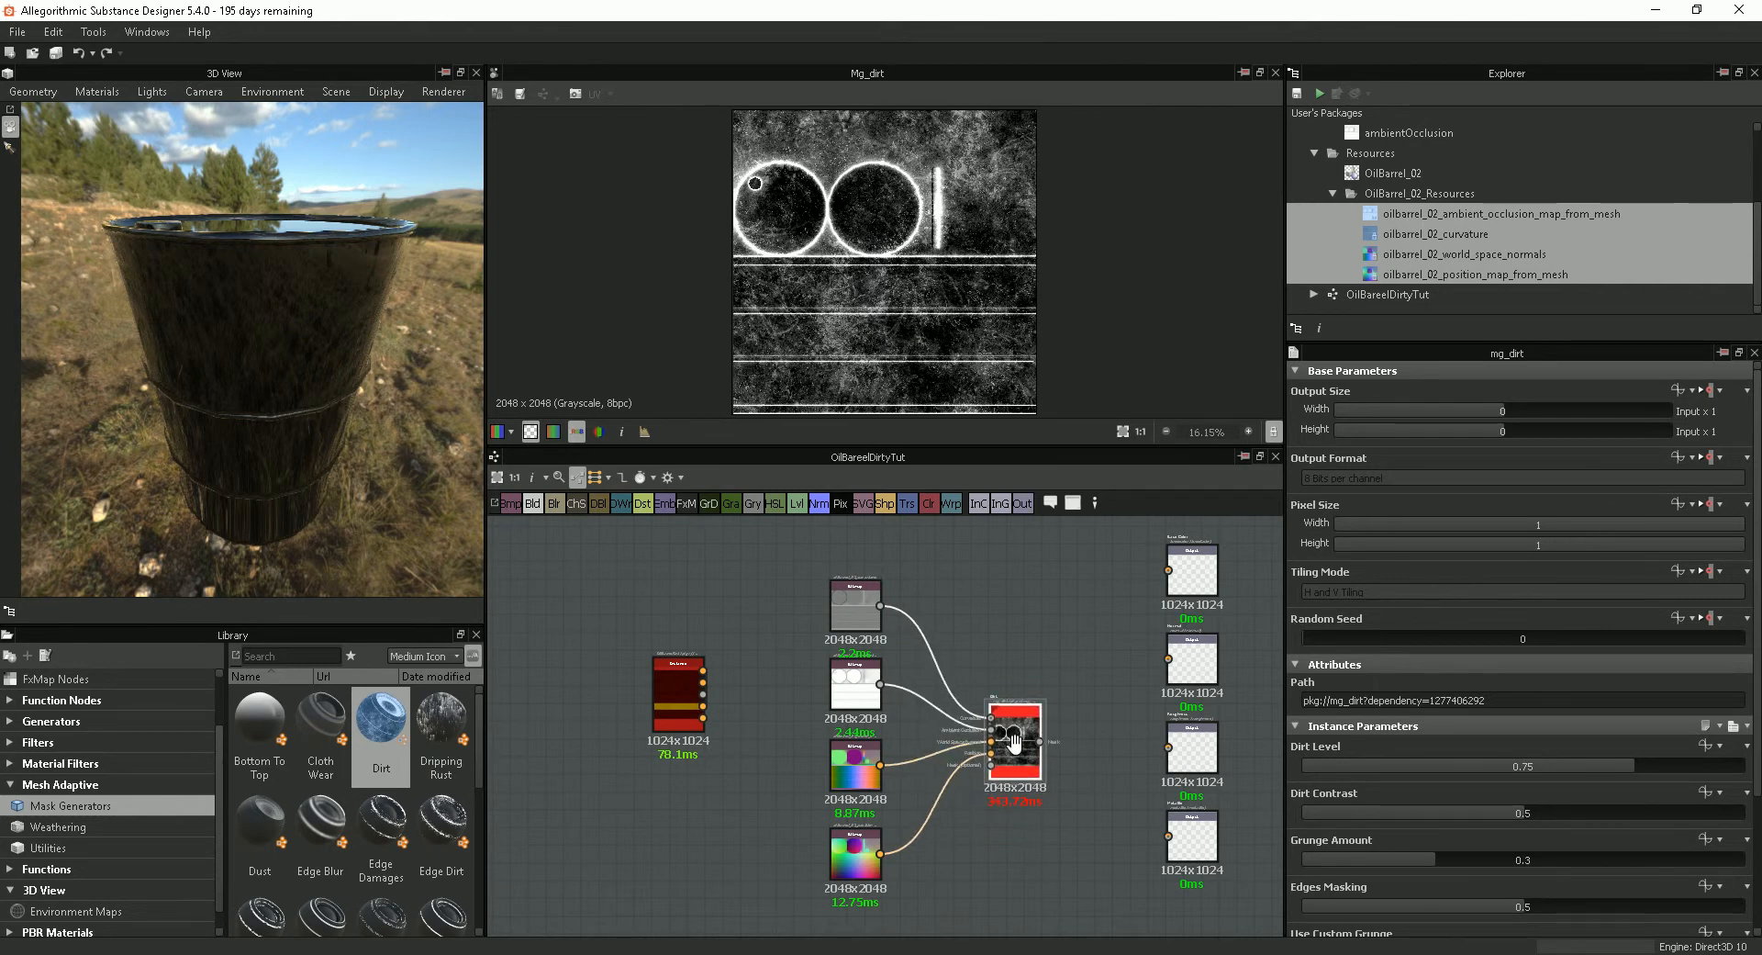
Step: Move the four output nodes farther right and place the barrel instance above the bitmap column
middle_click_drag(1015, 745, 964, 778)
scroll(1019, 815, "down", 2)
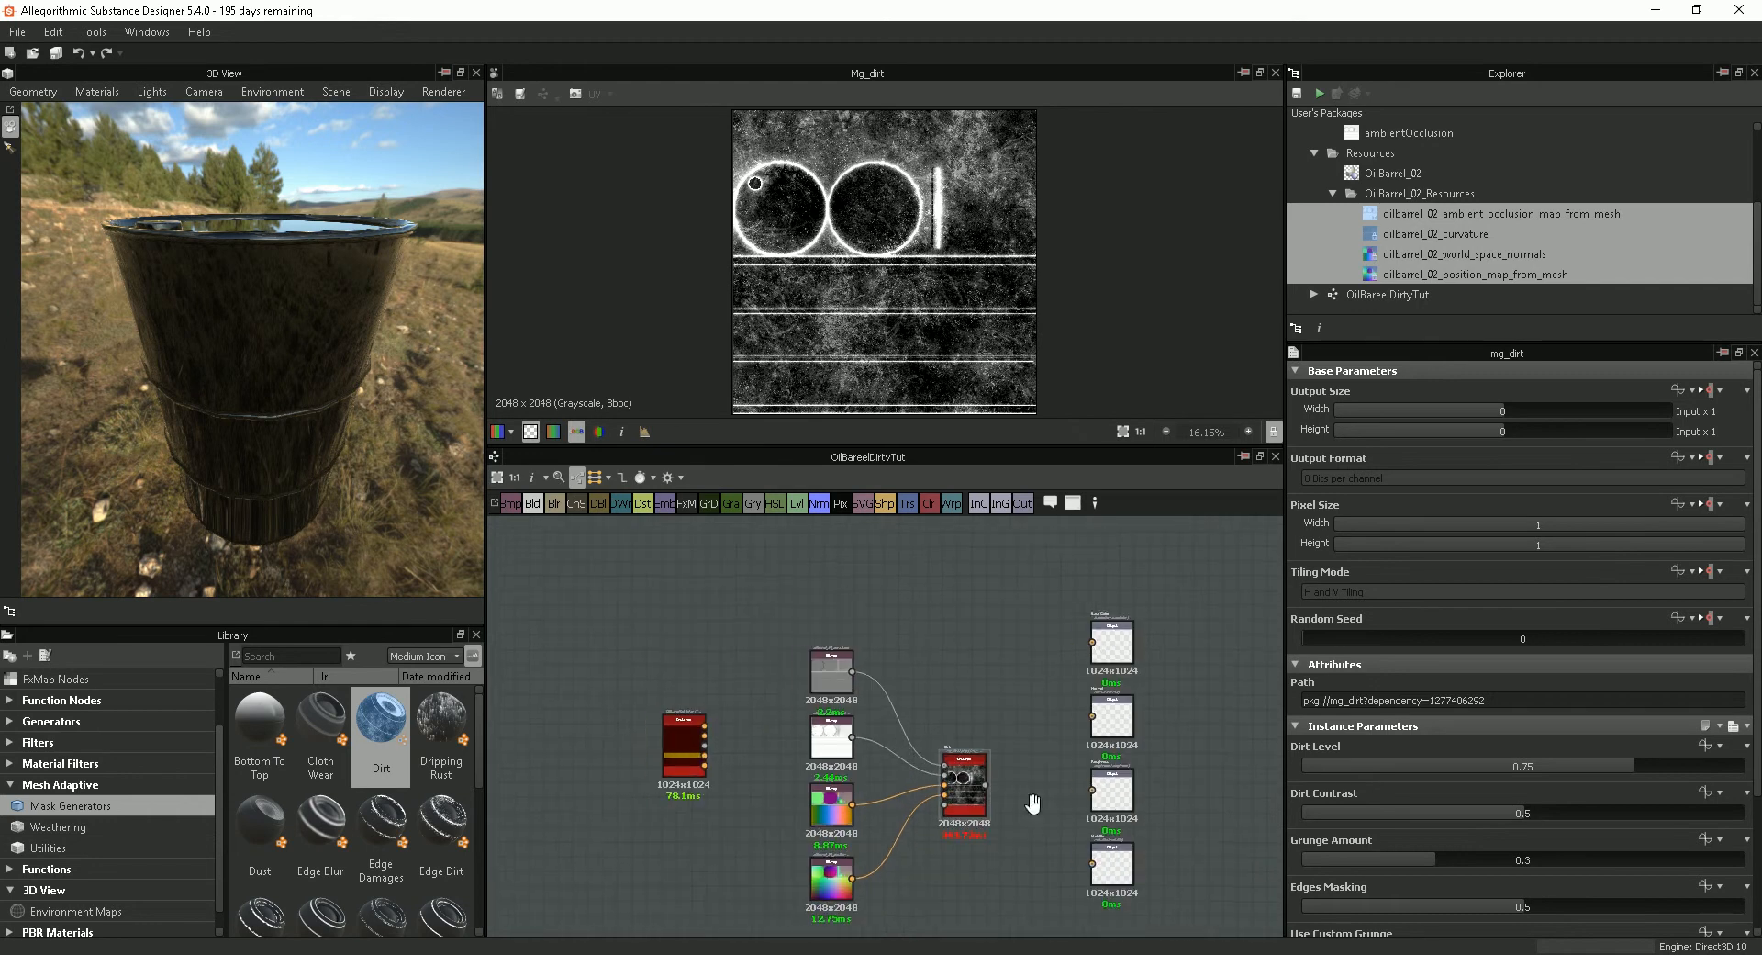
left_click_drag(1106, 874, 1179, 874)
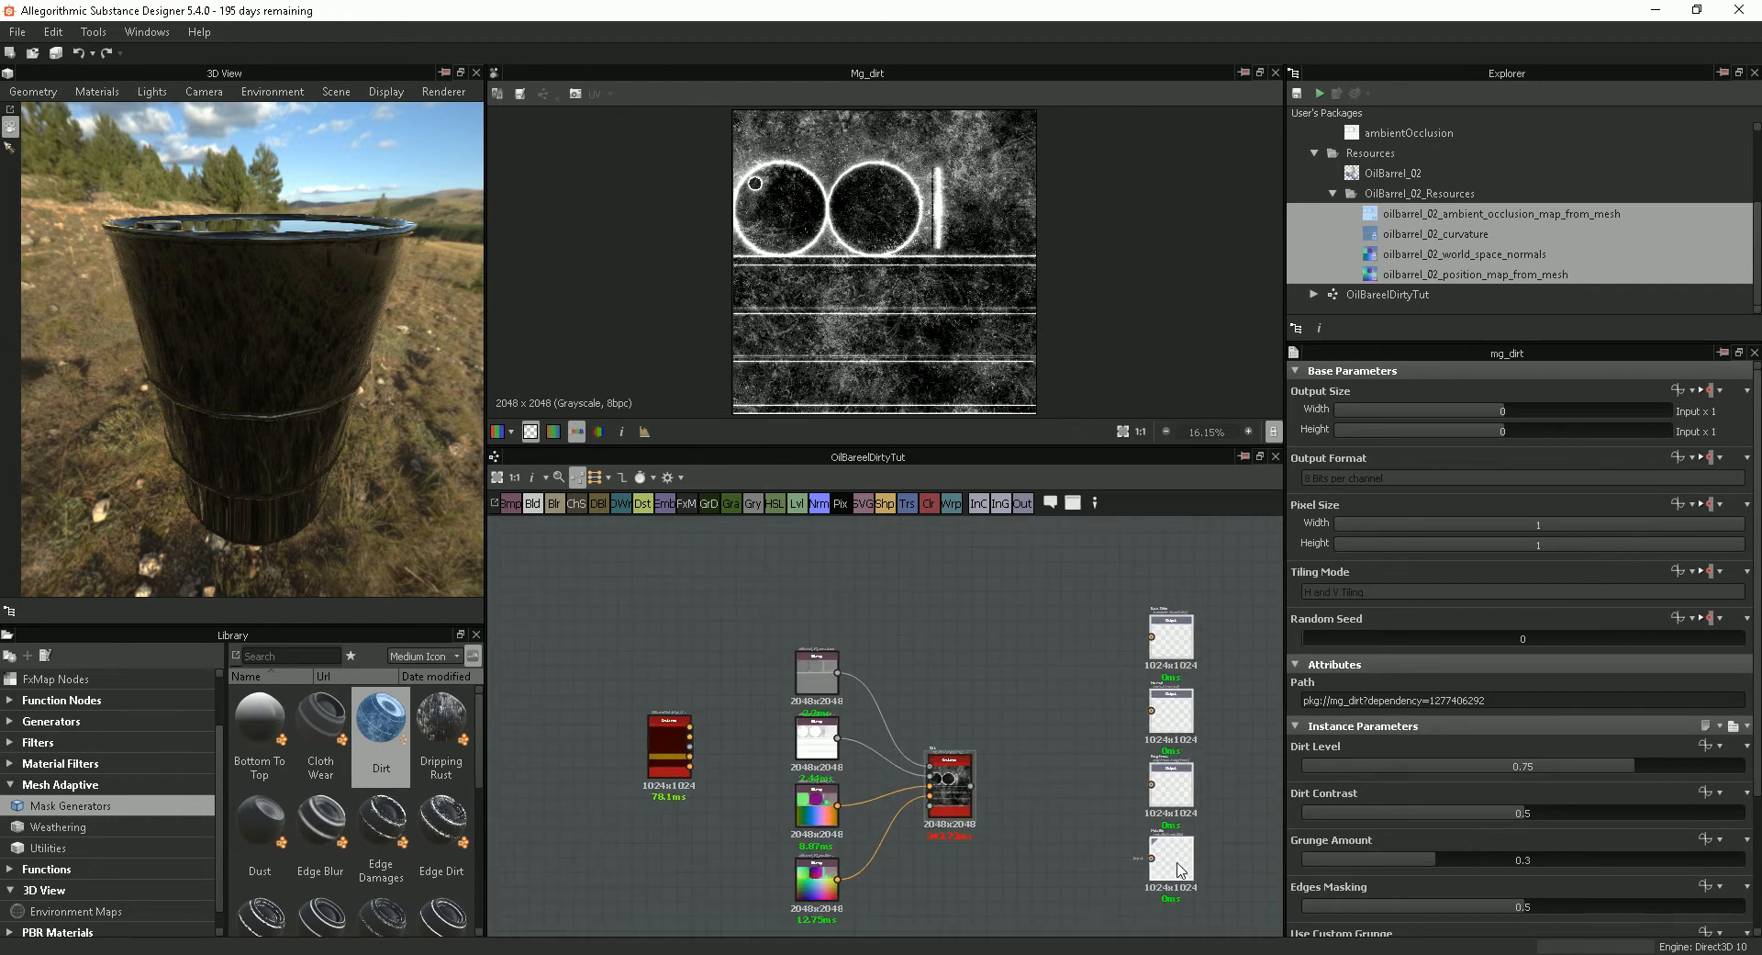
left_click_drag(669, 750, 817, 568)
middle_click_drag(1007, 734, 971, 750)
left_click(971, 750)
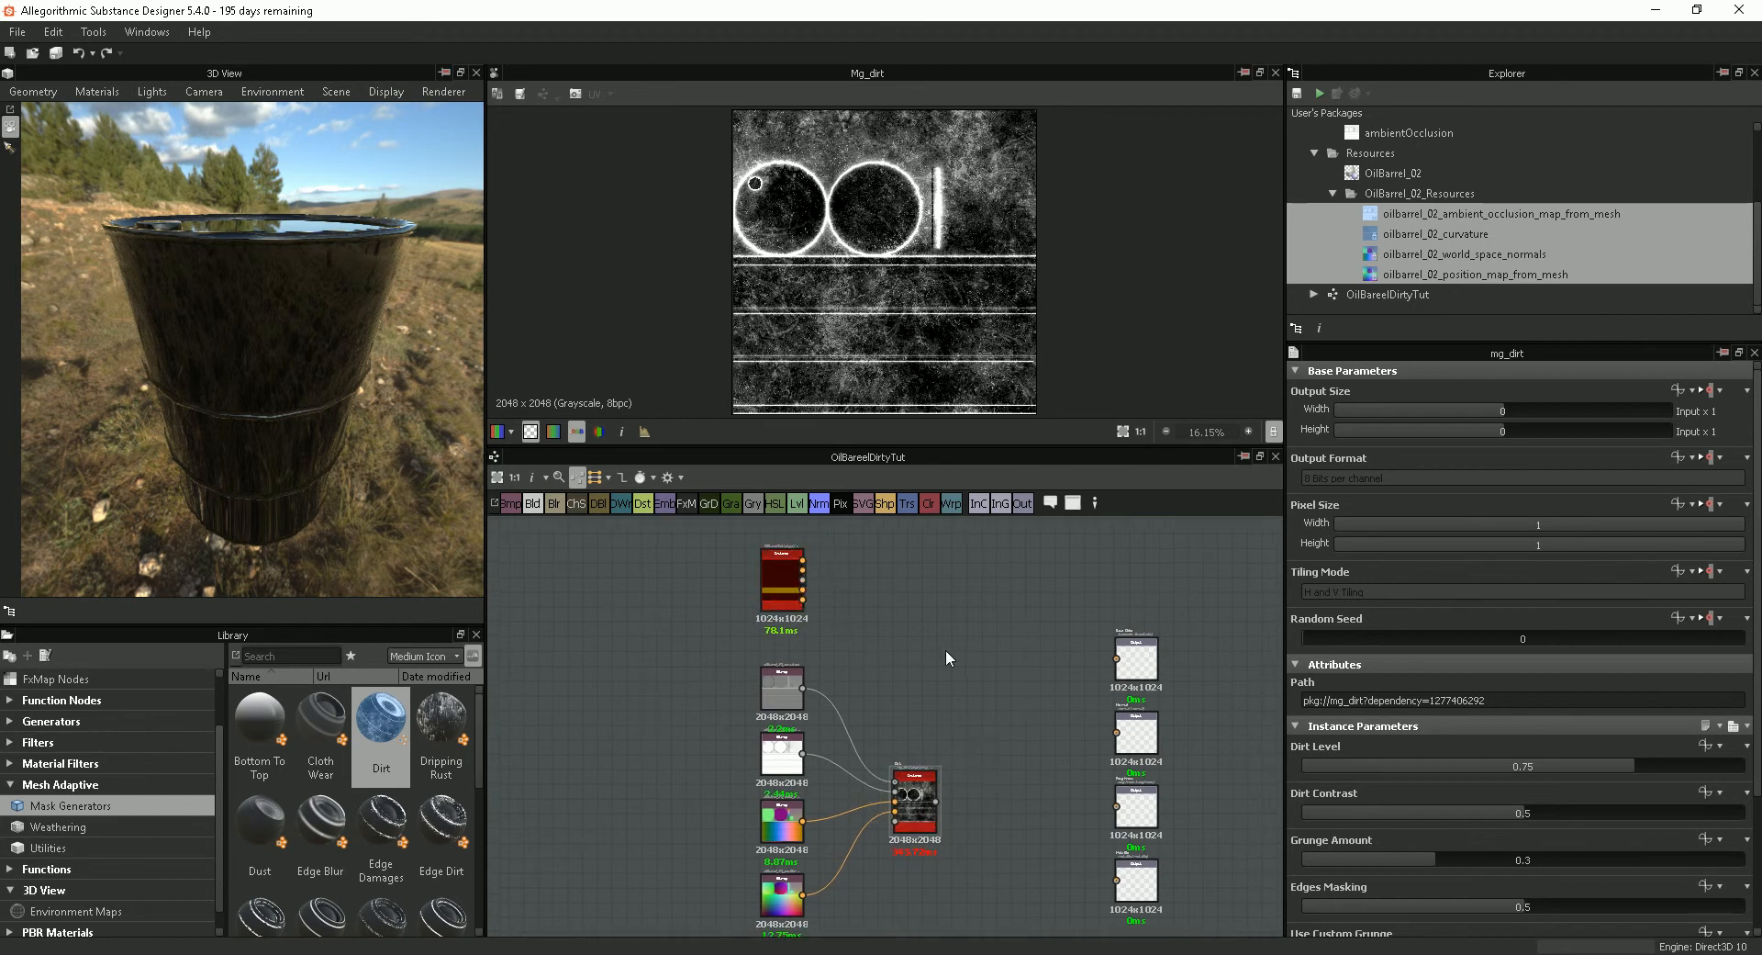
left_click_drag(786, 593, 774, 571)
left_click(845, 638)
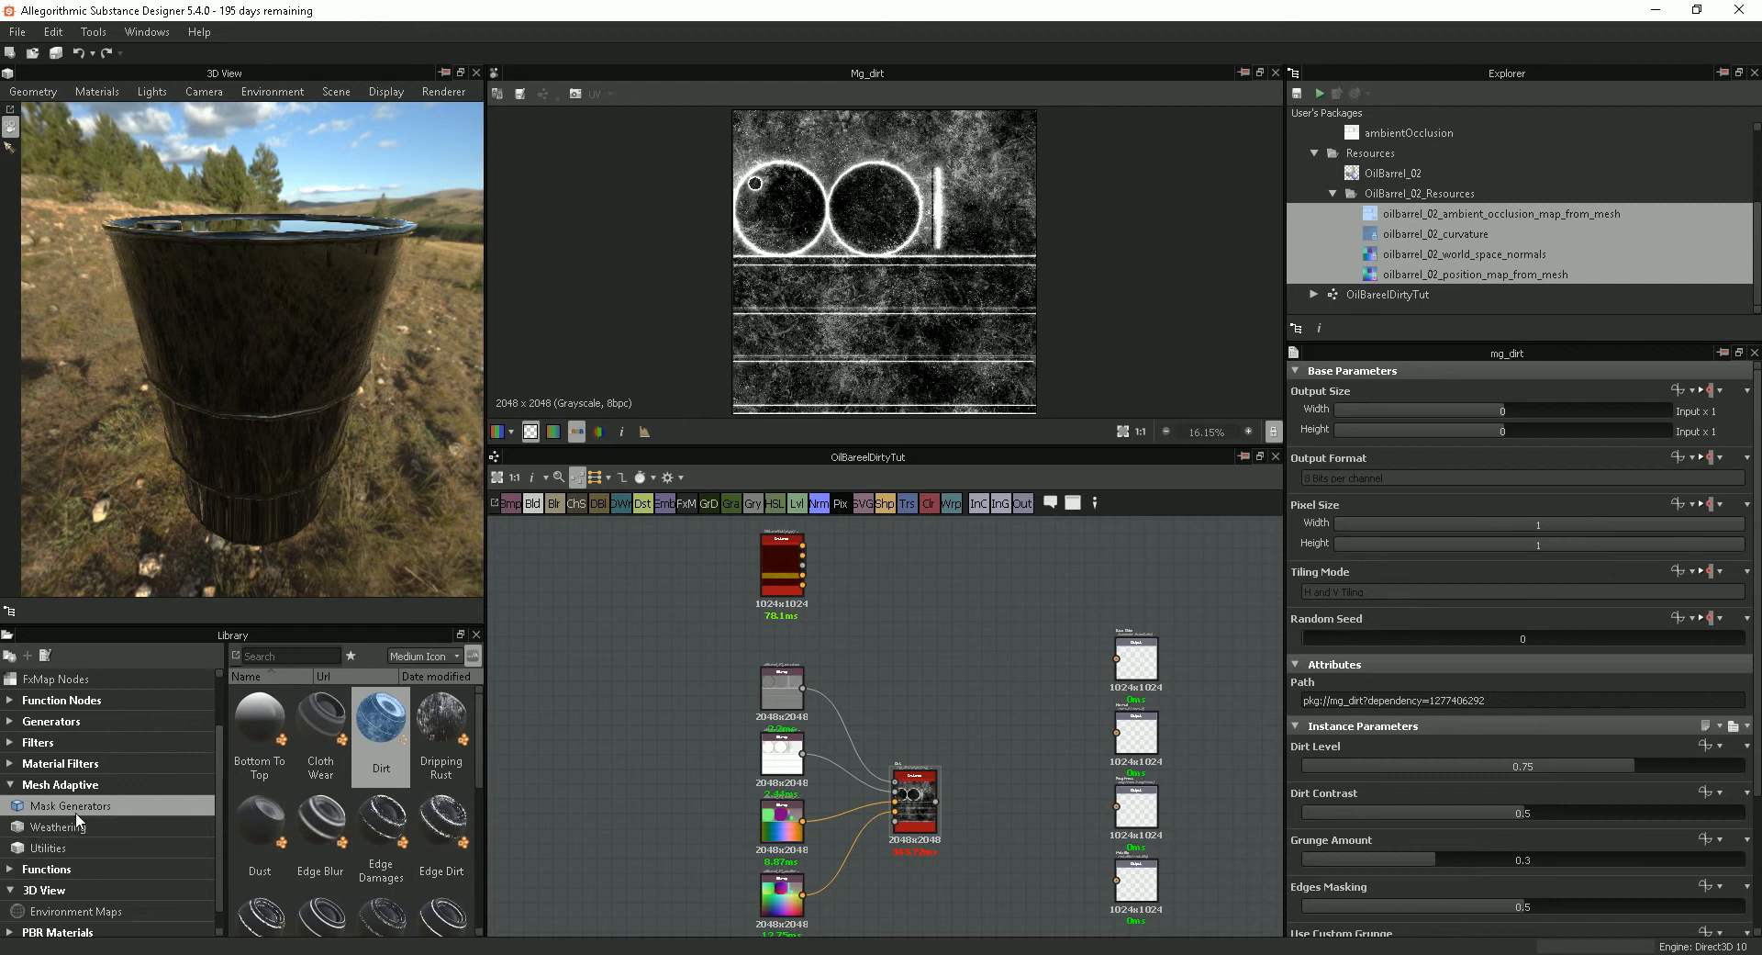
Step: Show the Material Filters category in the library
left_click(64, 763)
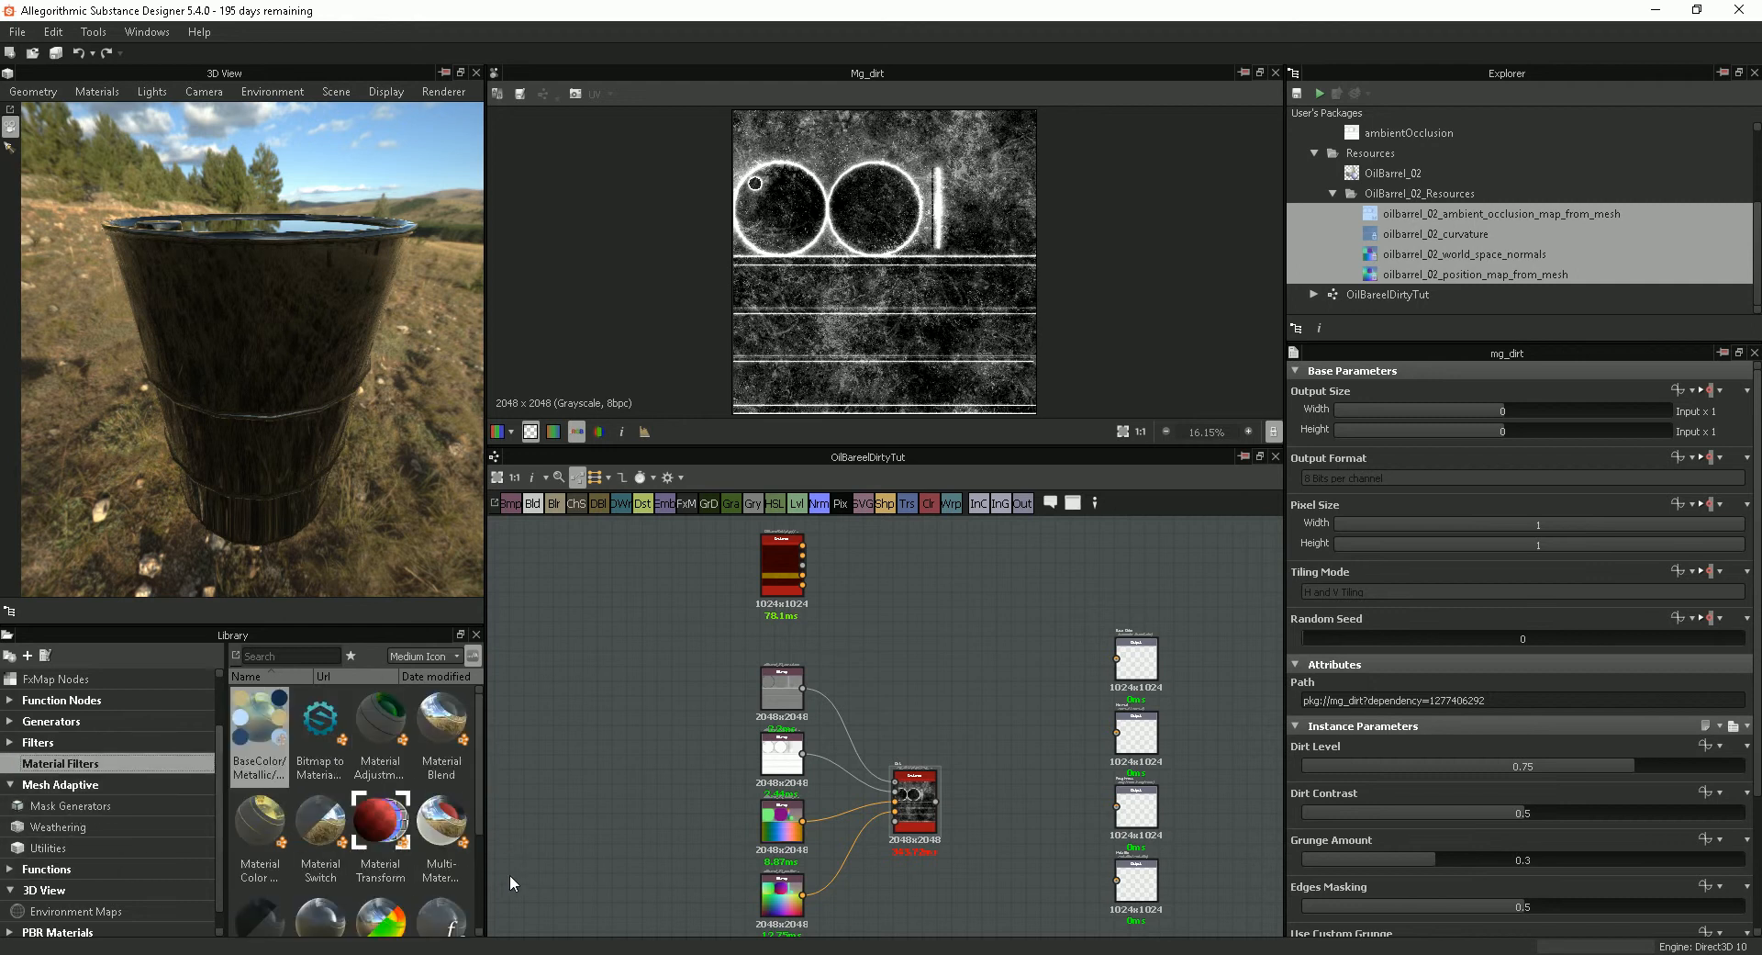
mouse_move(481, 806)
left_mouse_down()
mouse_move(483, 832)
mouse_move(483, 785)
left_mouse_up()
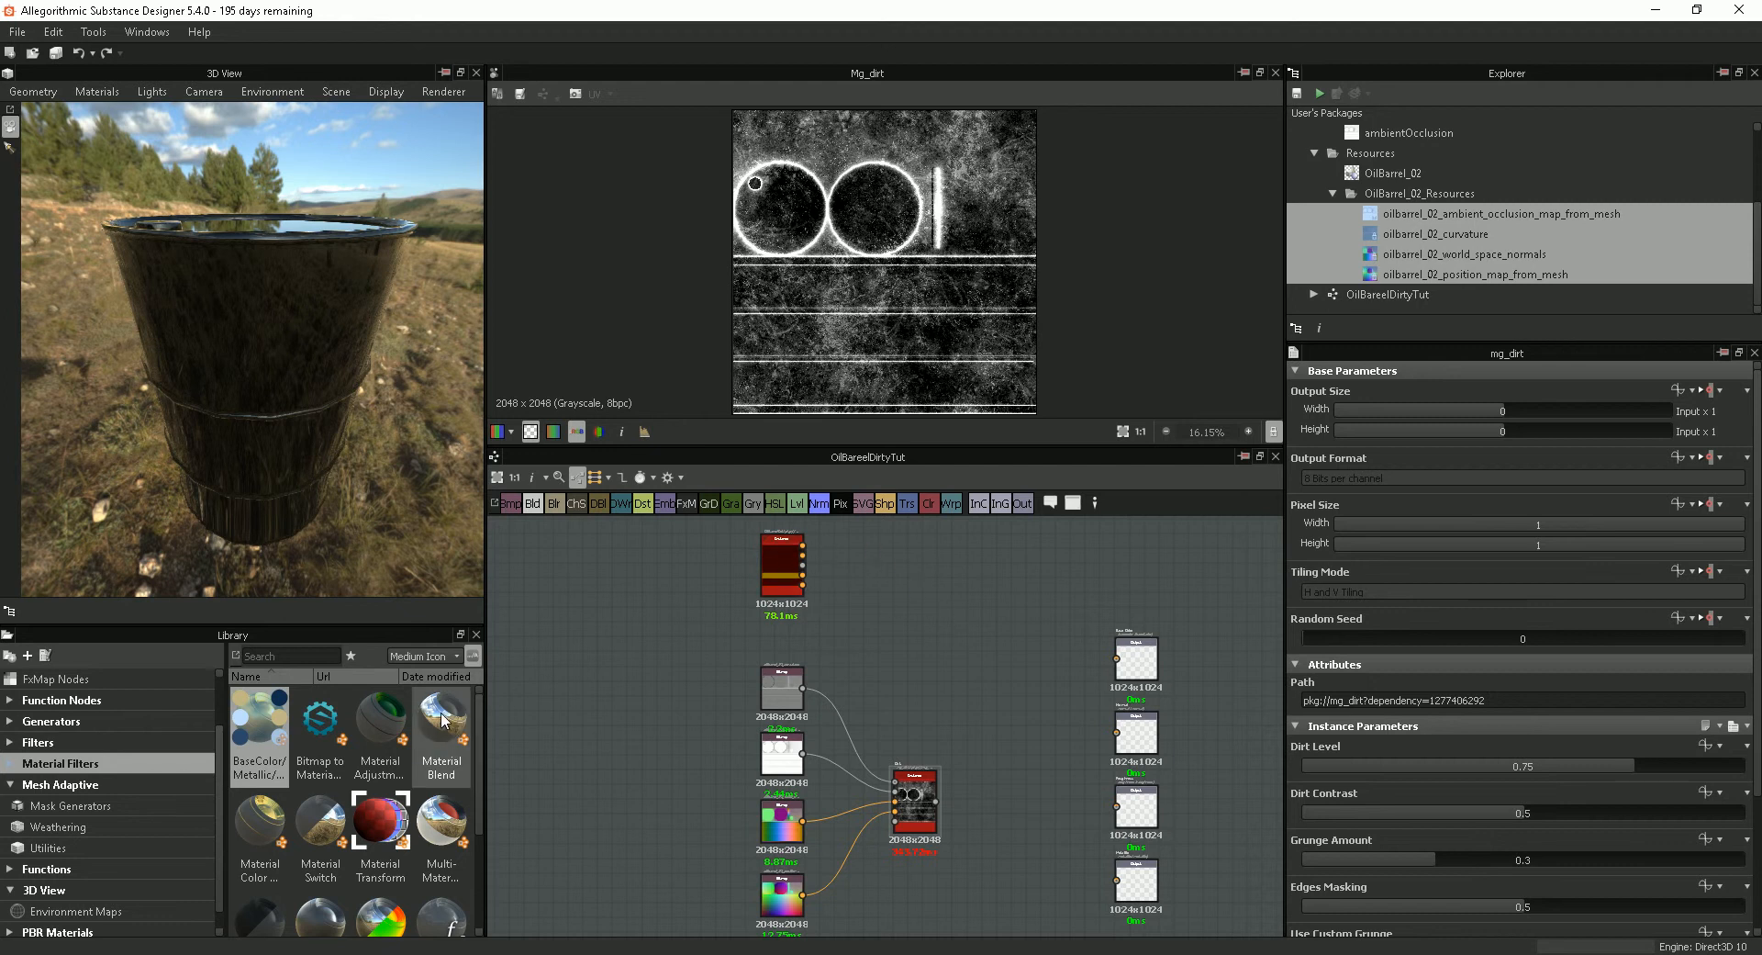
left_click_drag(447, 731, 961, 634)
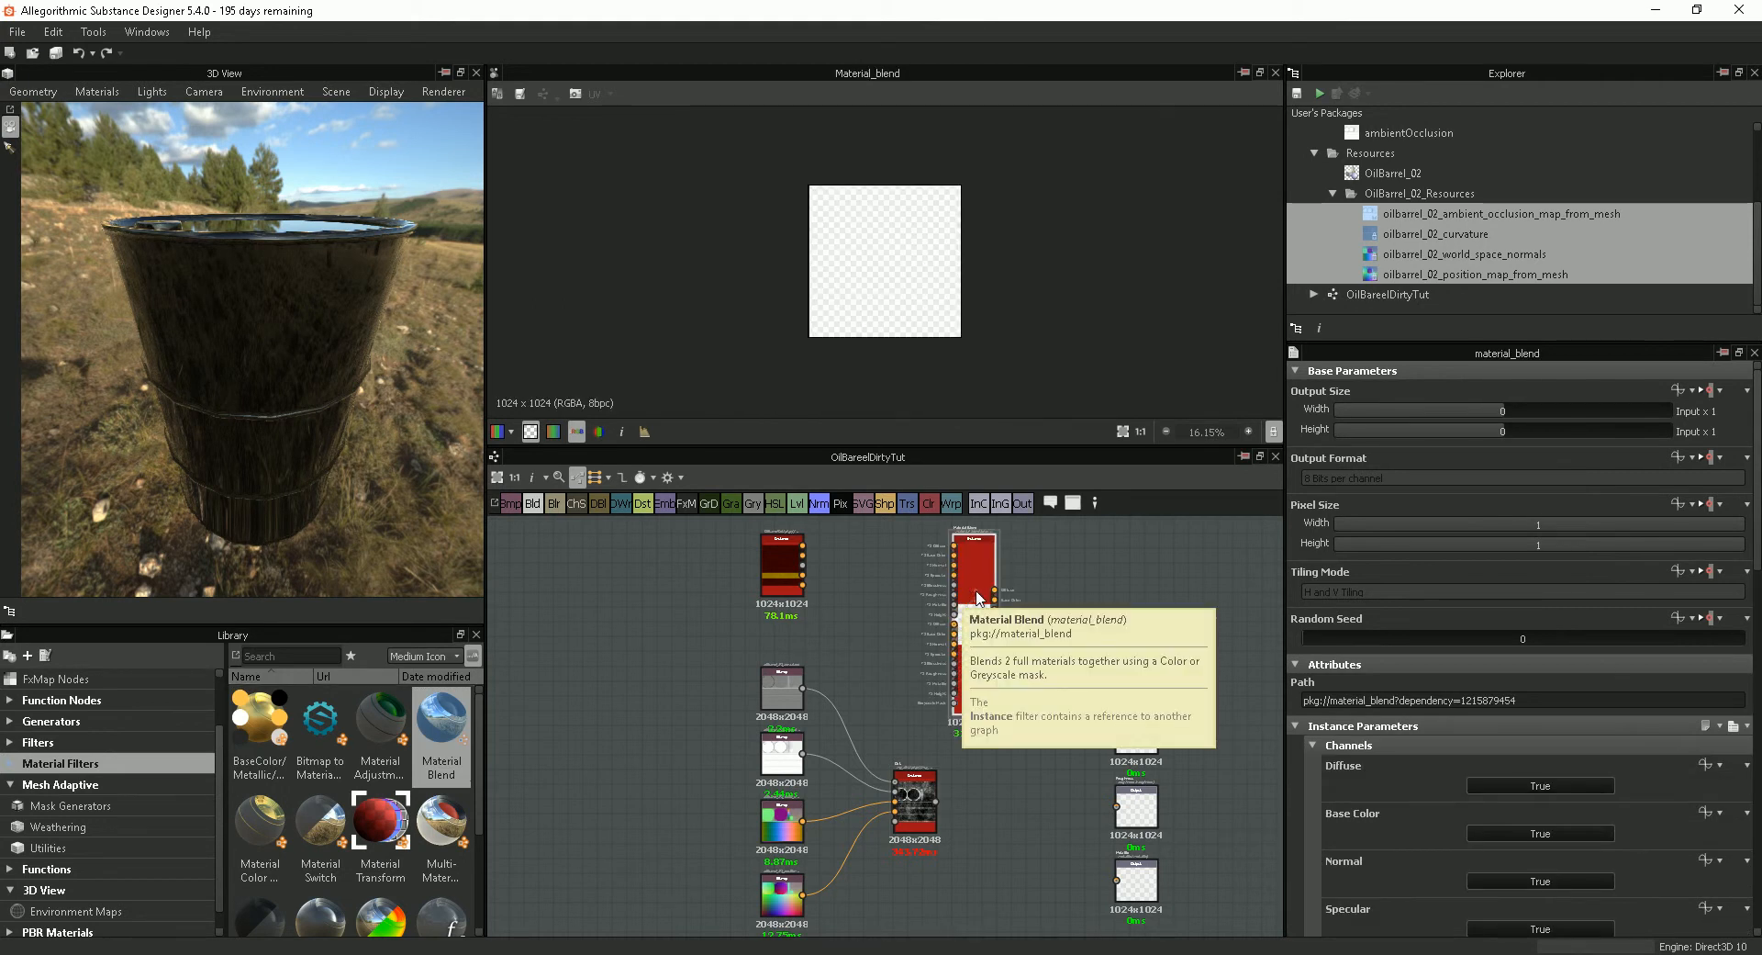
scroll(987, 632, "up", 3)
scroll(987, 631, "up", 3)
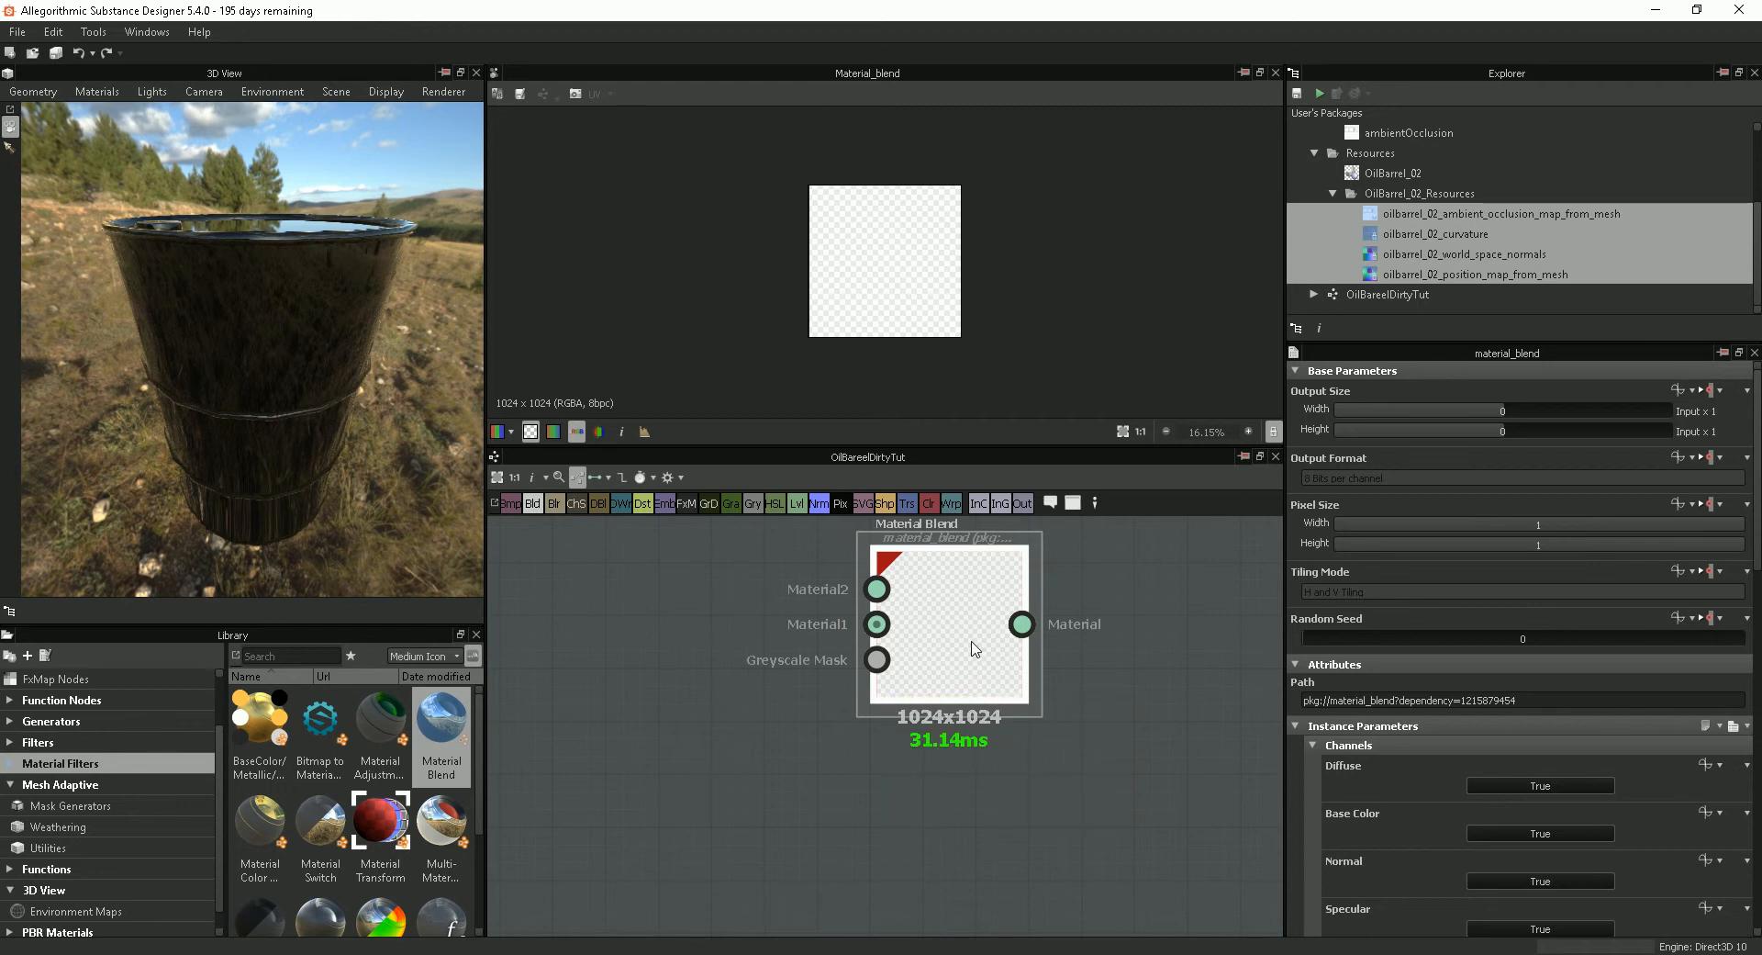
key("Delete")
scroll(966, 642, "down", 4)
middle_click_drag(983, 719, 953, 722)
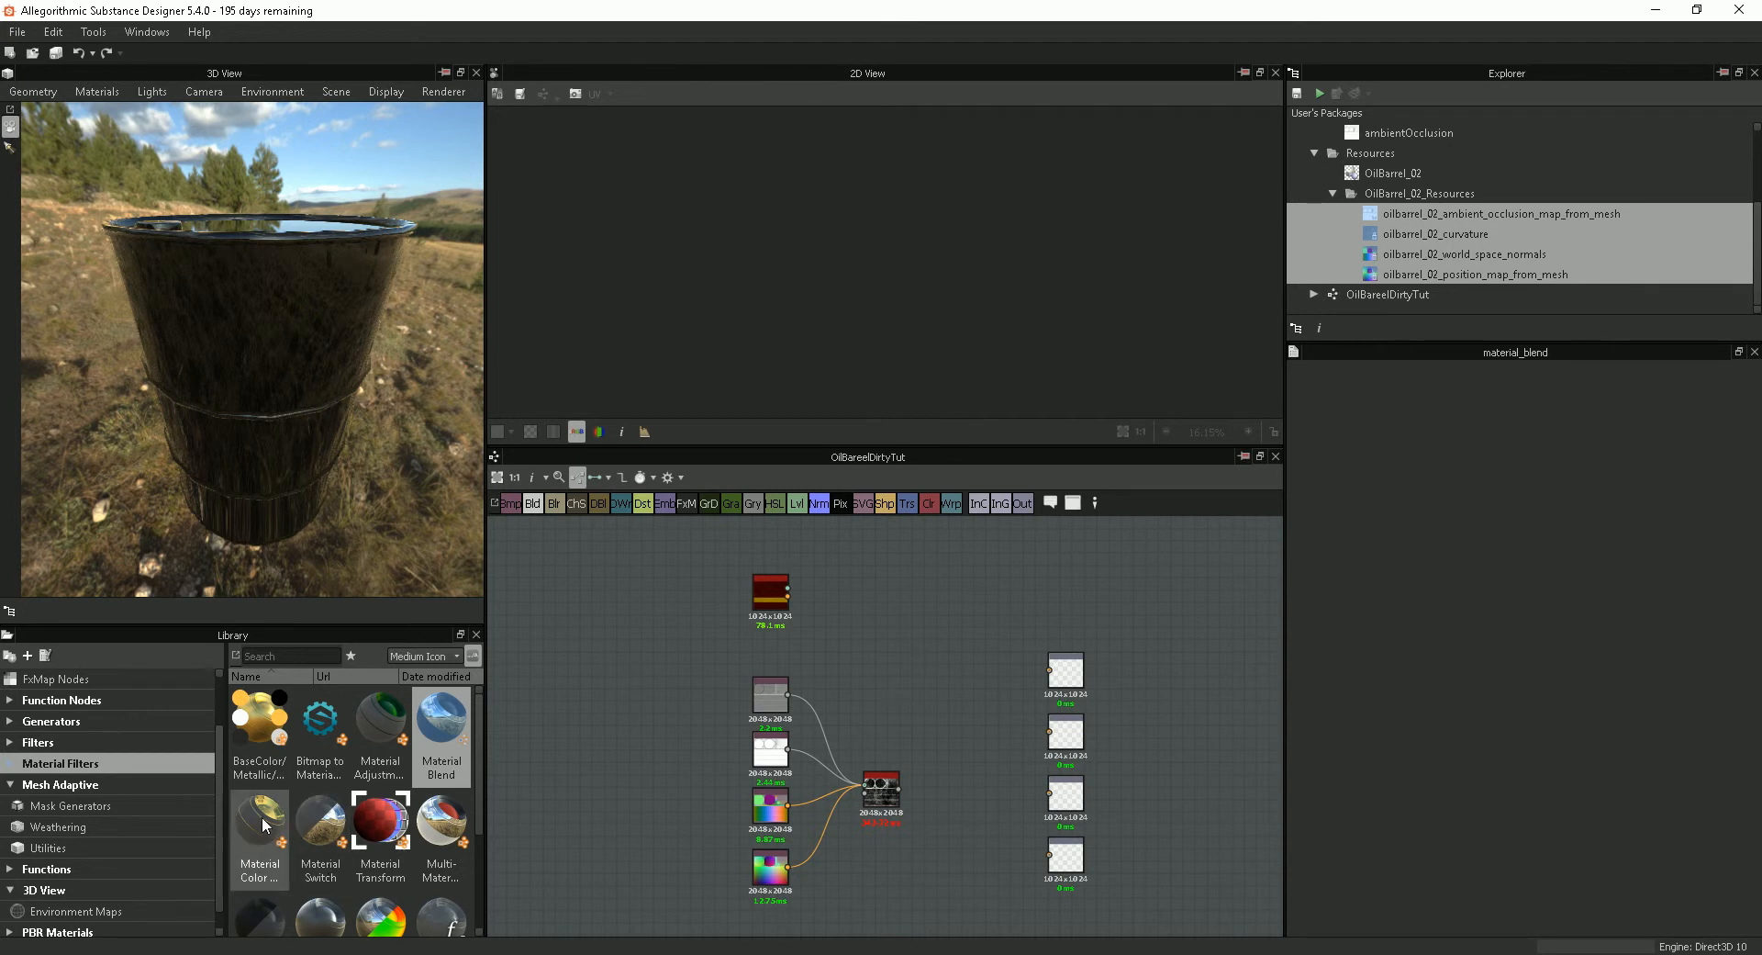
Step: Add a Material Color Blend node to the graph between the barrel instance and the outputs, above the Dirt node
left_click_drag(263, 829, 896, 647)
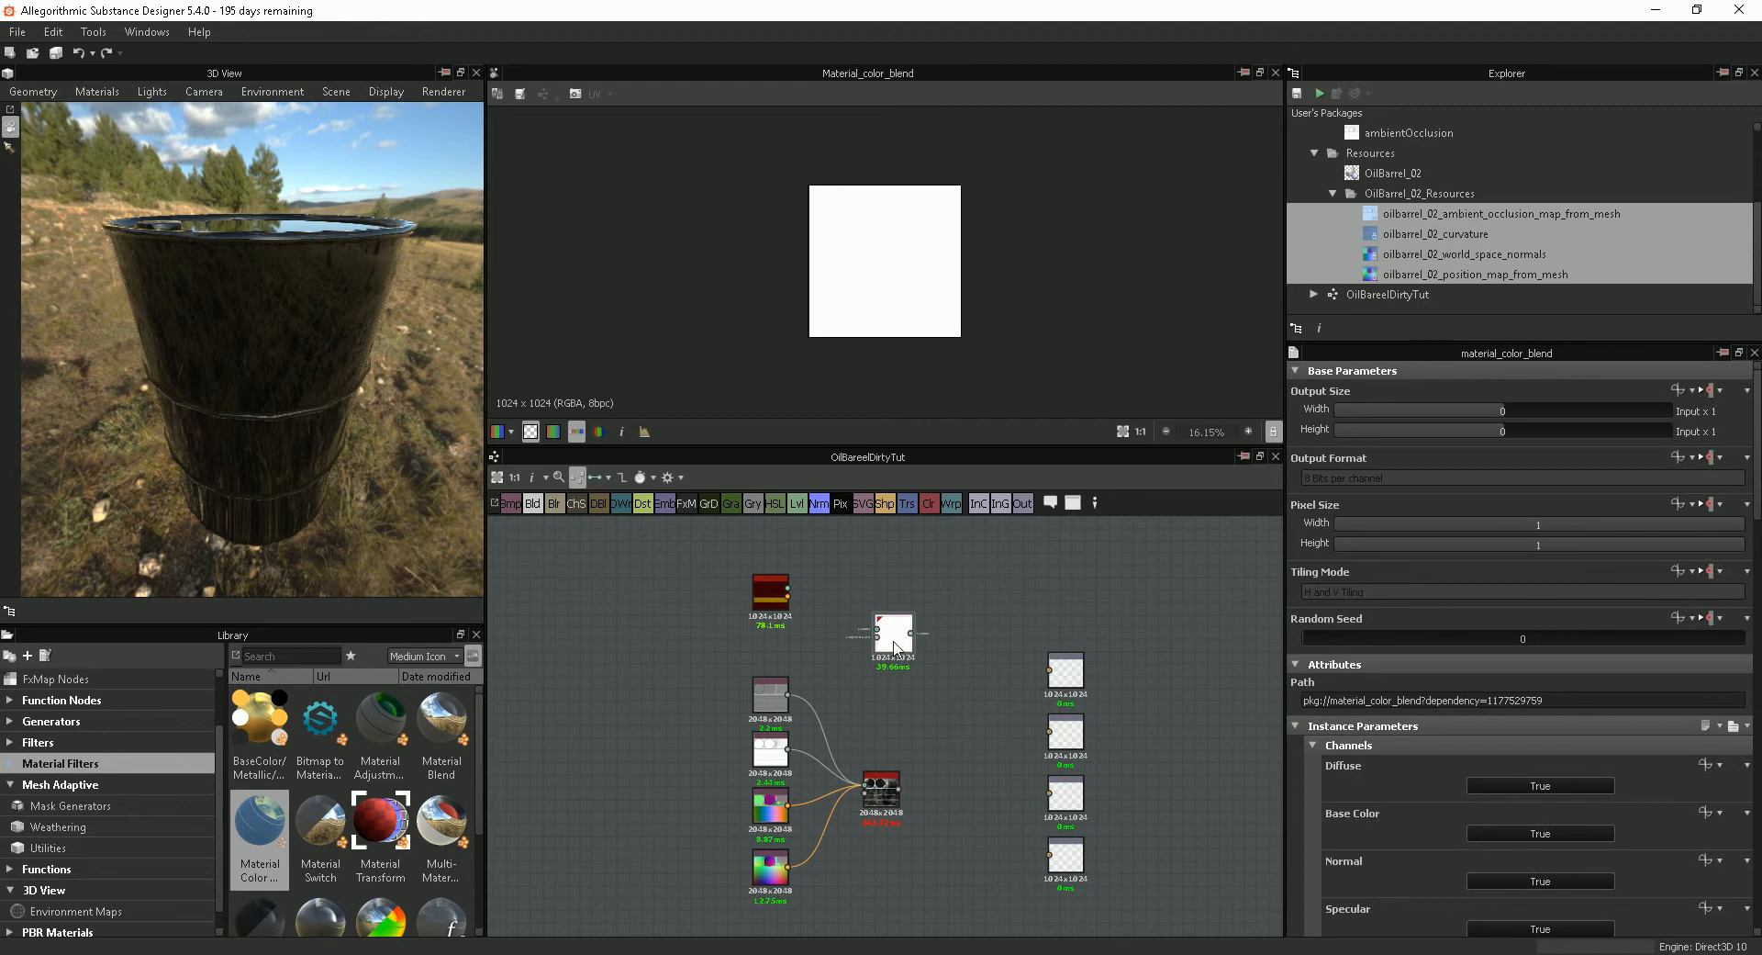
scroll(898, 648, "up", 1)
scroll(897, 647, "up", 1)
left_click_drag(899, 648, 878, 682)
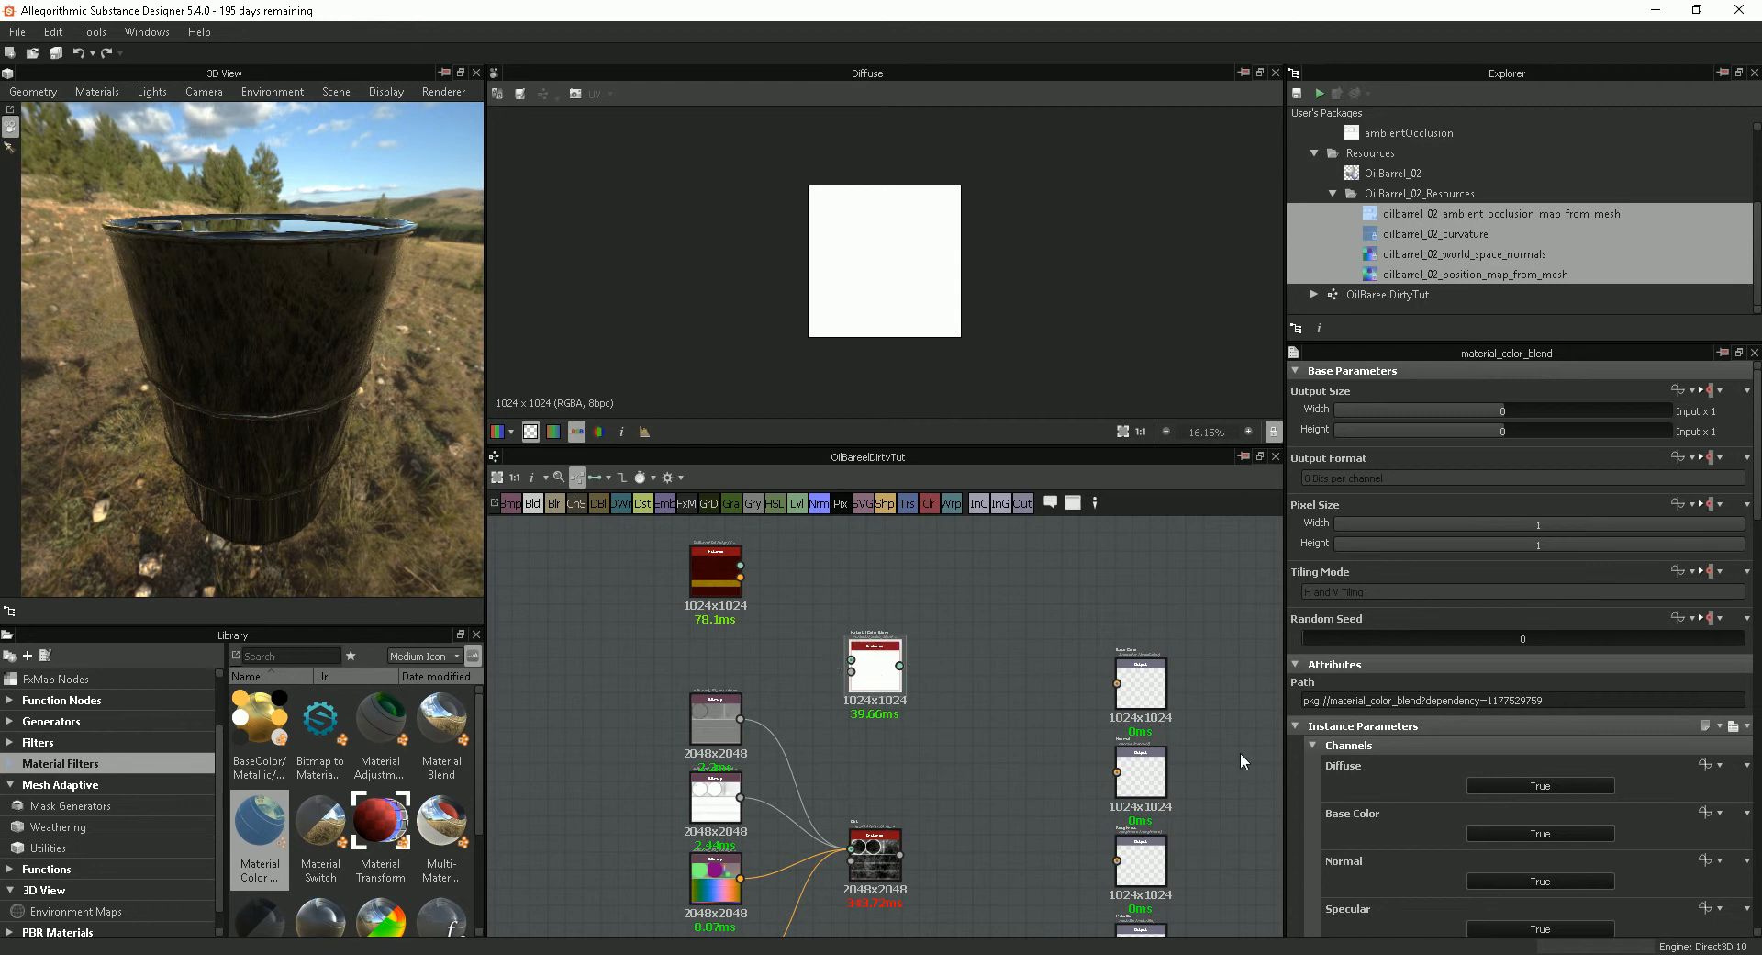
Step: Disable the Diffuse, Specular, Glossiness and Height channels of the Material Color Blend node and enable Ambient Occlusion and Opacity
scroll(1753, 550, "down", 5)
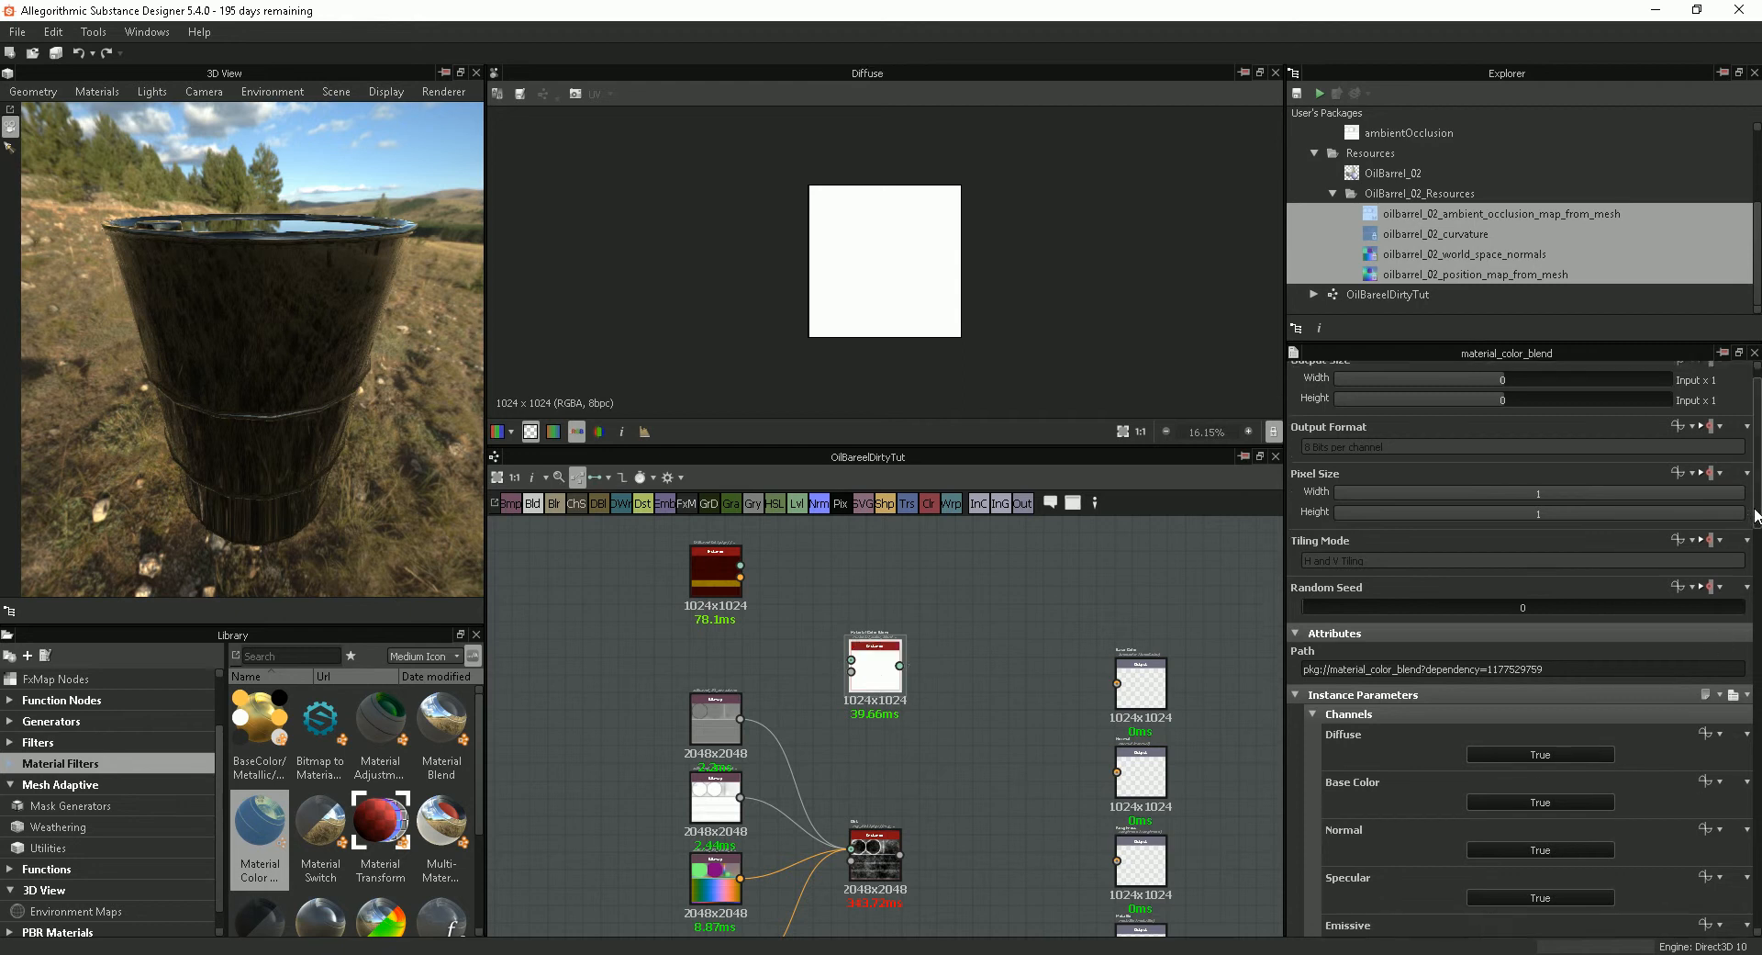
scroll(1753, 562, "down", 3)
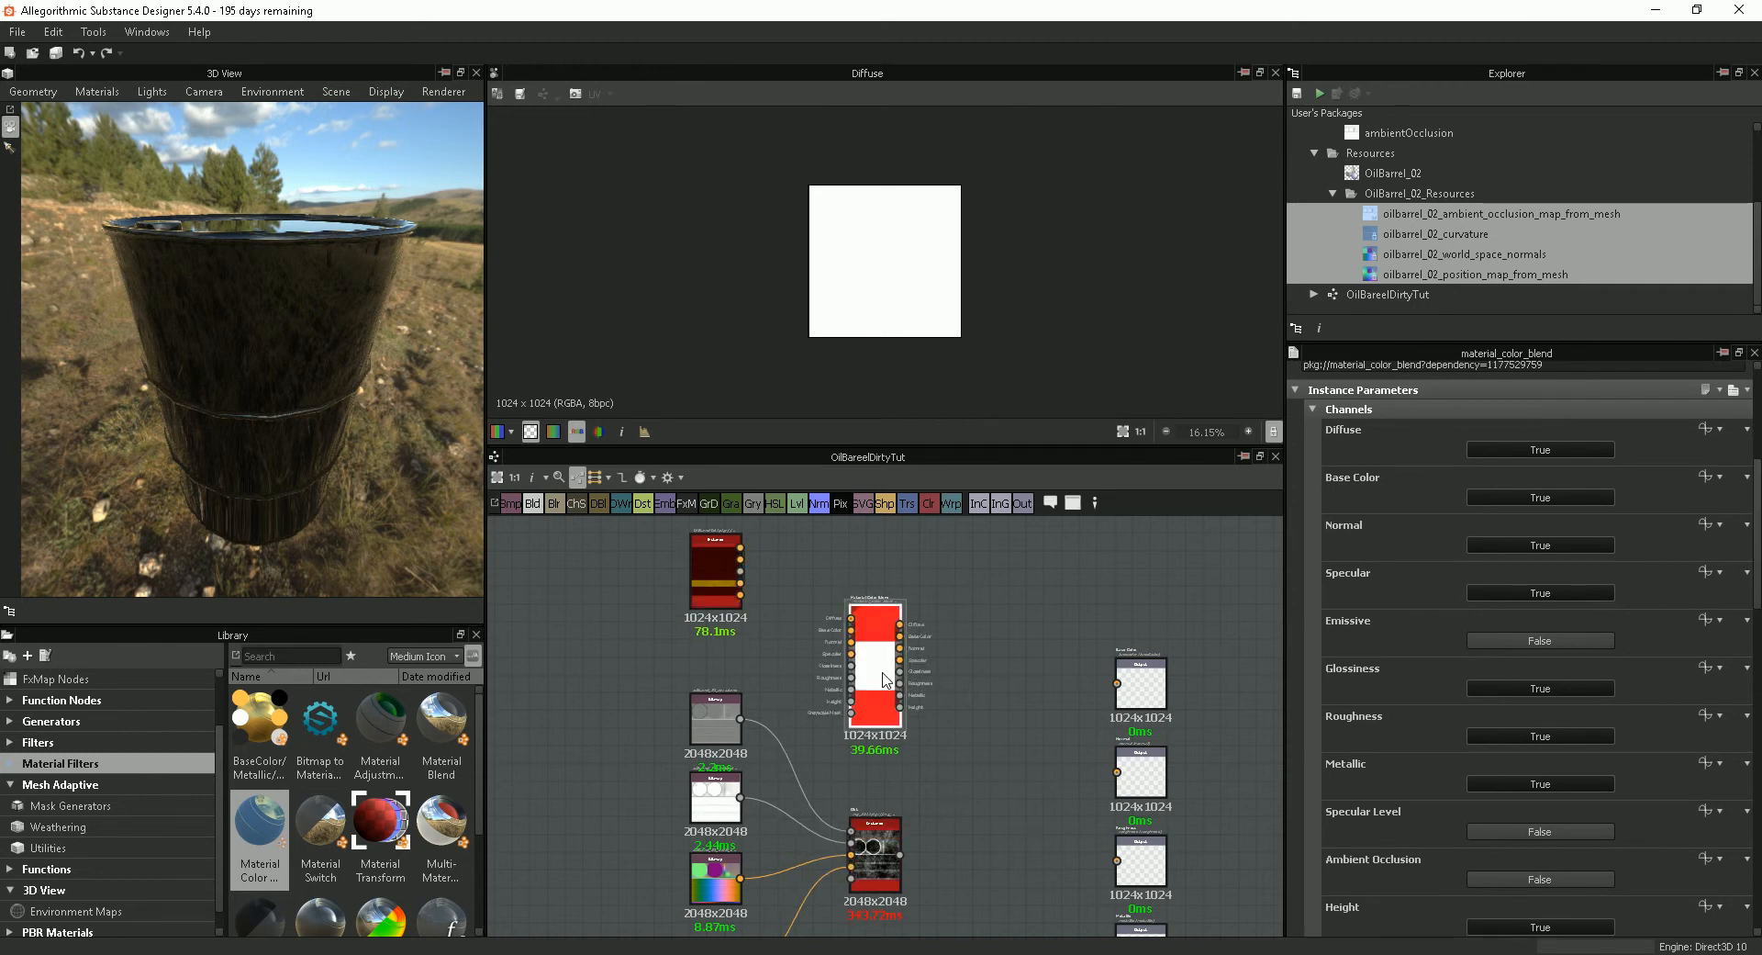
scroll(874, 653, "up", 2)
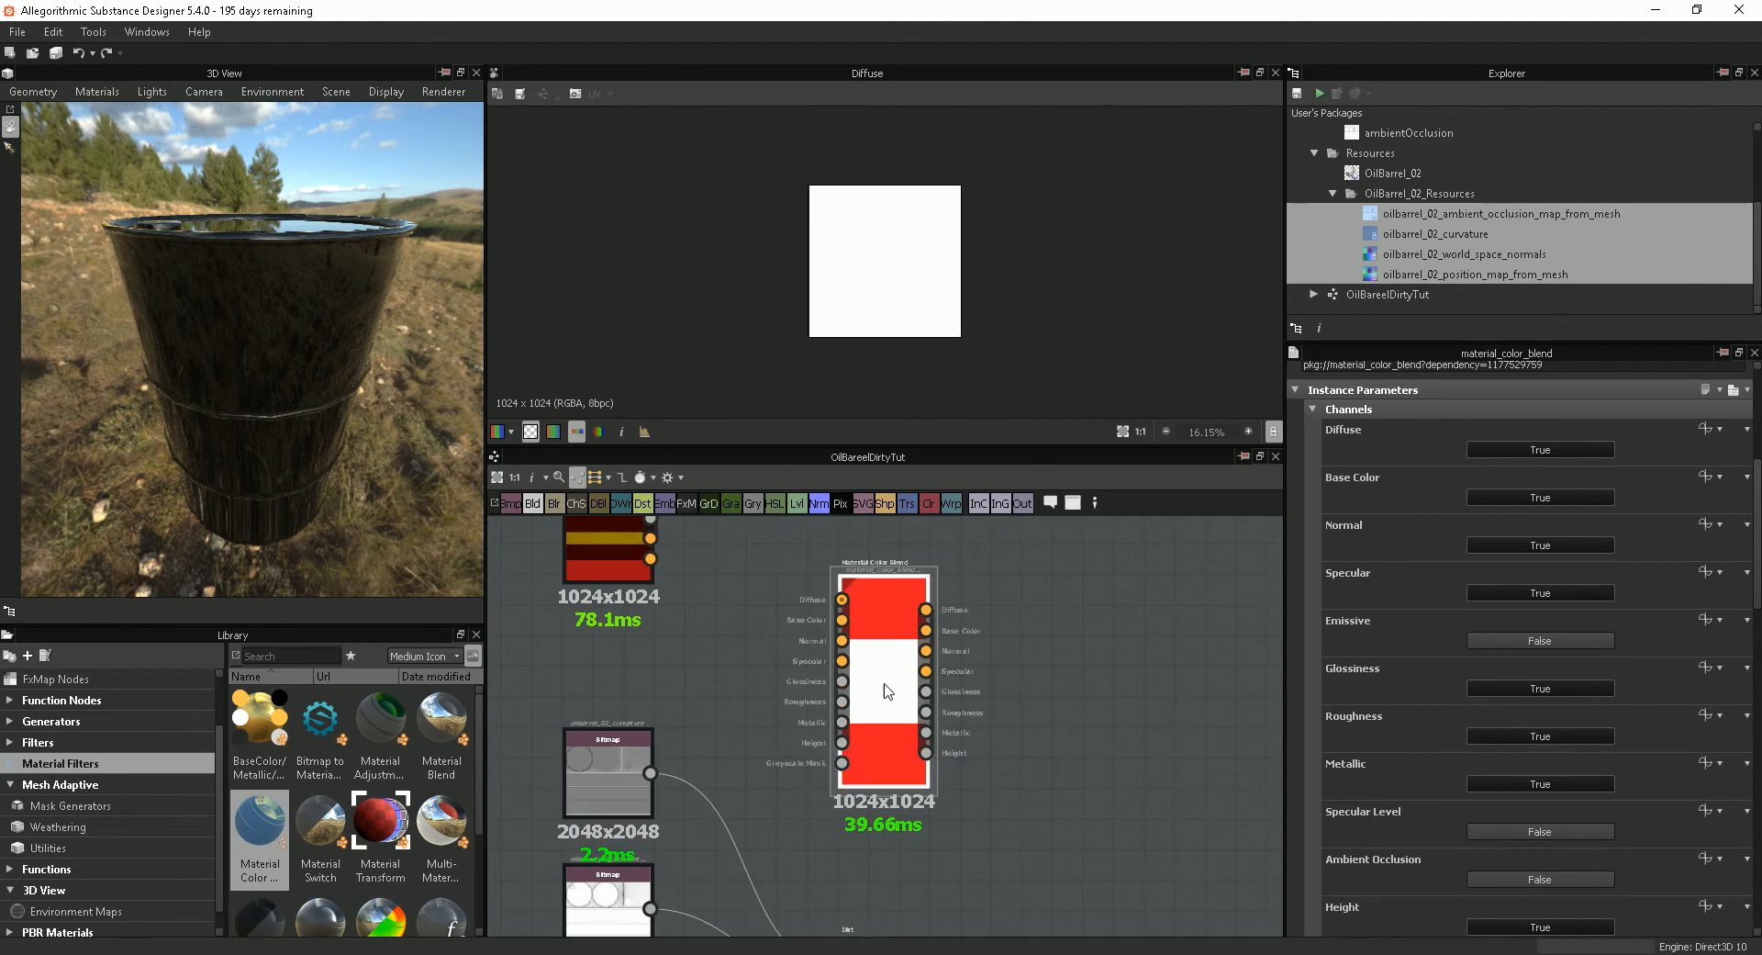
left_click_drag(883, 670, 915, 670)
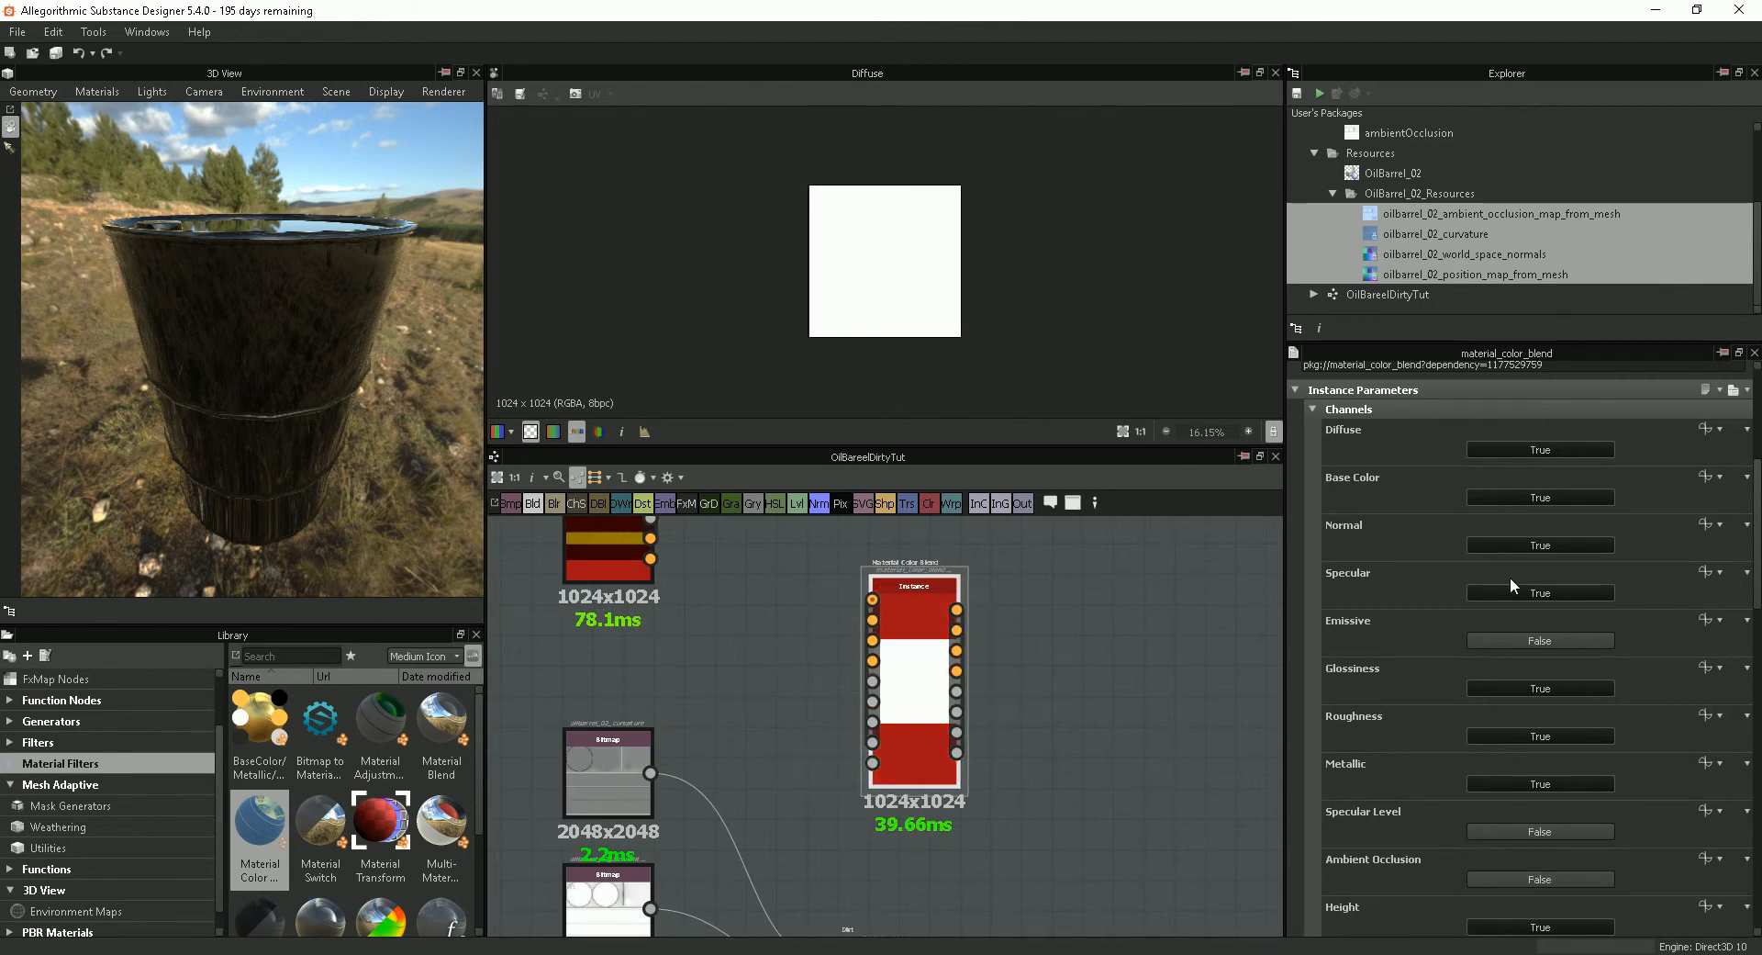
left_click(1511, 452)
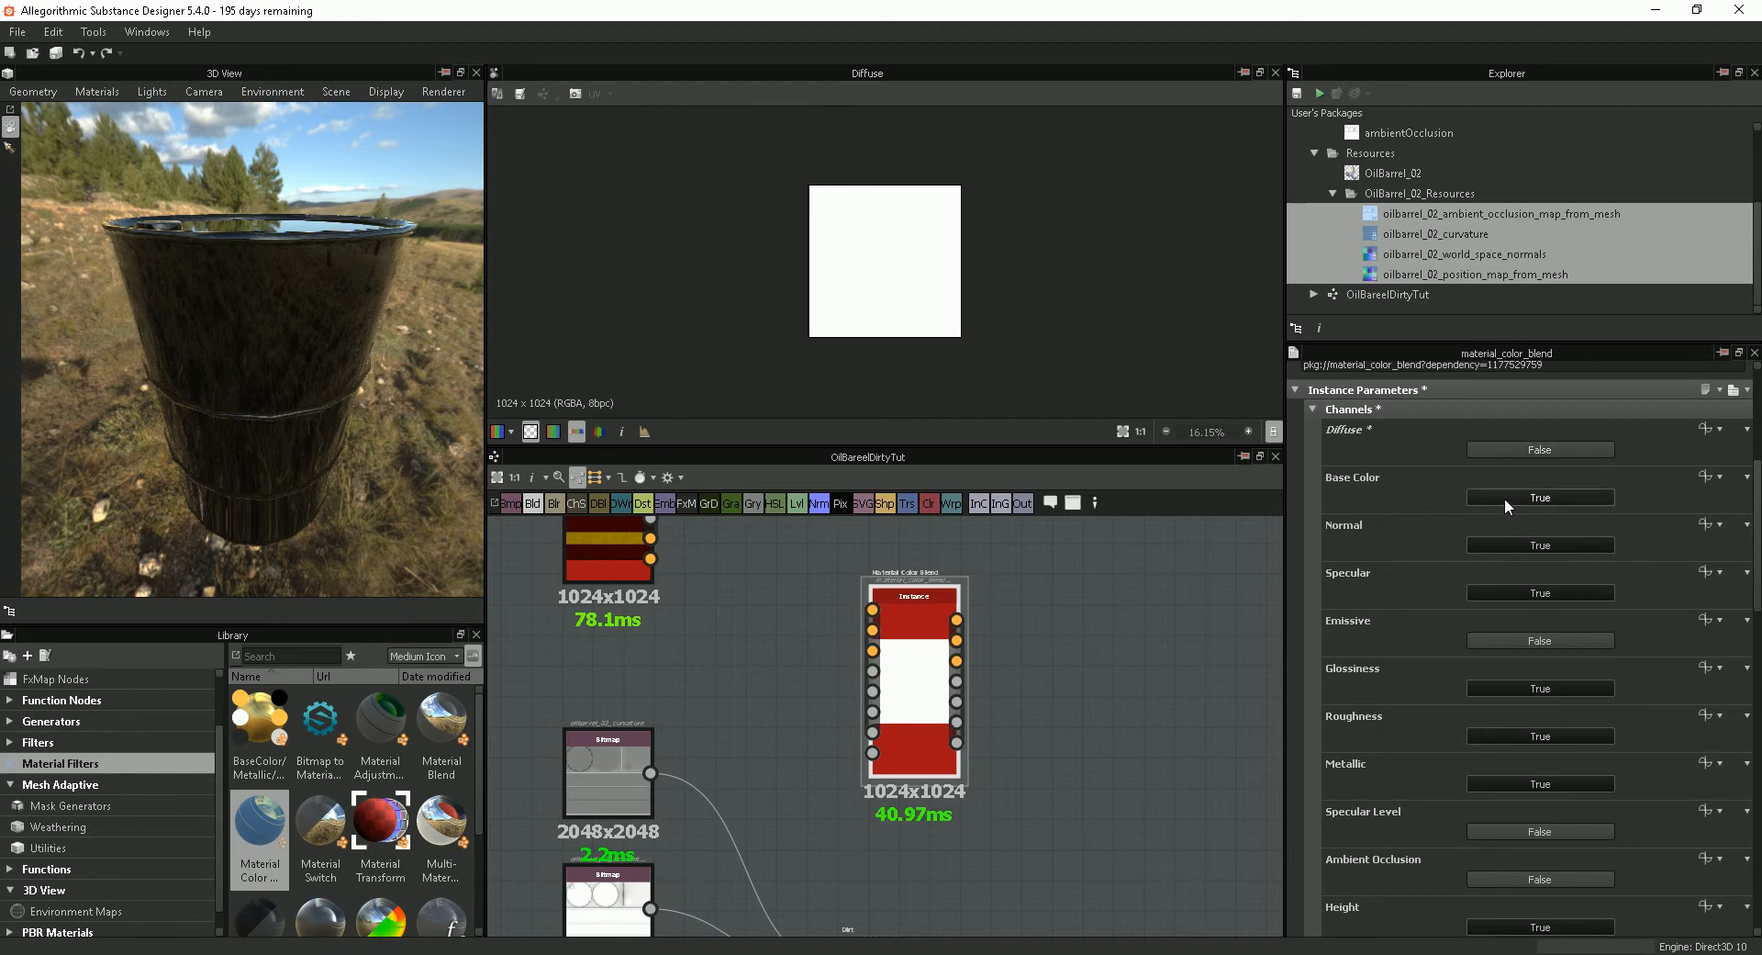
left_click(1524, 593)
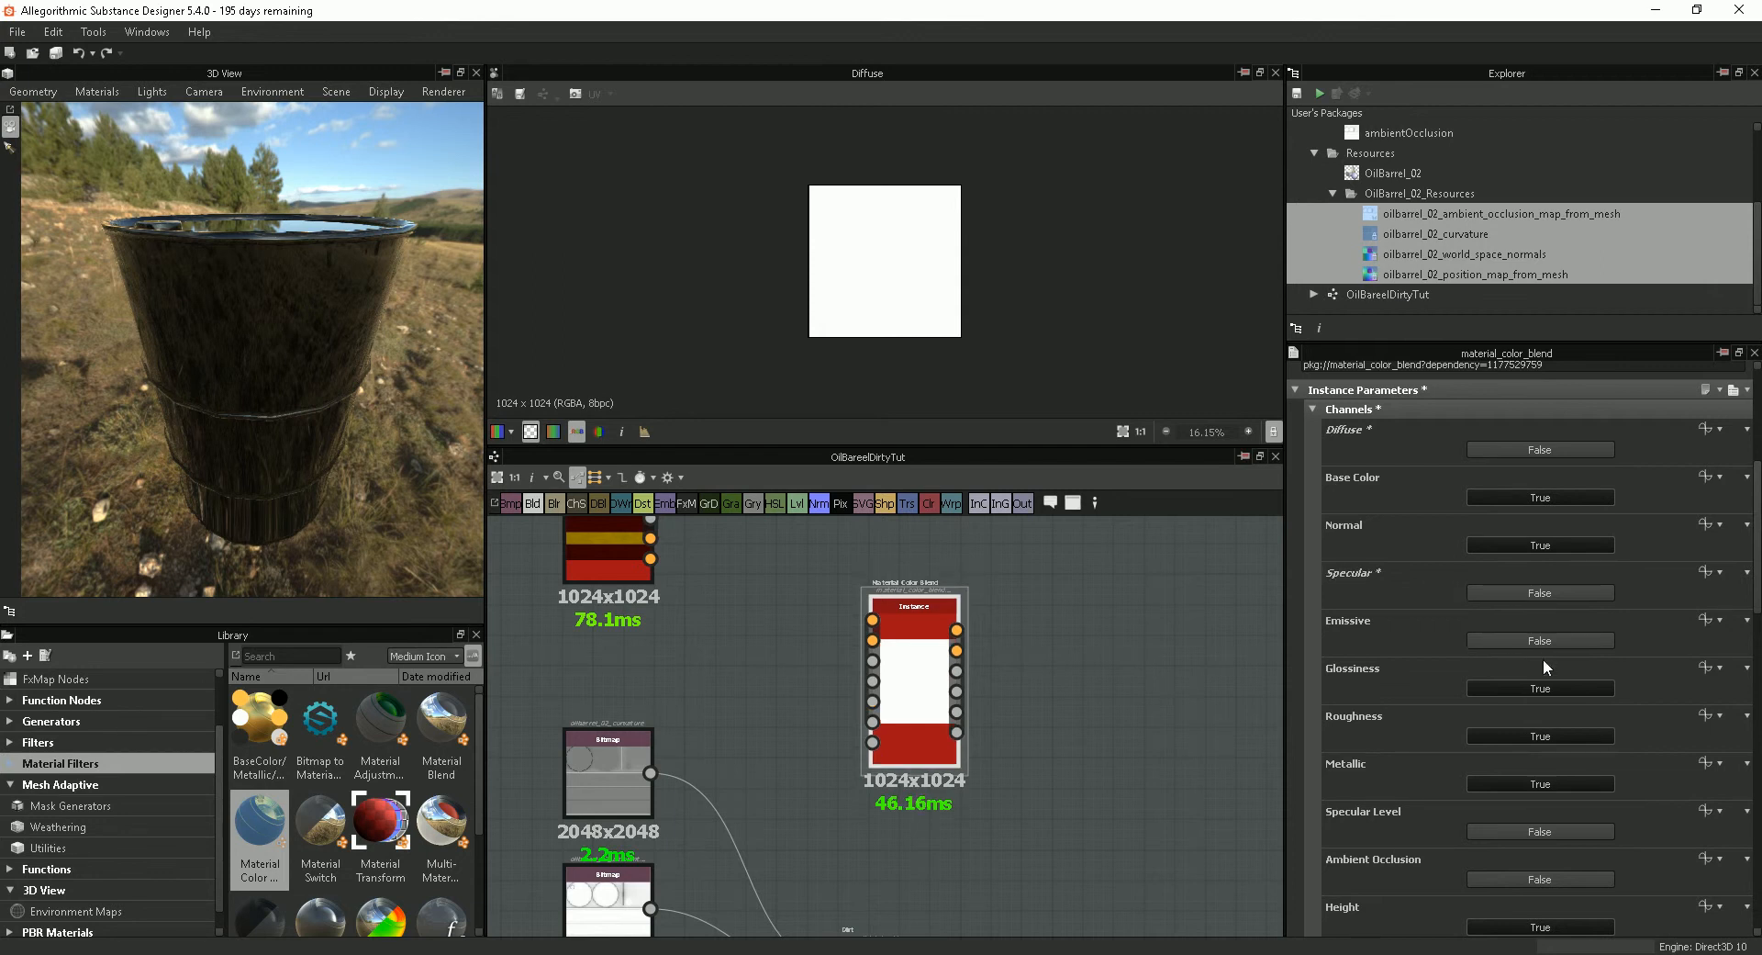
left_click(1524, 687)
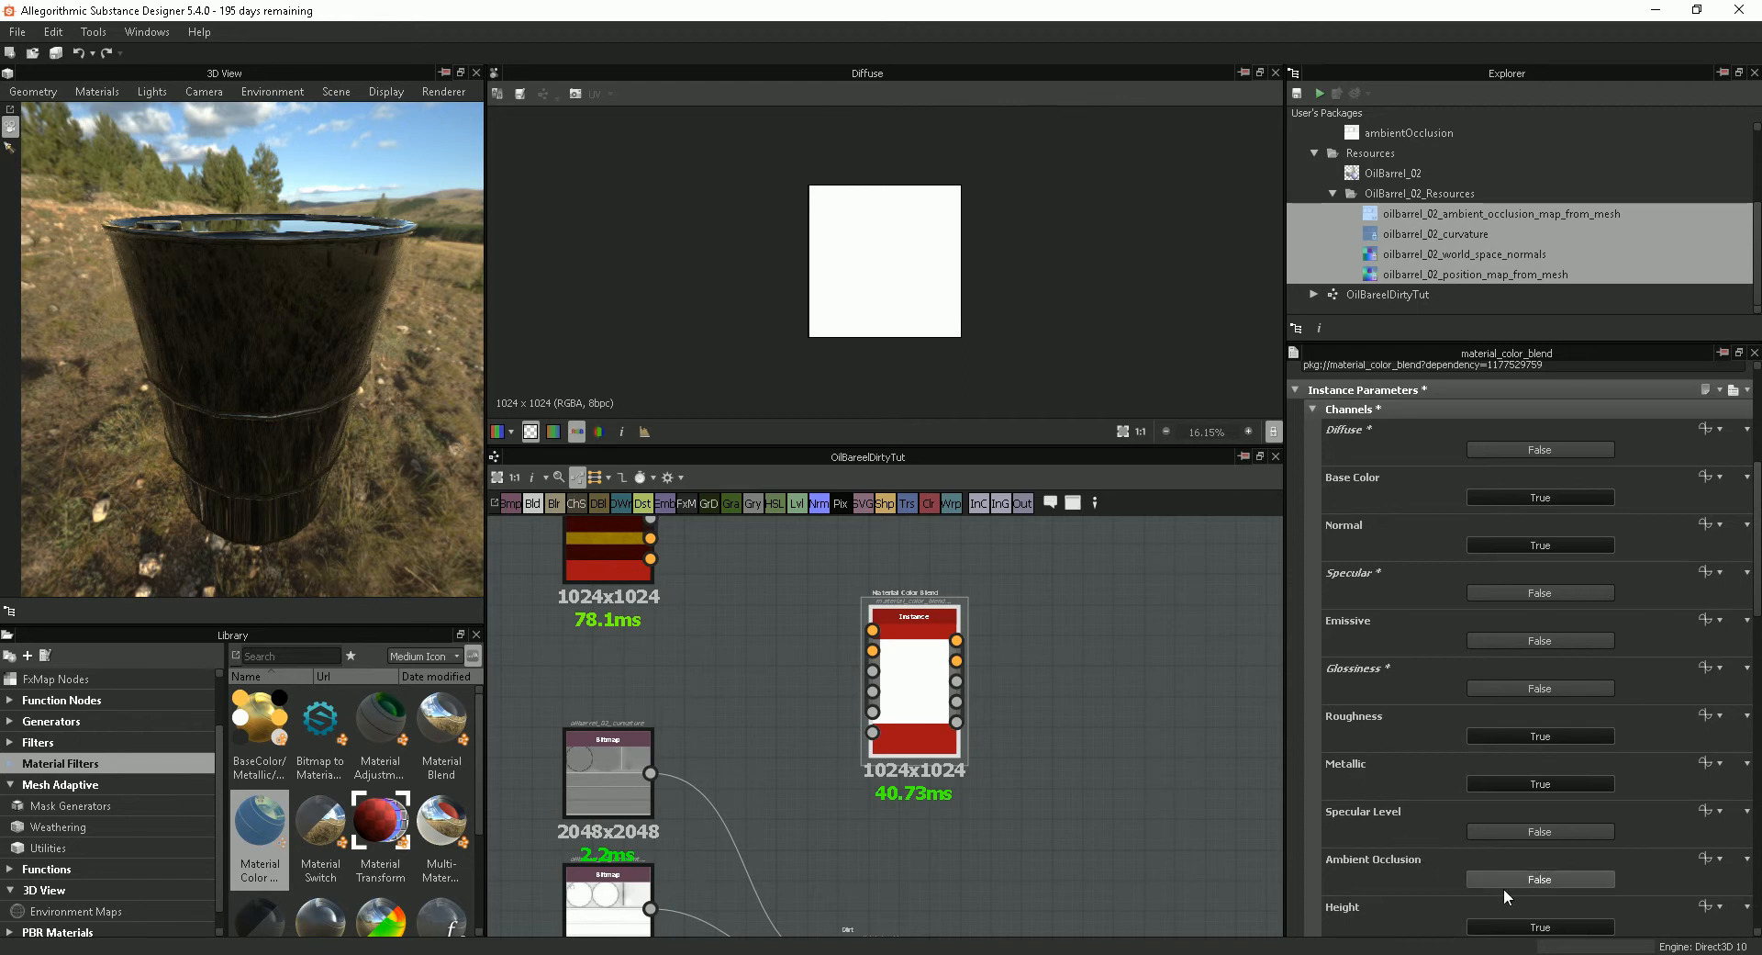
left_click(1531, 927)
left_click(1551, 874)
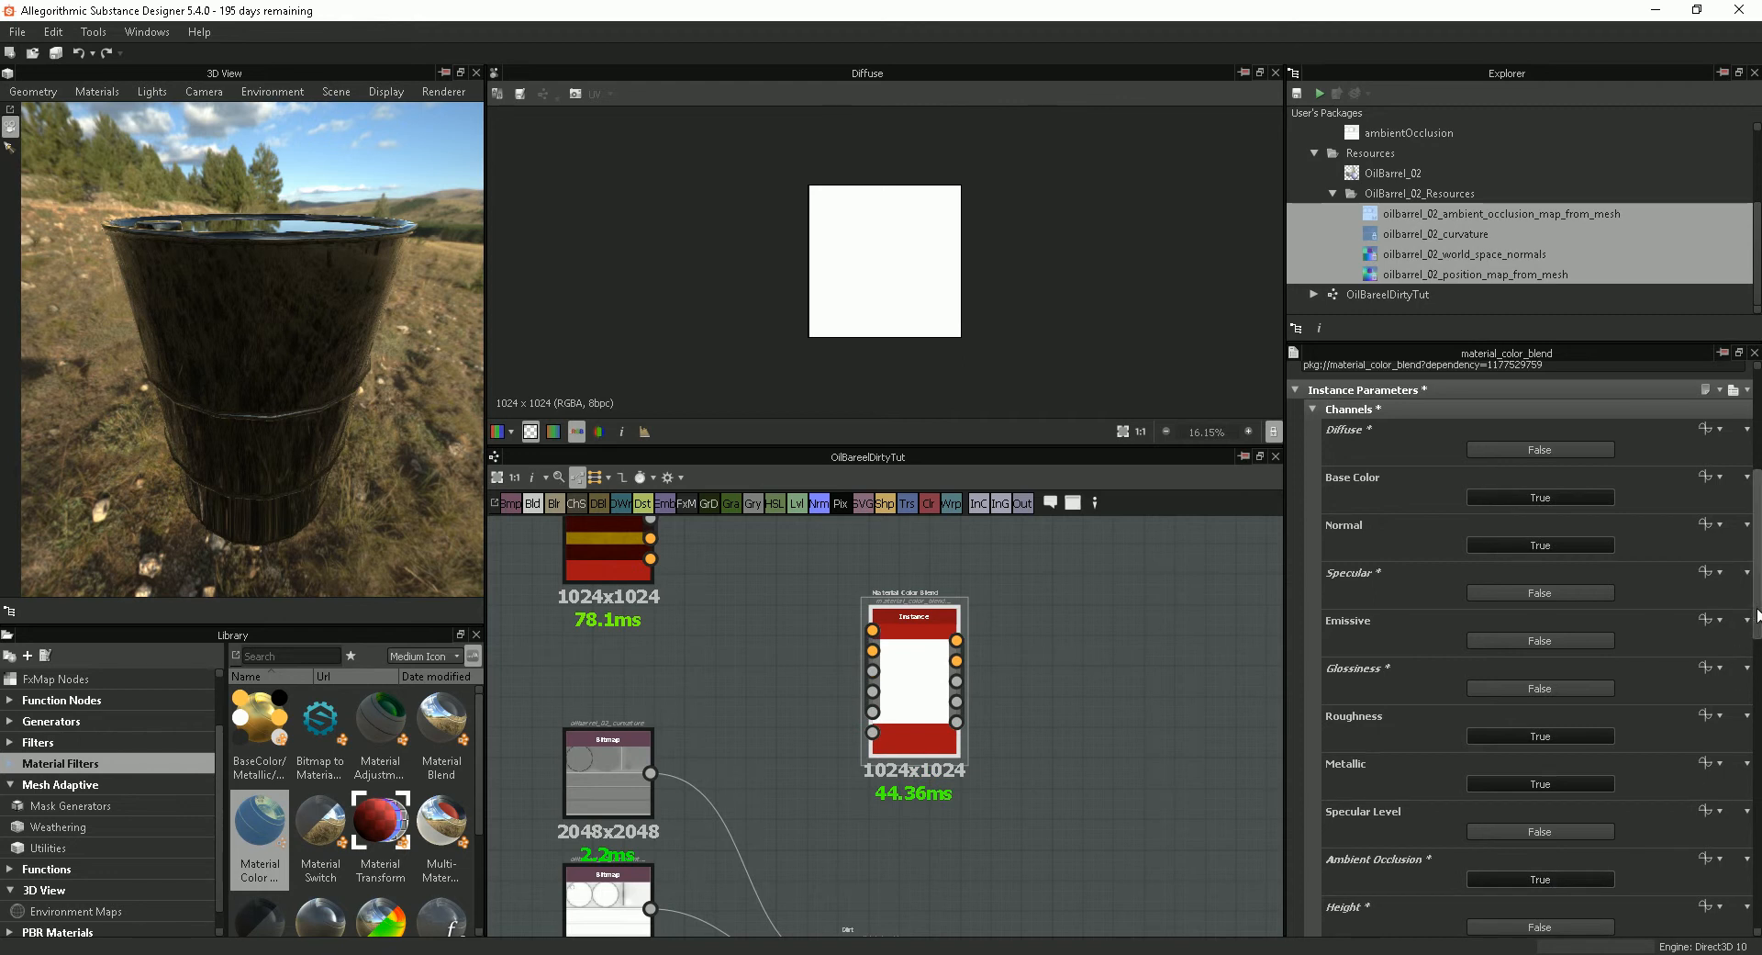
scroll(1757, 613, "down", 5)
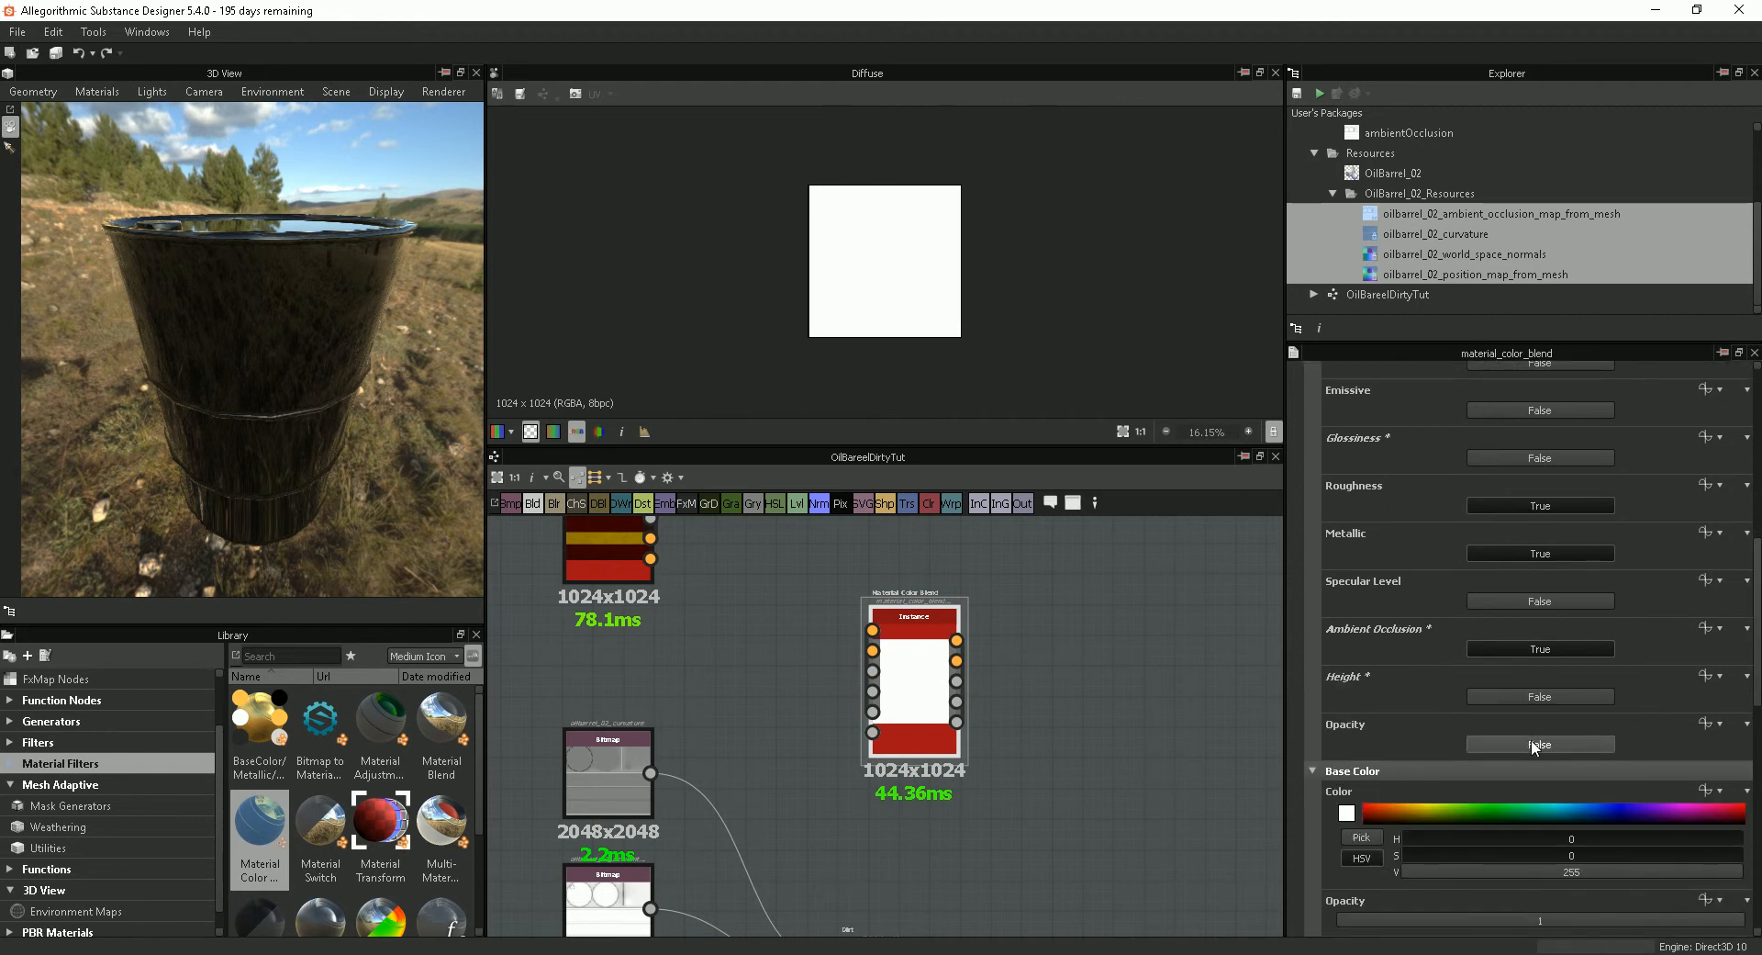
left_click(1528, 743)
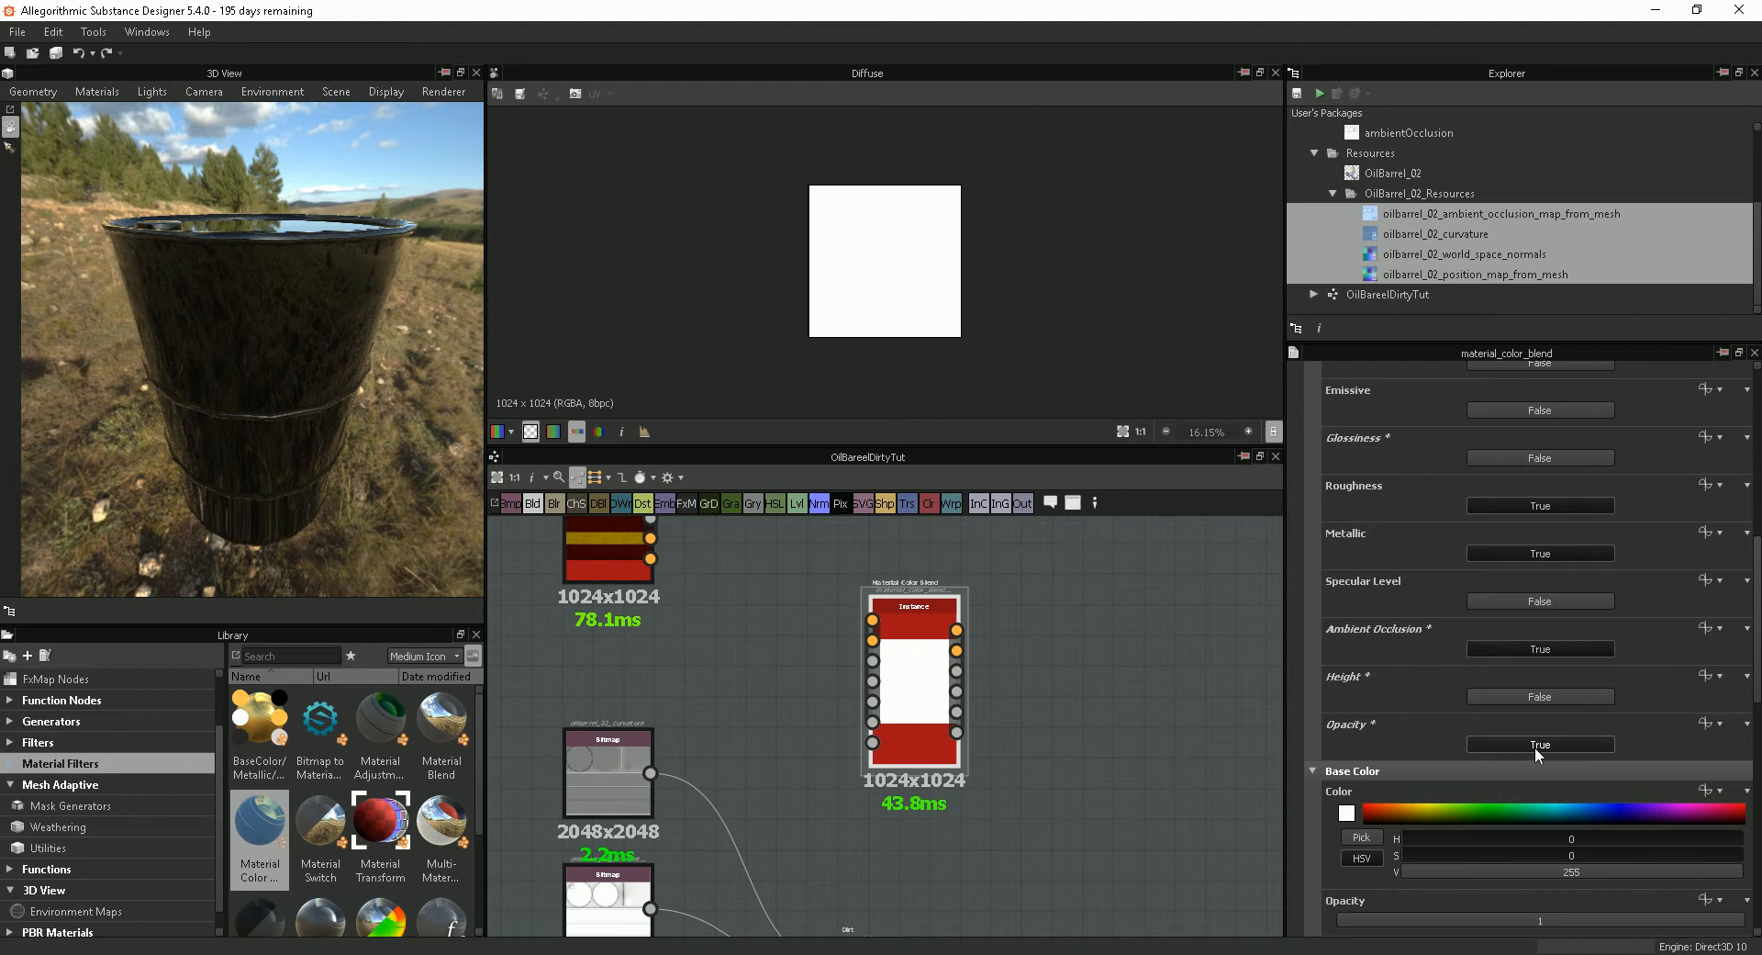
Step: Move the Material Color Blend node farther right and compare its connectors in the compact material and expanded link modes
left_click_drag(924, 705, 985, 716)
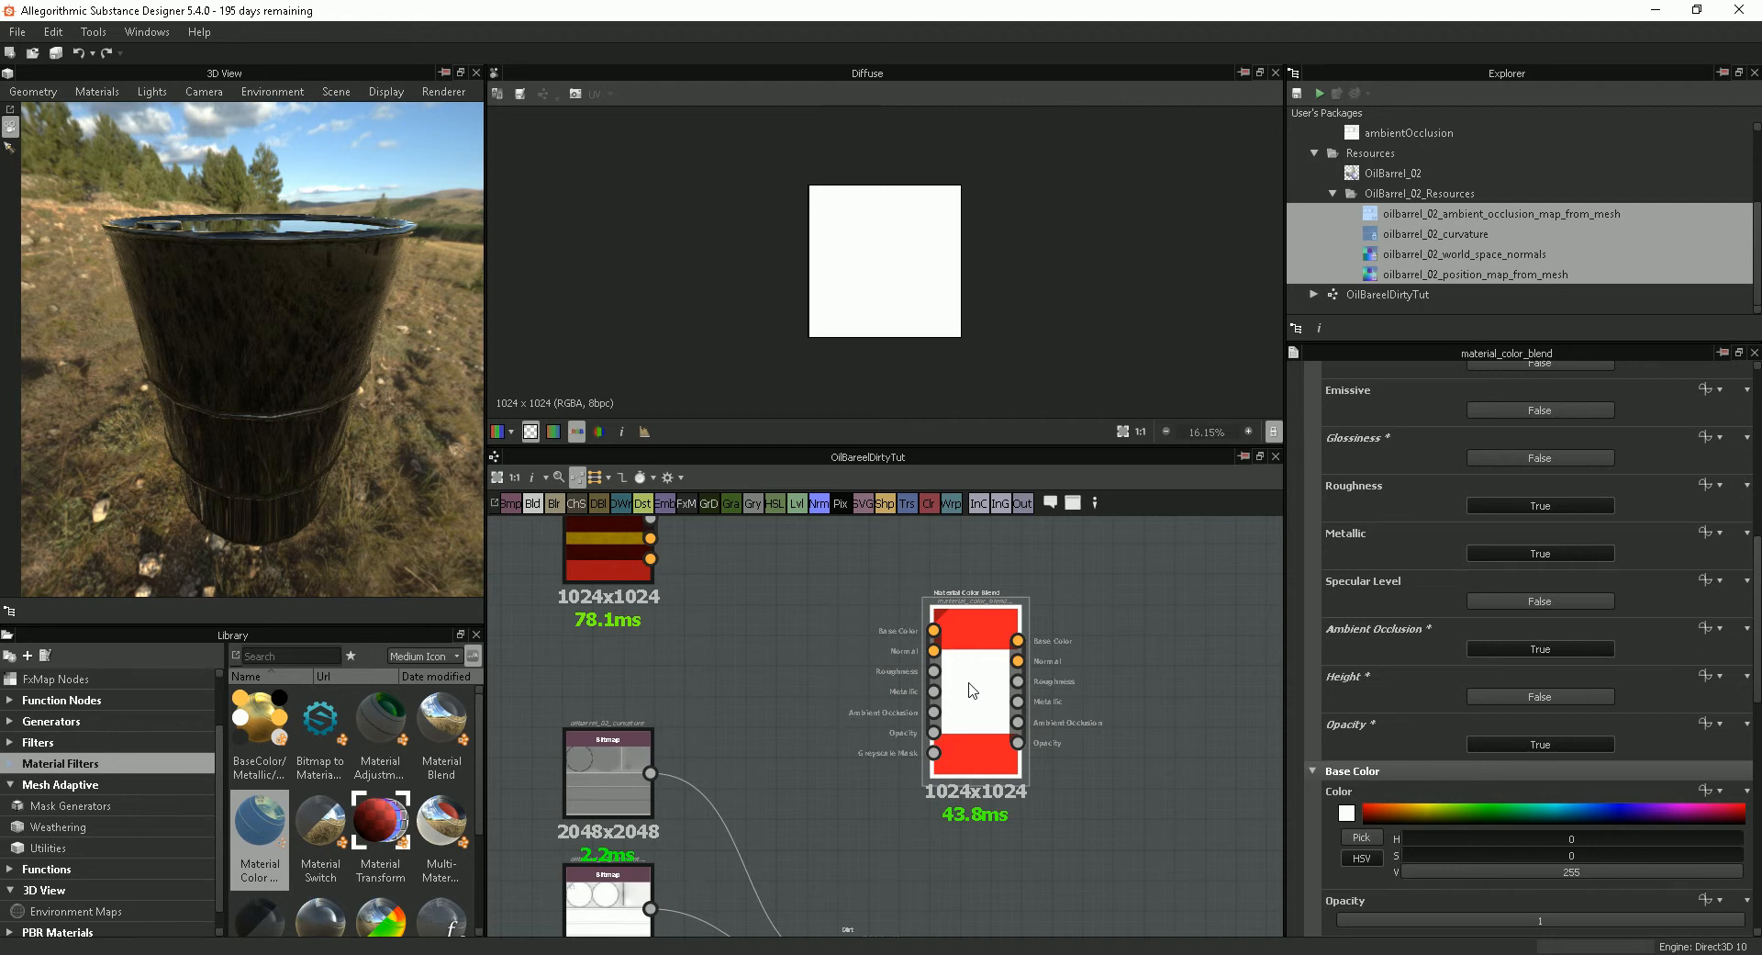
left_click_drag(962, 710, 963, 671)
key("3")
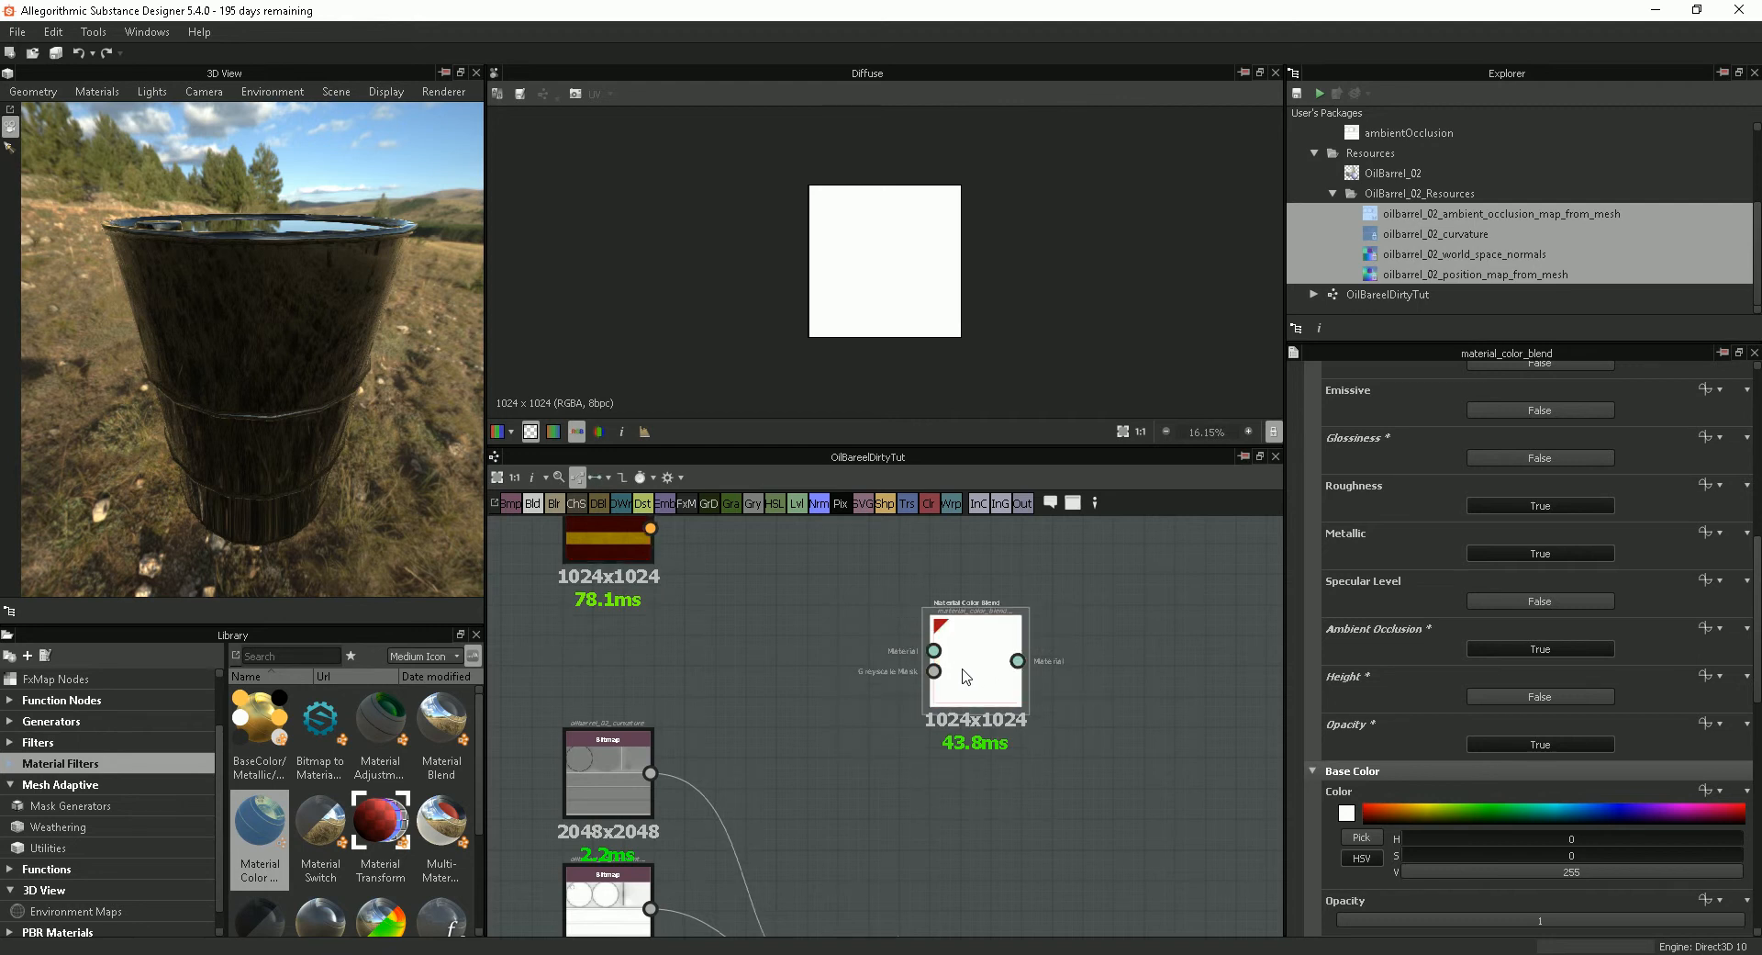
middle_click_drag(914, 685, 903, 756)
scroll(934, 751, "up", 3)
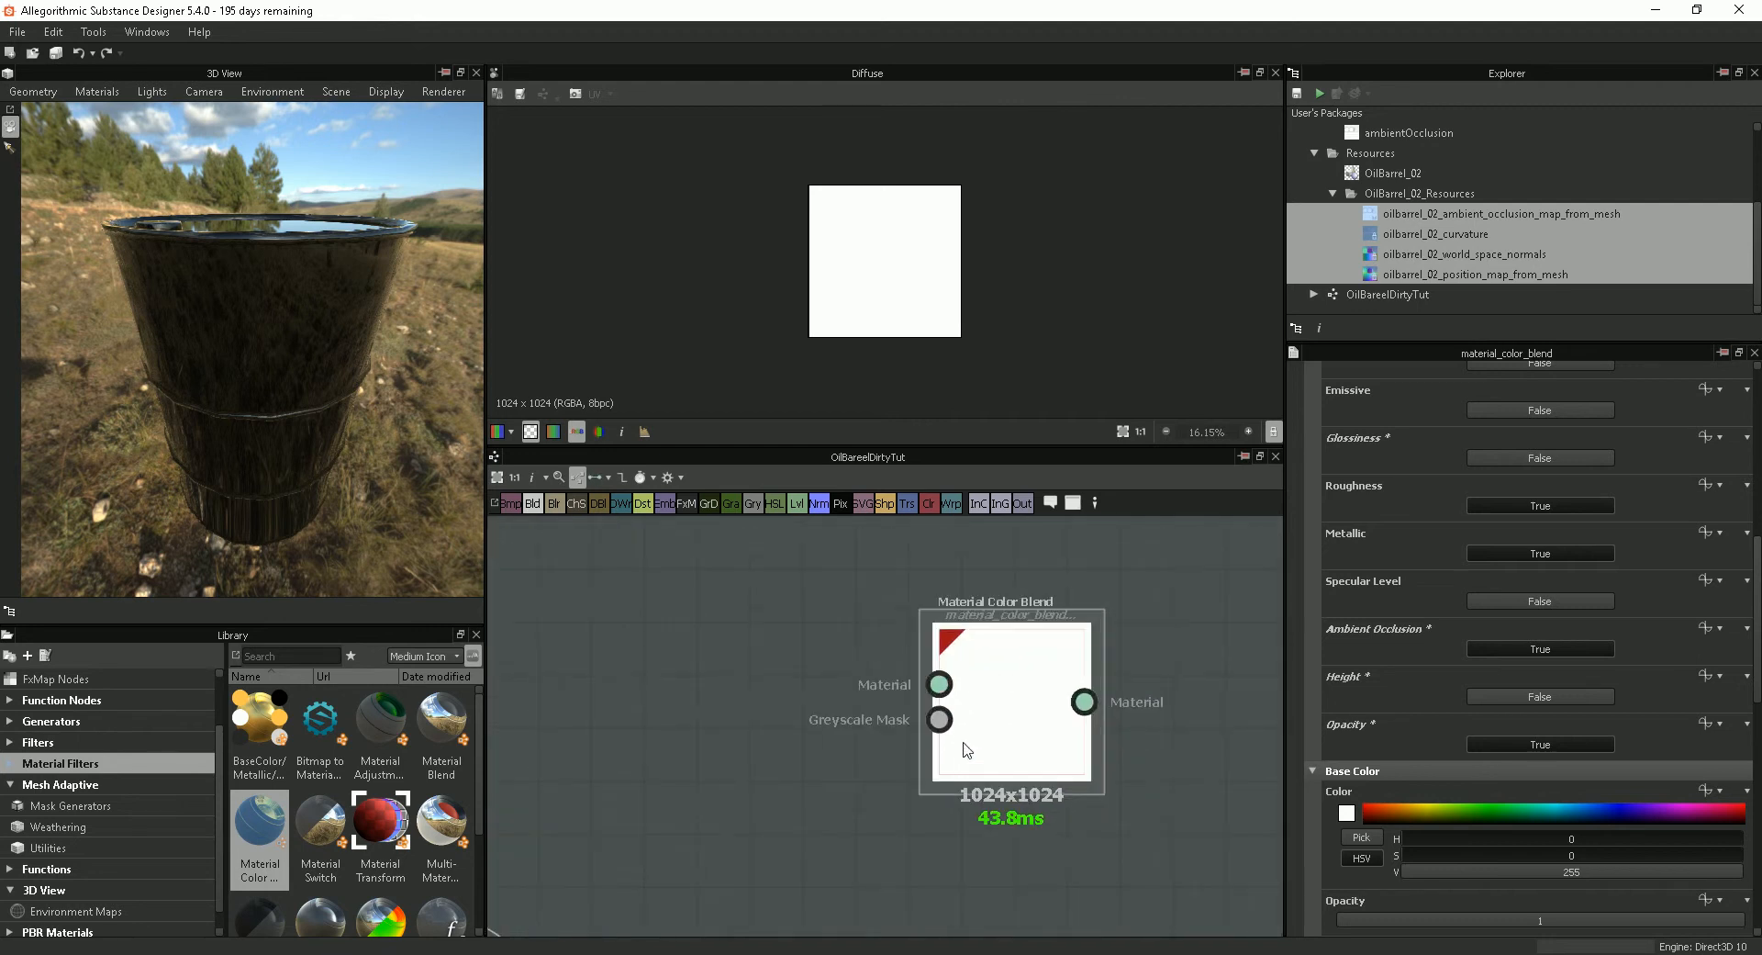
scroll(936, 721, "down", 3)
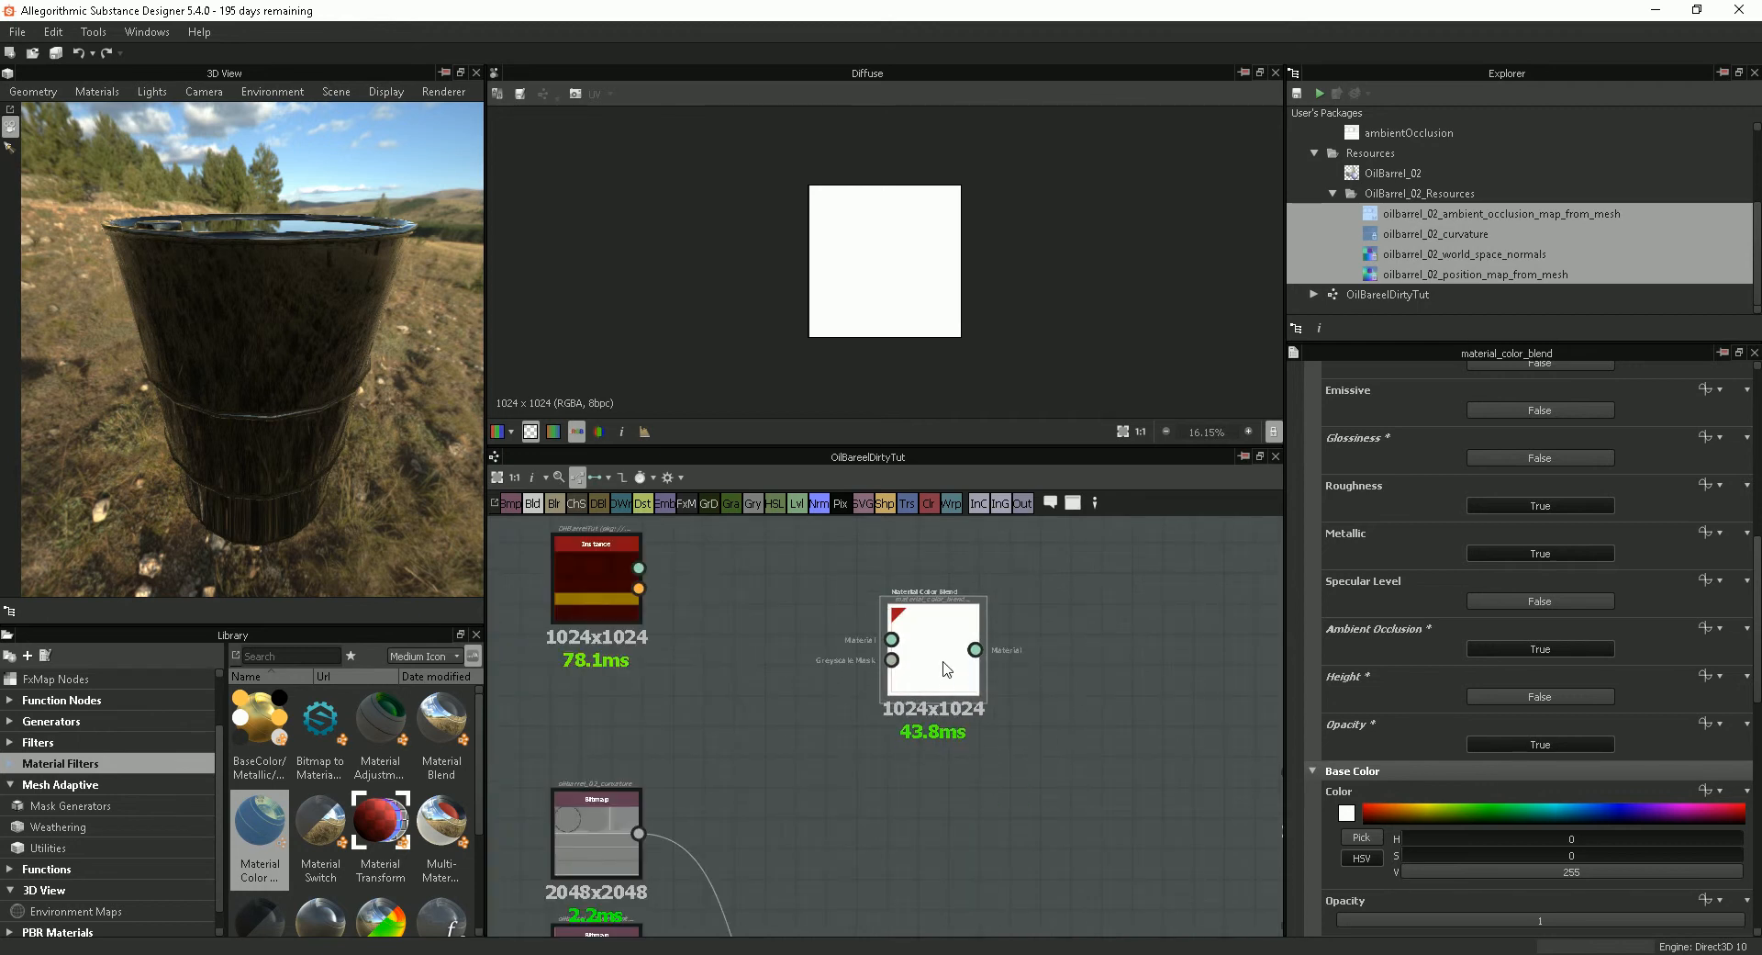
key("2")
left_click_drag(926, 660, 945, 674)
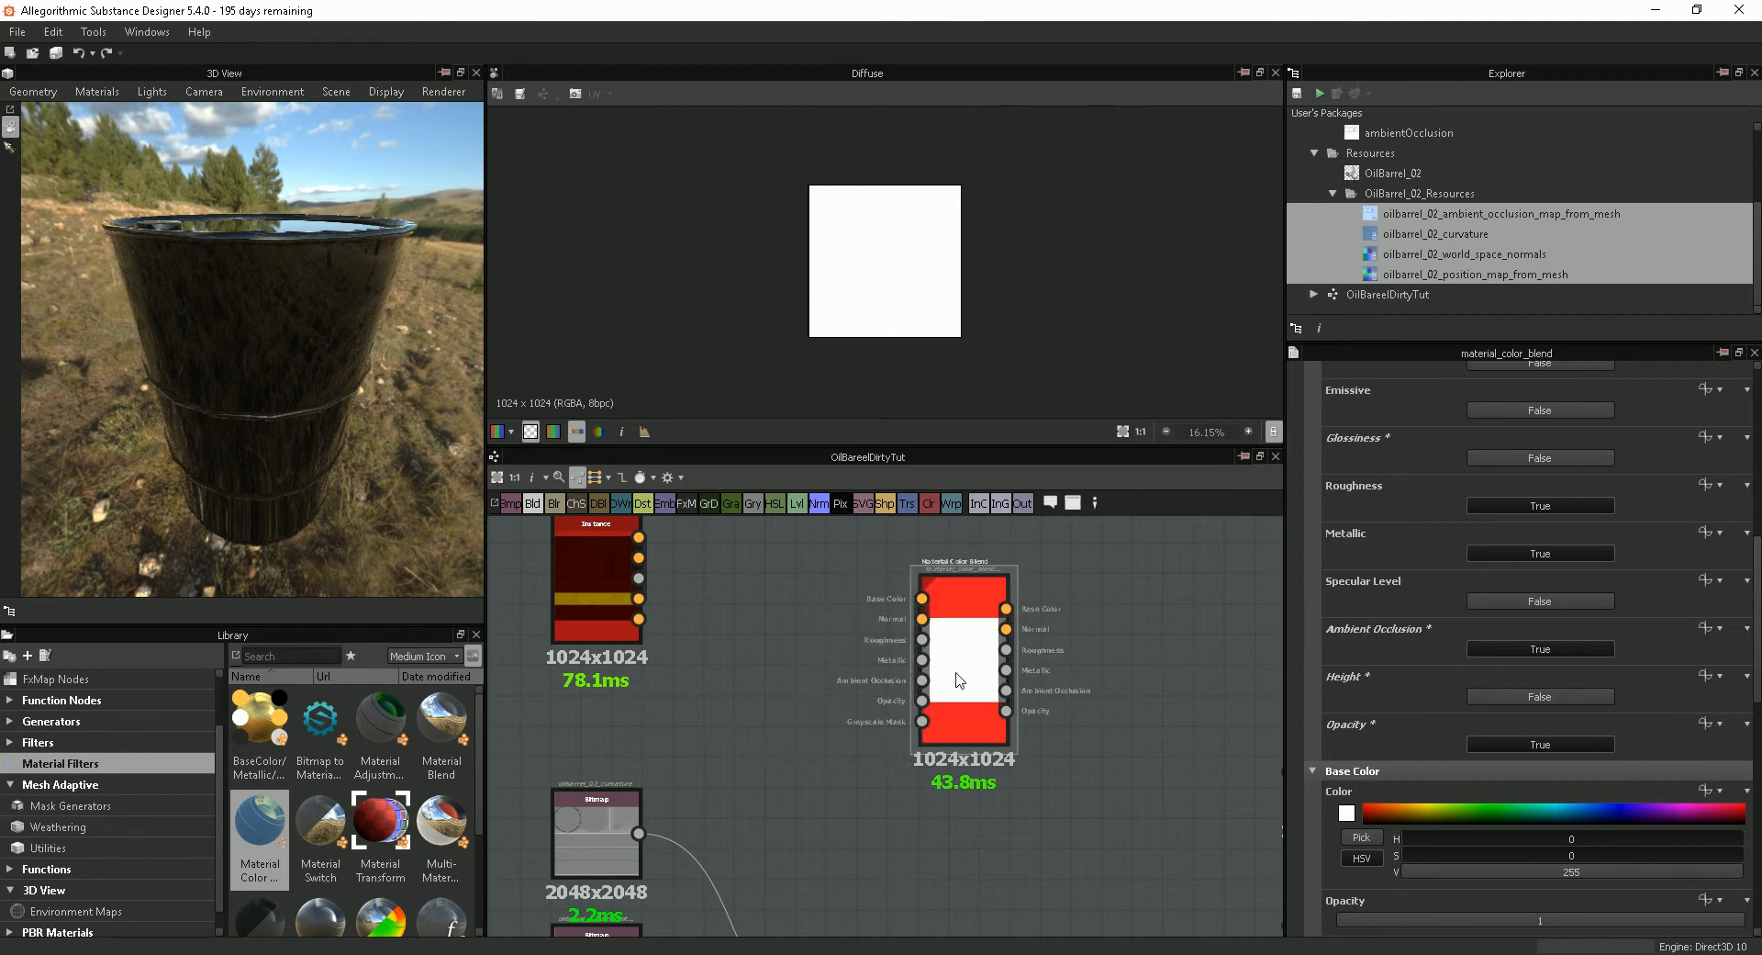
middle_click_drag(962, 675, 1011, 726)
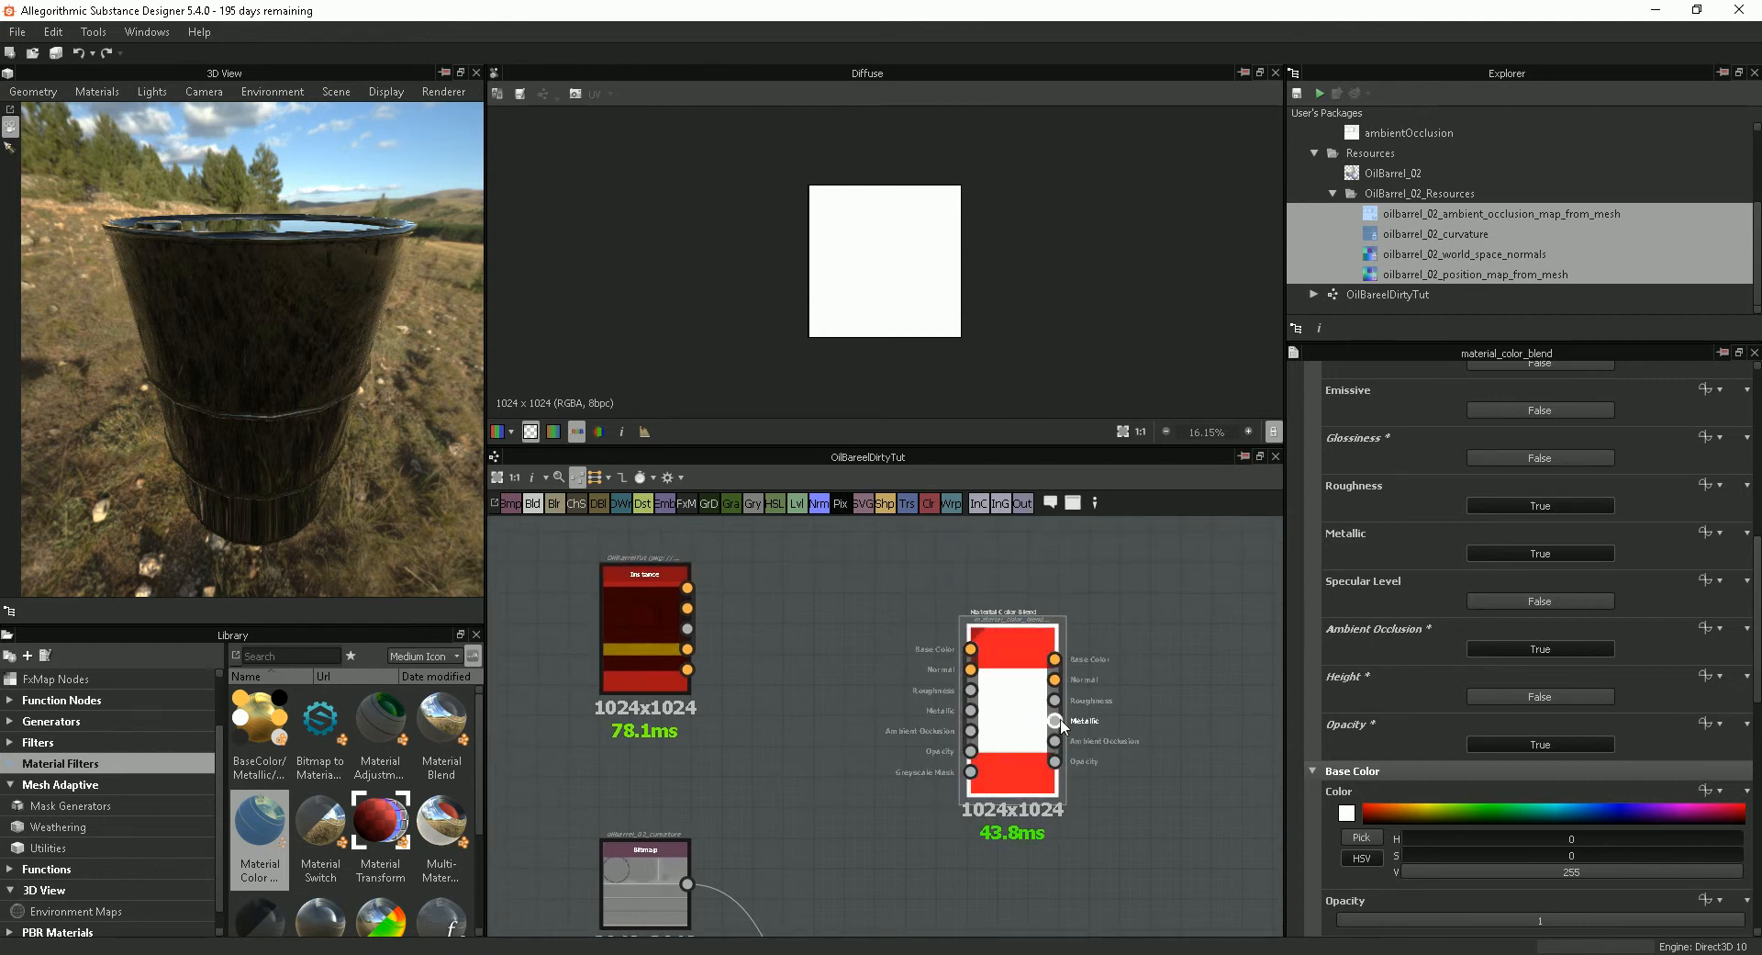
Step: Switch to compact material links and connect the barrel instance's material output to the Material input of Material Color Blend
key("1")
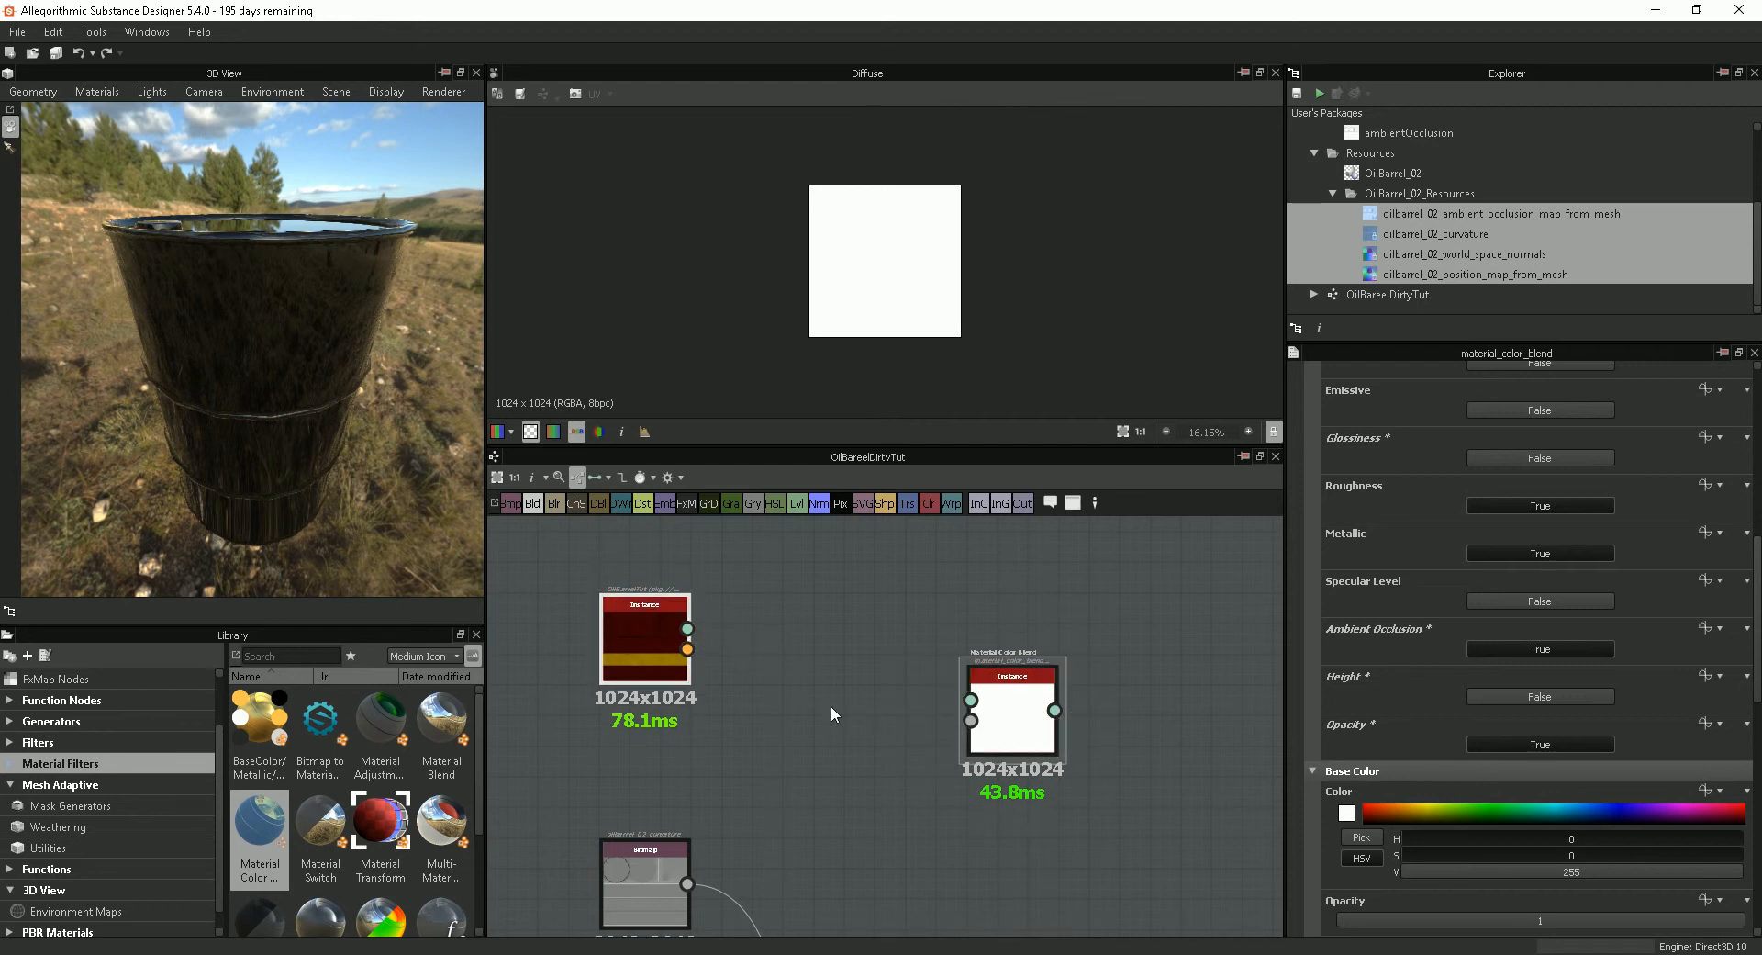
scroll(1010, 704, "up", 4)
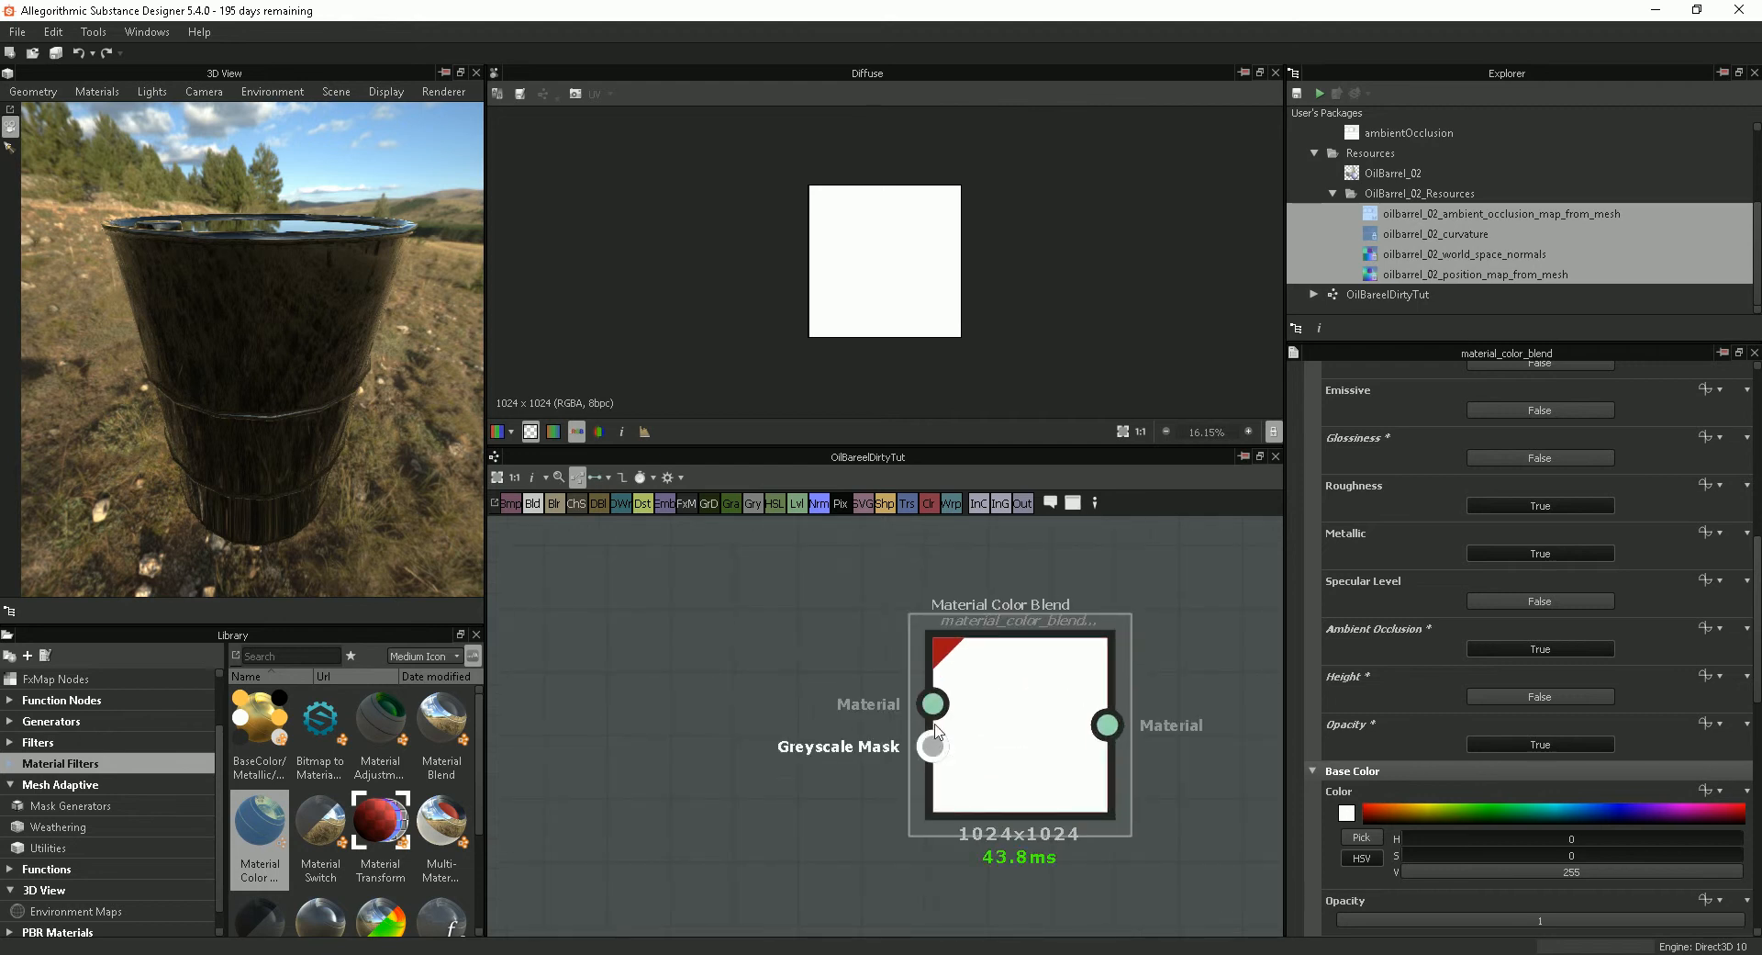
scroll(1042, 711, "down", 3)
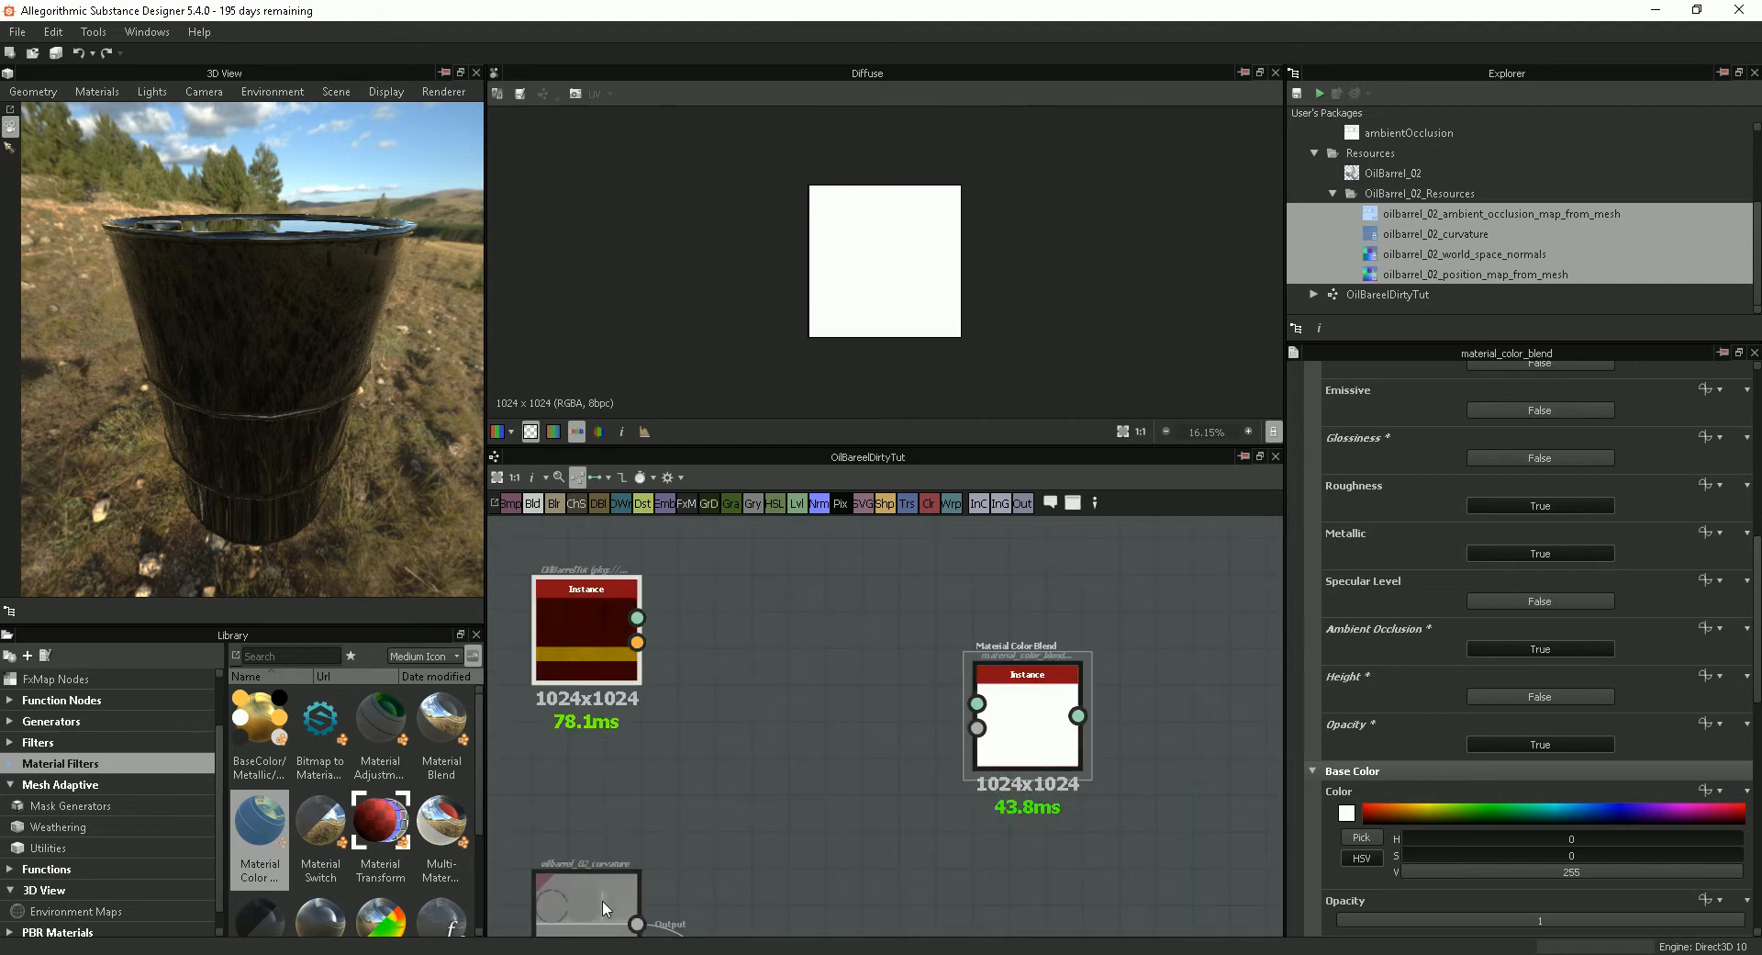
left_click(613, 646)
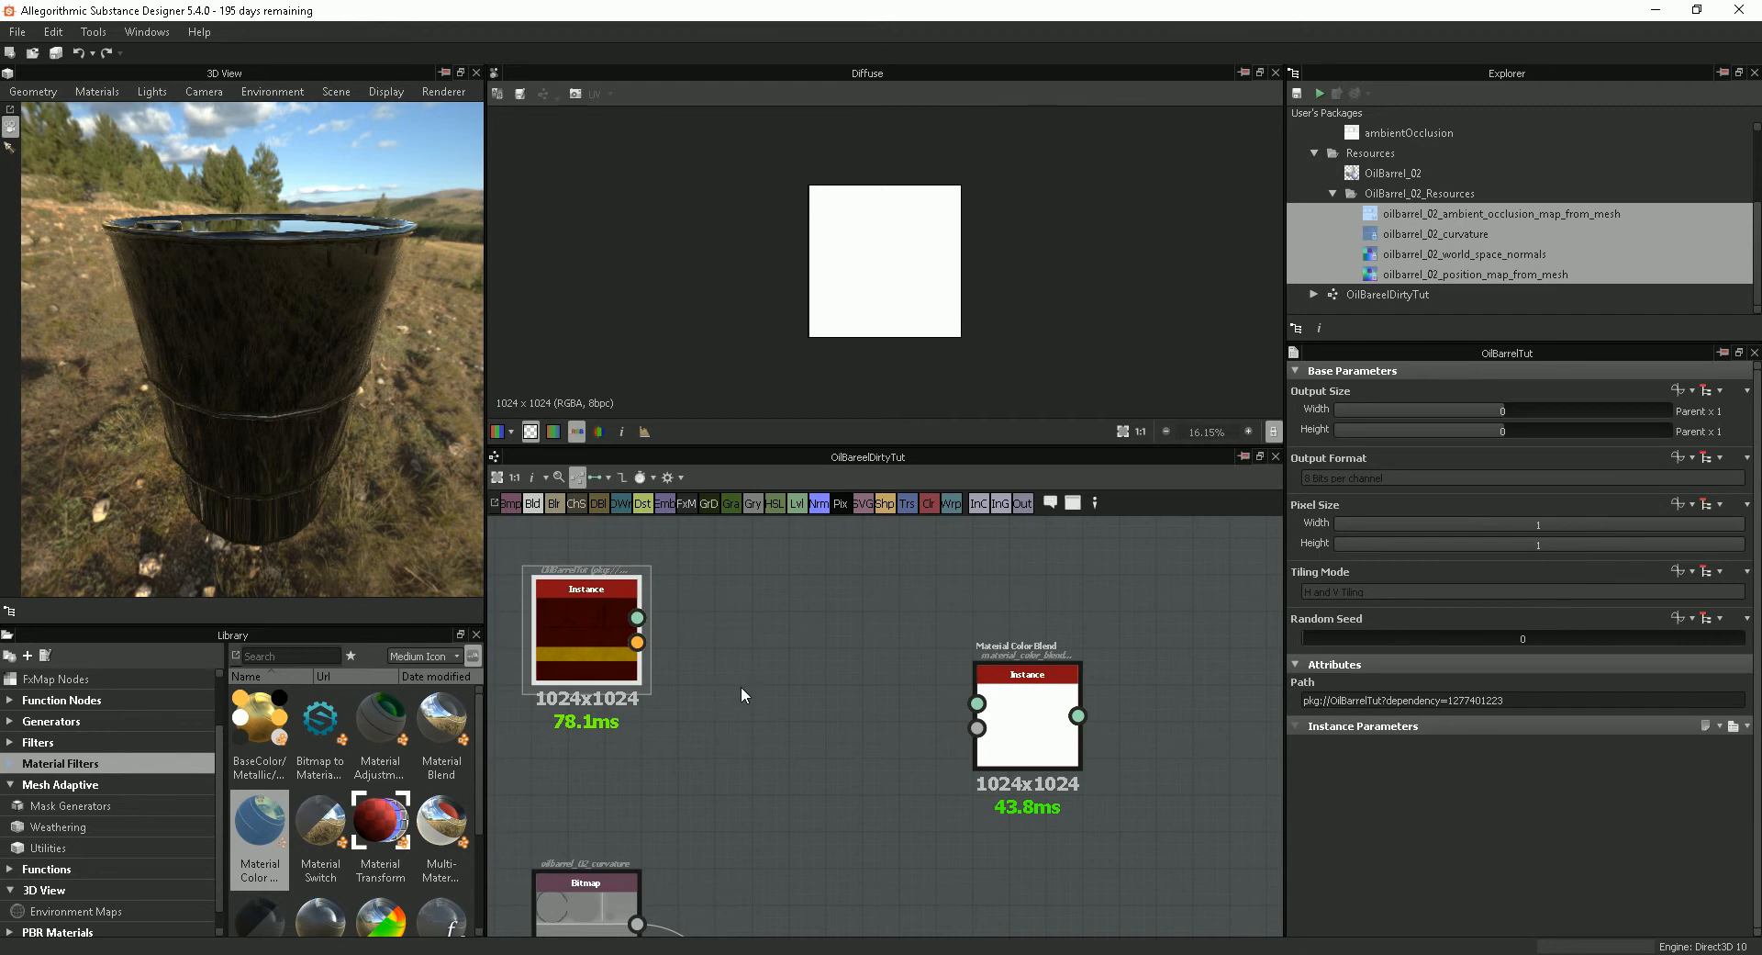
left_click_drag(637, 617, 977, 704)
scroll(1051, 732, "up", 2)
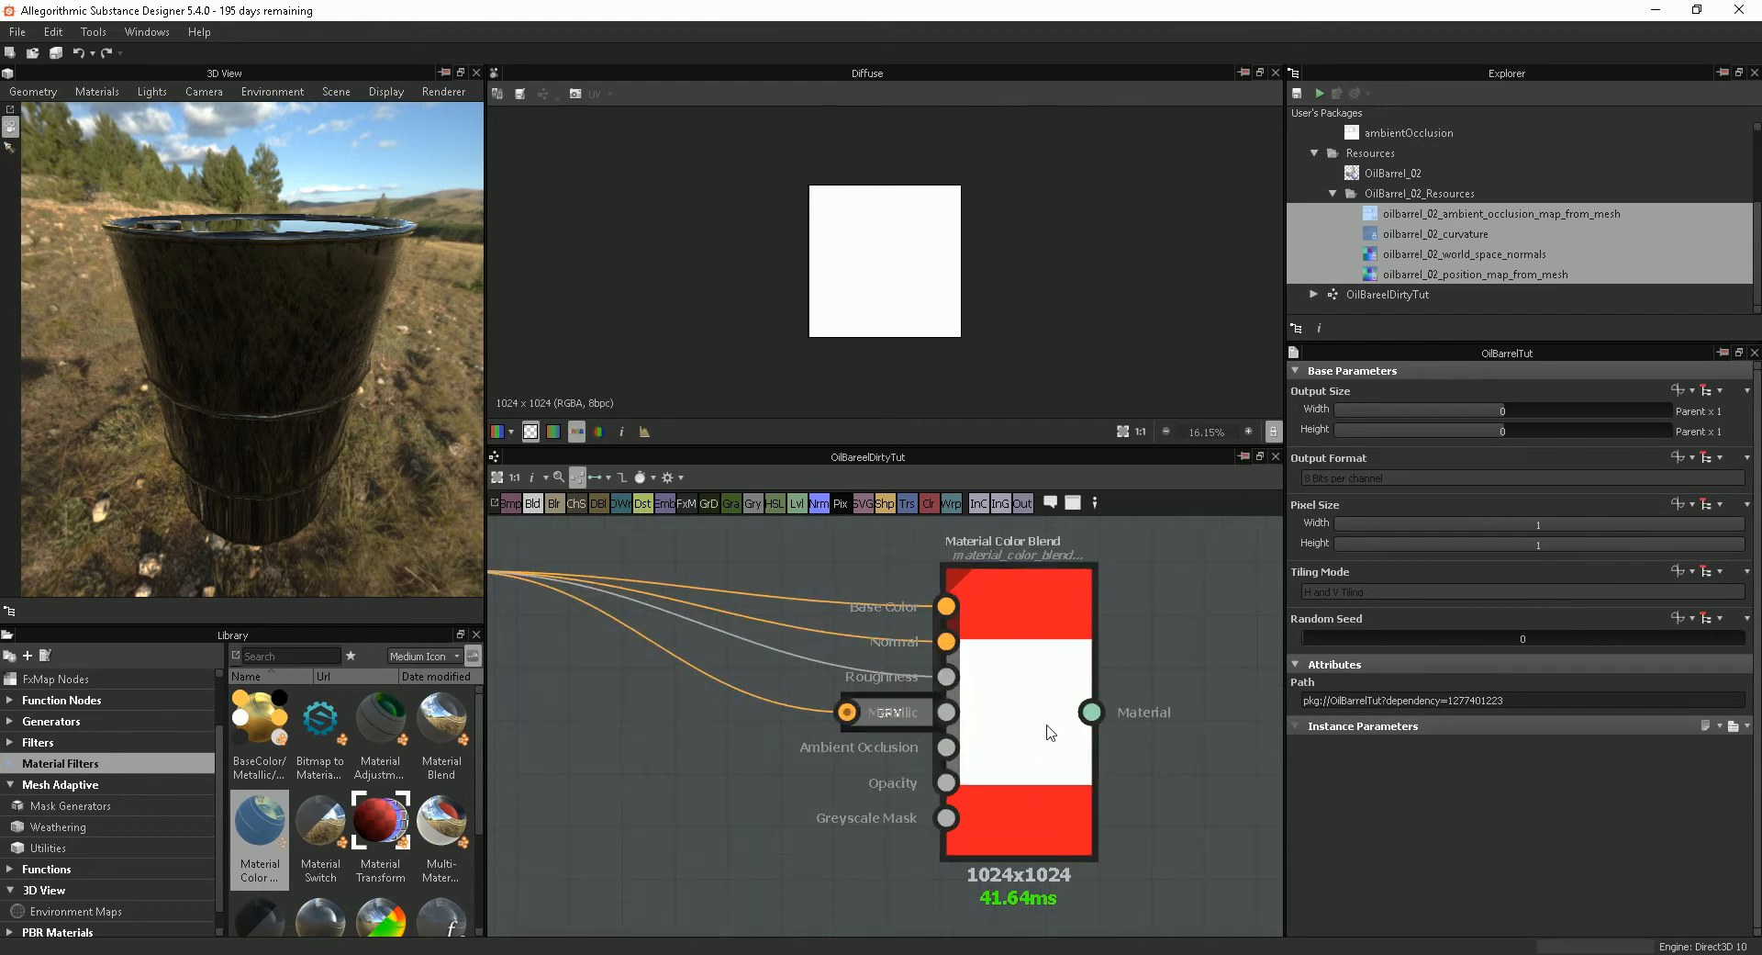
middle_click_drag(1047, 738, 1189, 737)
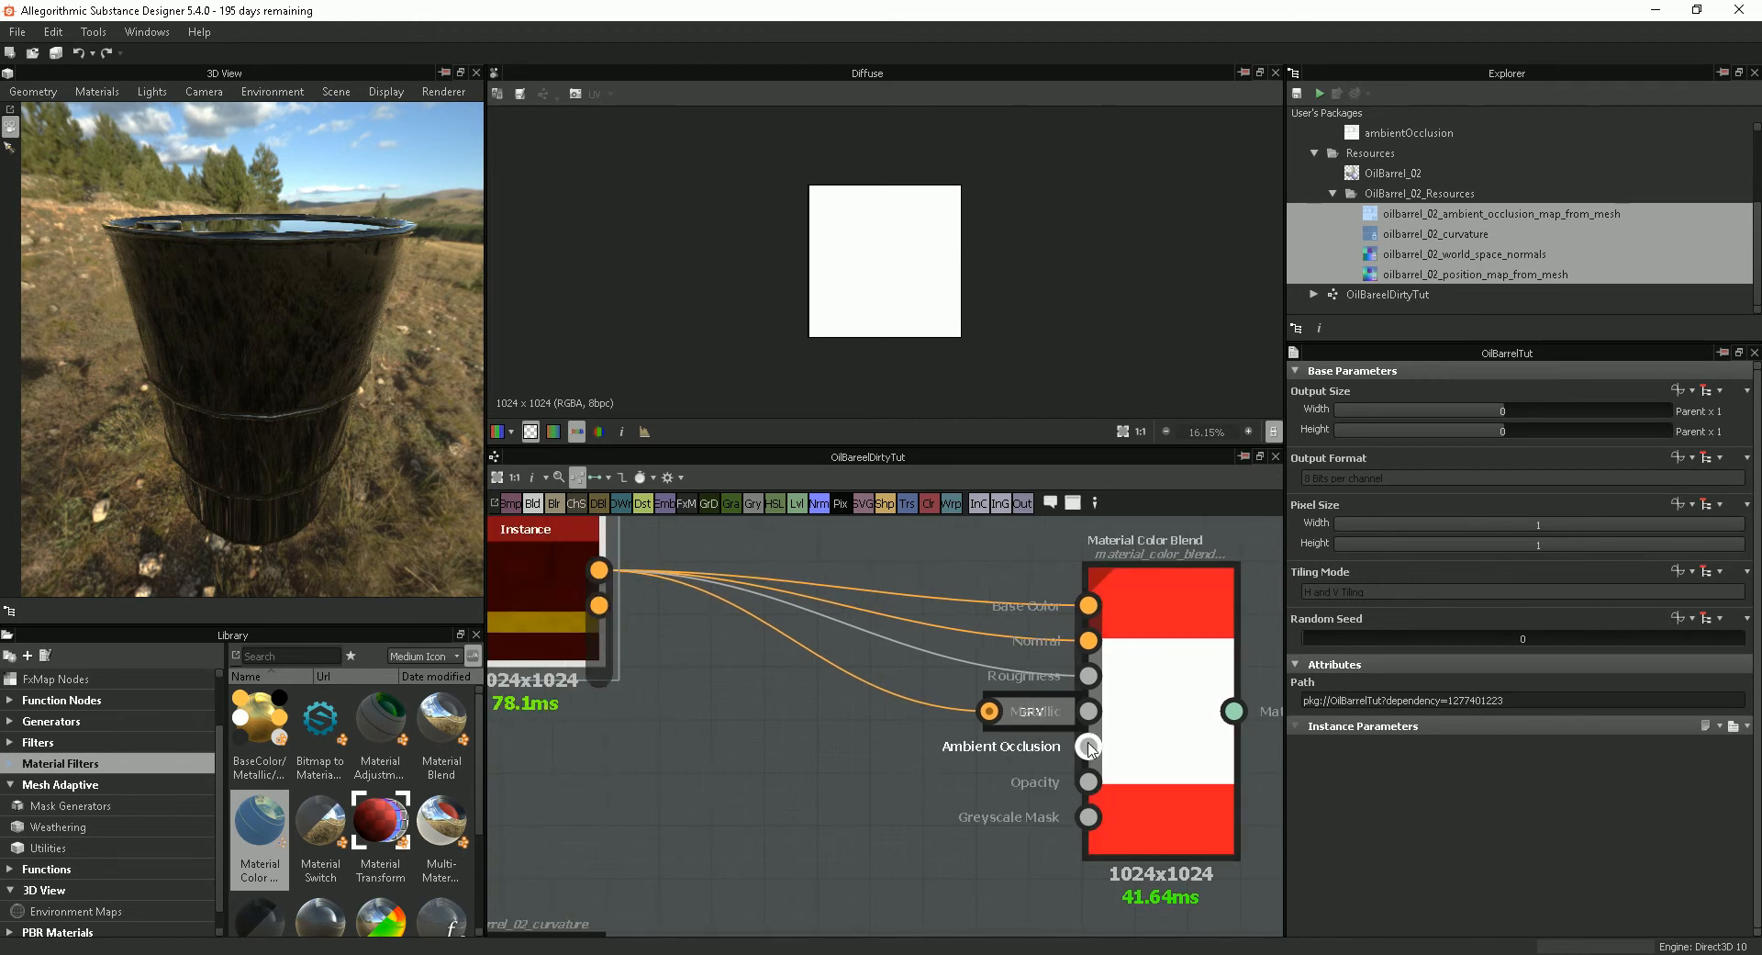
Step: Connect the barrel instance's remaining output to the Ambient Occlusion input of Material Color Blend
left_click_drag(611, 605, 1092, 753)
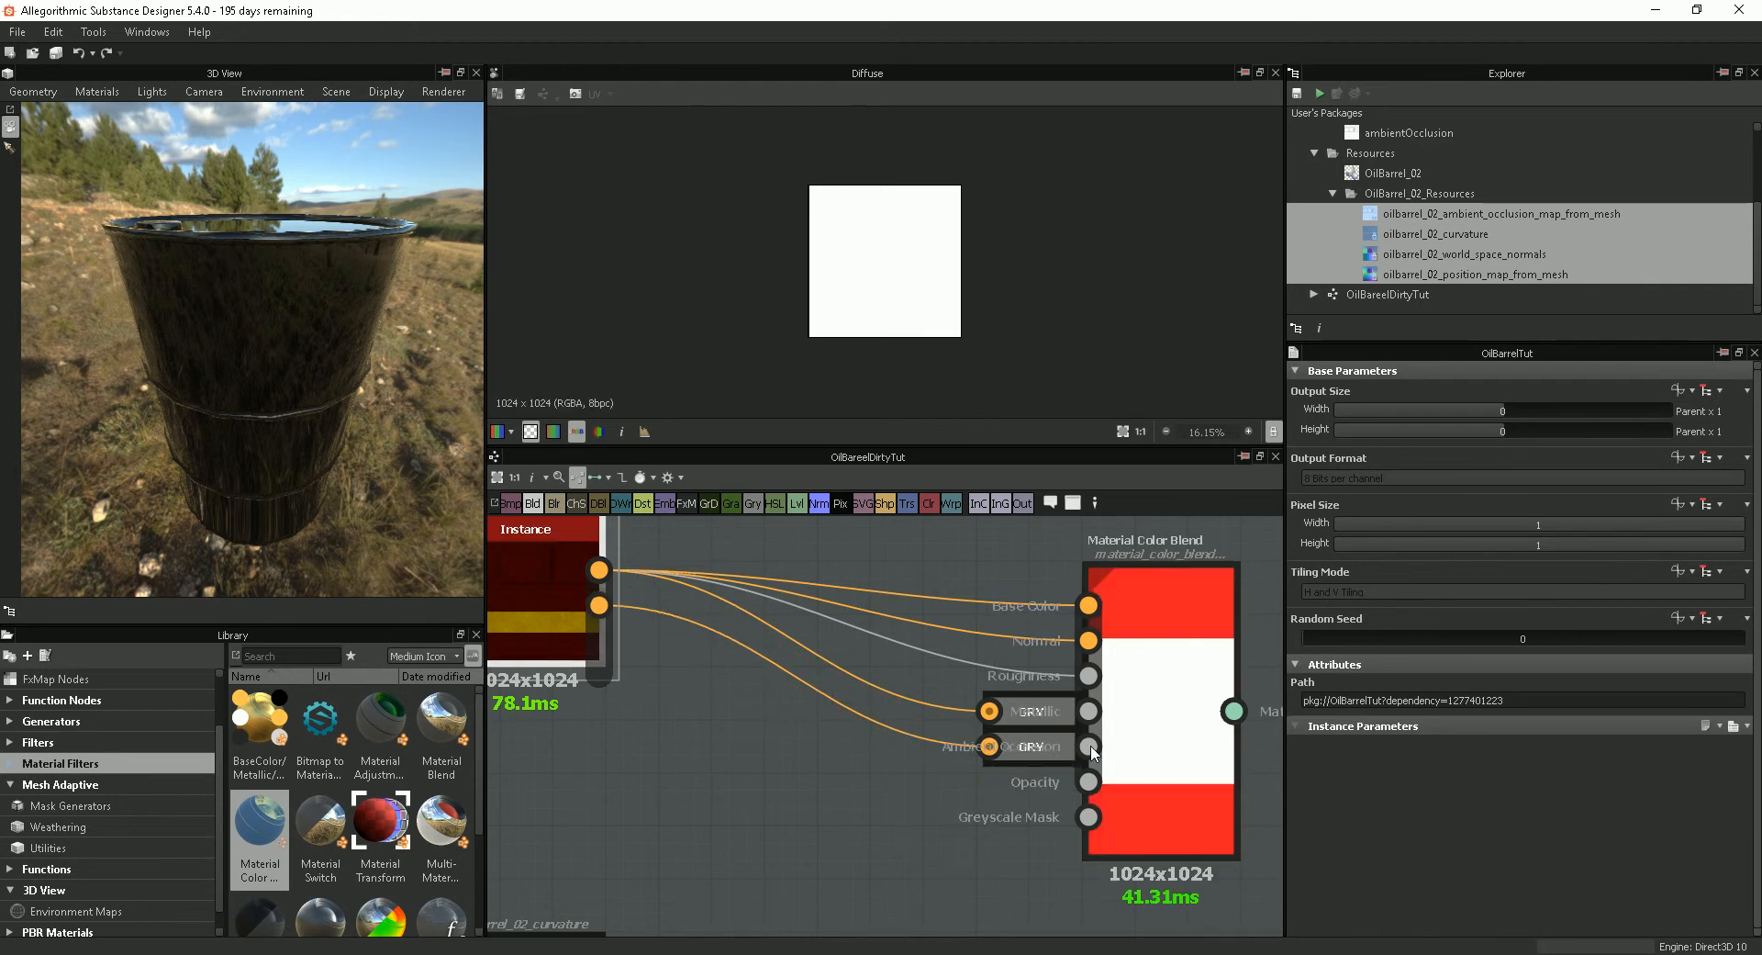
scroll(1162, 751, "down", 3)
middle_click_drag(1161, 748, 985, 671)
scroll(1087, 721, "down", 2)
scroll(986, 679, "up", 1)
Step: Reposition the Material Color Blend and Dirt nodes and connect the Dirt output to the Greyscale Mask input of Material Color Blend
left_click(985, 679)
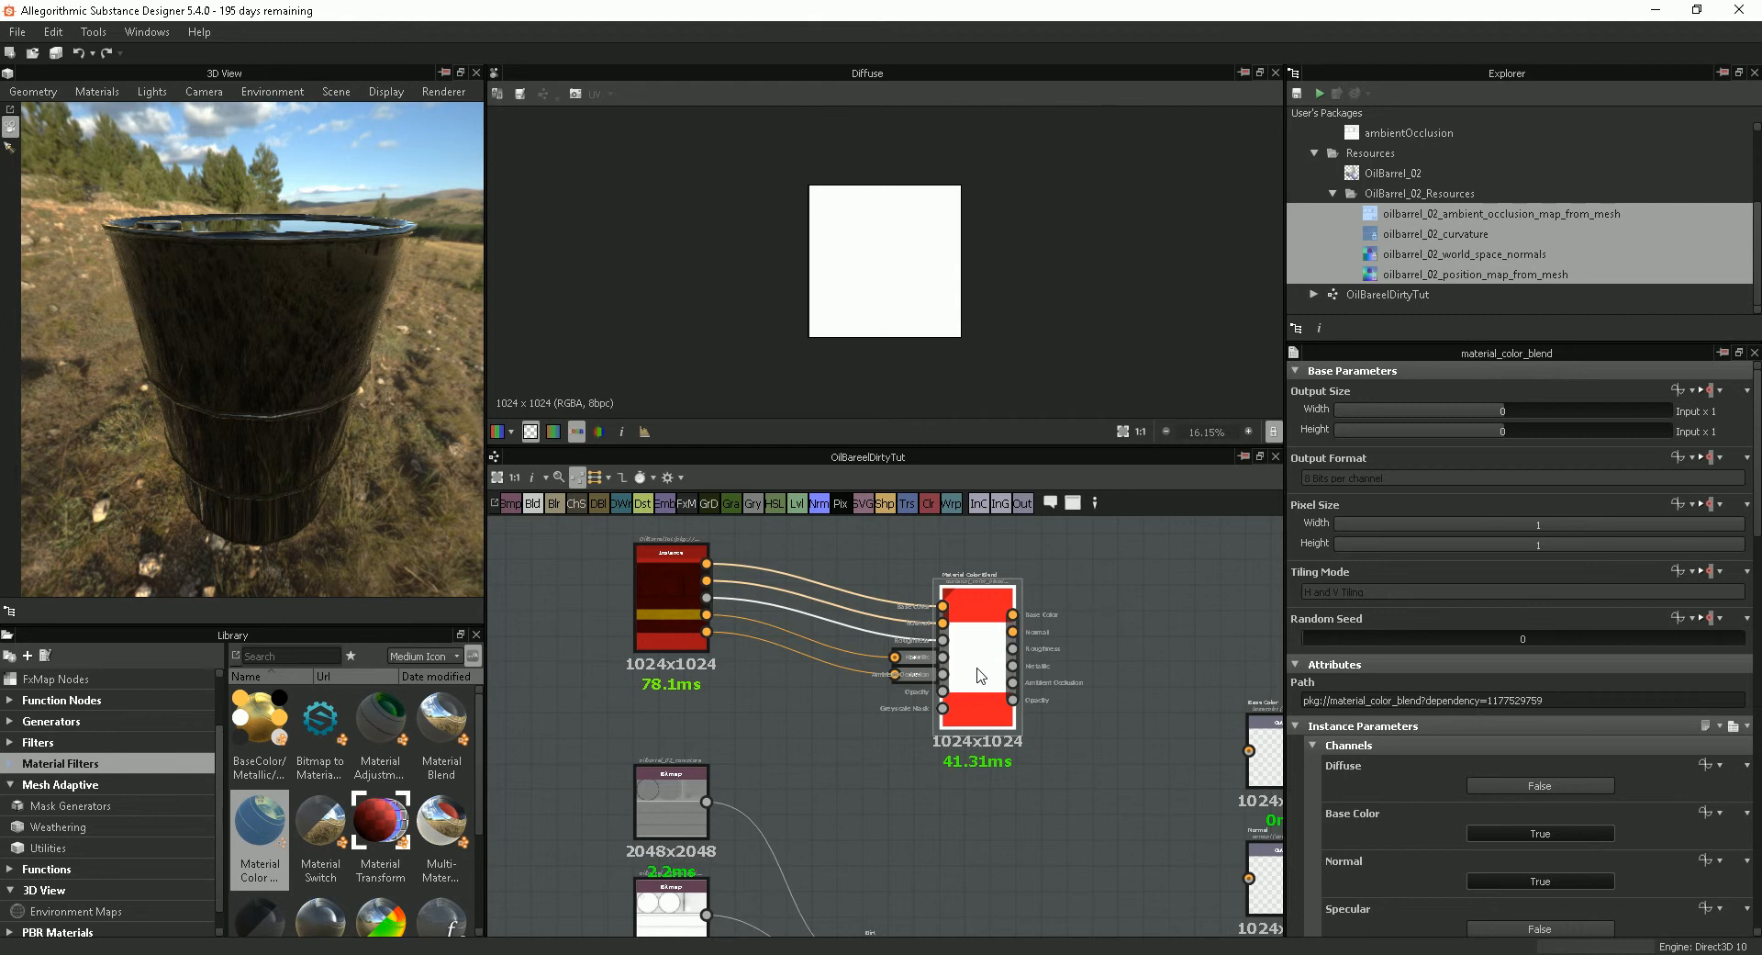
scroll(979, 692, "up", 2)
middle_click_drag(978, 703, 1041, 586)
scroll(1041, 587, "down", 1)
middle_click_drag(1040, 823, 1013, 762)
left_click_drag(944, 869, 916, 693)
middle_click_drag(1003, 732, 1033, 863)
left_click_drag(1059, 682, 1119, 682)
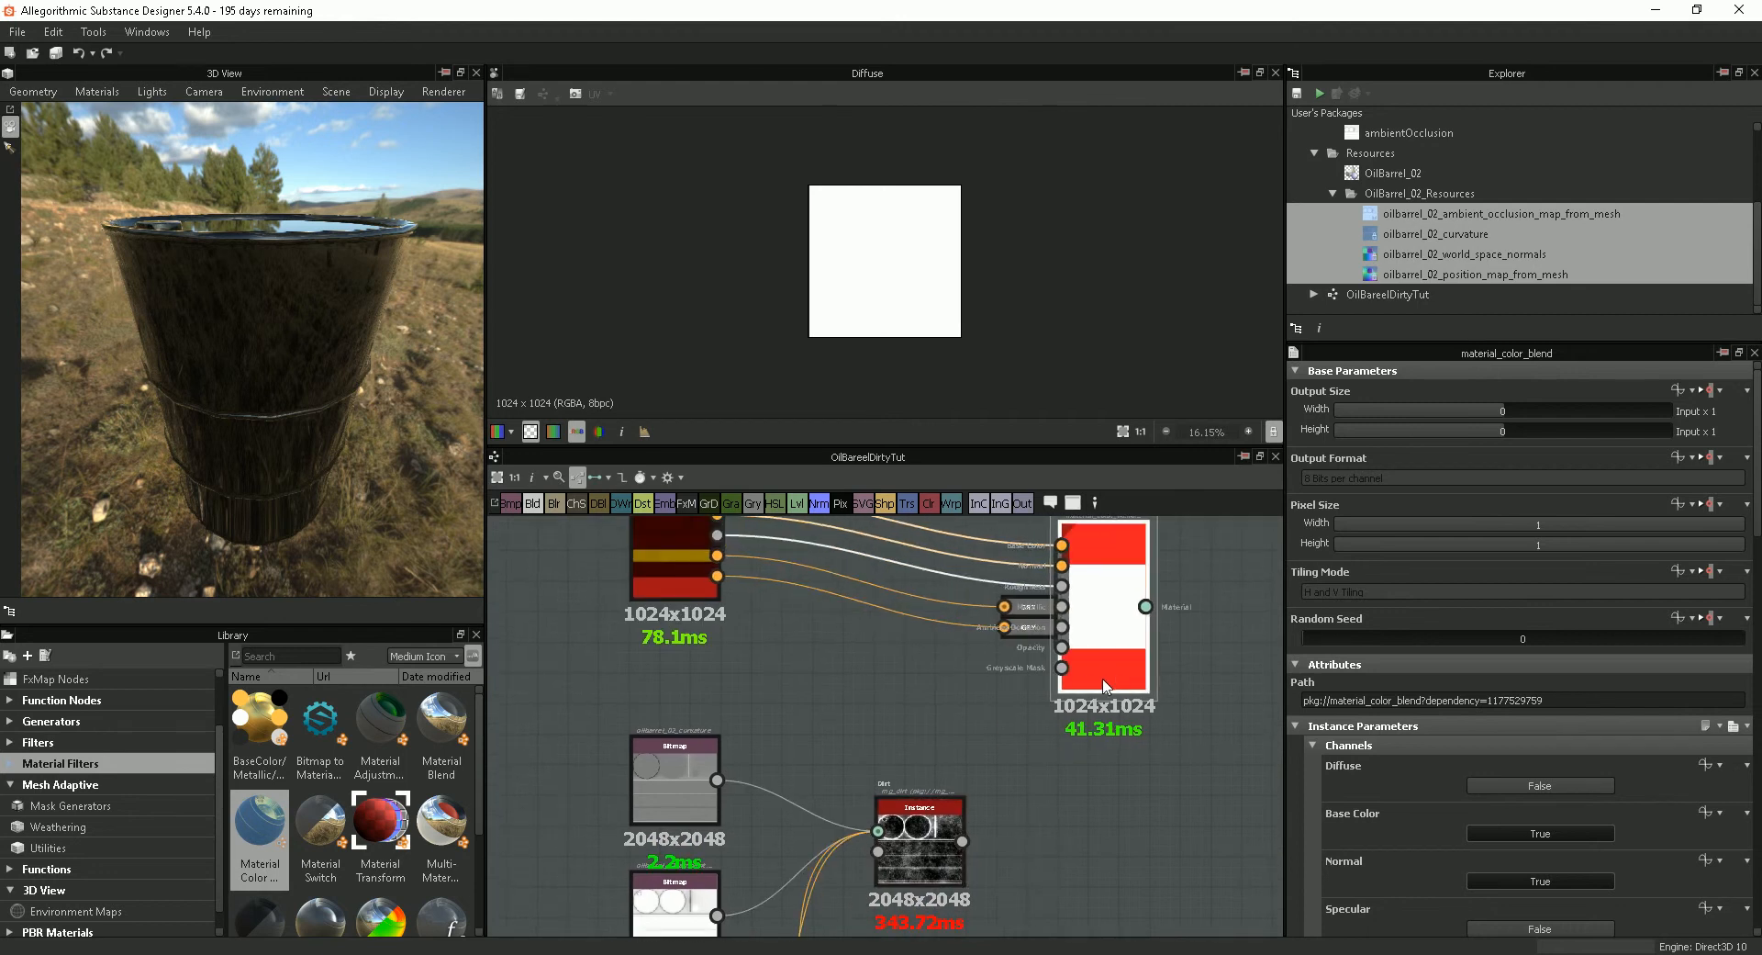
left_click_drag(962, 841, 1063, 669)
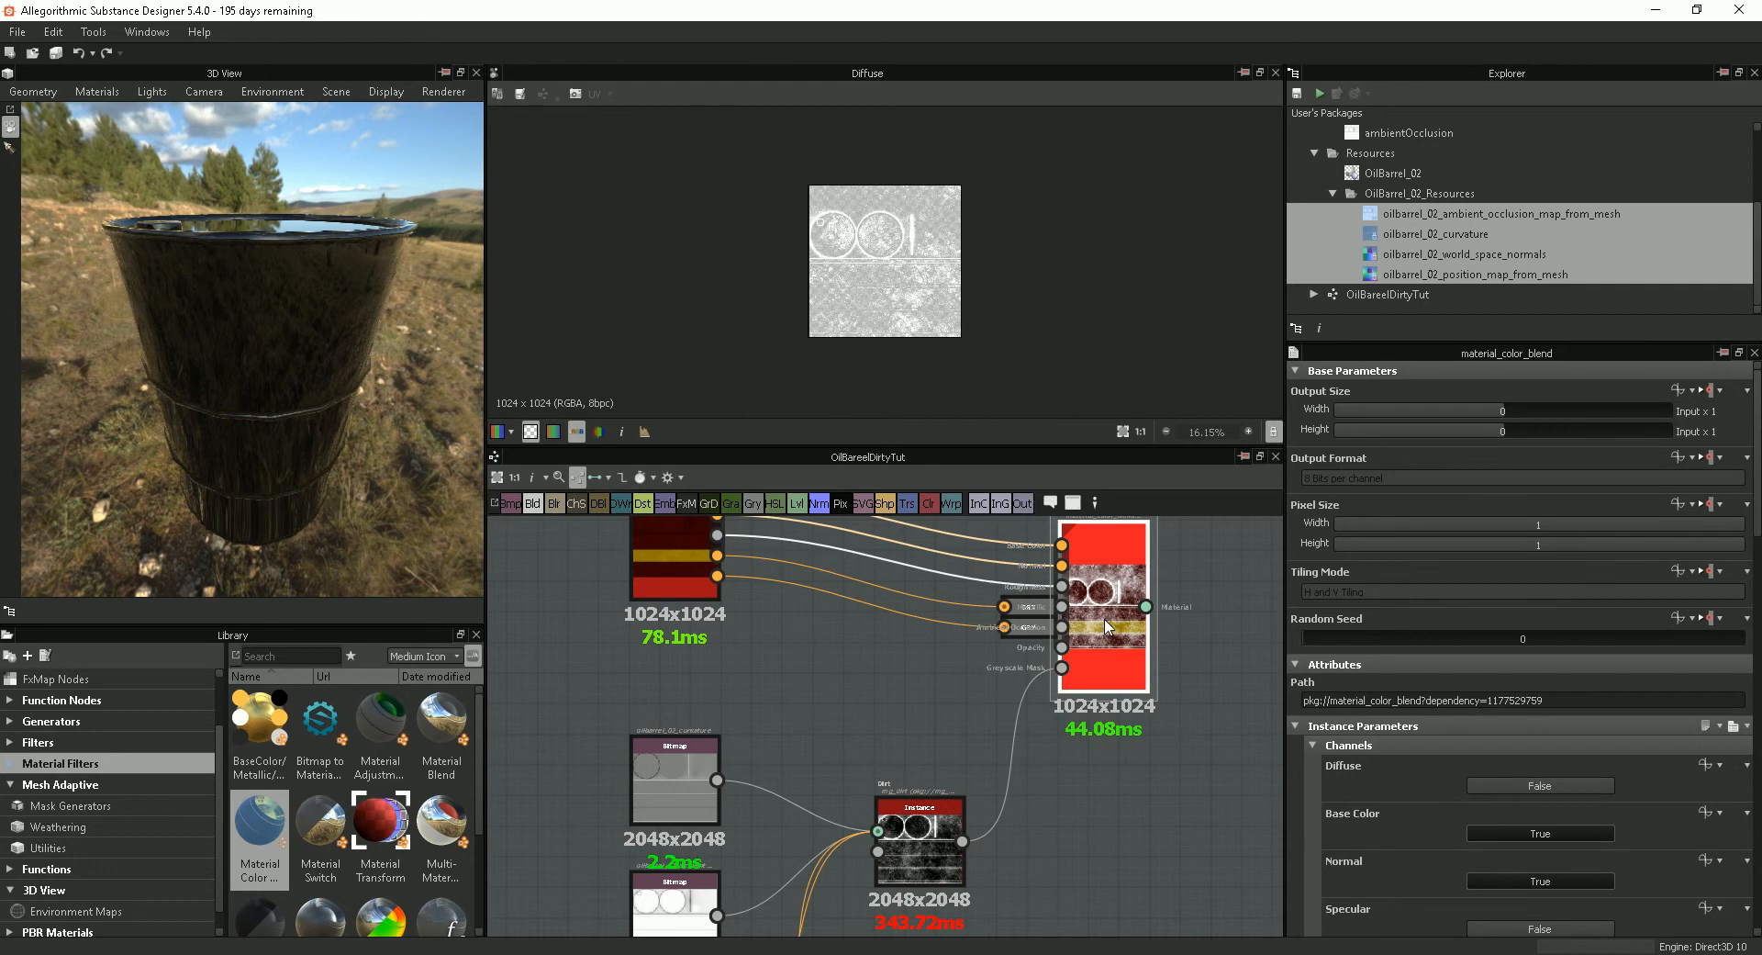
Step: Disable the Opacity channel of Material Color Blend and preview its base color enlarged in the 2D view
scroll(1701, 786, "down", 5)
scroll(1704, 789, "down", 4)
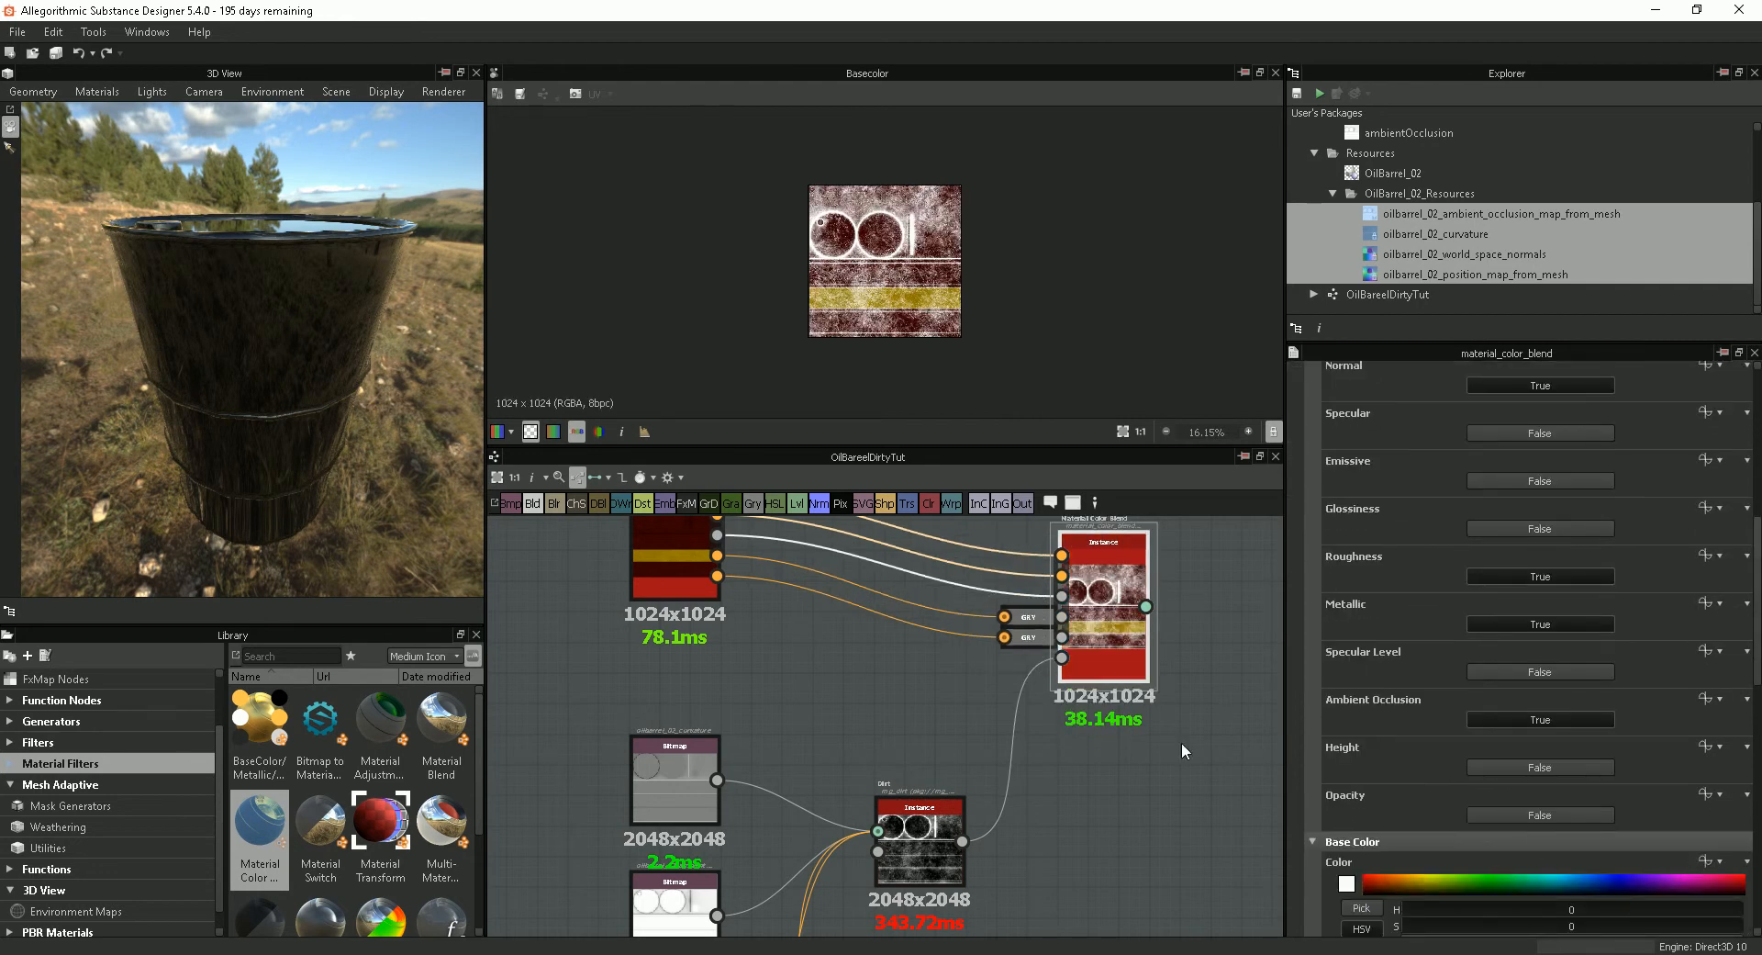
middle_click_drag(1138, 730, 1085, 751)
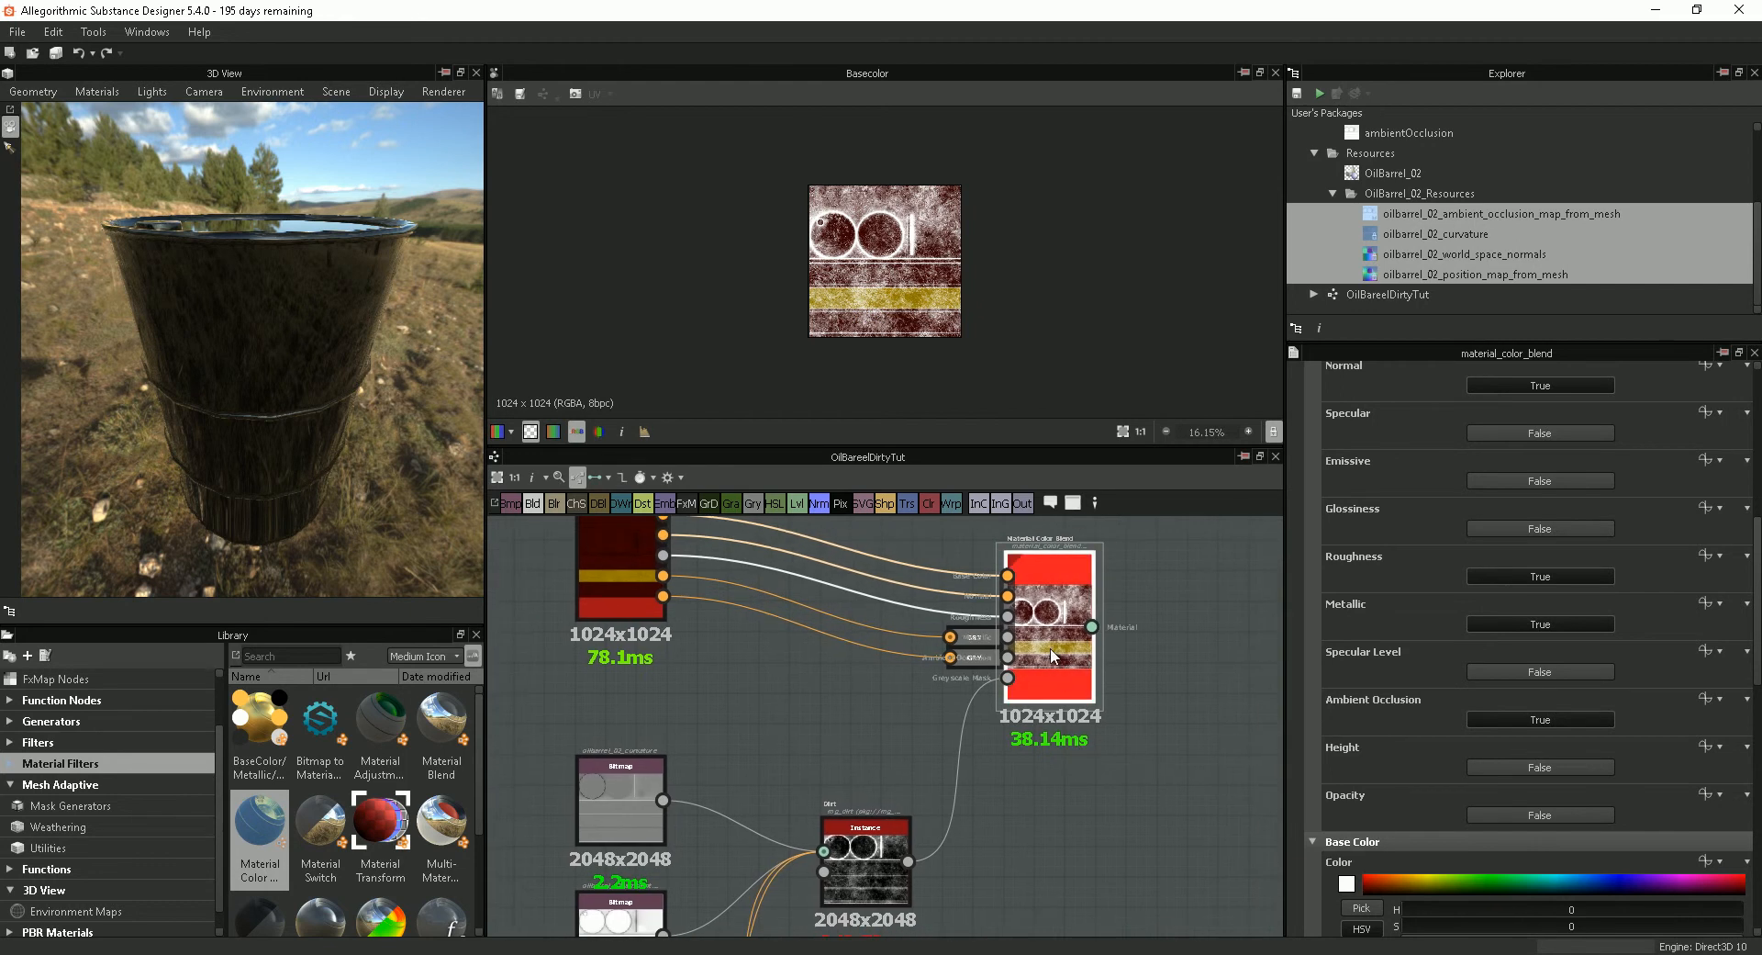
scroll(899, 334, "up", 3)
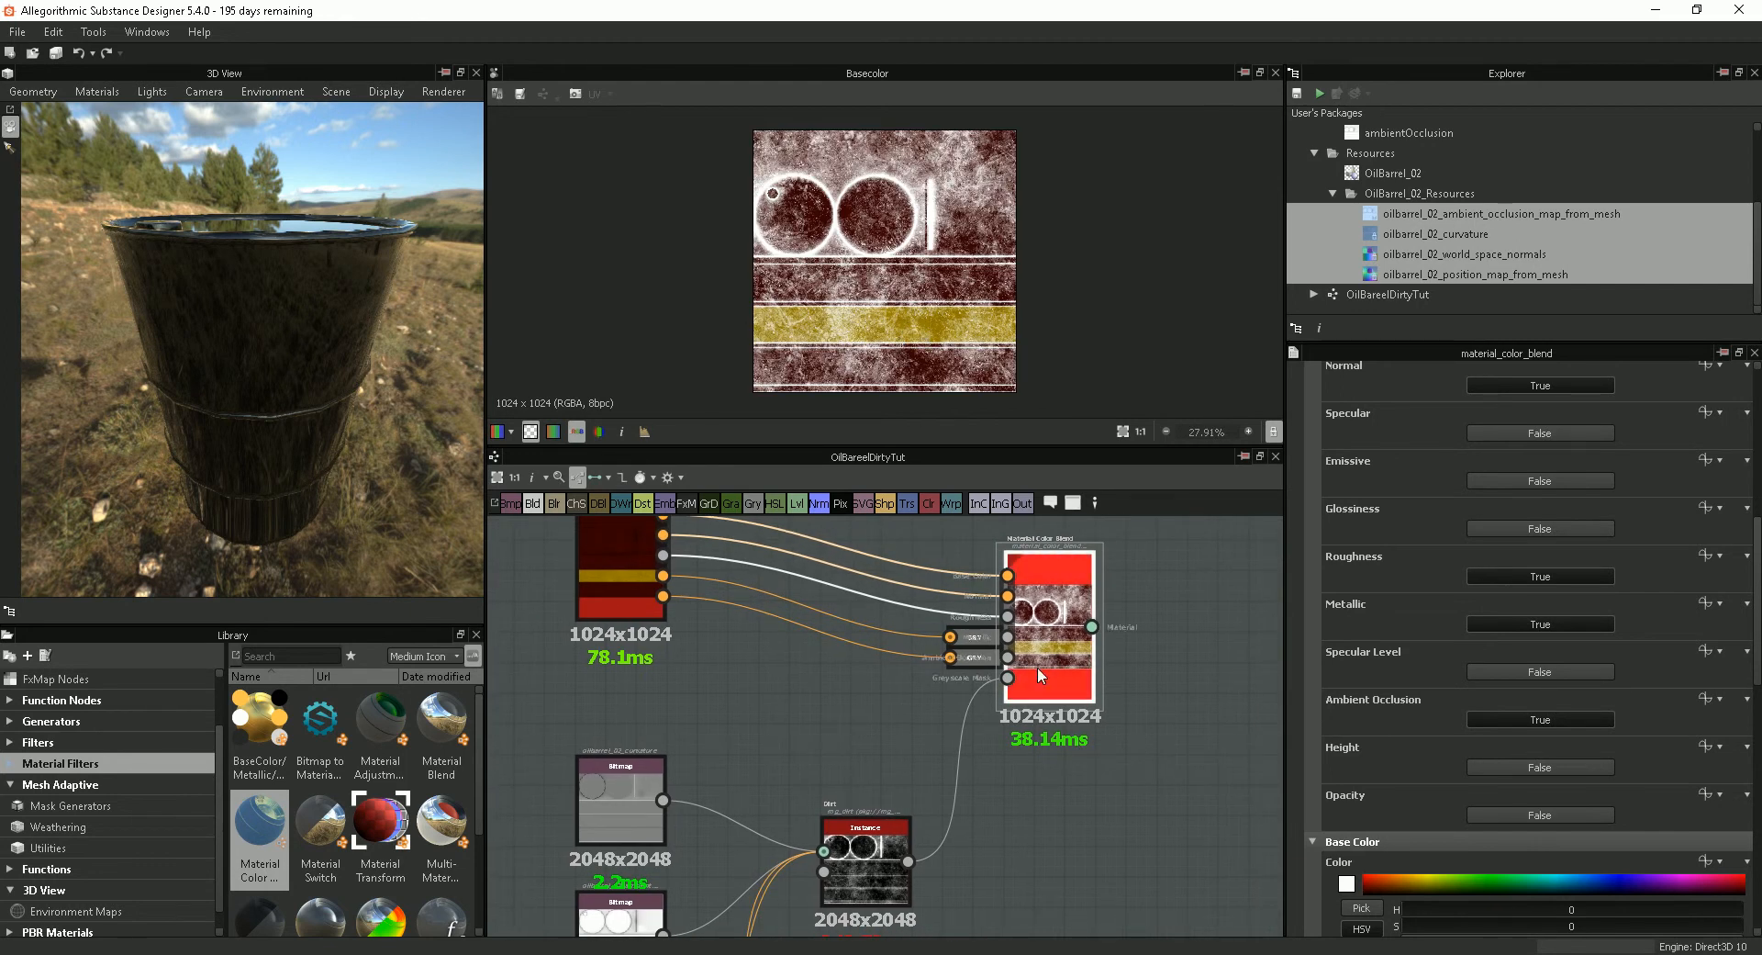
Step: Rearrange the Material Color Blend and Dirt nodes in the space between the bitmap inputs and the output nodes
scroll(1111, 740, "down", 2)
middle_click_drag(1164, 735, 971, 677)
scroll(971, 677, "down", 1)
middle_click_drag(1017, 738, 1023, 670)
left_click_drag(1072, 860, 1107, 814)
middle_click_drag(951, 668, 950, 706)
left_click_drag(900, 628, 936, 663)
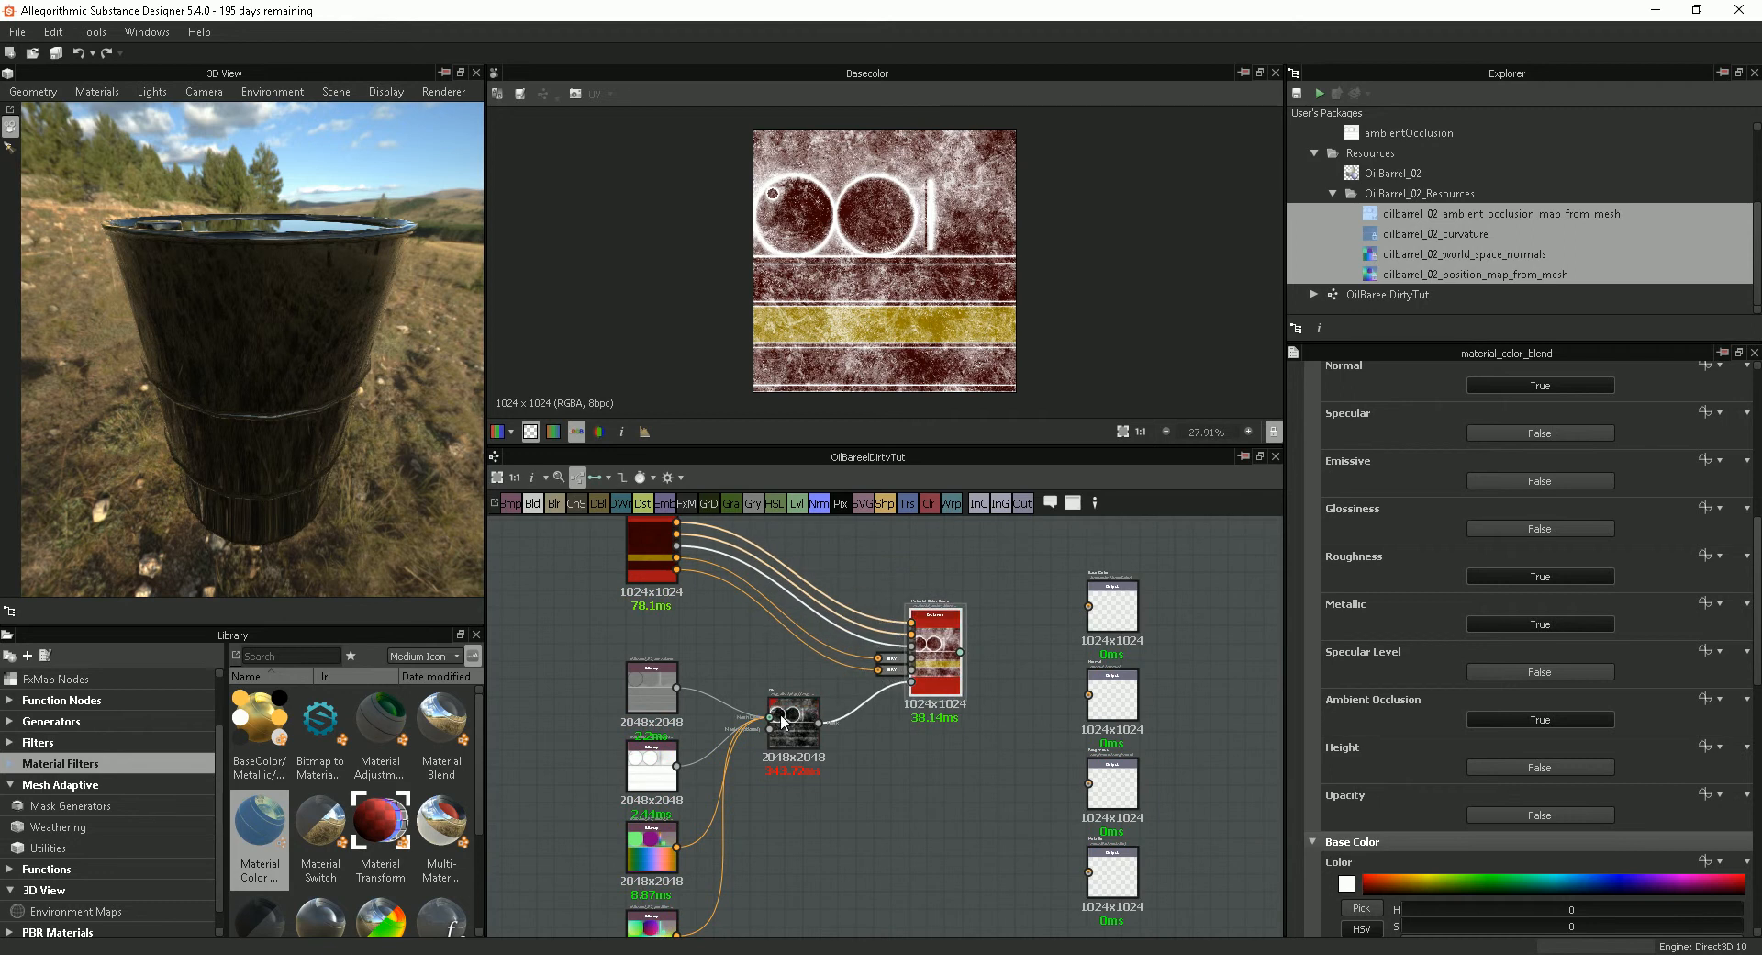
left_click_drag(793, 712, 800, 748)
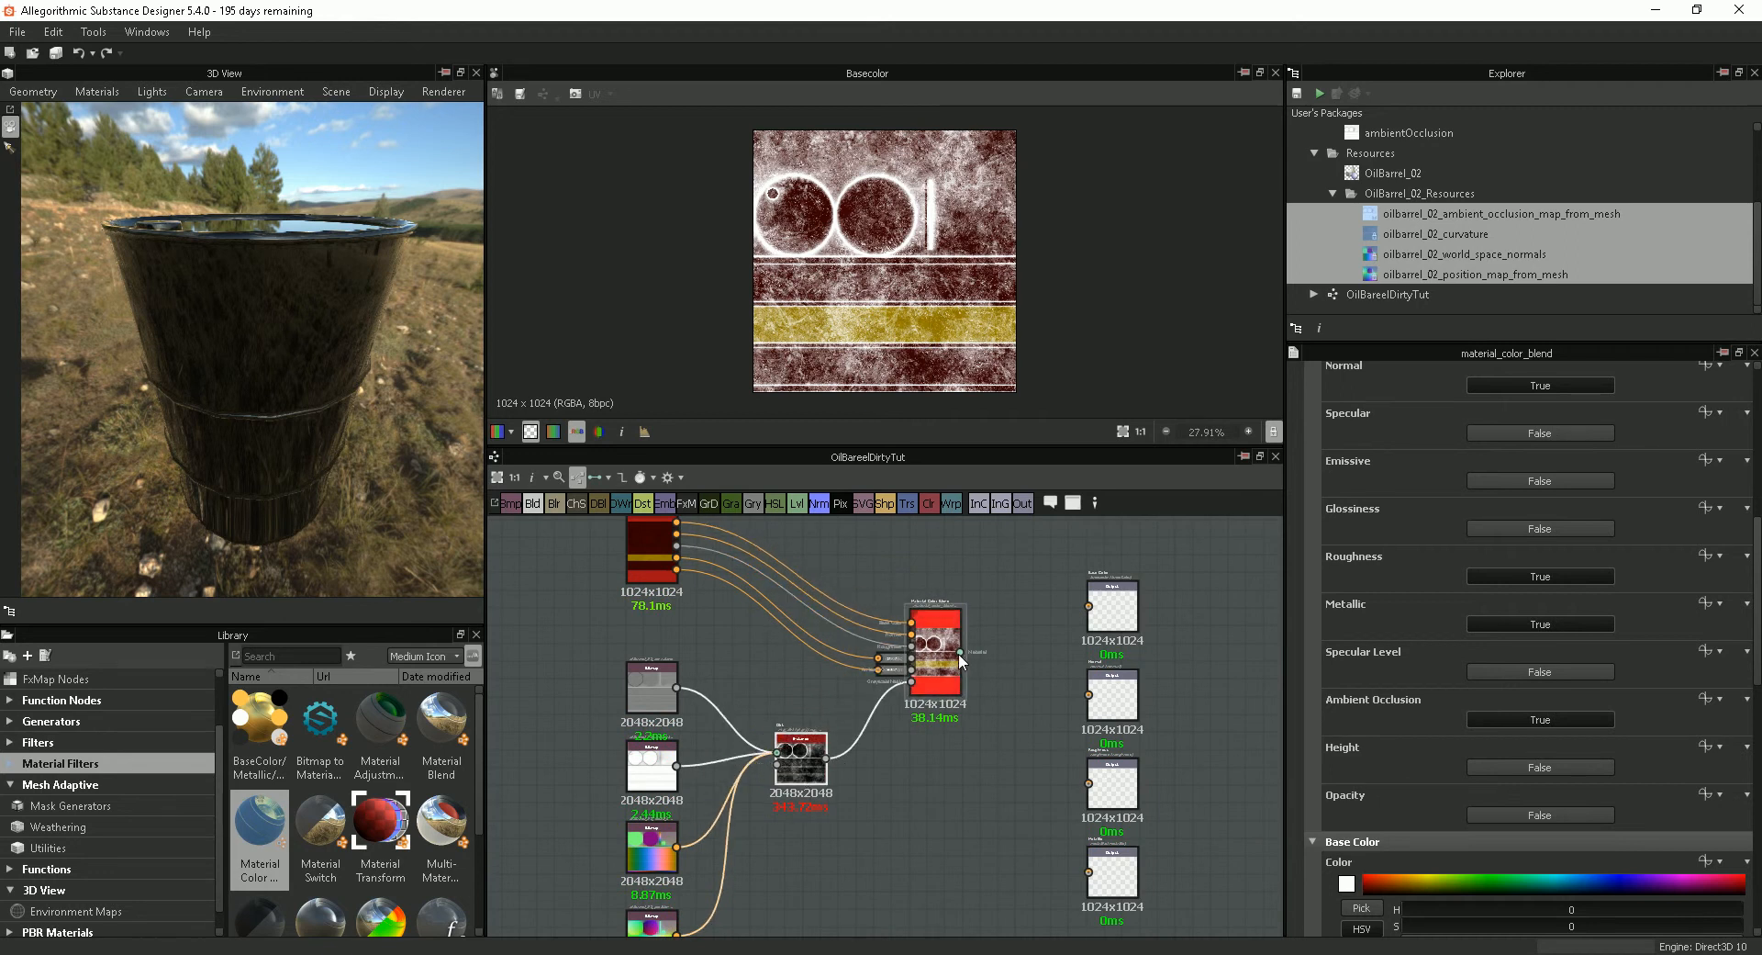
Step: Connect the material output of Material Color Blend to the Base Color, Normal, Roughness and Metallic output nodes
left_click_drag(1026, 639, 1088, 610)
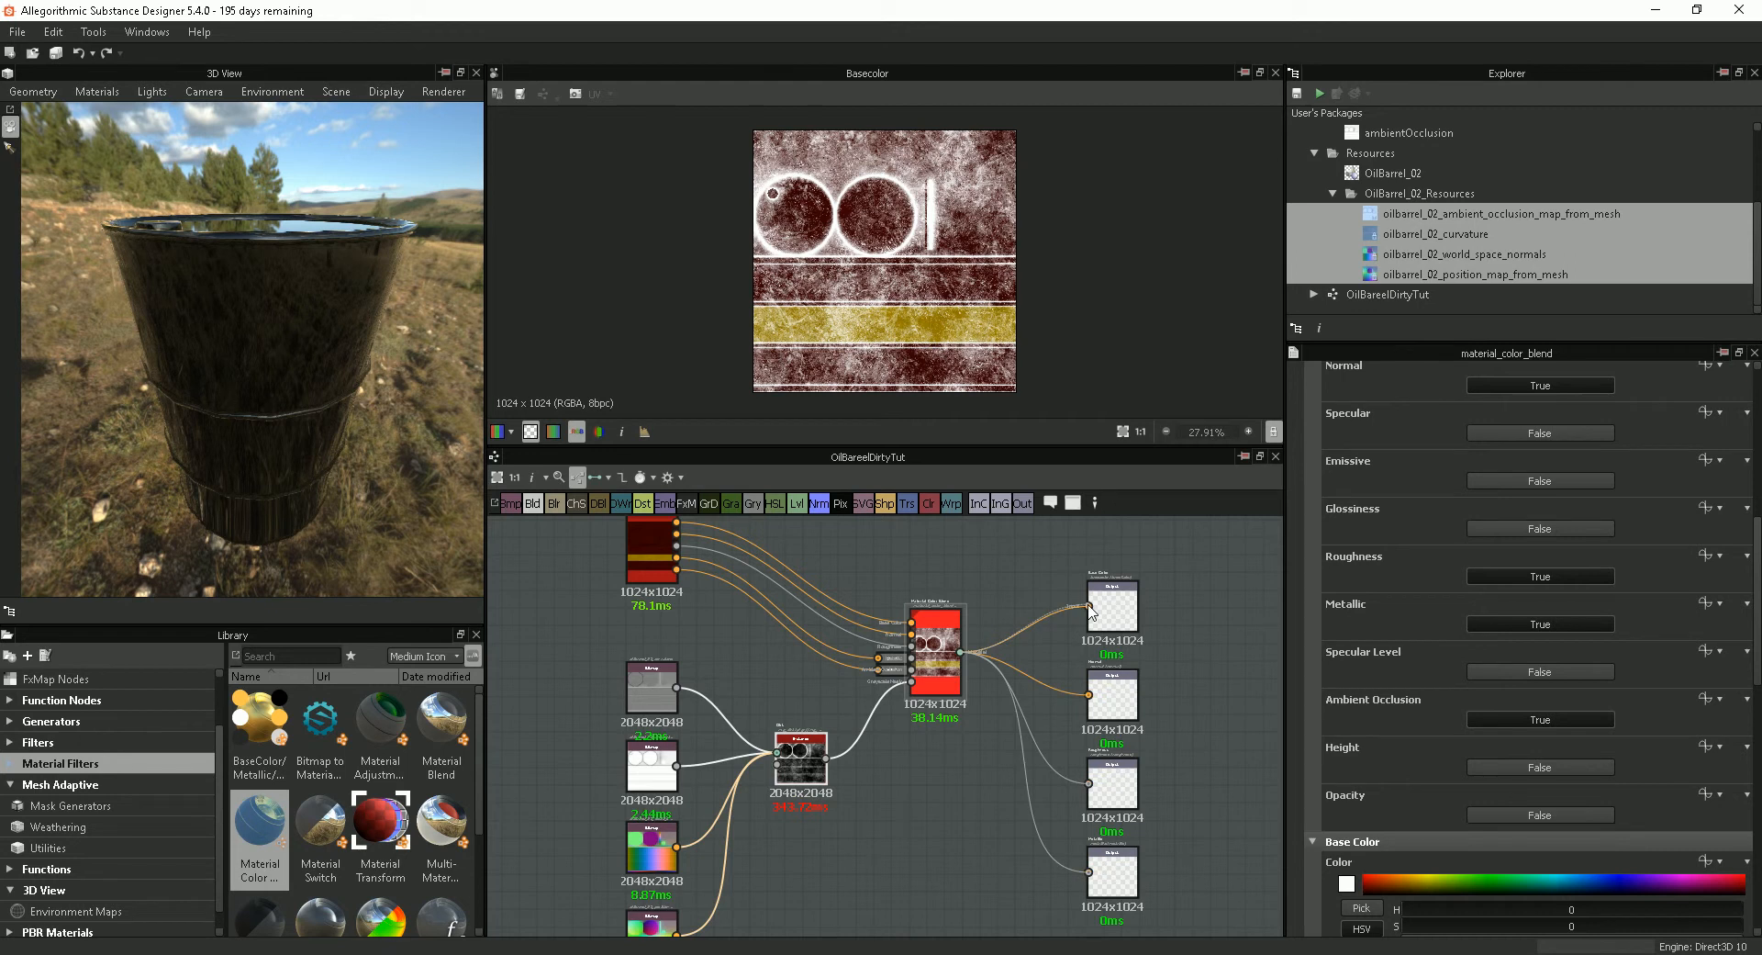
scroll(1170, 818, "up", 3)
scroll(1153, 784, "down", 3)
middle_click_drag(1187, 774, 1141, 713)
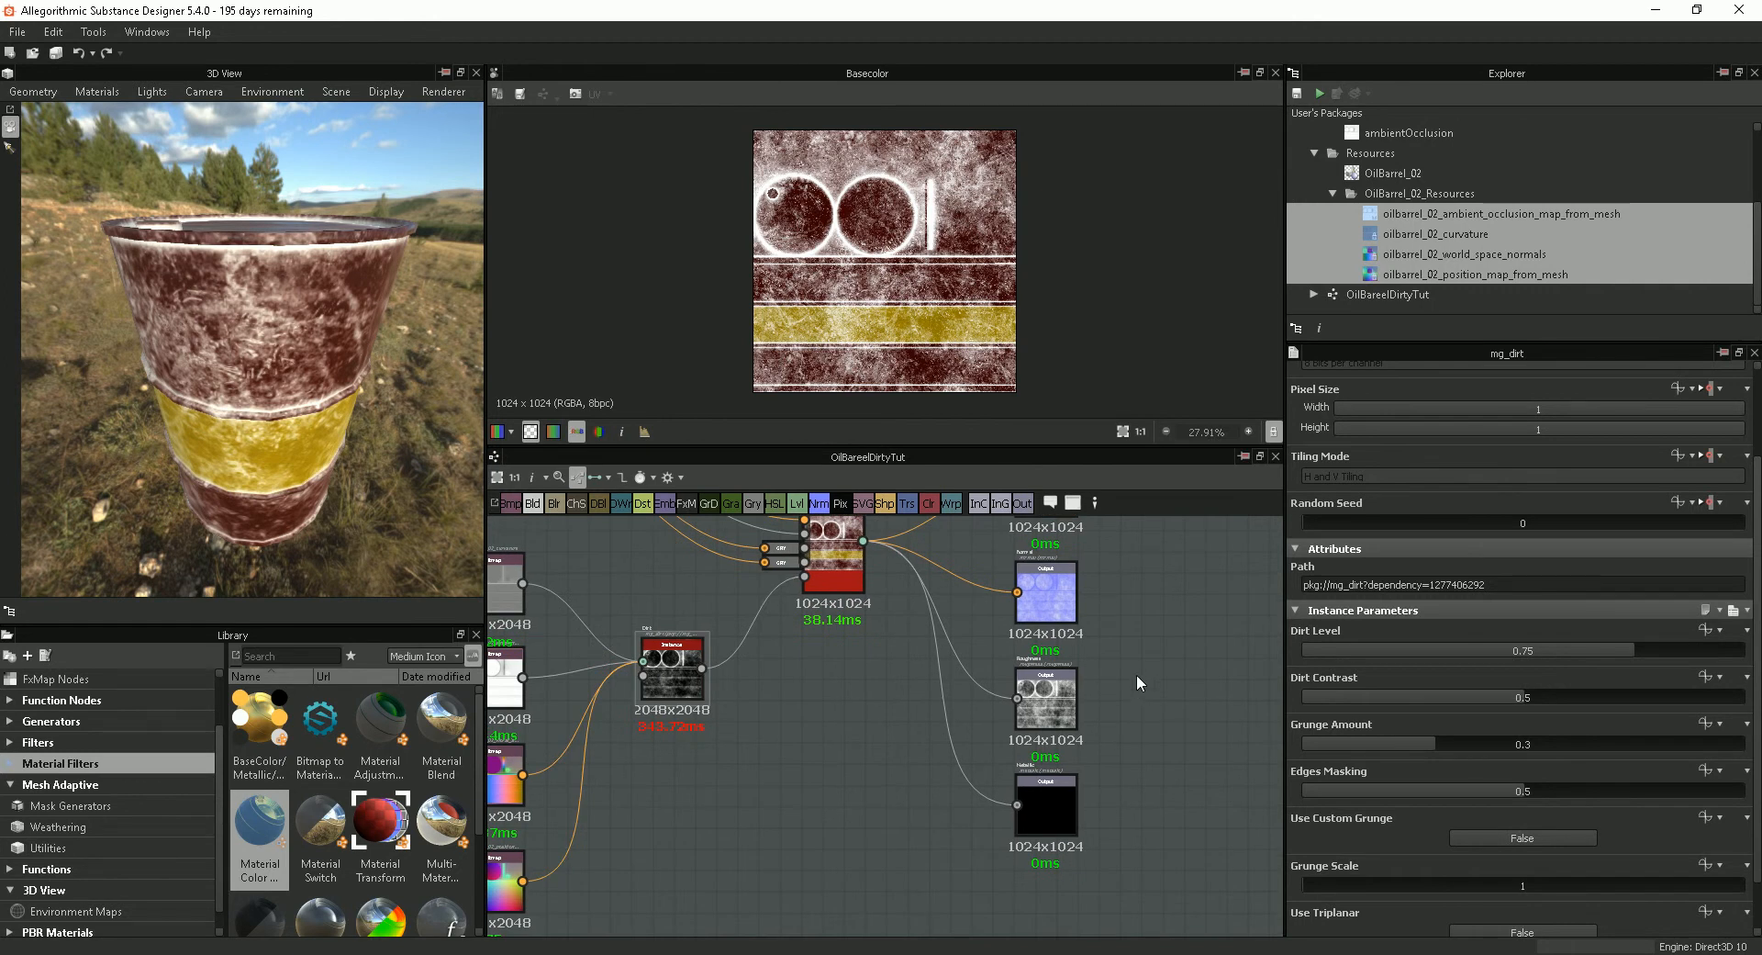
middle_click_drag(1142, 670, 1162, 748)
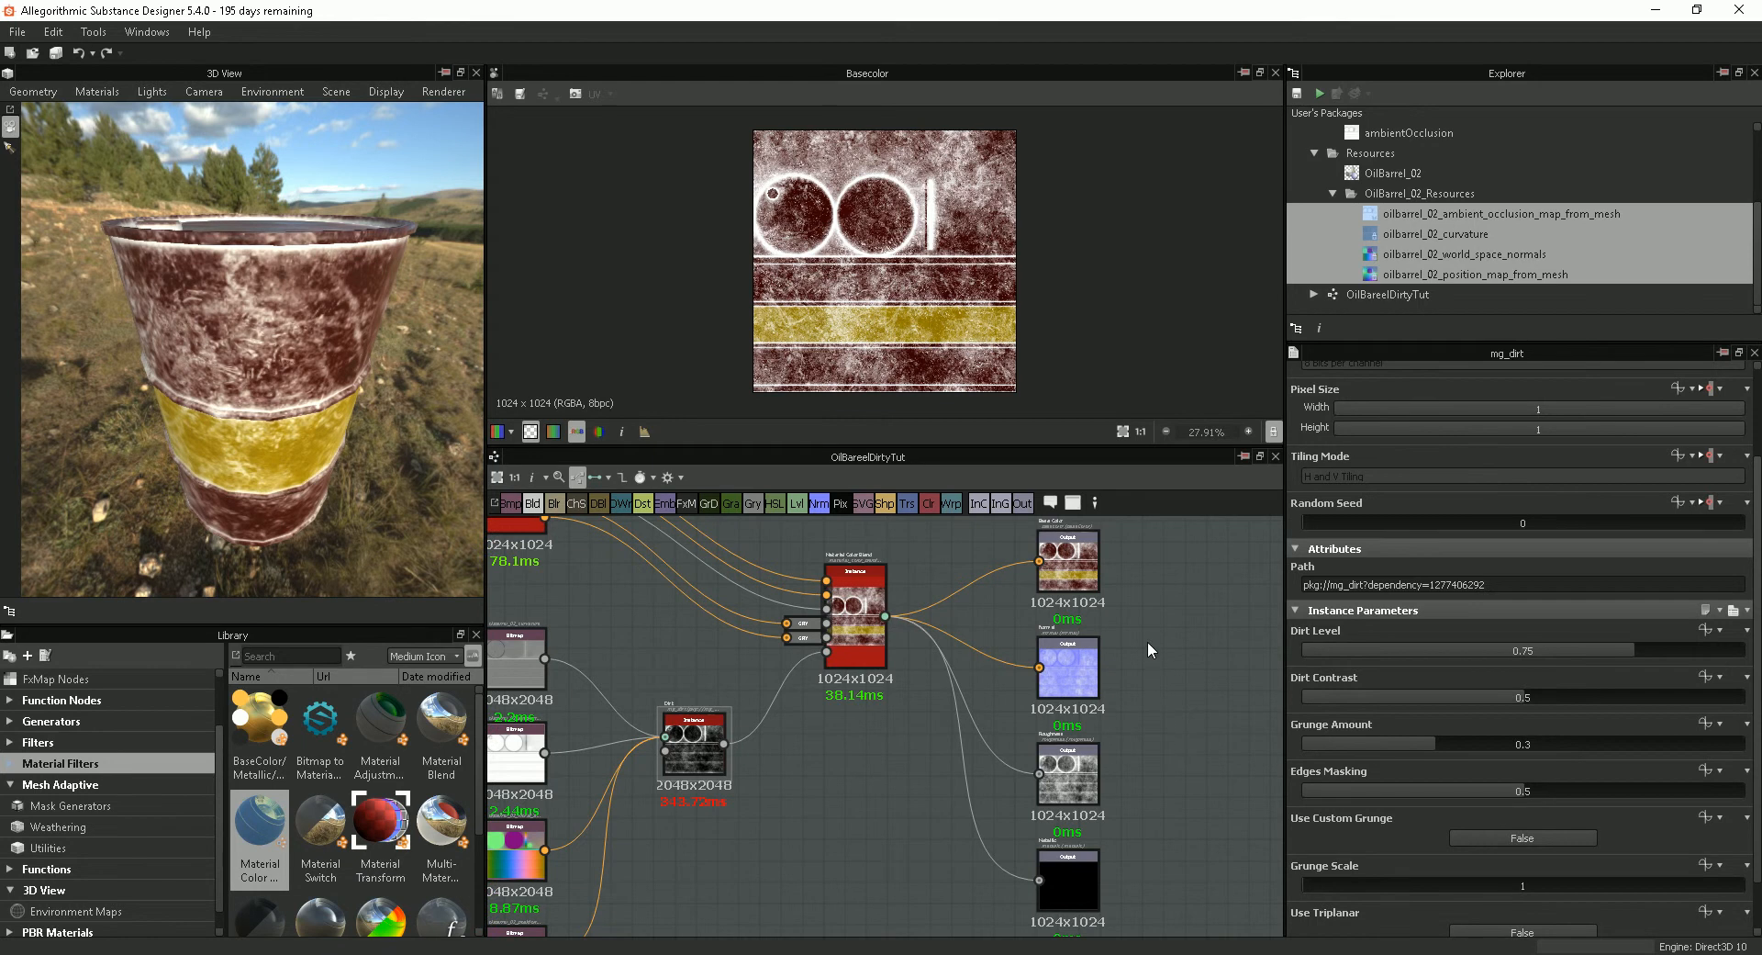
Step: Move Material Color Blend slightly toward the outputs and switch the graph back to the expanded link mode
middle_click_drag(1153, 664, 1152, 654)
left_click_drag(869, 624, 889, 628)
scroll(1122, 688, "down", 3)
middle_click_drag(1141, 695, 1111, 716)
scroll(952, 689, "up", 2)
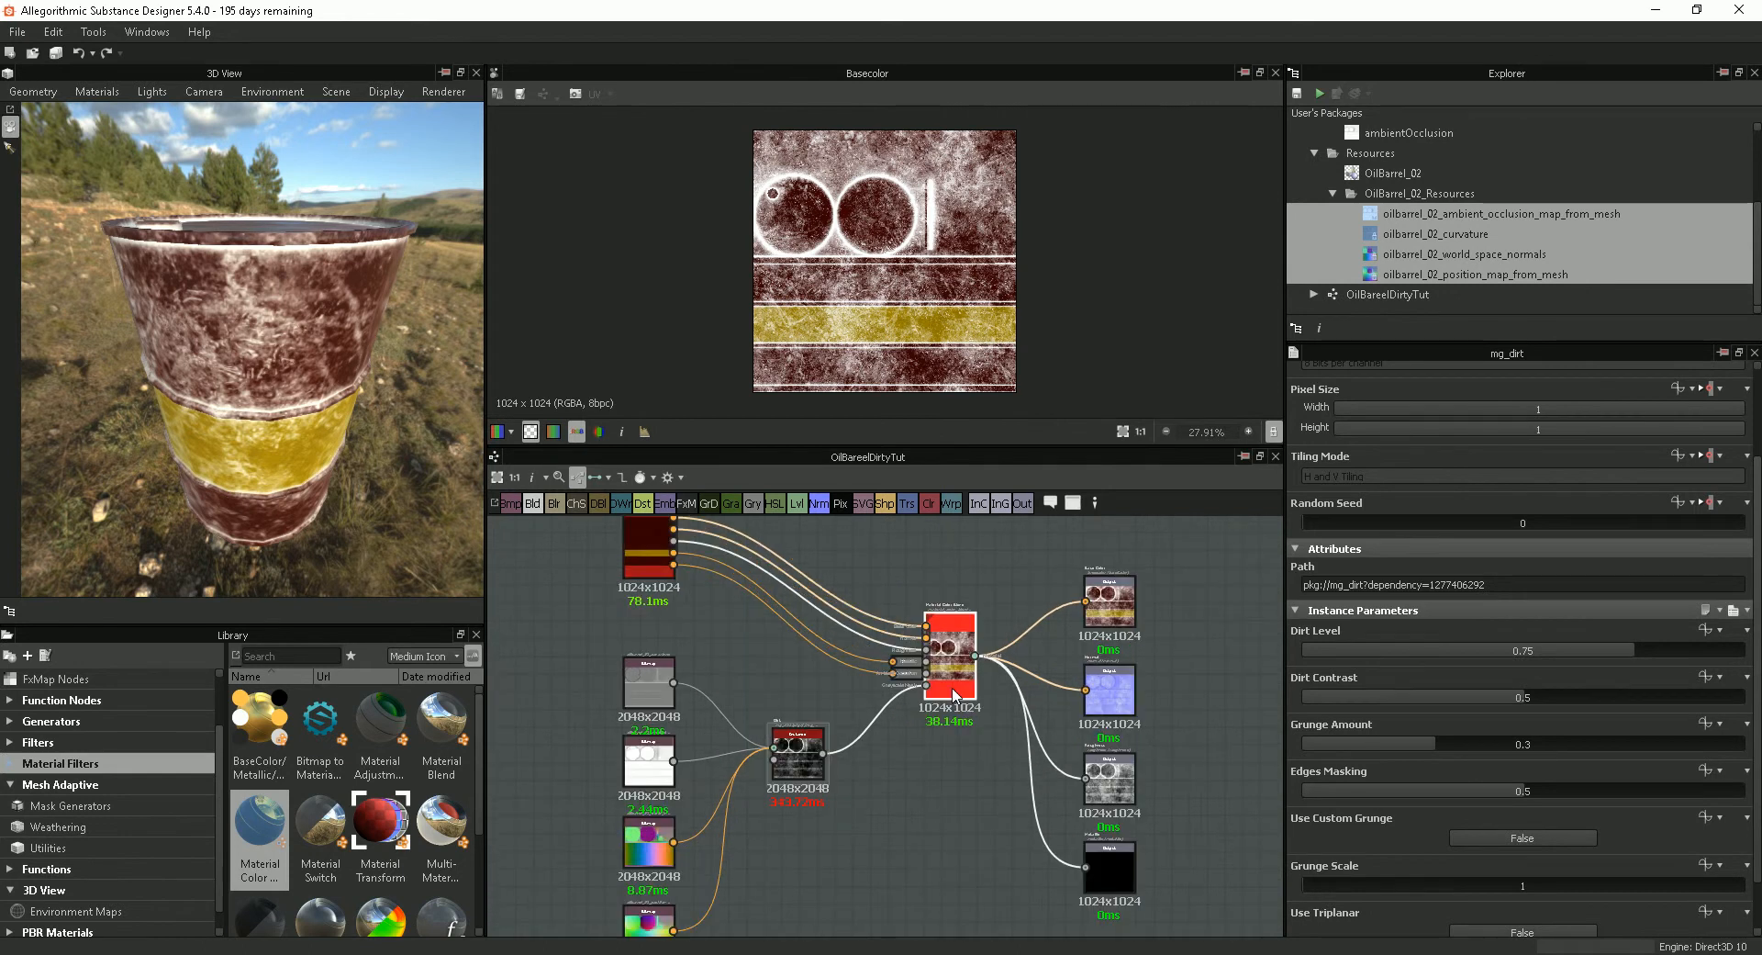
scroll(954, 695, "up", 2)
left_click(960, 662)
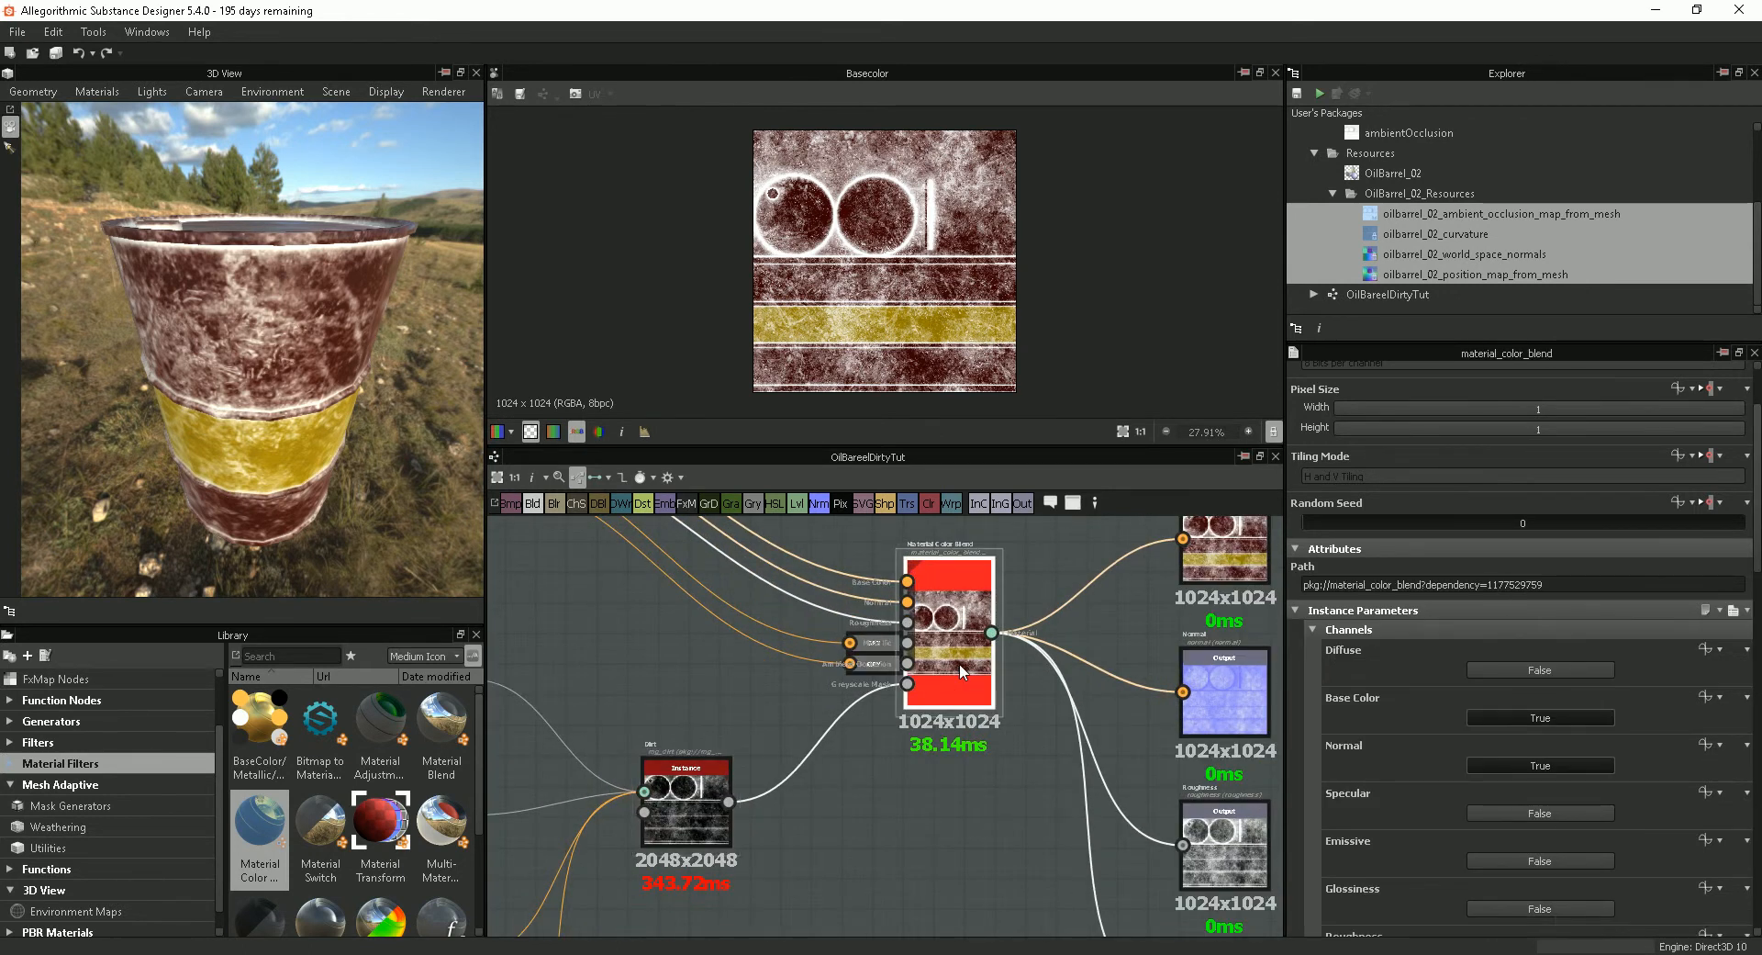
scroll(1056, 798, "down", 2)
middle_click_drag(1081, 819, 988, 747)
scroll(1134, 734, "down", 1)
middle_click_drag(1134, 735, 1111, 692)
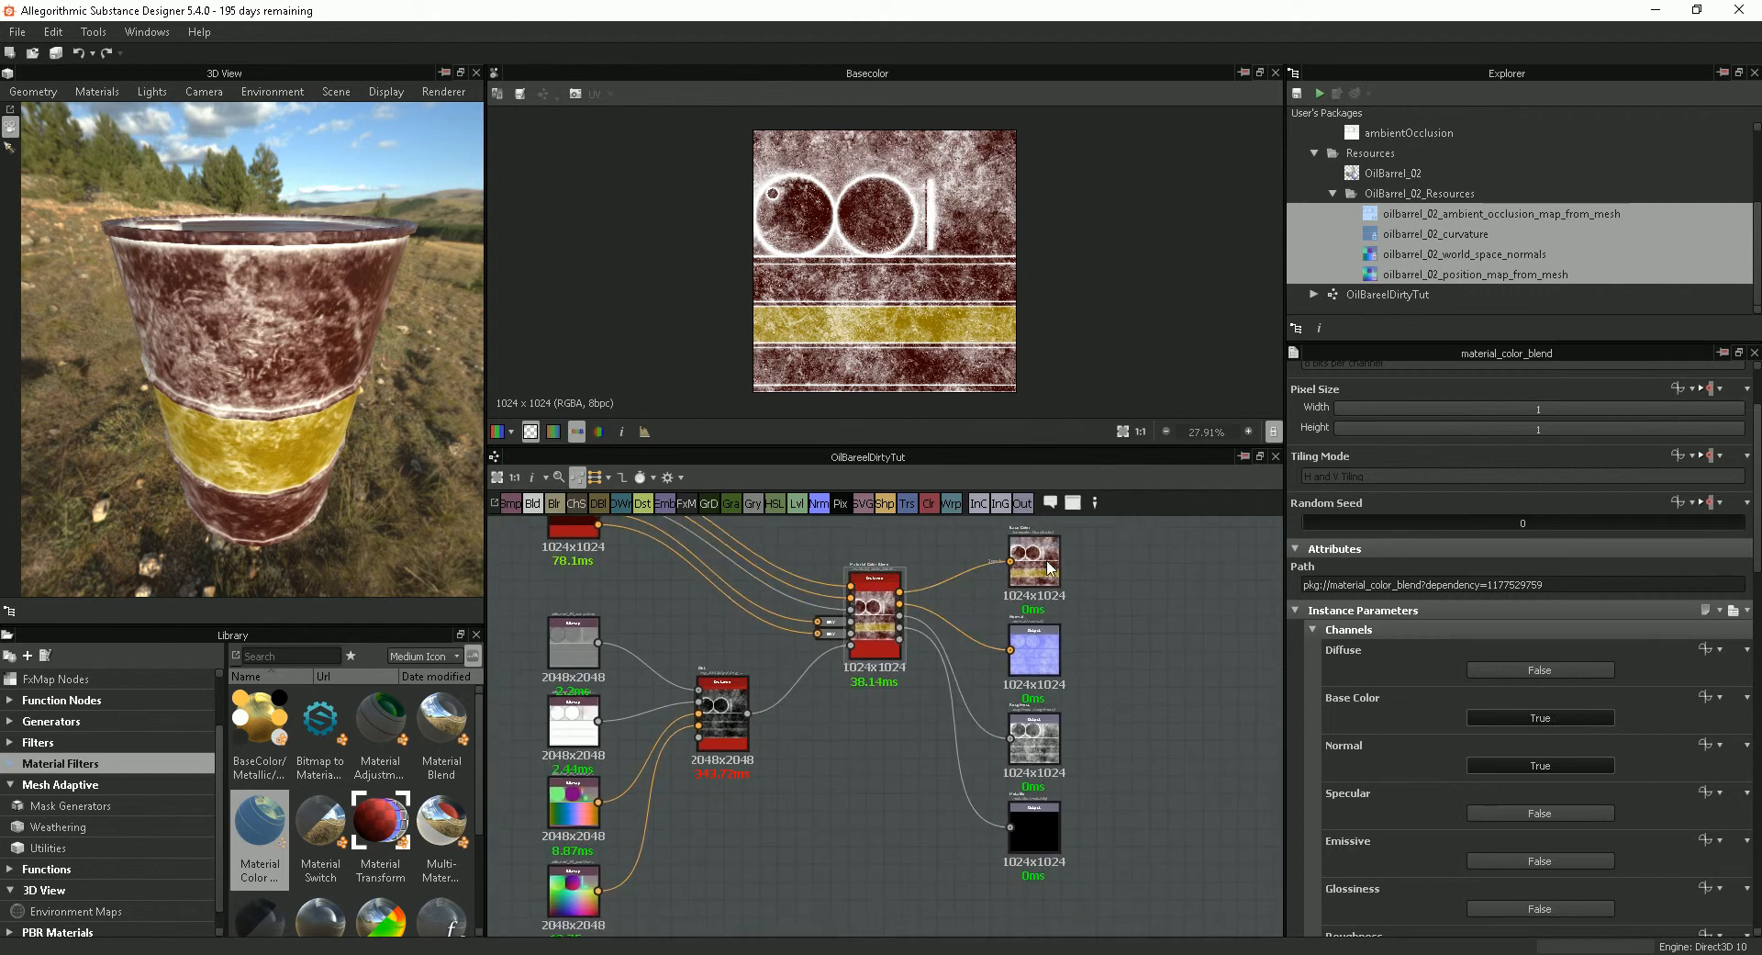
Step: Add a new Output node below the Metallic output, aligned with the other output nodes
left_click(1022, 504)
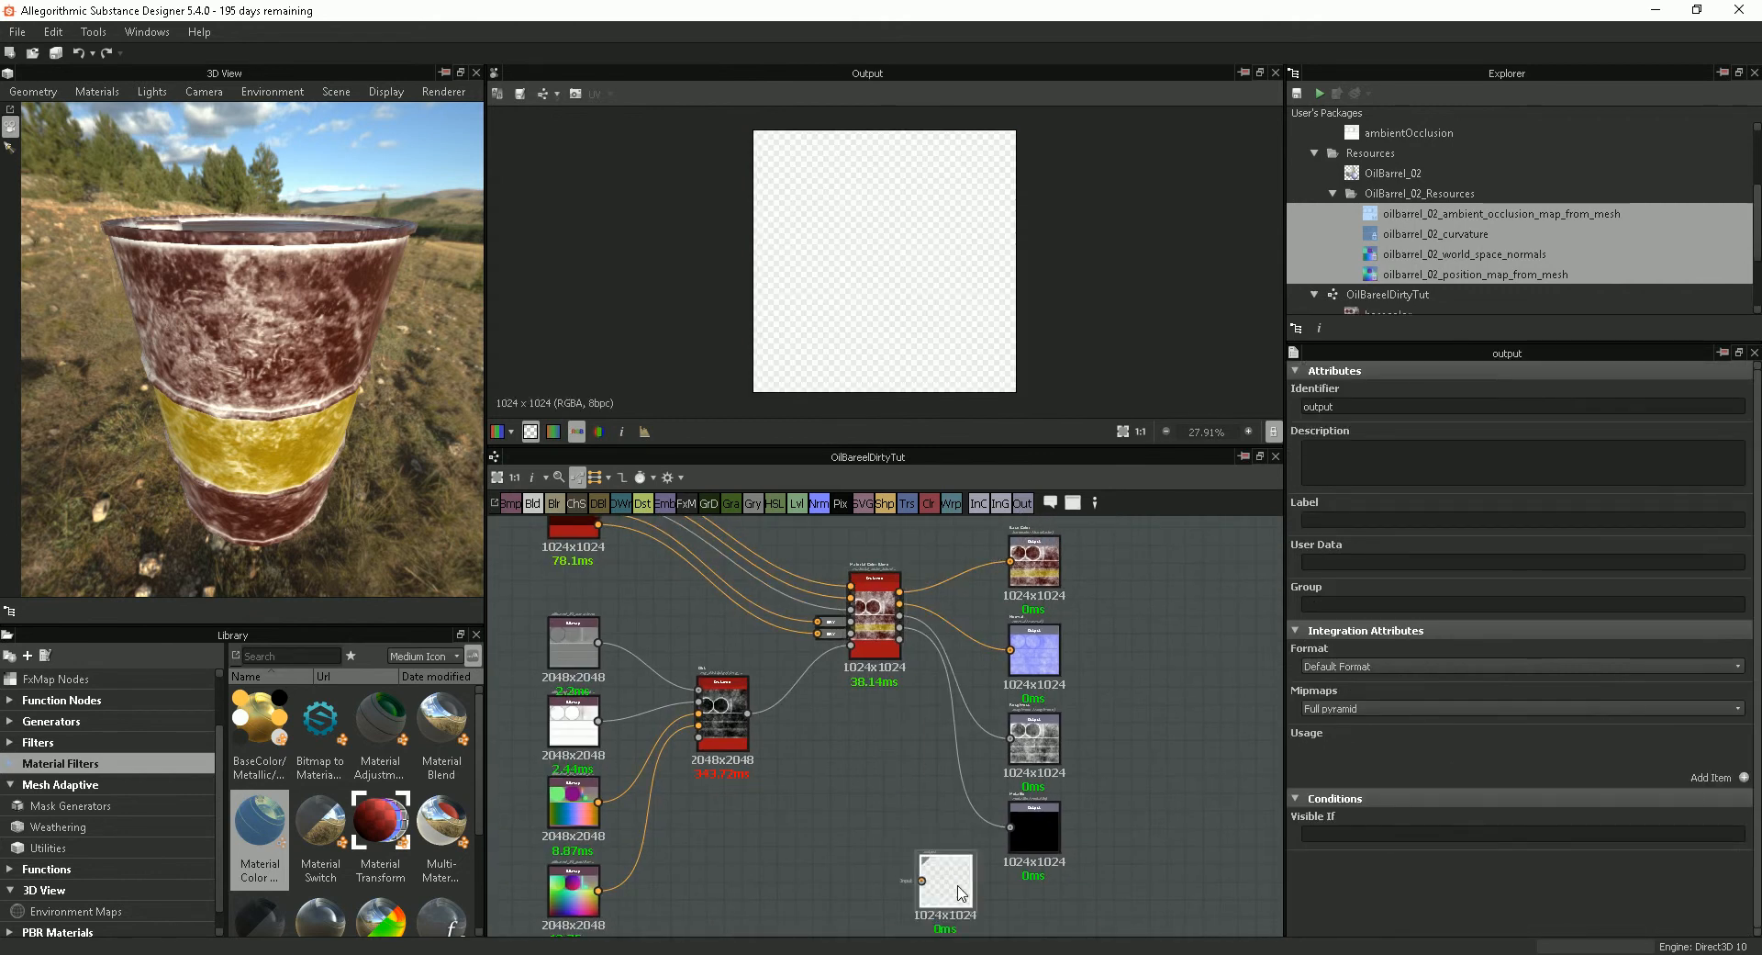
left_click(1055, 928)
middle_click_drag(1047, 927, 1043, 820)
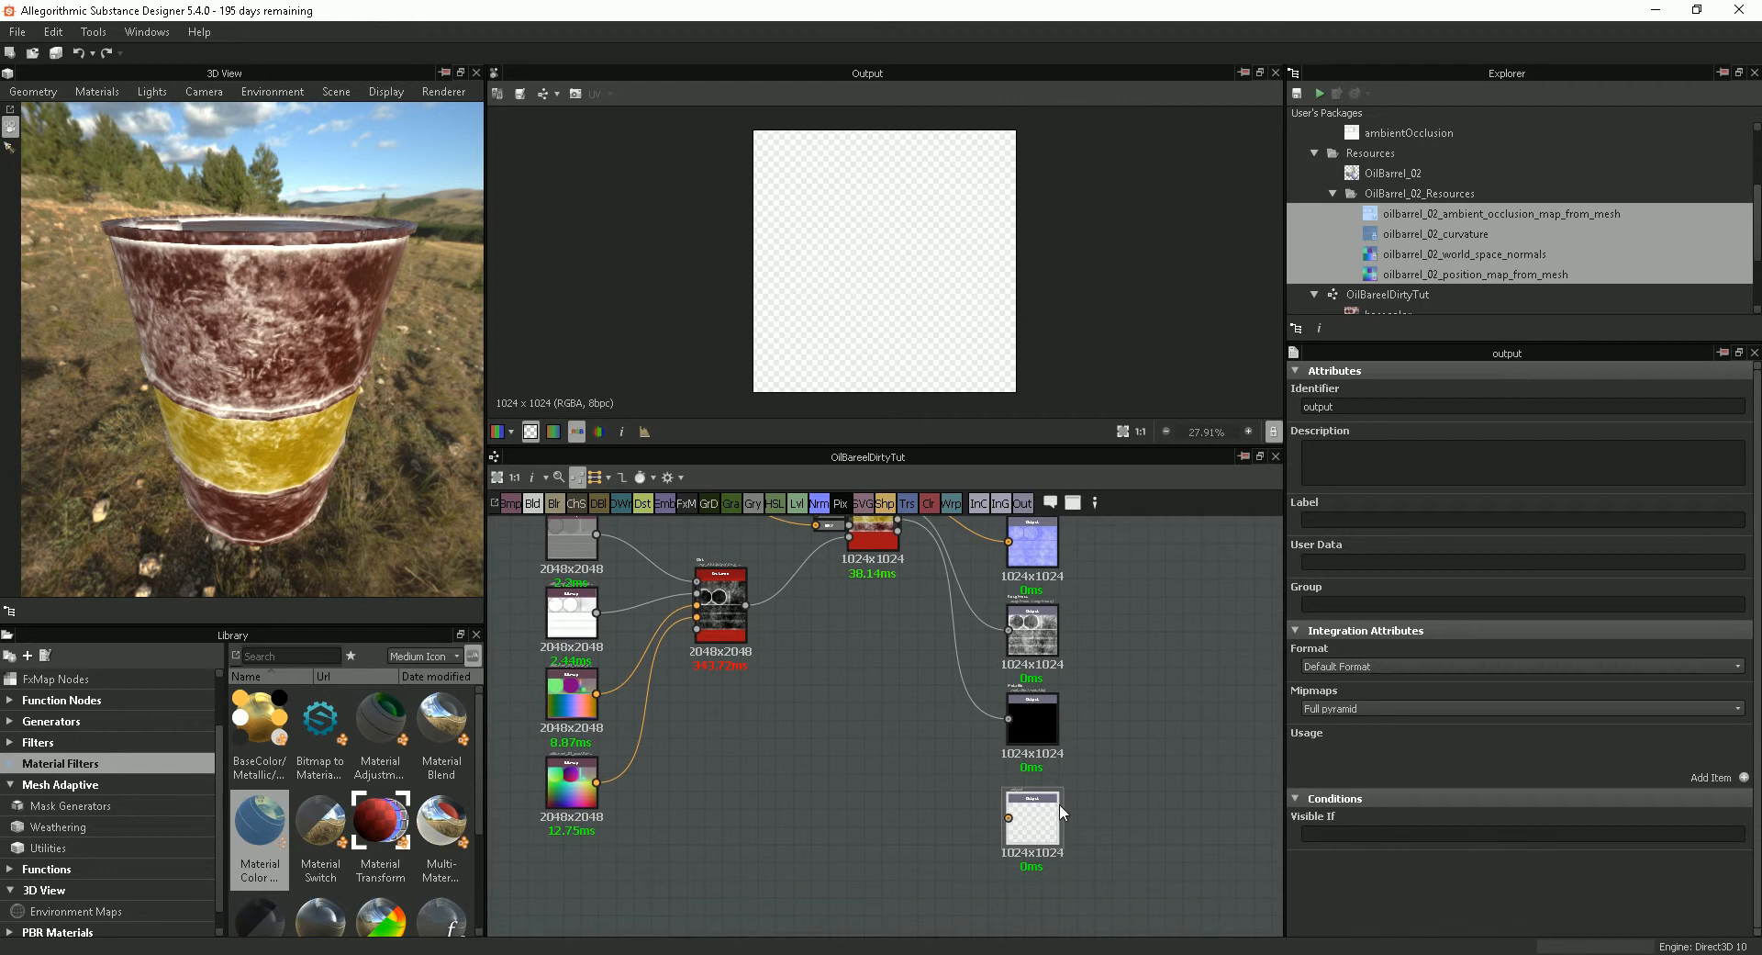
Step: Give the new output the ambientOcclusion usage, set its identifier to ambientOcclusion and its label to Ambient Occlusion
left_click(1742, 778)
left_click(1700, 750)
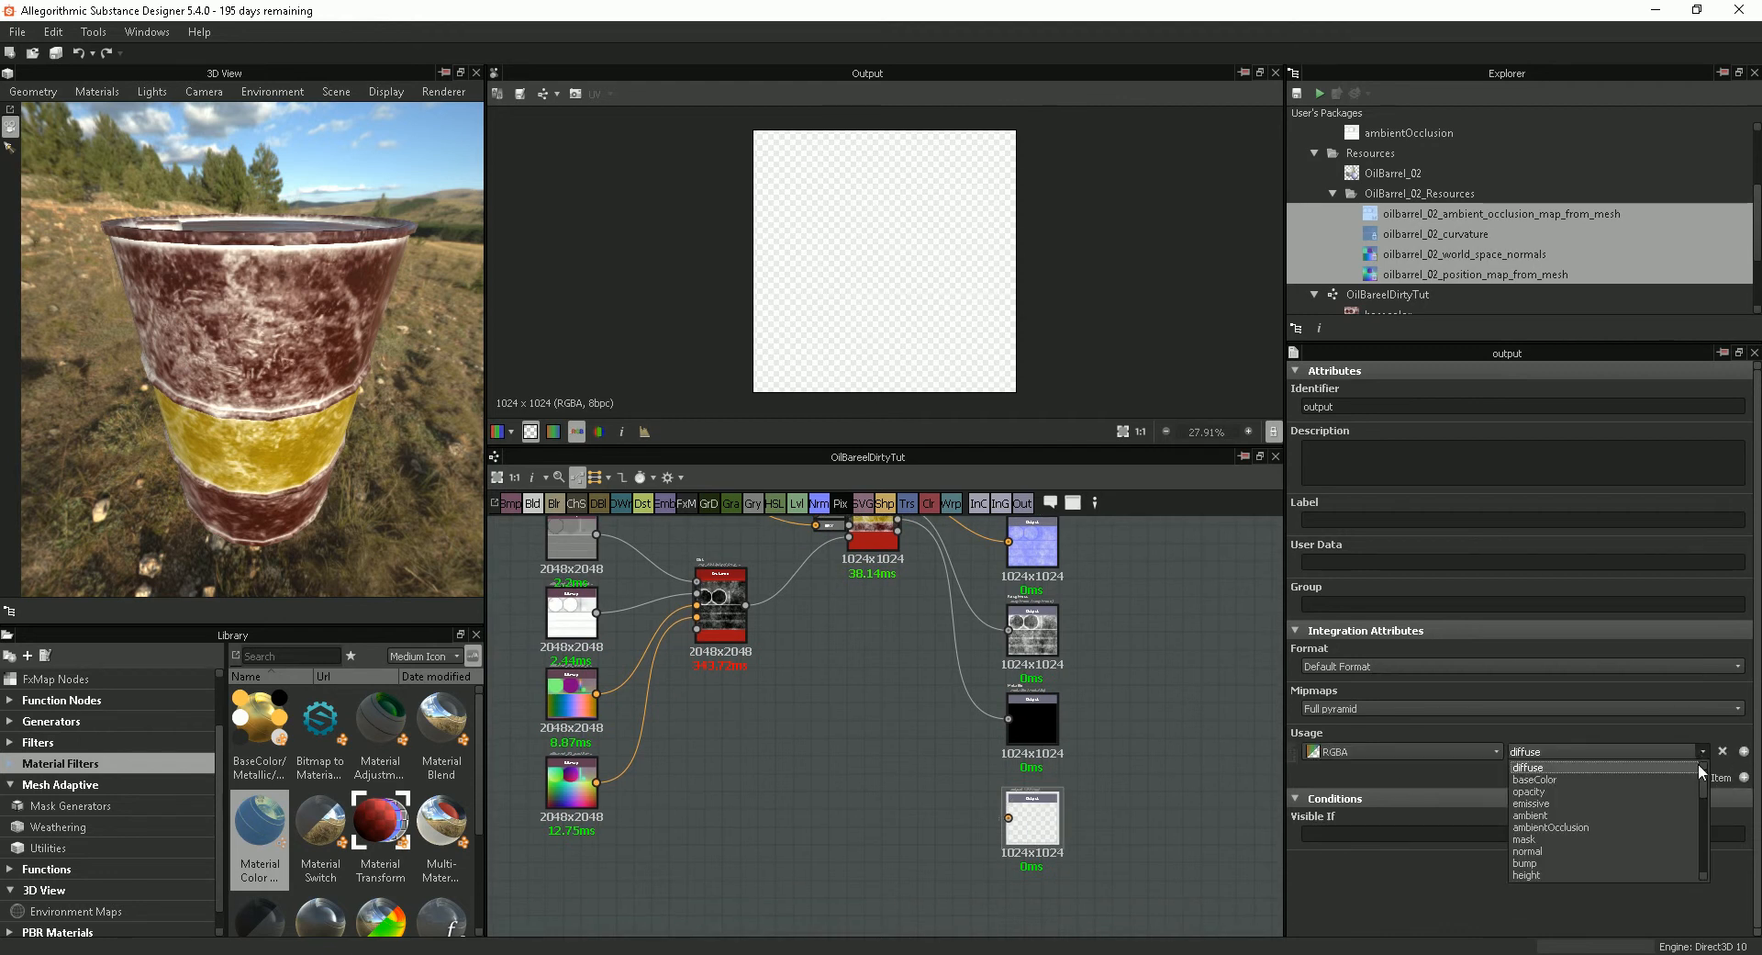
left_click(1561, 826)
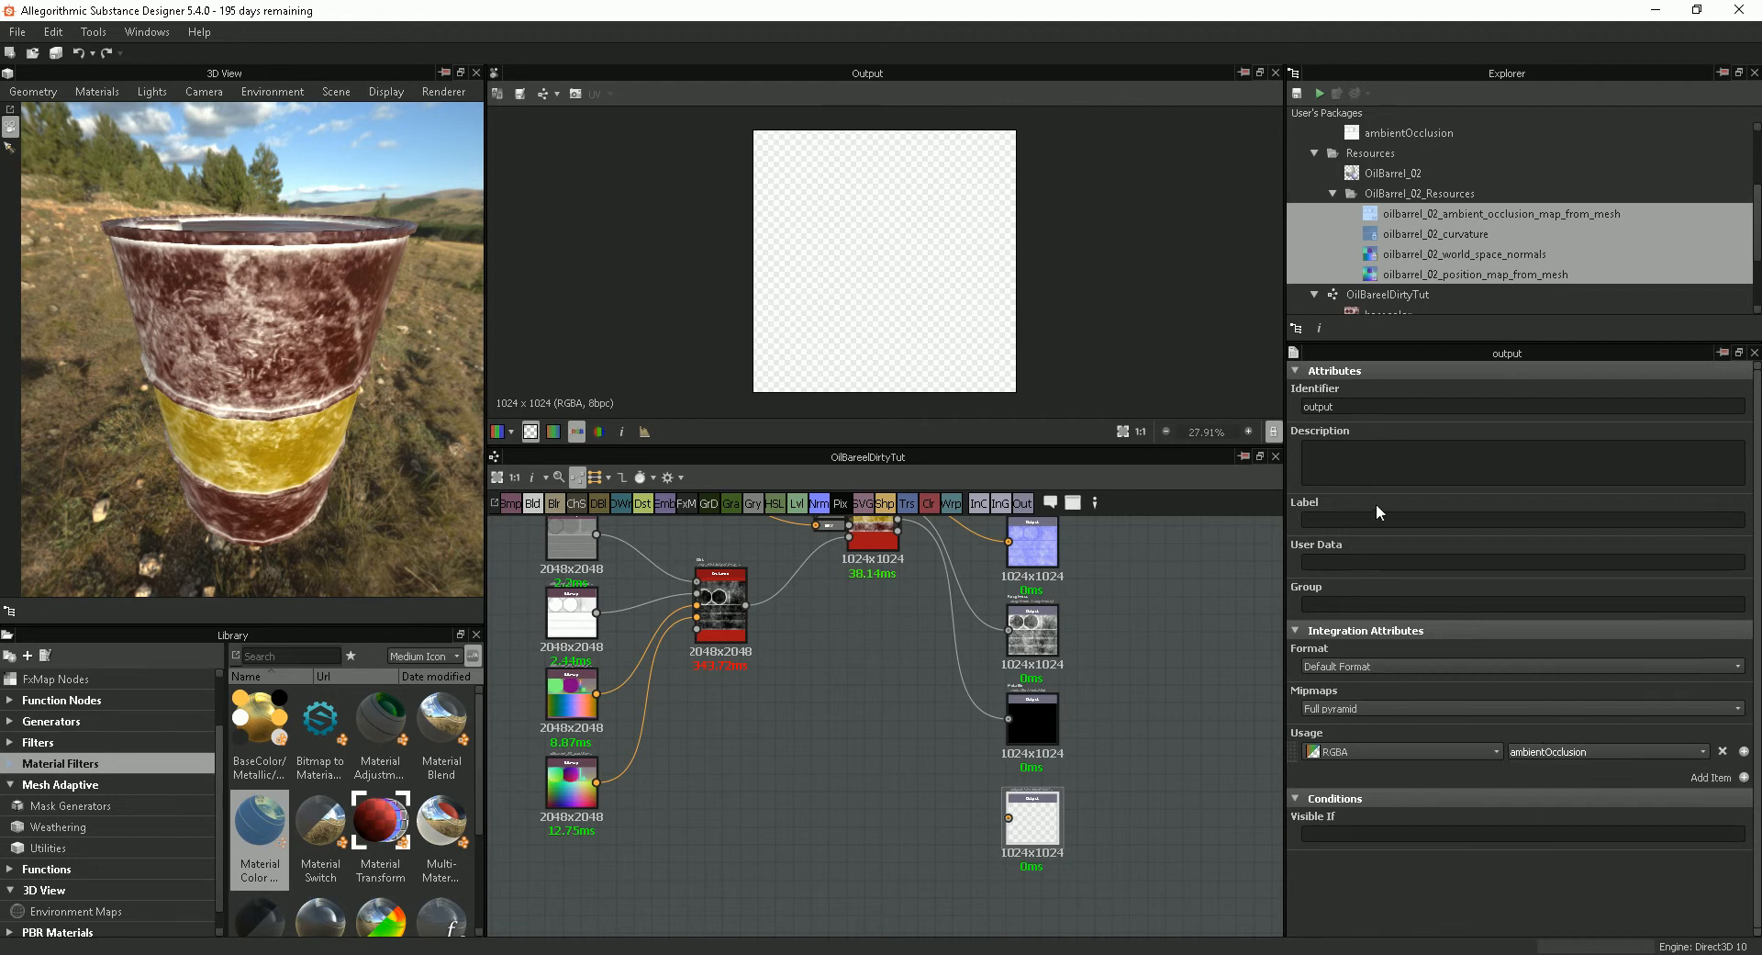
double_click(1354, 407)
type("ambientOcclusio")
left_click(912, 707)
Step: Connect the Ambient Occlusion output of Material Color Blend to the new Ambient Occlusion output node
middle_click_drag(872, 734, 856, 782)
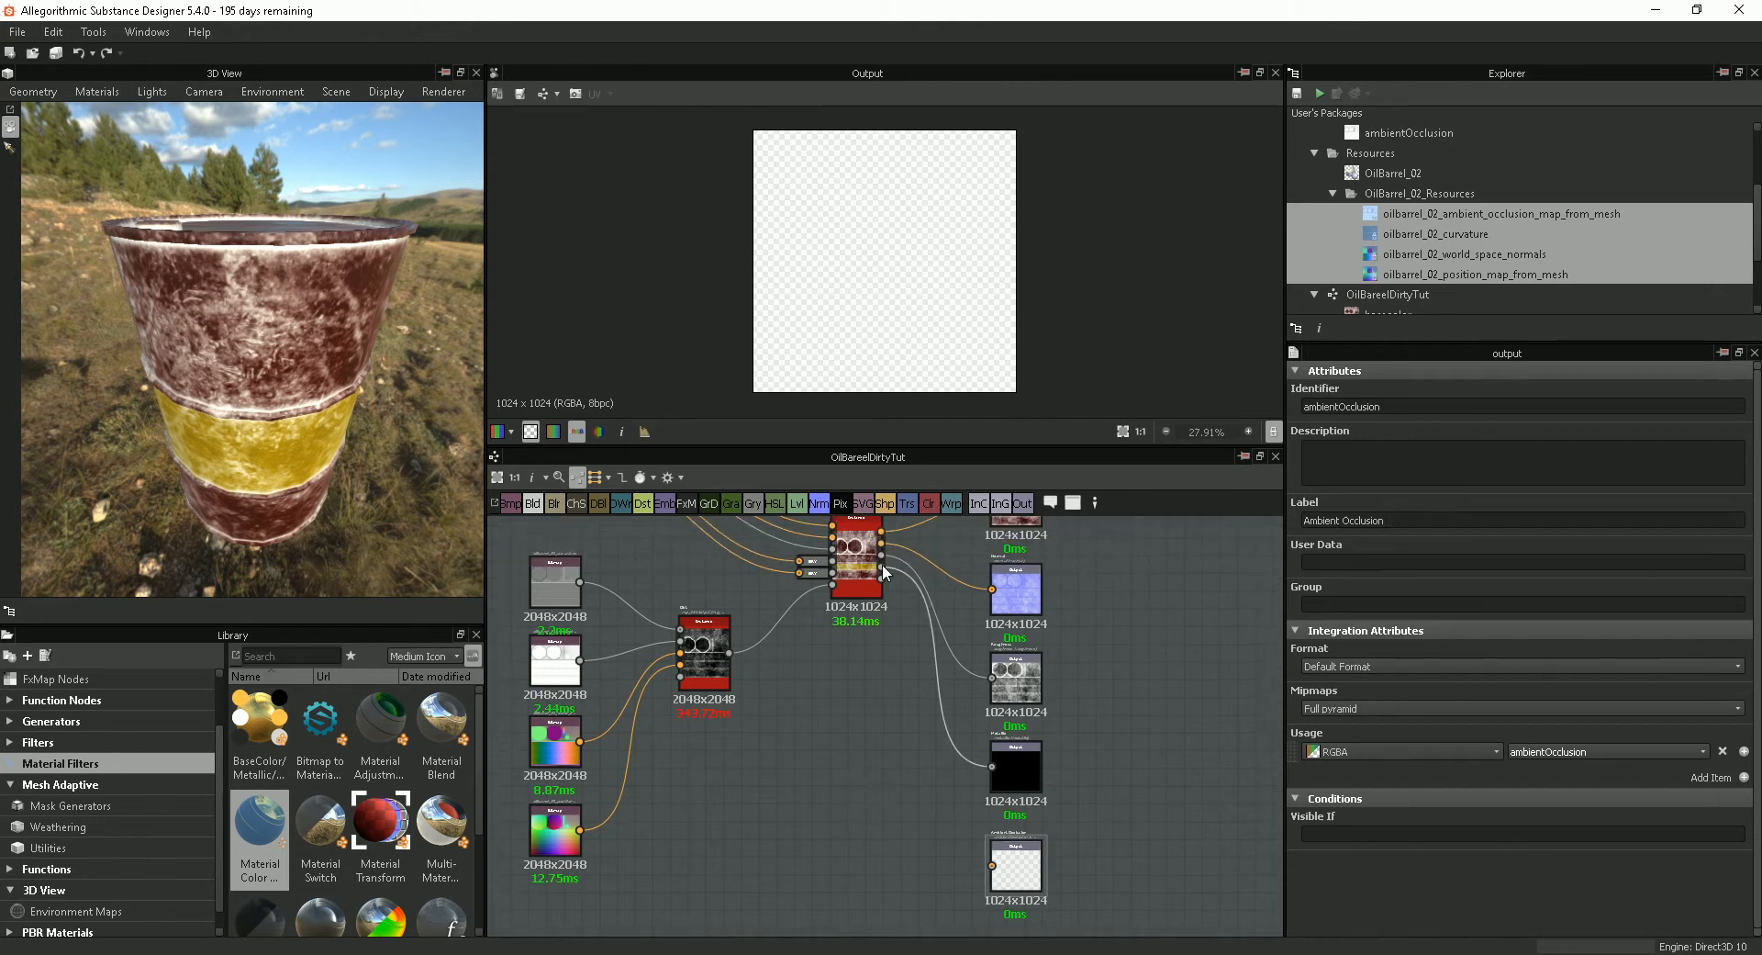
scroll(881, 583, "up", 2)
scroll(945, 729, "down", 2)
left_click_drag(904, 633, 976, 895)
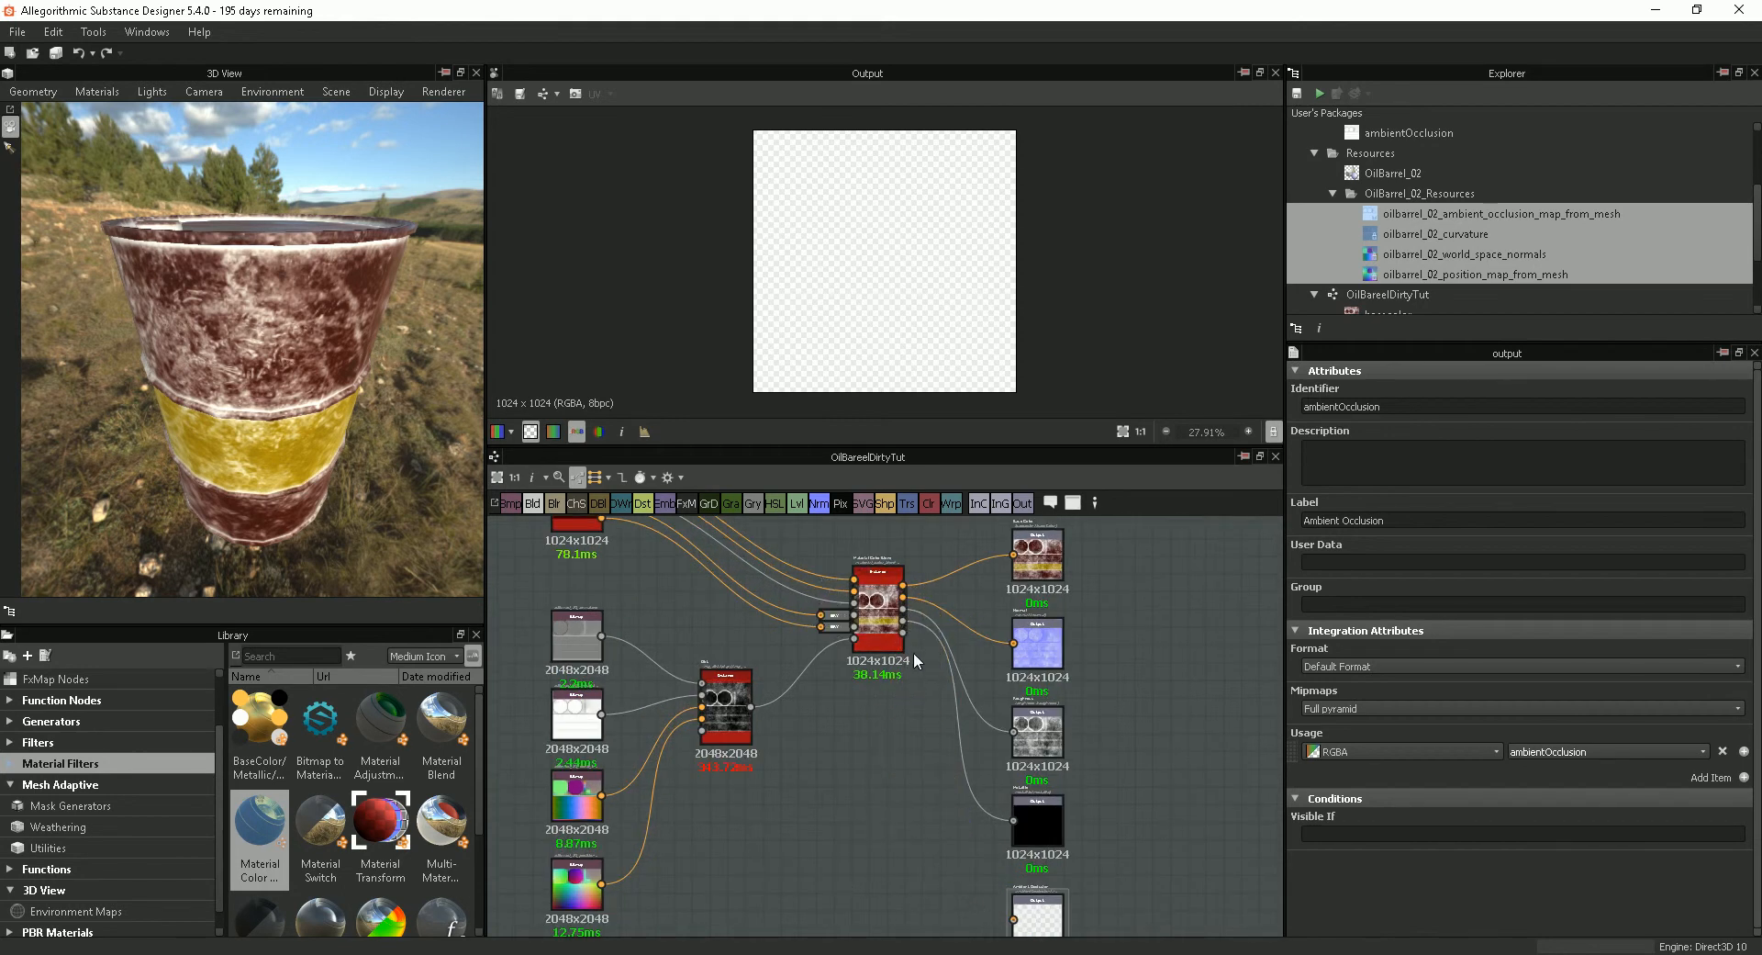
left_click_drag(904, 632, 1014, 918)
scroll(1133, 808, "down", 3)
scroll(1153, 738, "down", 2)
scroll(1120, 706, "up", 1)
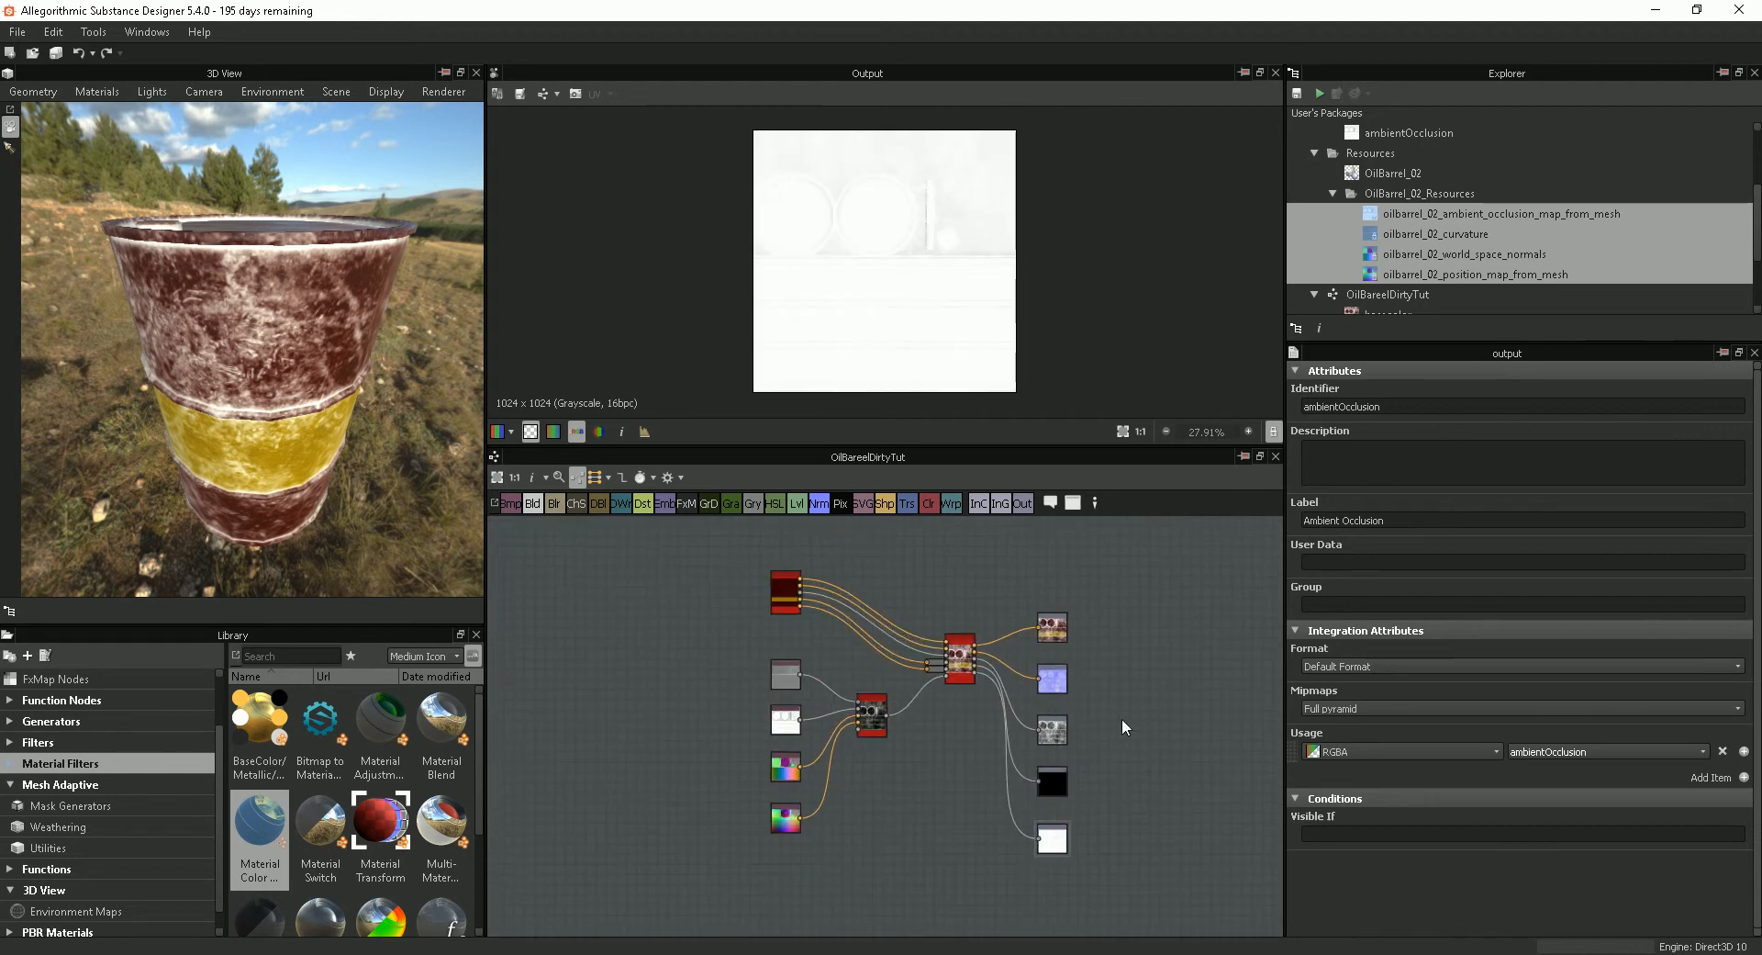
middle_click_drag(1100, 718, 1078, 720)
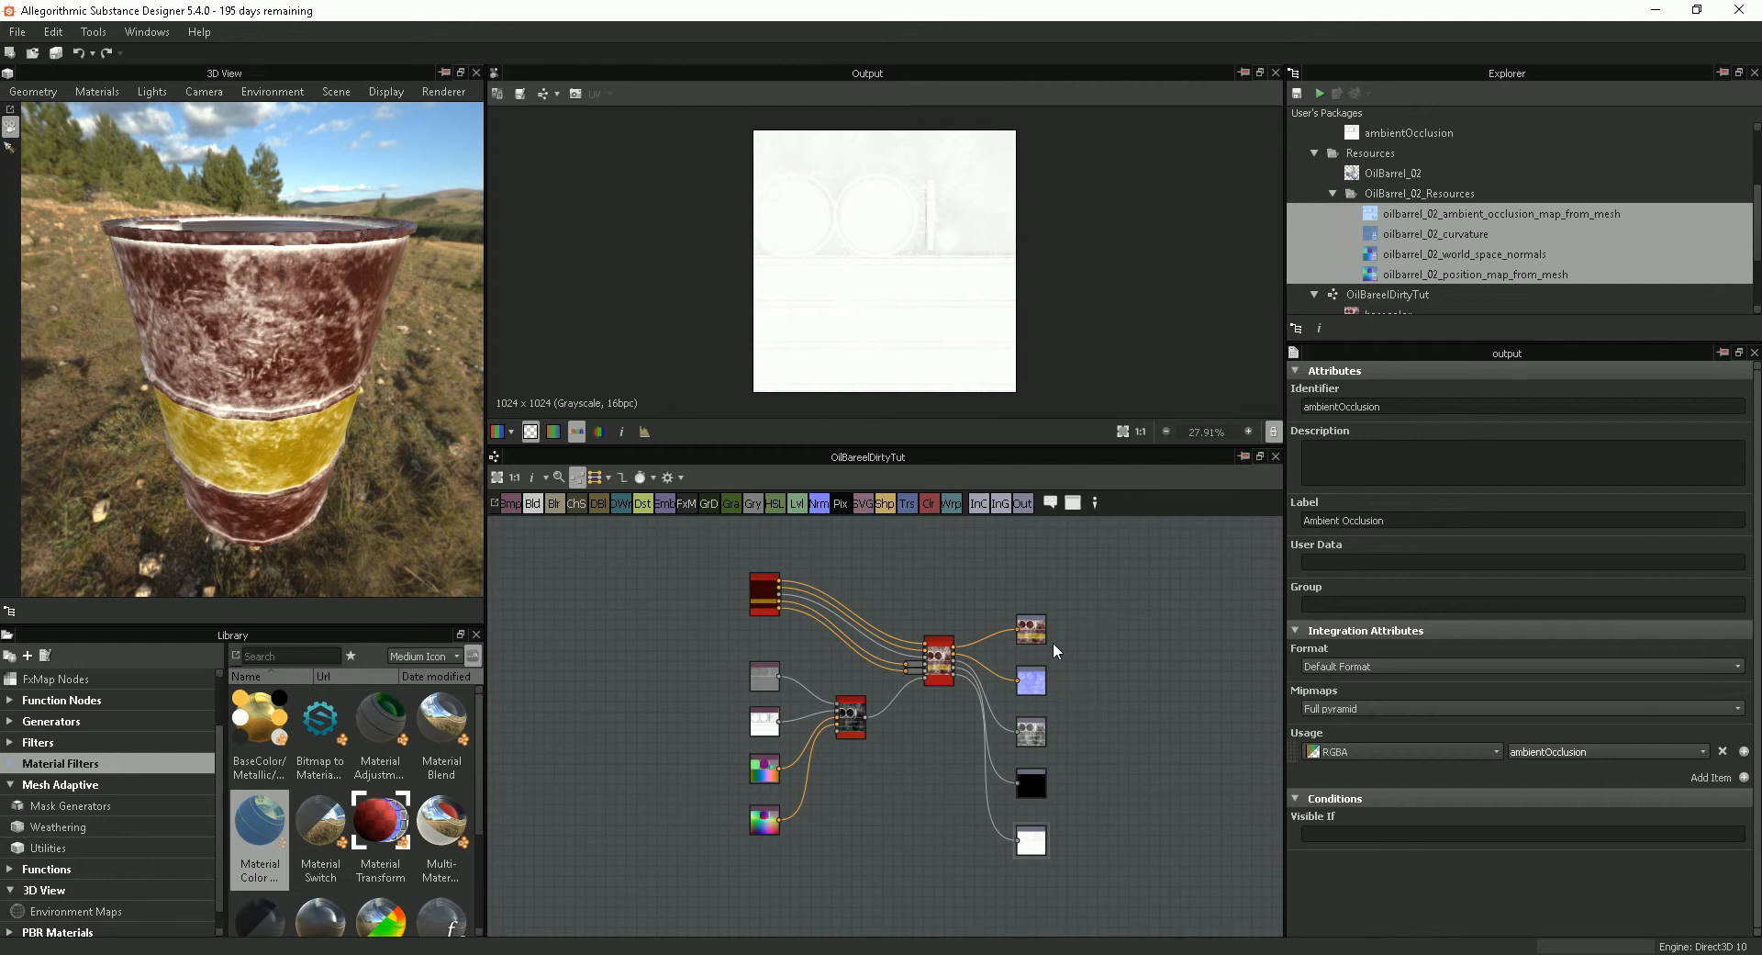
Step: Open the Material Color Blend parameters, collapse the Channels group and show the node's base color in the 2D view
scroll(991, 606, "up", 5)
scroll(955, 633, "up", 2)
left_click(950, 629)
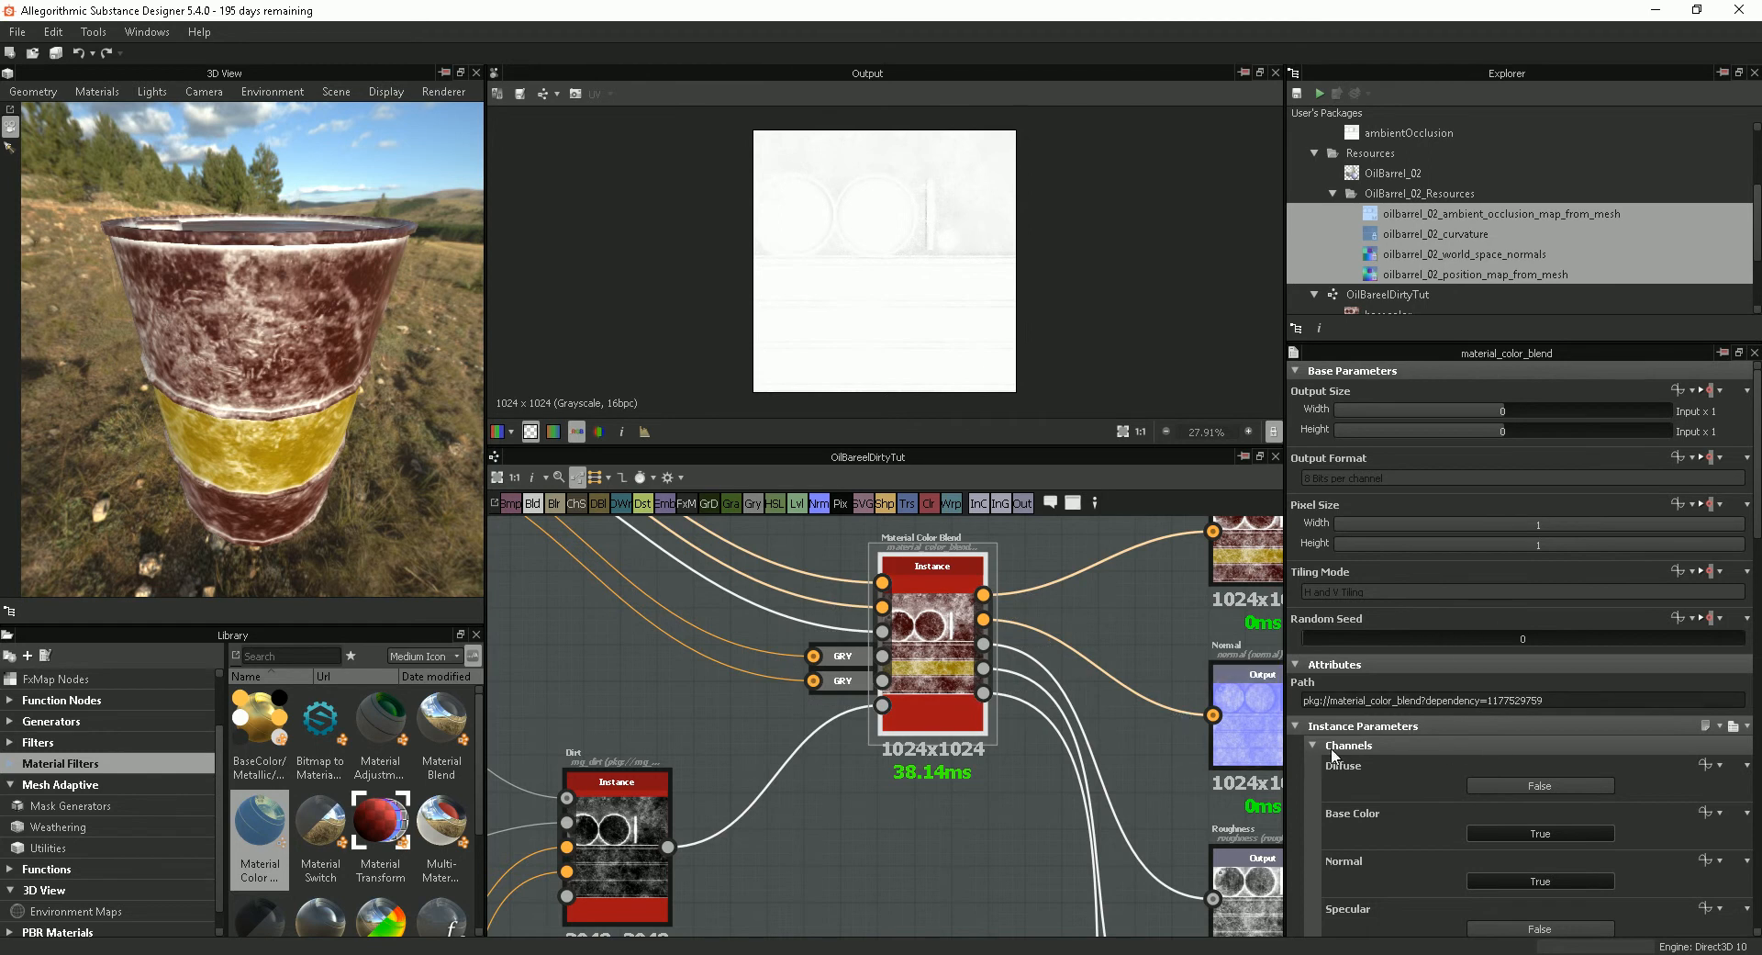
left_click_drag(1757, 511, 1735, 590)
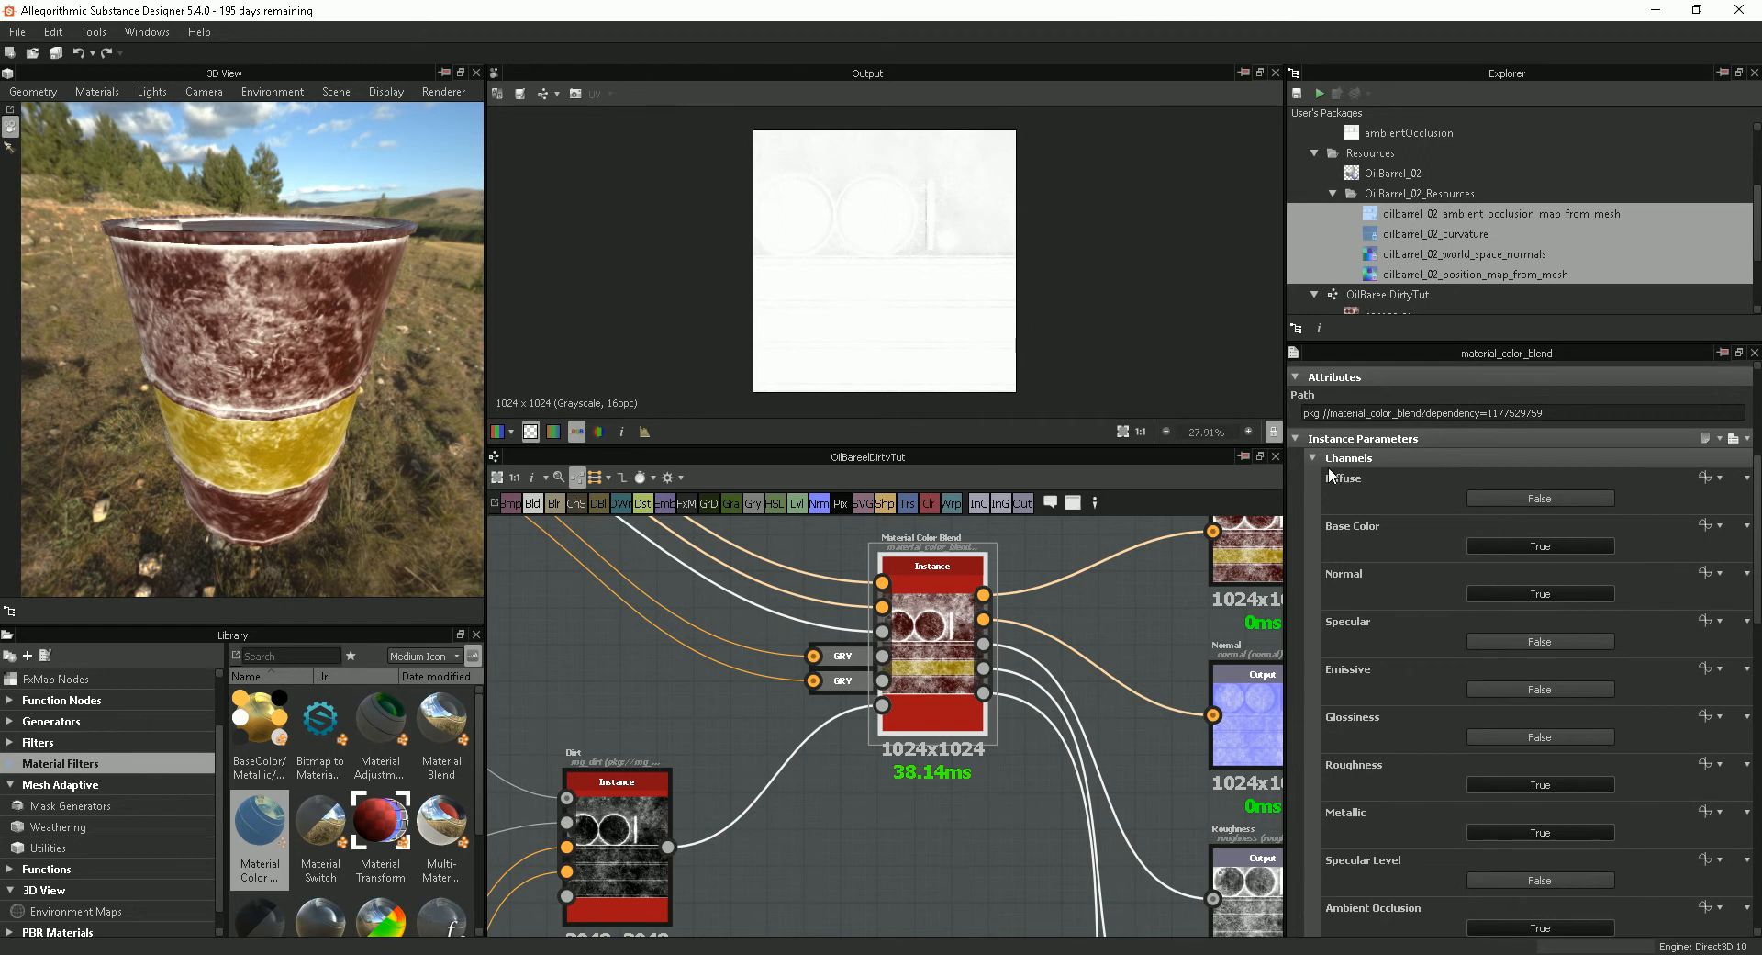
left_click(1309, 457)
scroll(1456, 521, "down", 1)
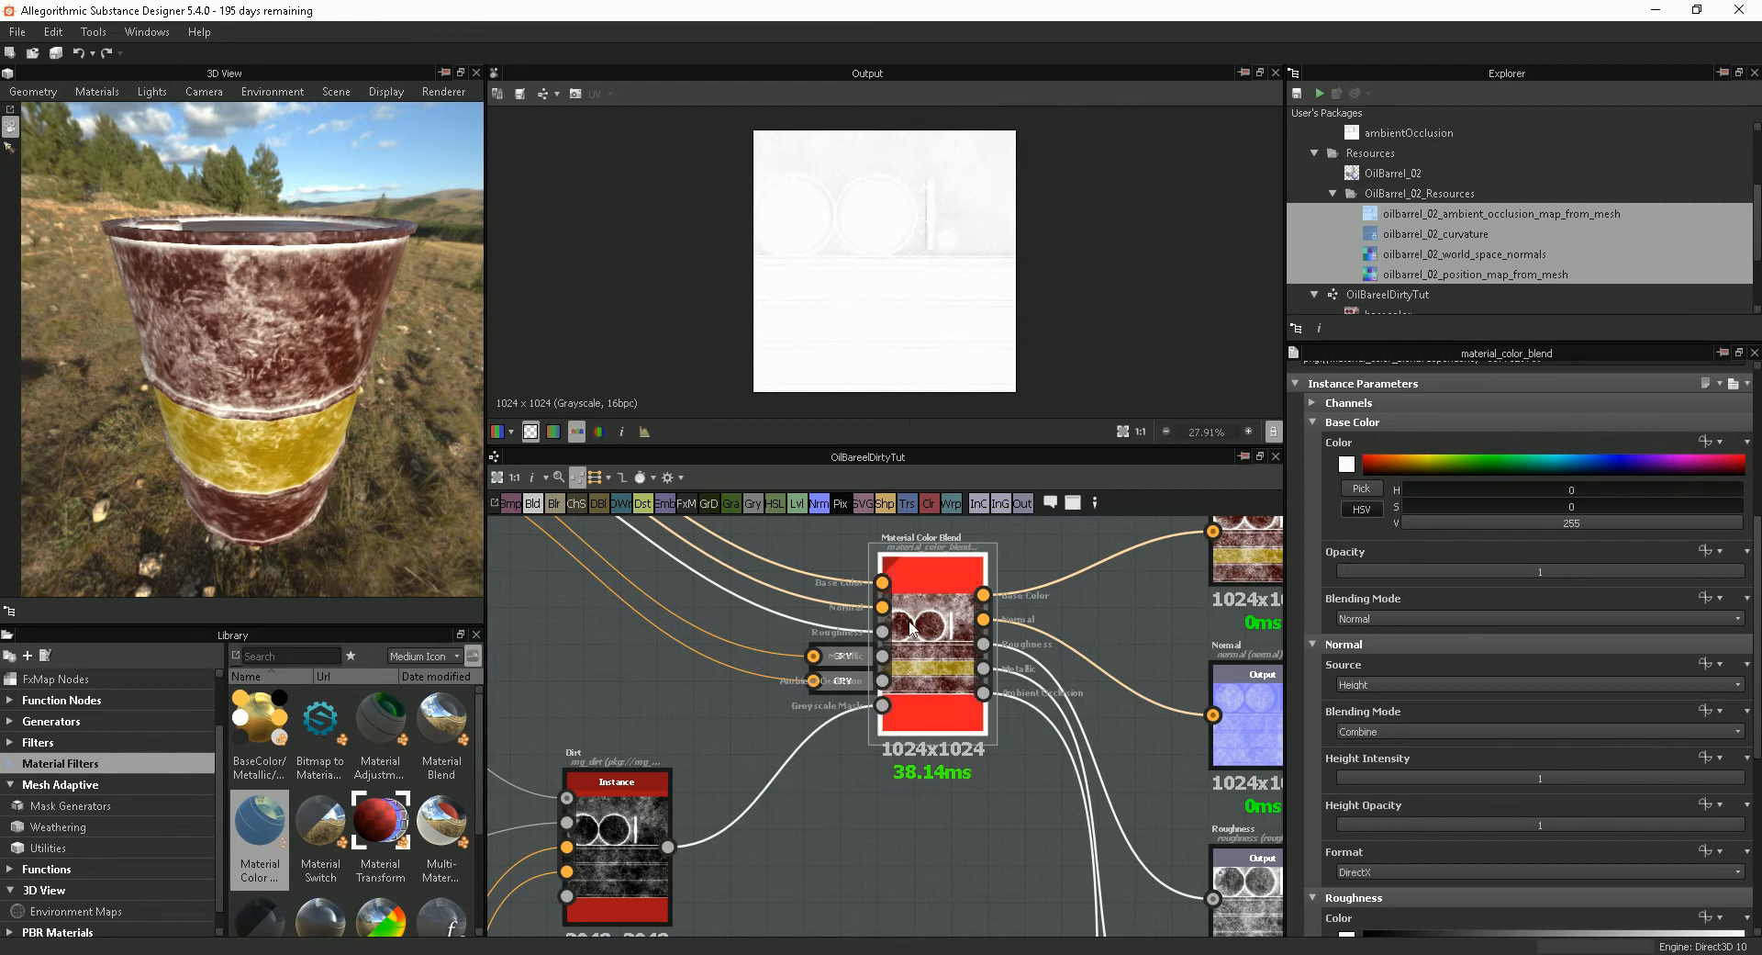
double_click(958, 648)
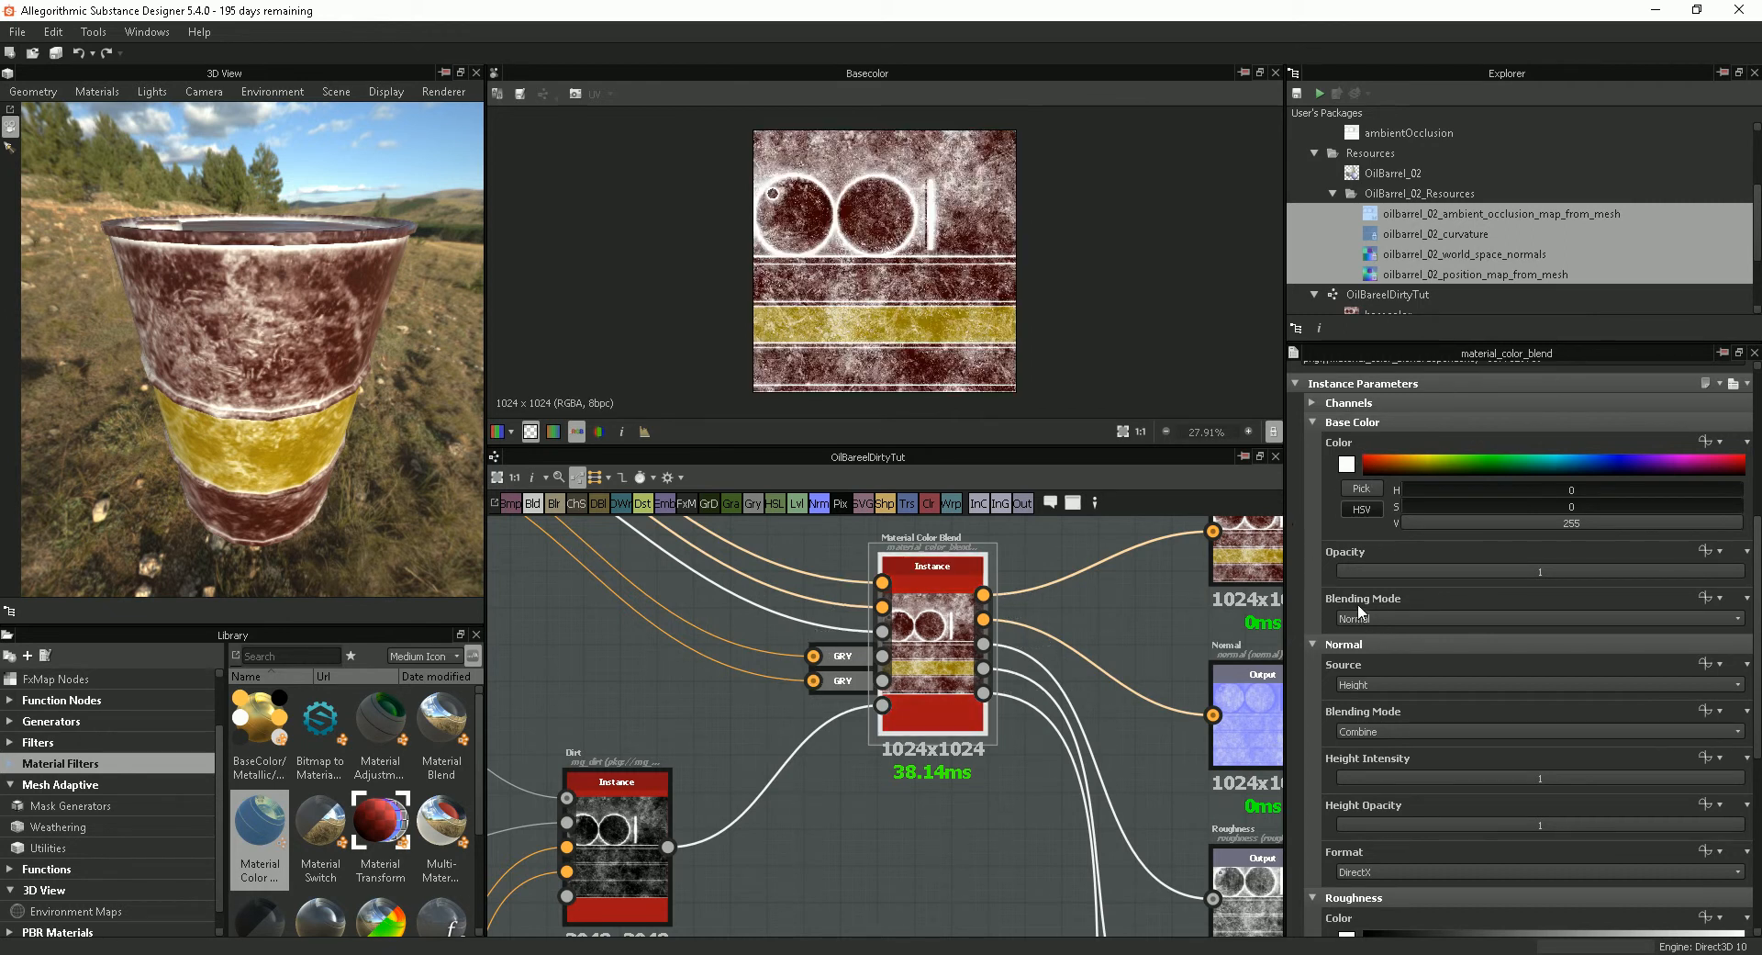
Step: Set the Base Color of Material Color Blend to a very dark brown with H 29, S 223 and V 26
left_click(1347, 463)
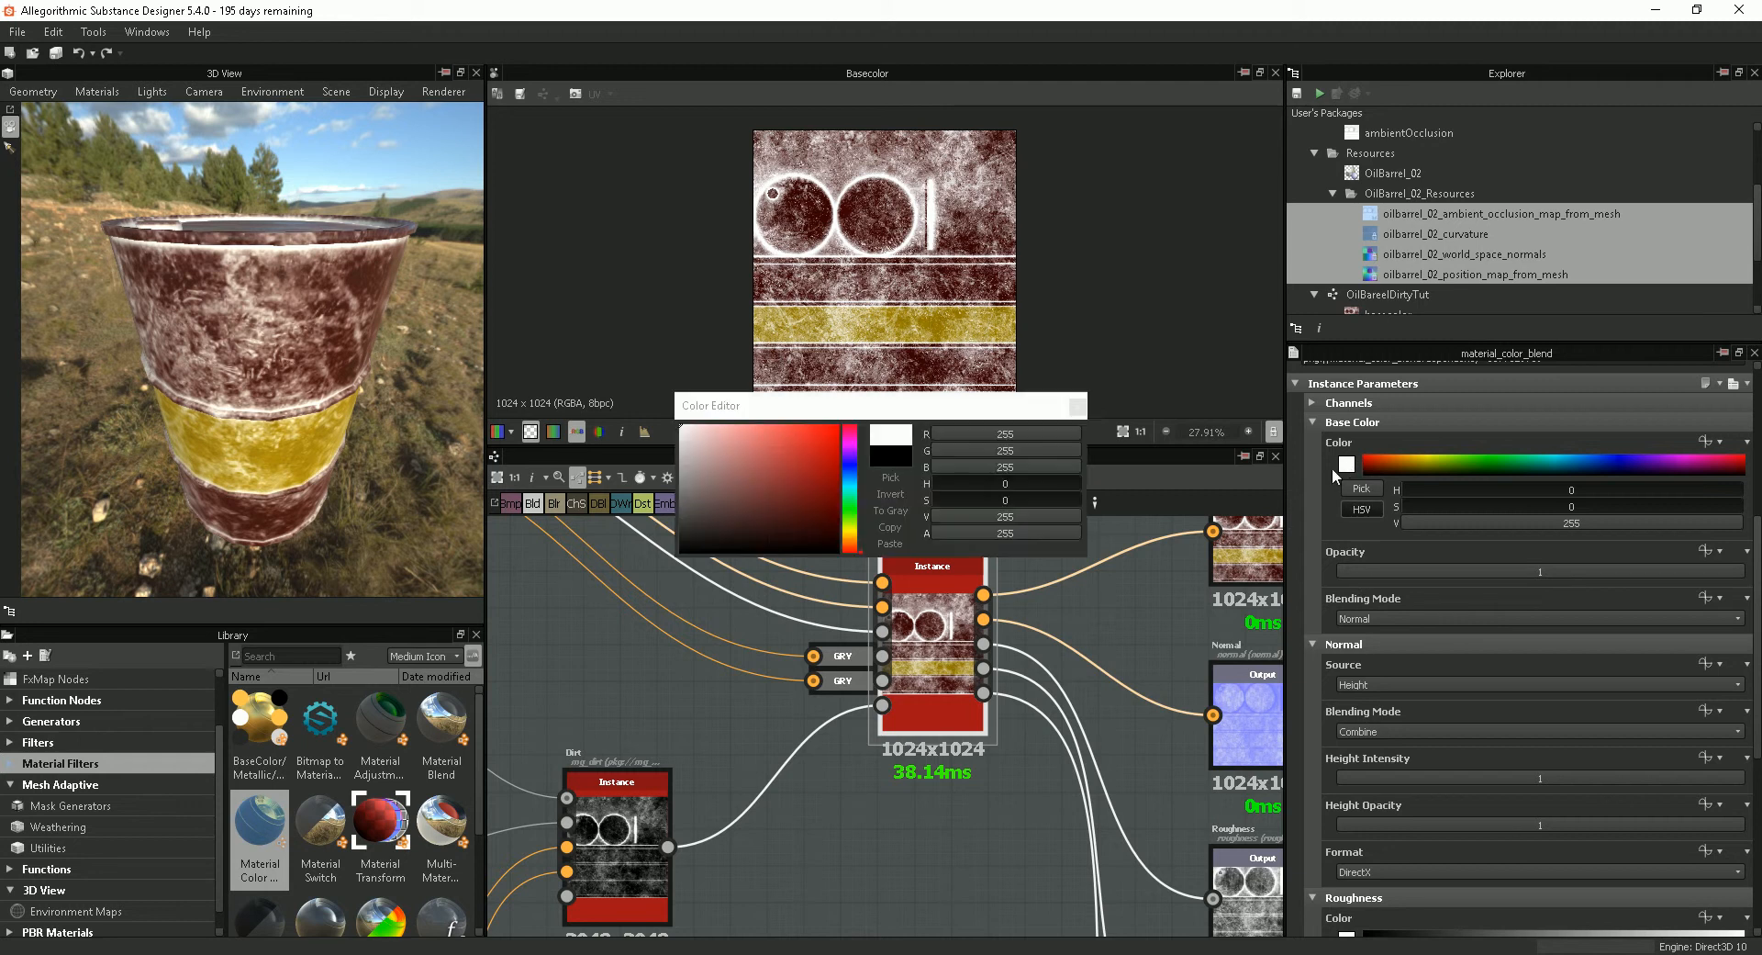
left_click(824, 527)
left_click(850, 533)
left_click(850, 542)
left_click(818, 534)
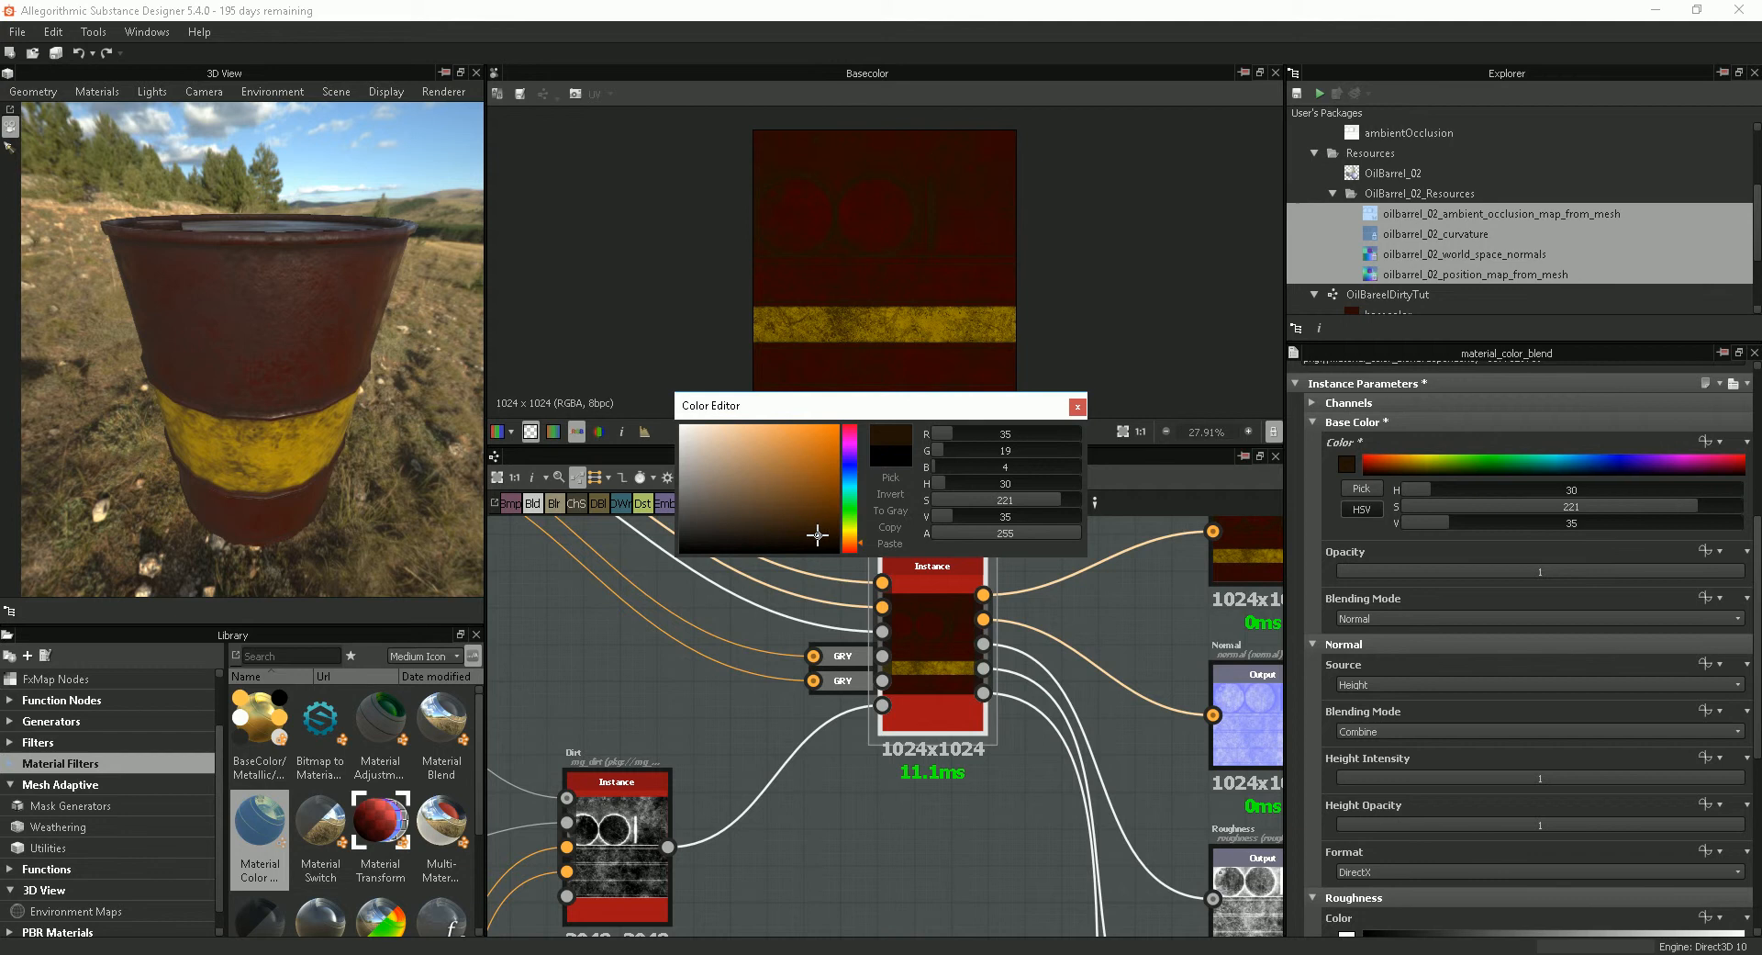
left_click(814, 532)
left_click(813, 535)
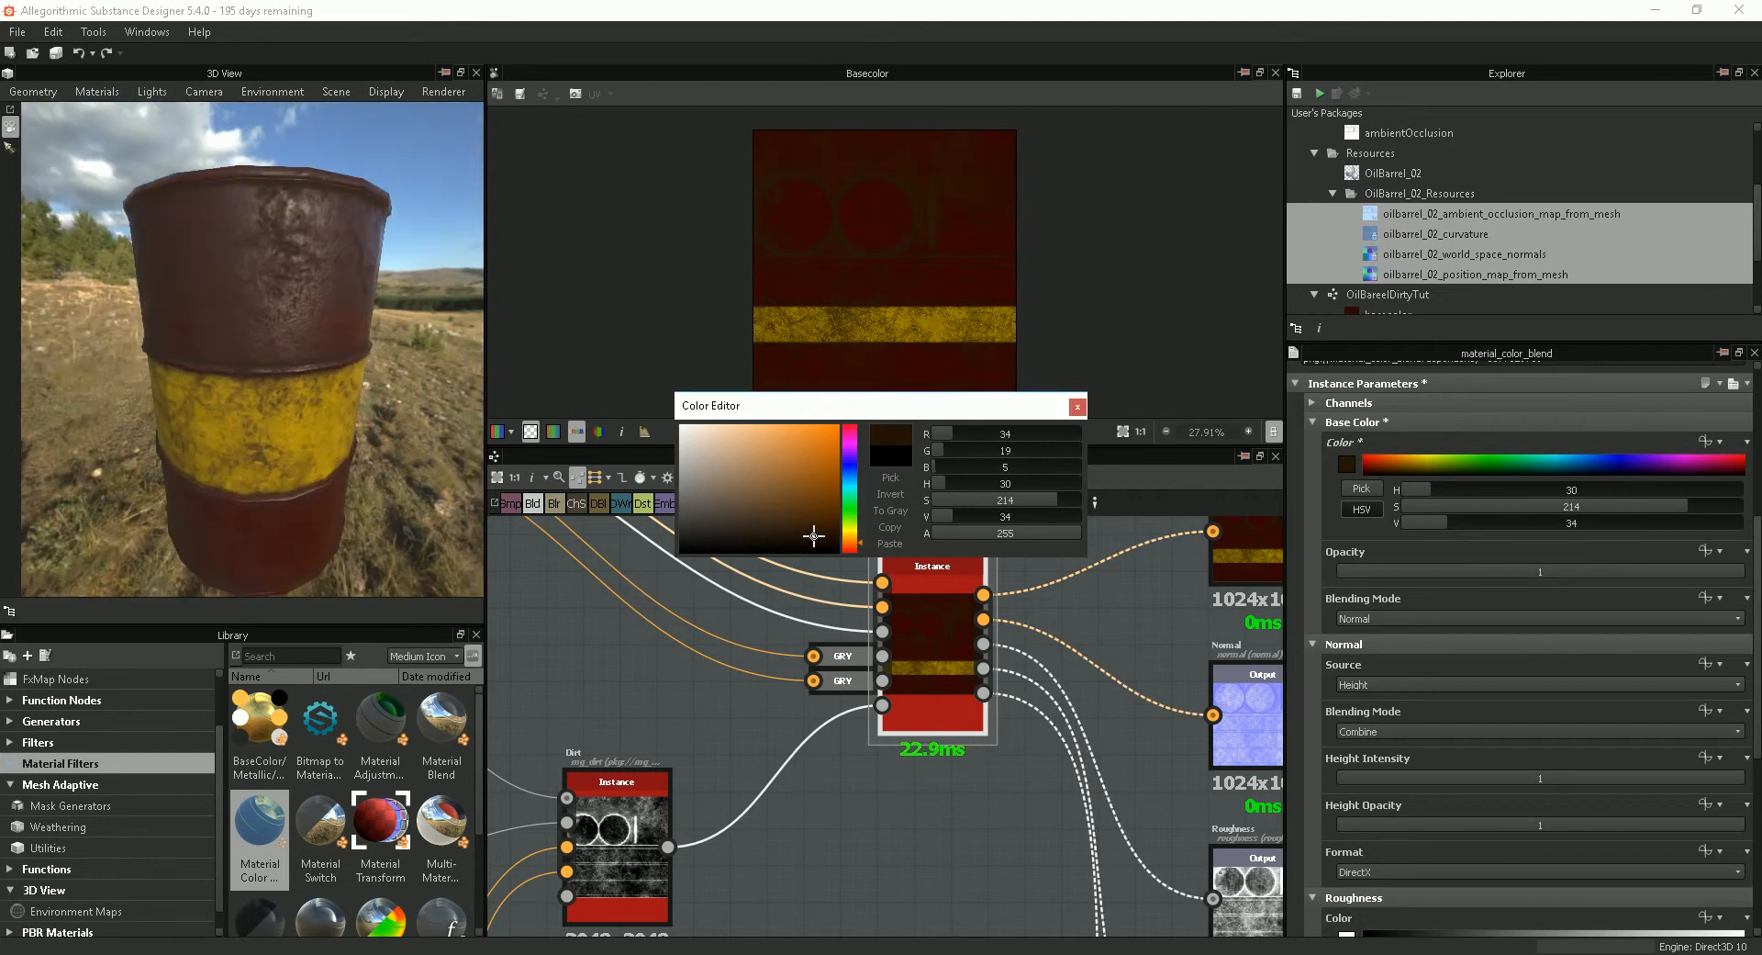
left_click(819, 540)
left_click_drag(258, 396, 301, 378)
left_click(1078, 407)
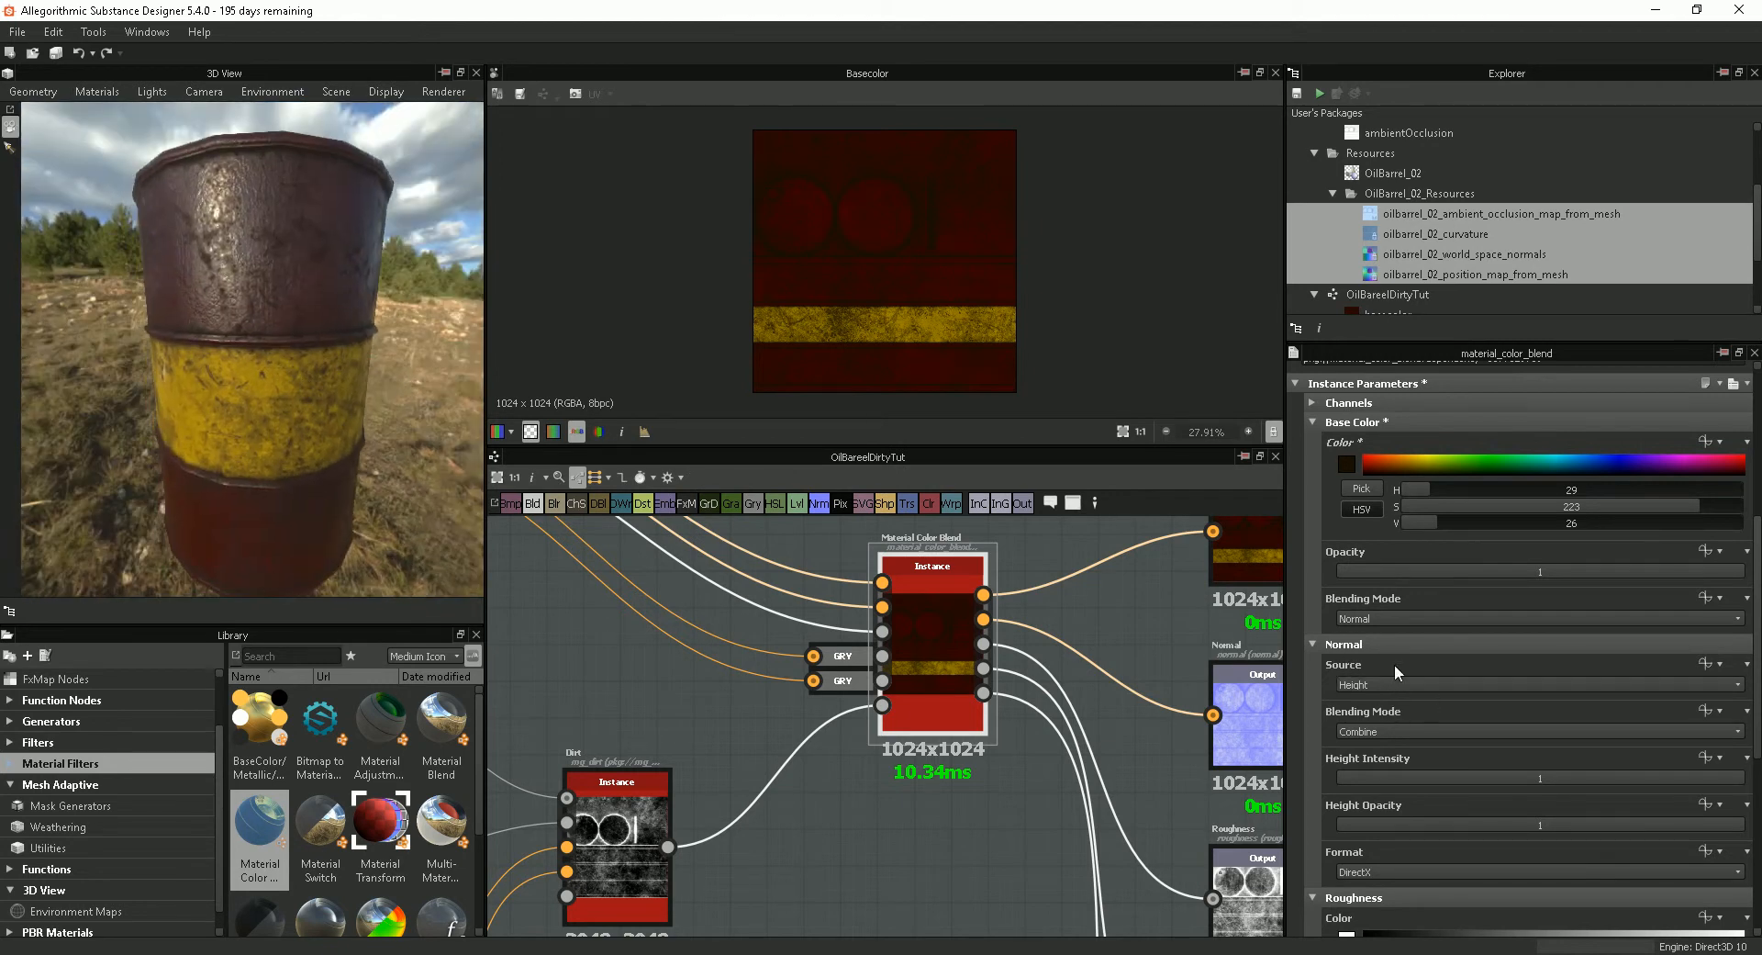
Step: Set the Base Color blending mode of Material Color Blend to Multiply and its opacity to 0.77
left_click(1428, 613)
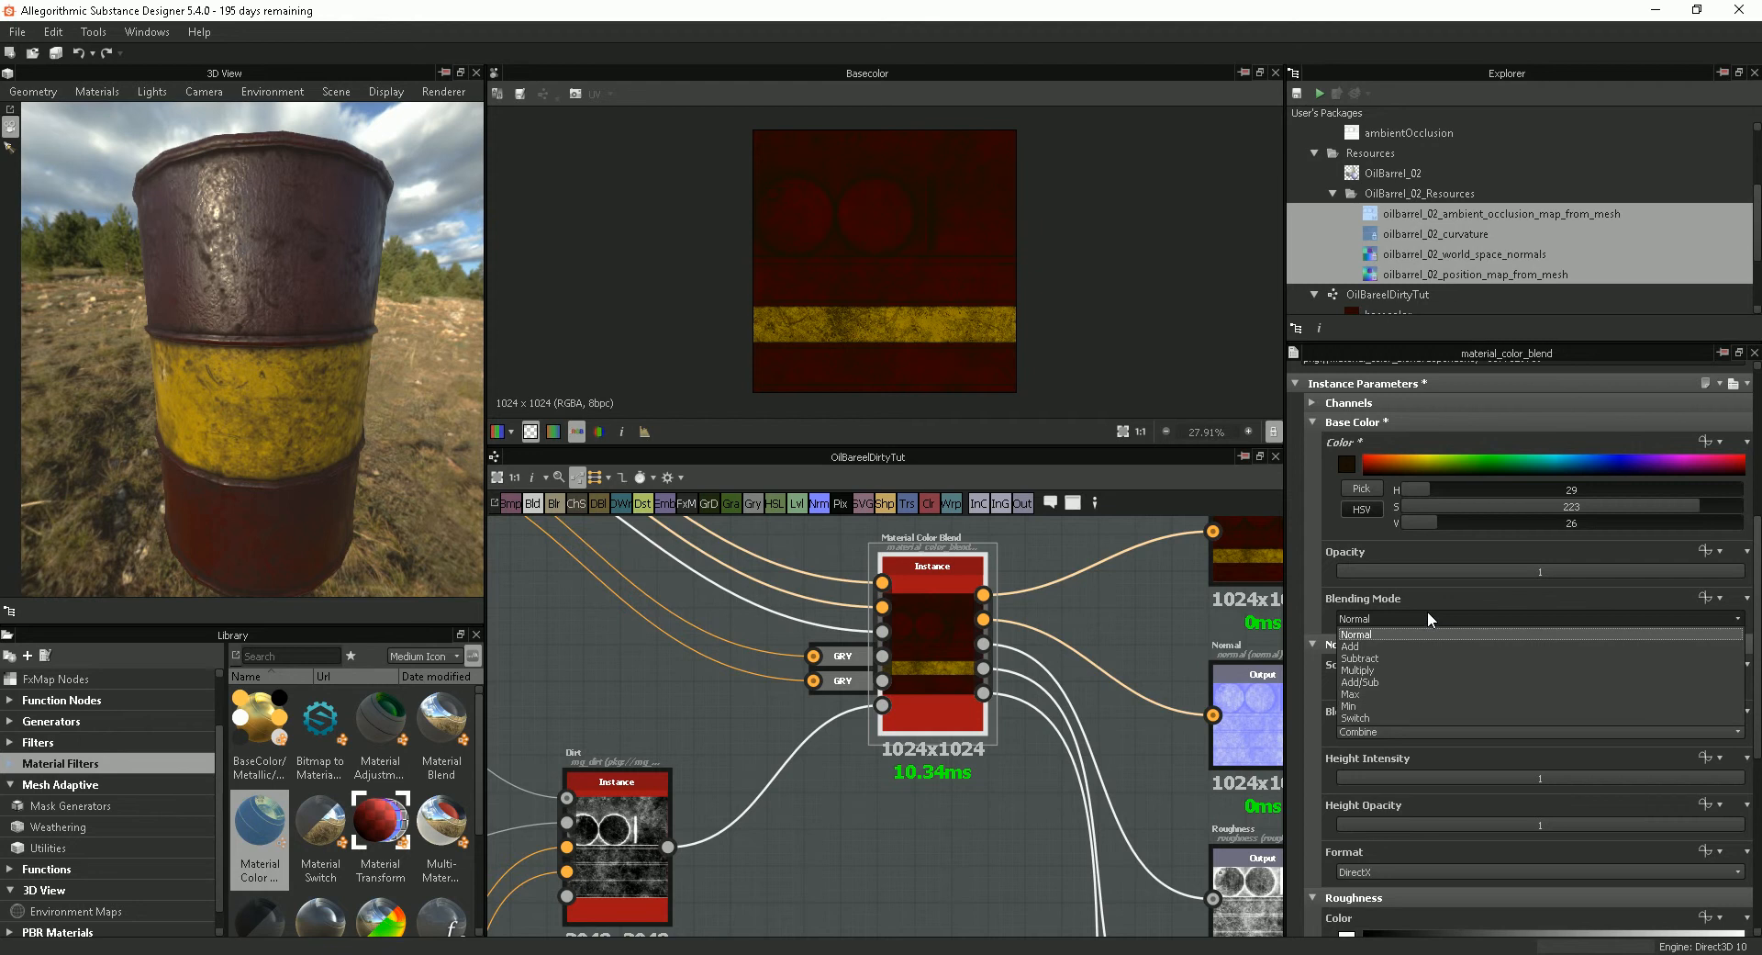
left_click(1379, 664)
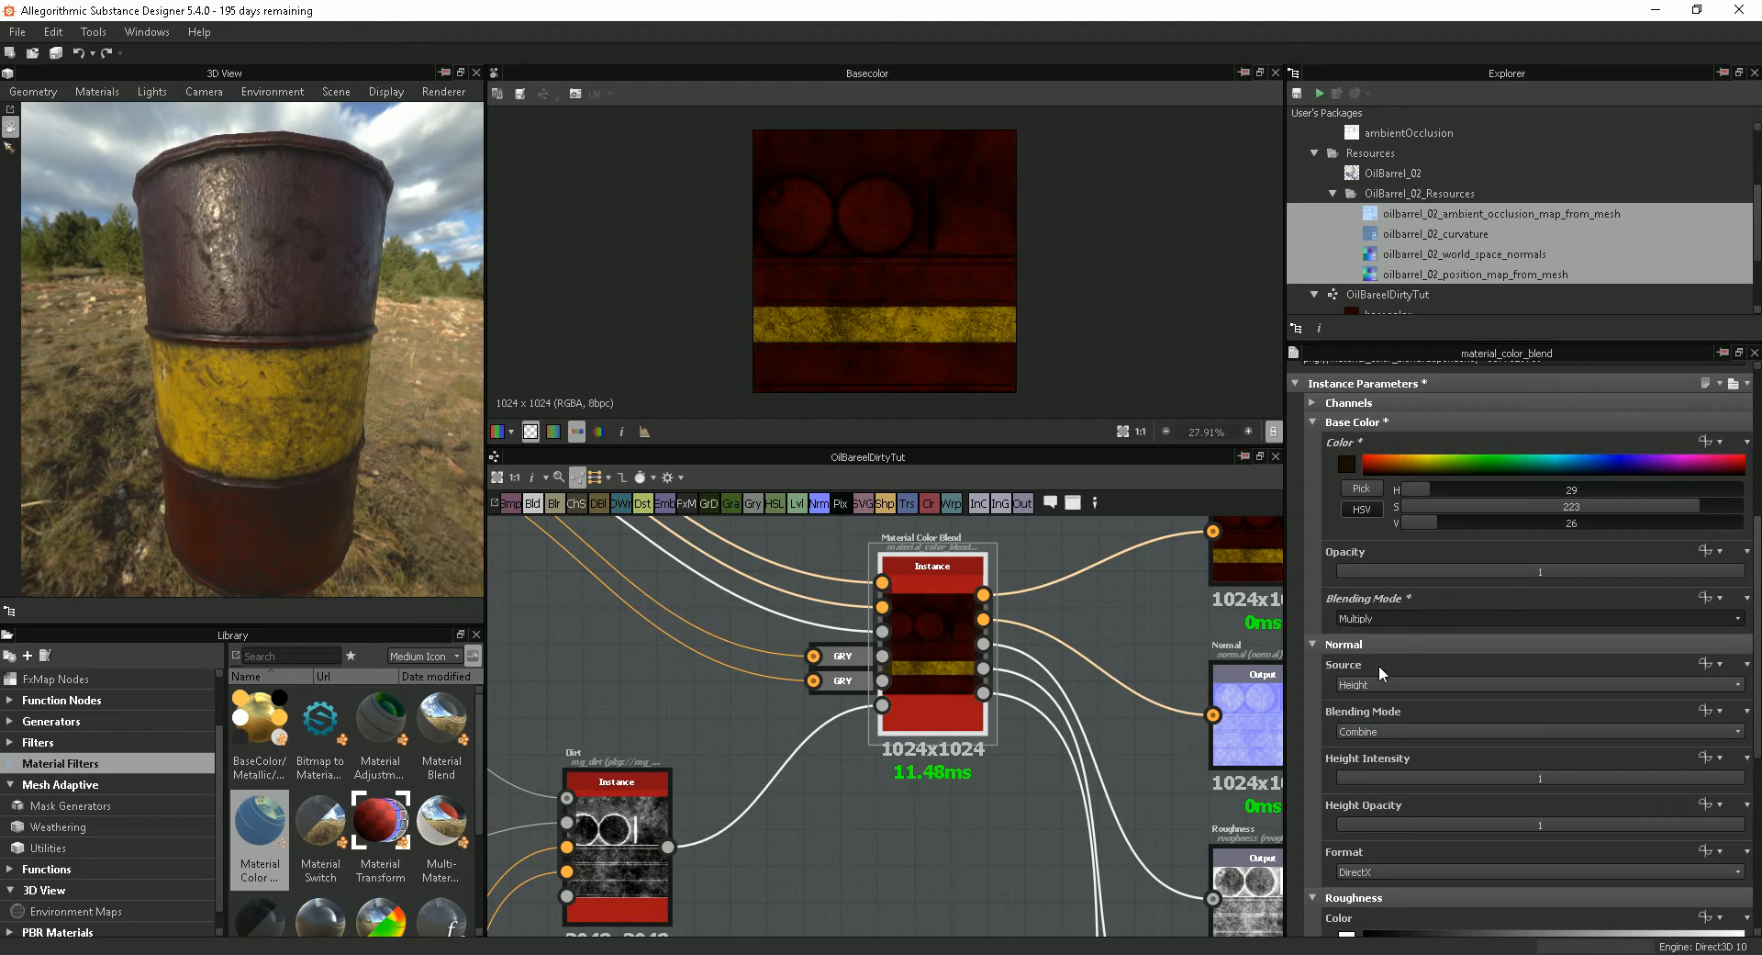
left_click_drag(304, 413, 279, 411)
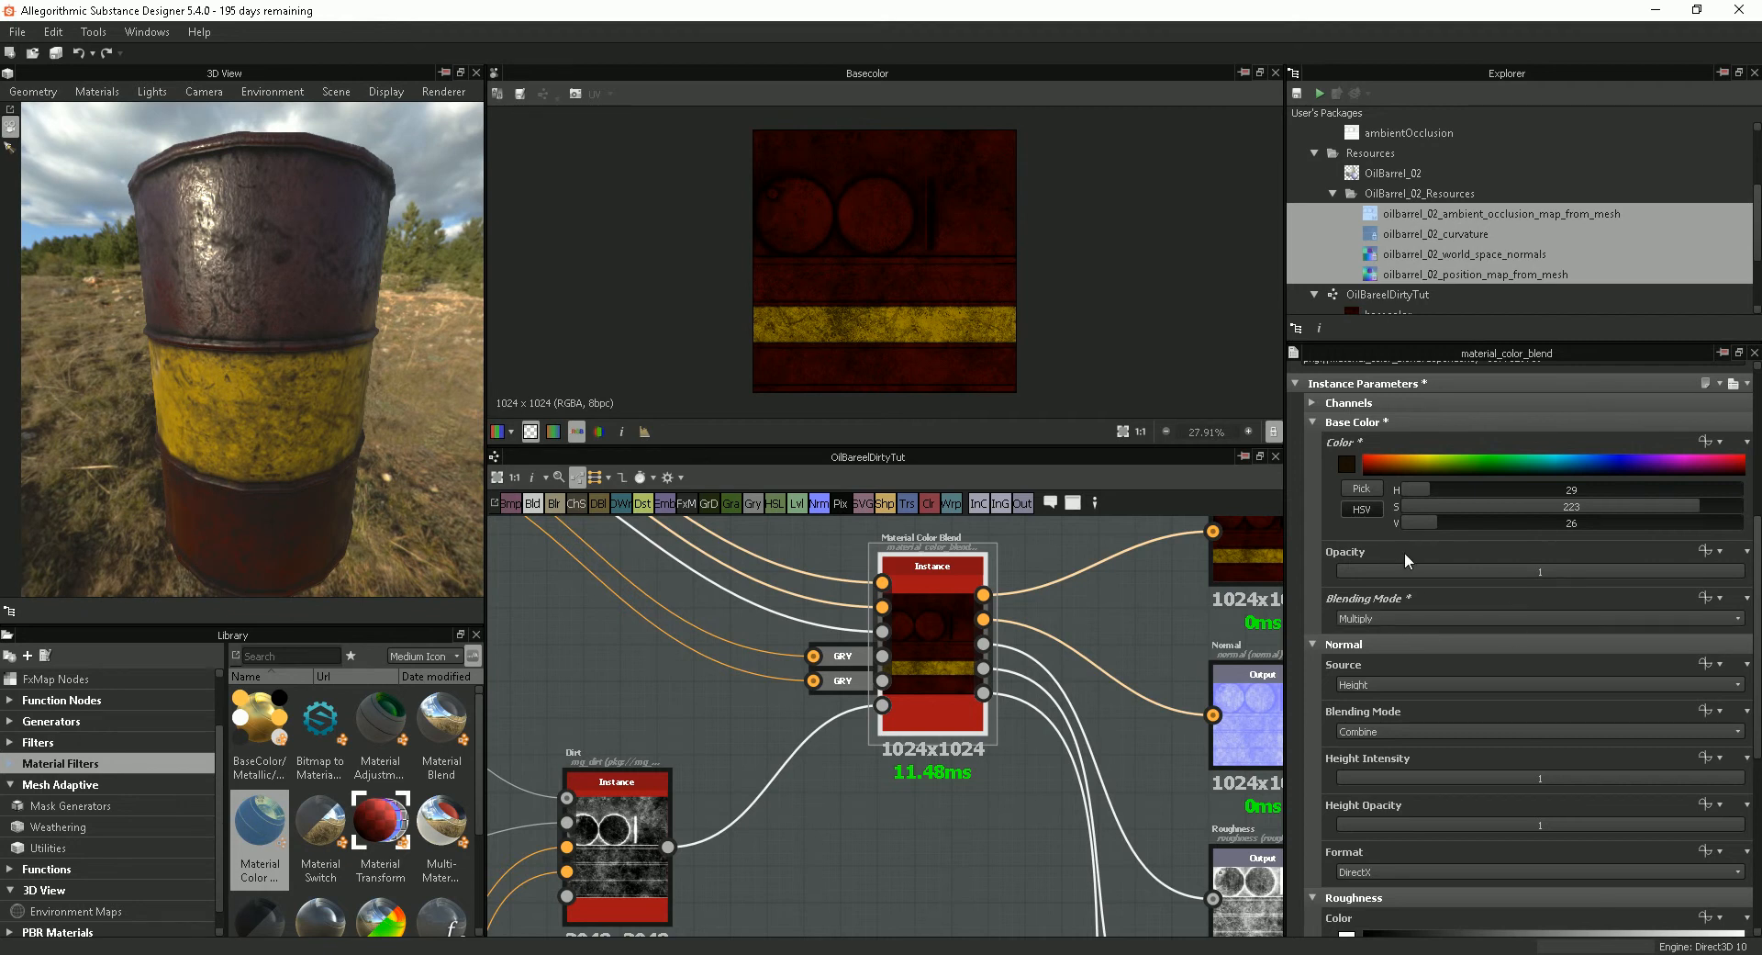
left_click_drag(1446, 566, 1650, 569)
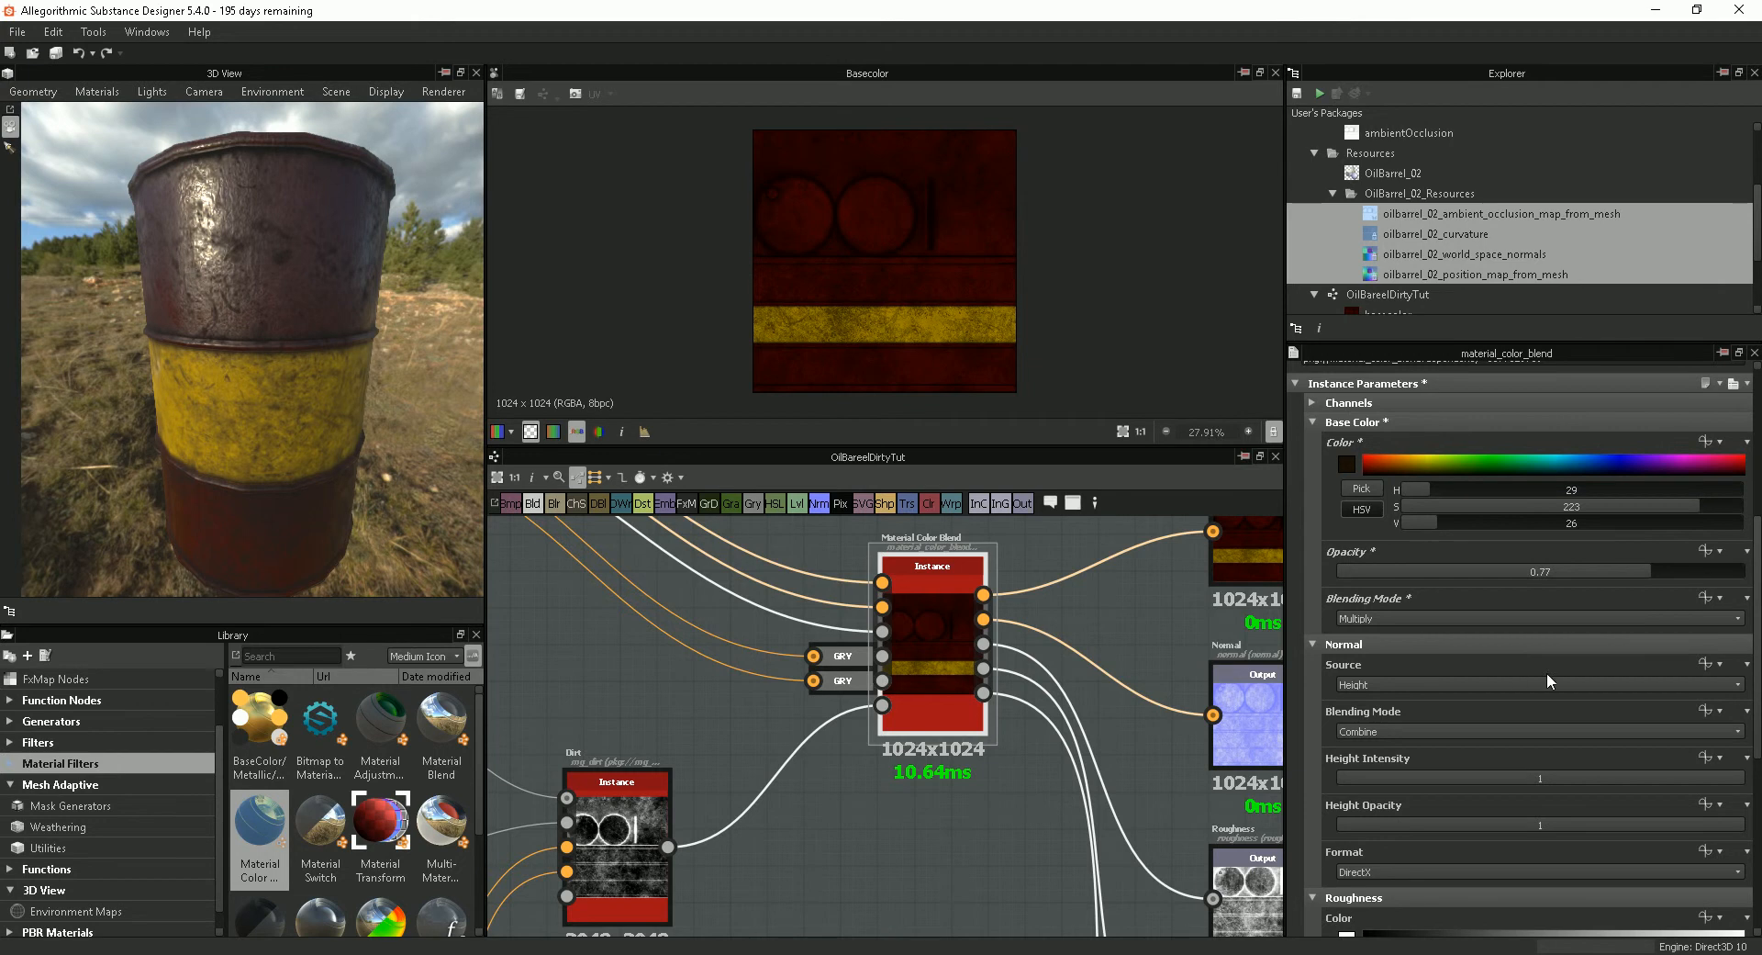
Step: Set the Normal source of Material Color Blend to Mask and check the surface relief on the barrel
scroll(1641, 704, "down", 2)
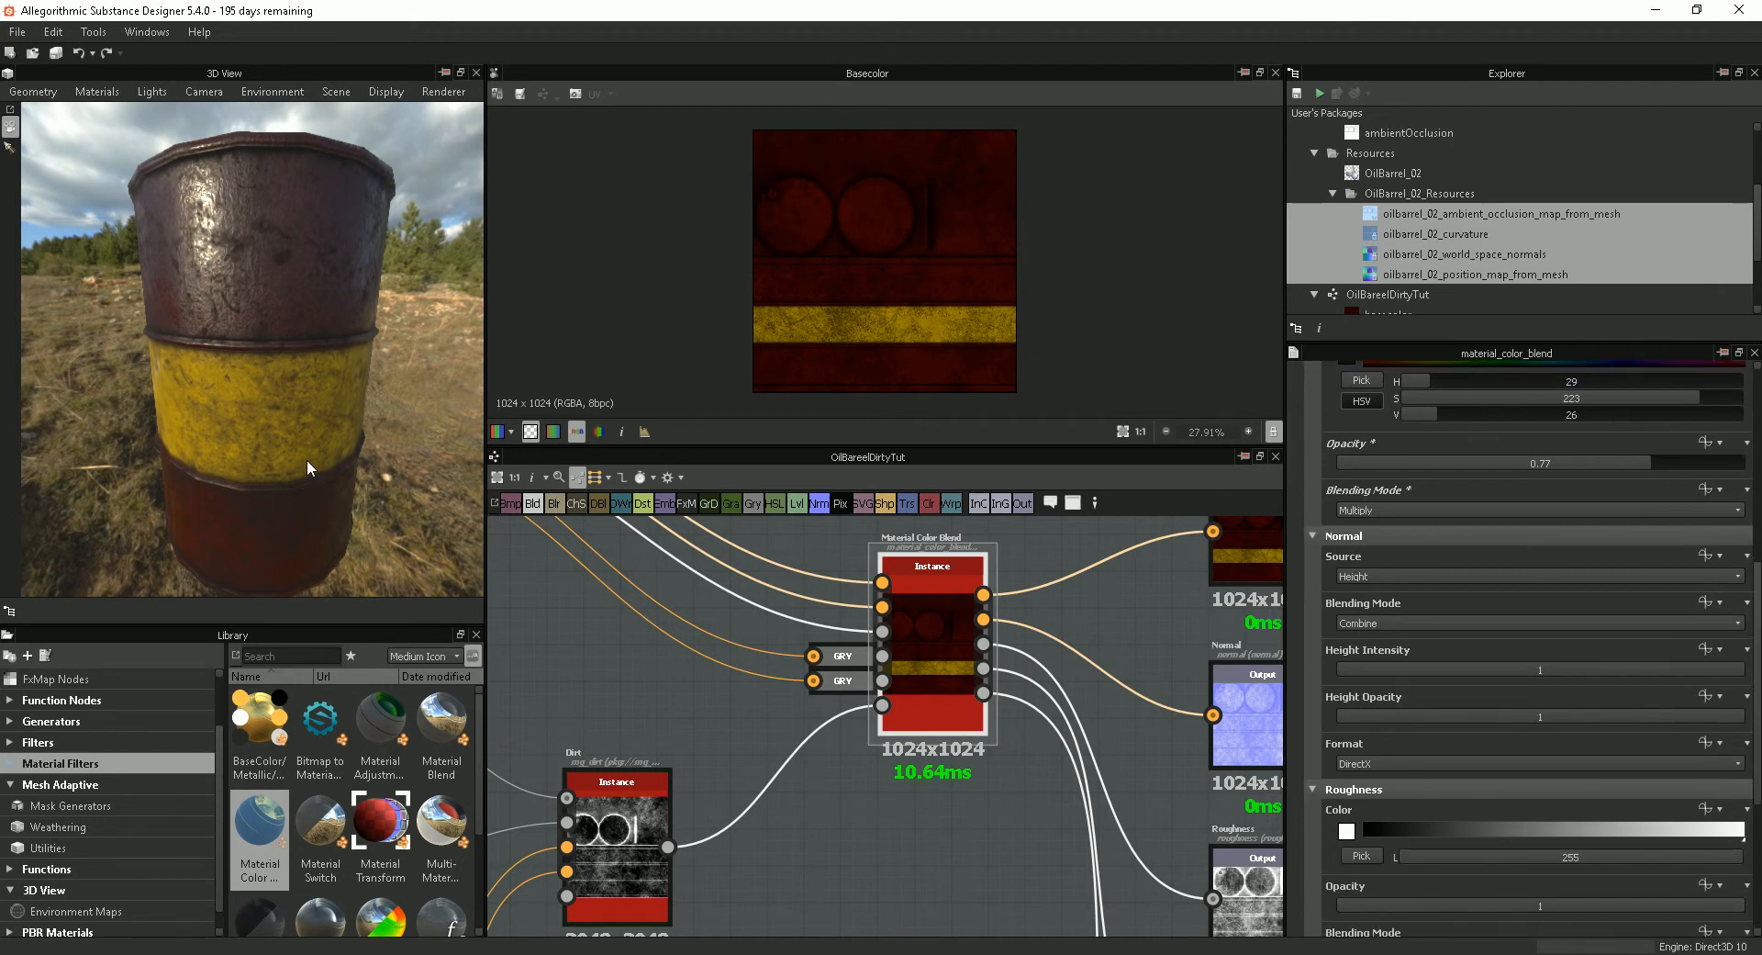
scroll(310, 441, "up", 3)
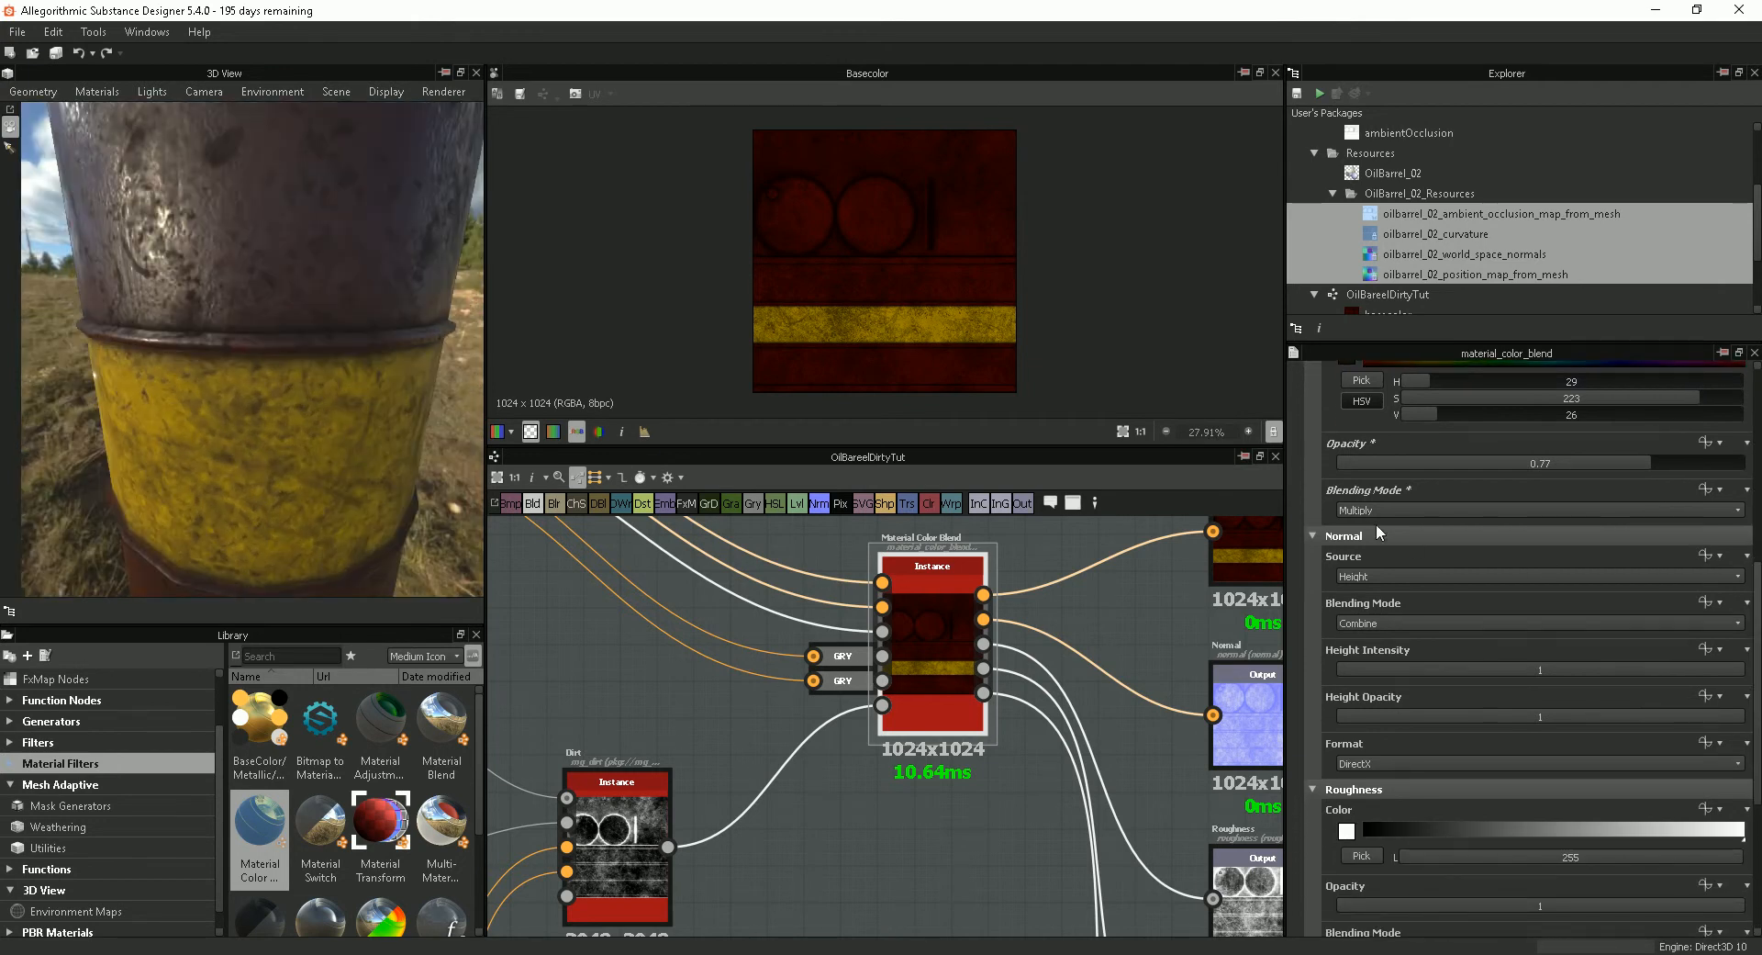
left_click(1403, 571)
left_click(1379, 603)
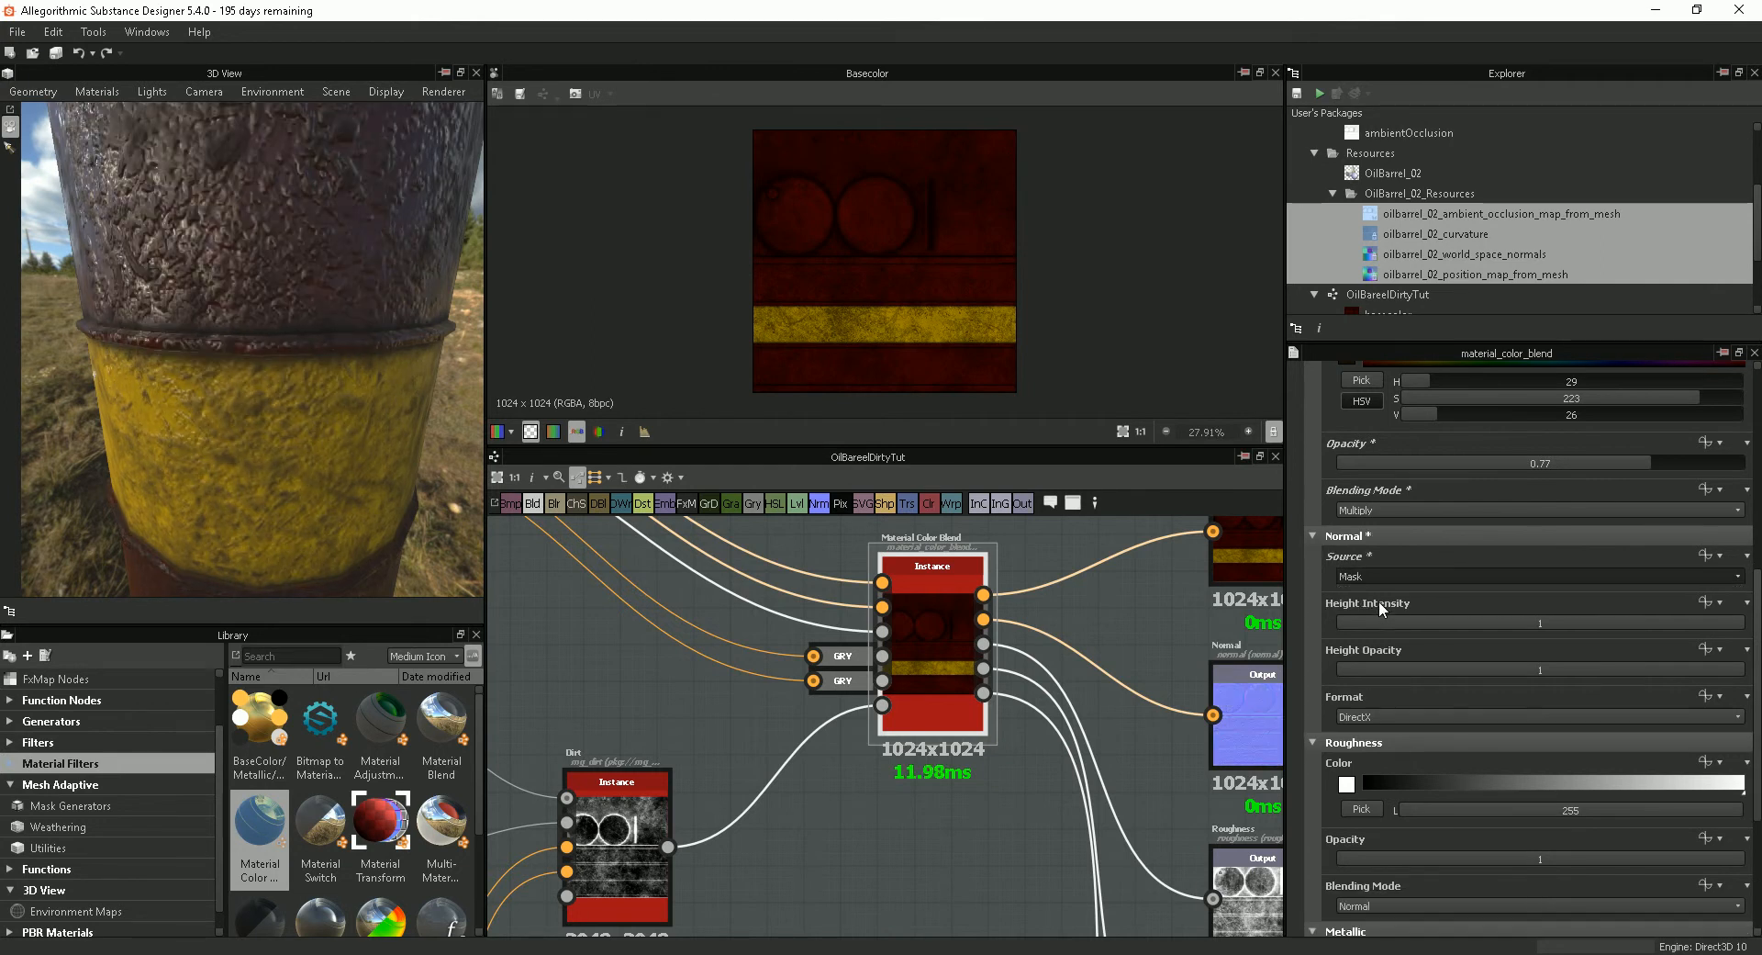
left_click_drag(405, 388, 356, 409)
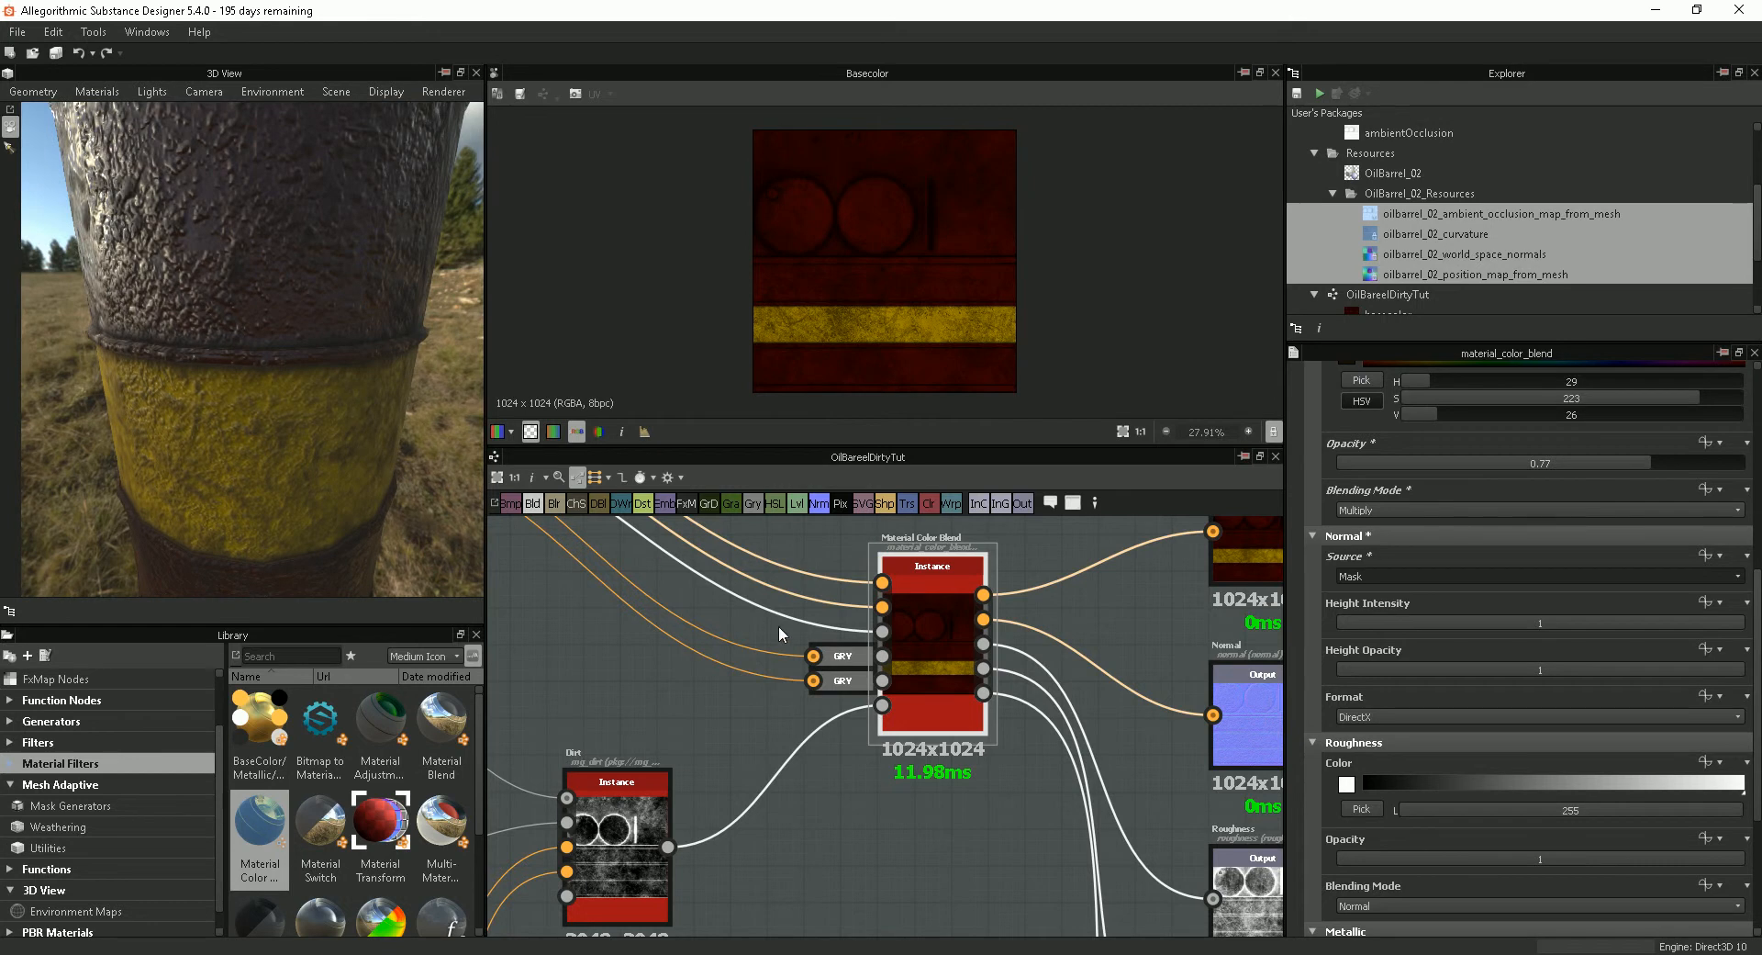
Step: View the Dirt mask in the 2D view and return to the Material Color Blend node's parameters
double_click(628, 845)
left_click(943, 681)
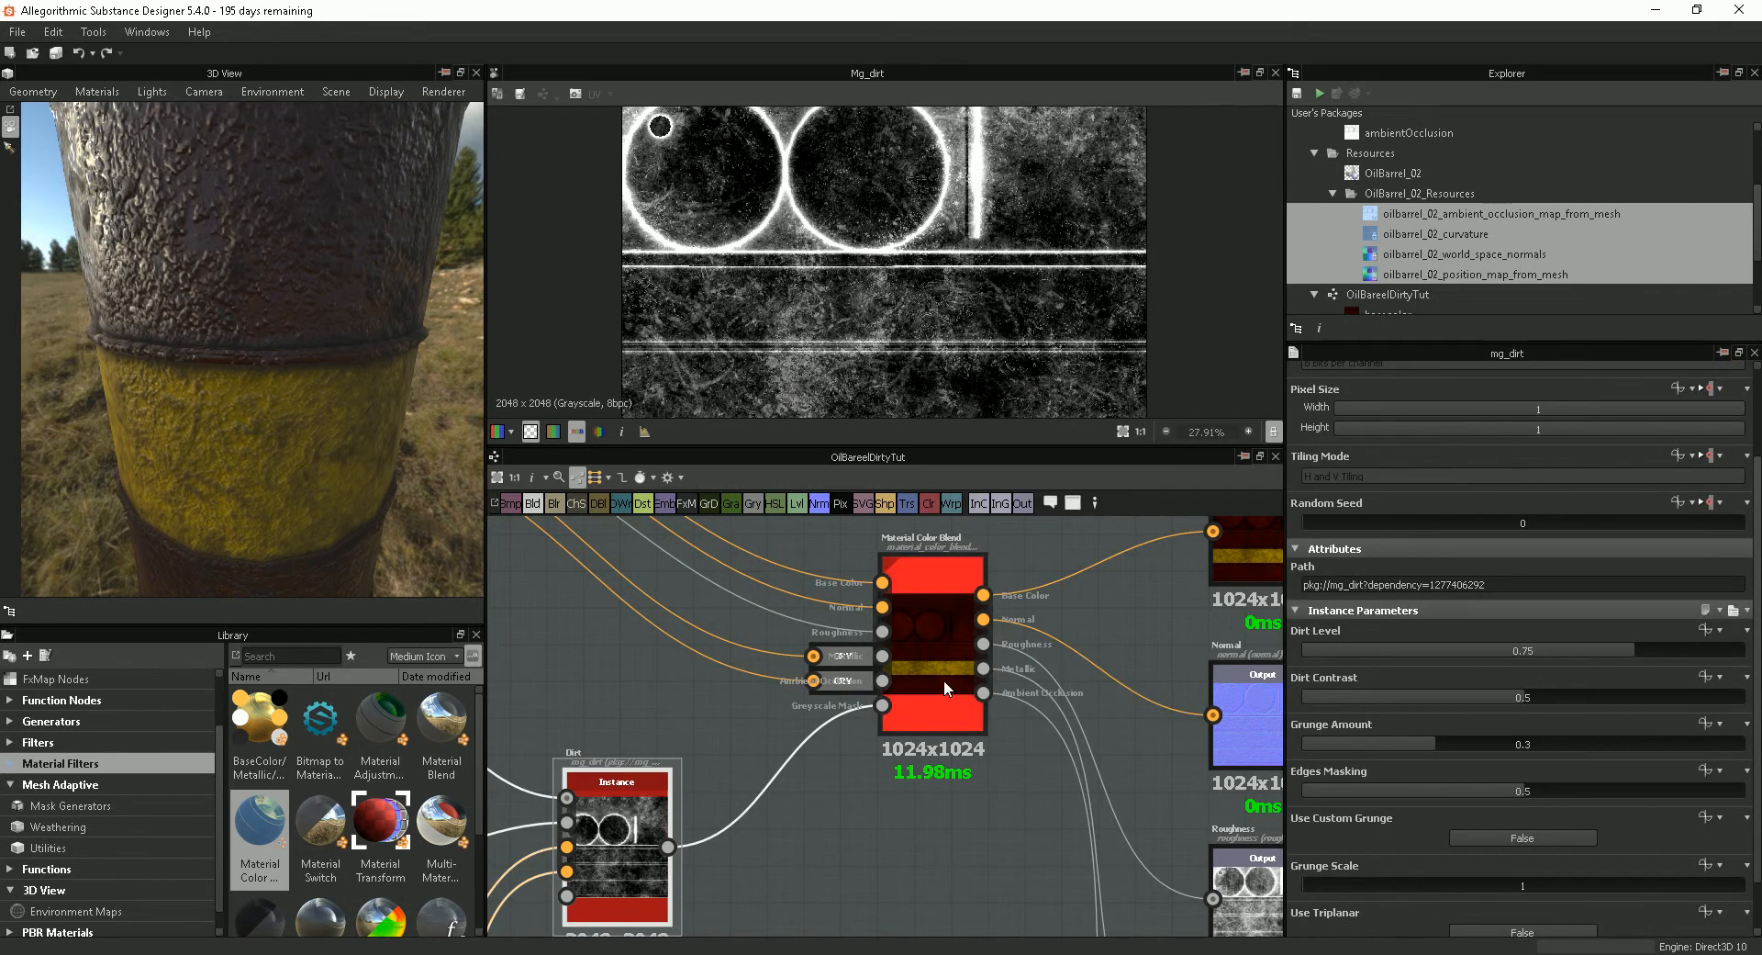
double_click(933, 673)
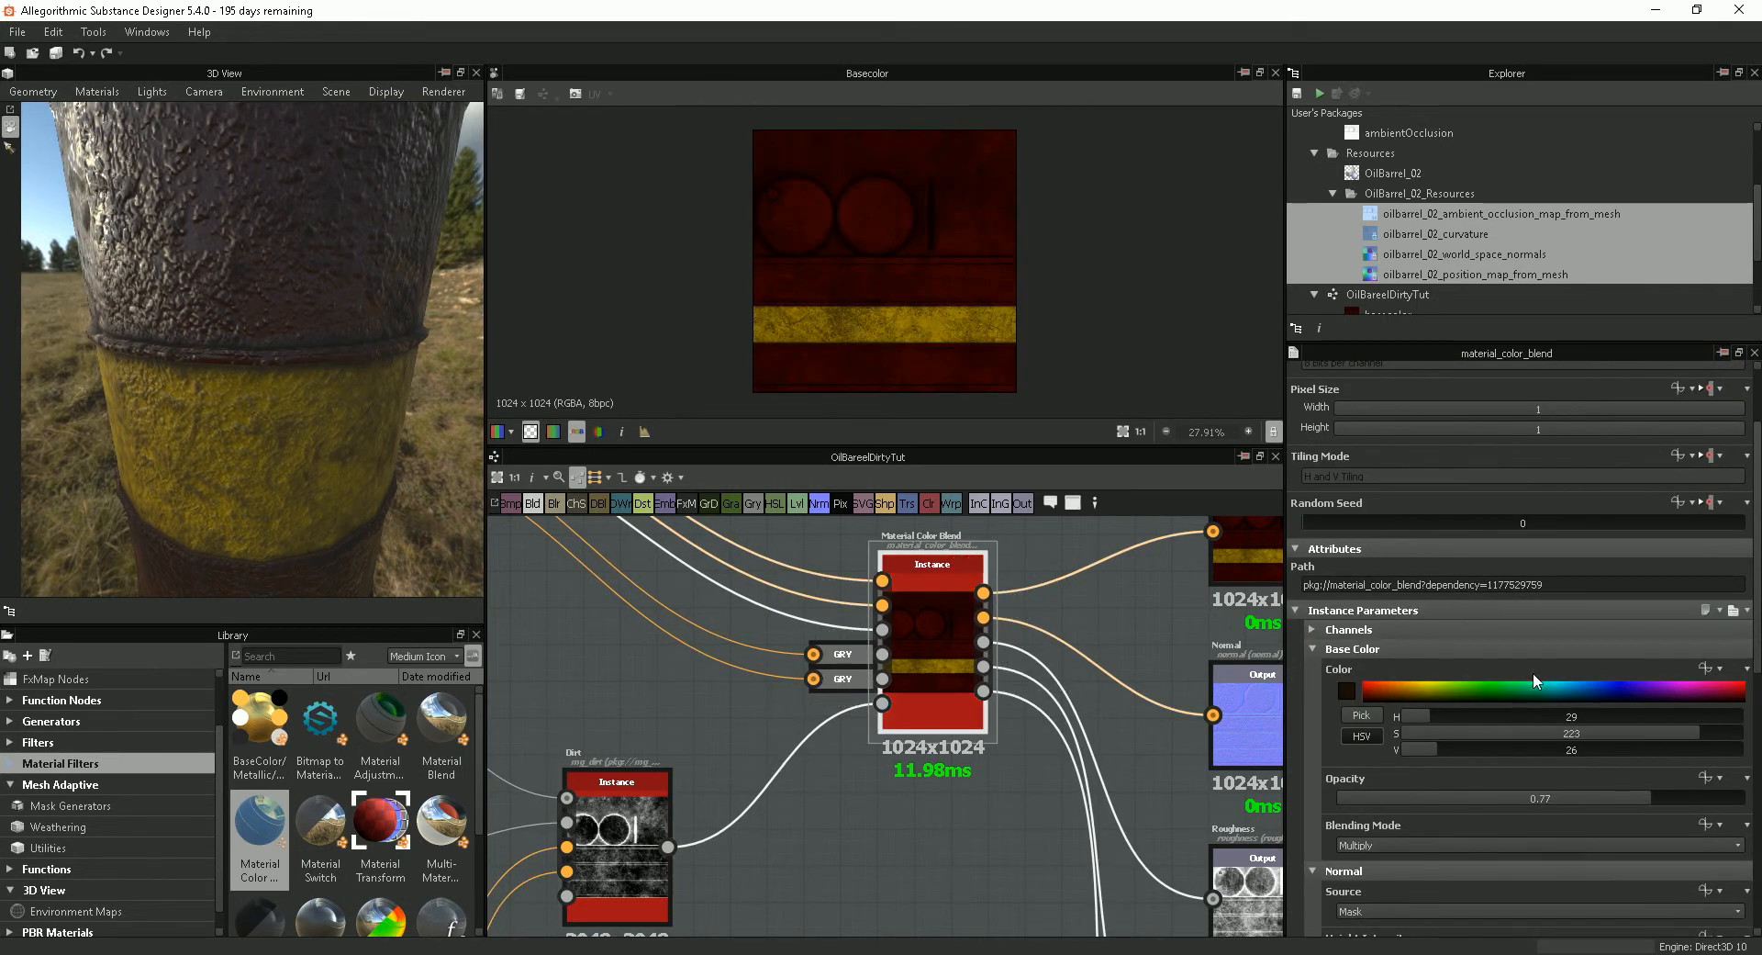
Step: Reduce the Normal Height Intensity of Material Color Blend to 0.13 and check the barrel from several distances
scroll(1551, 679, "down", 3)
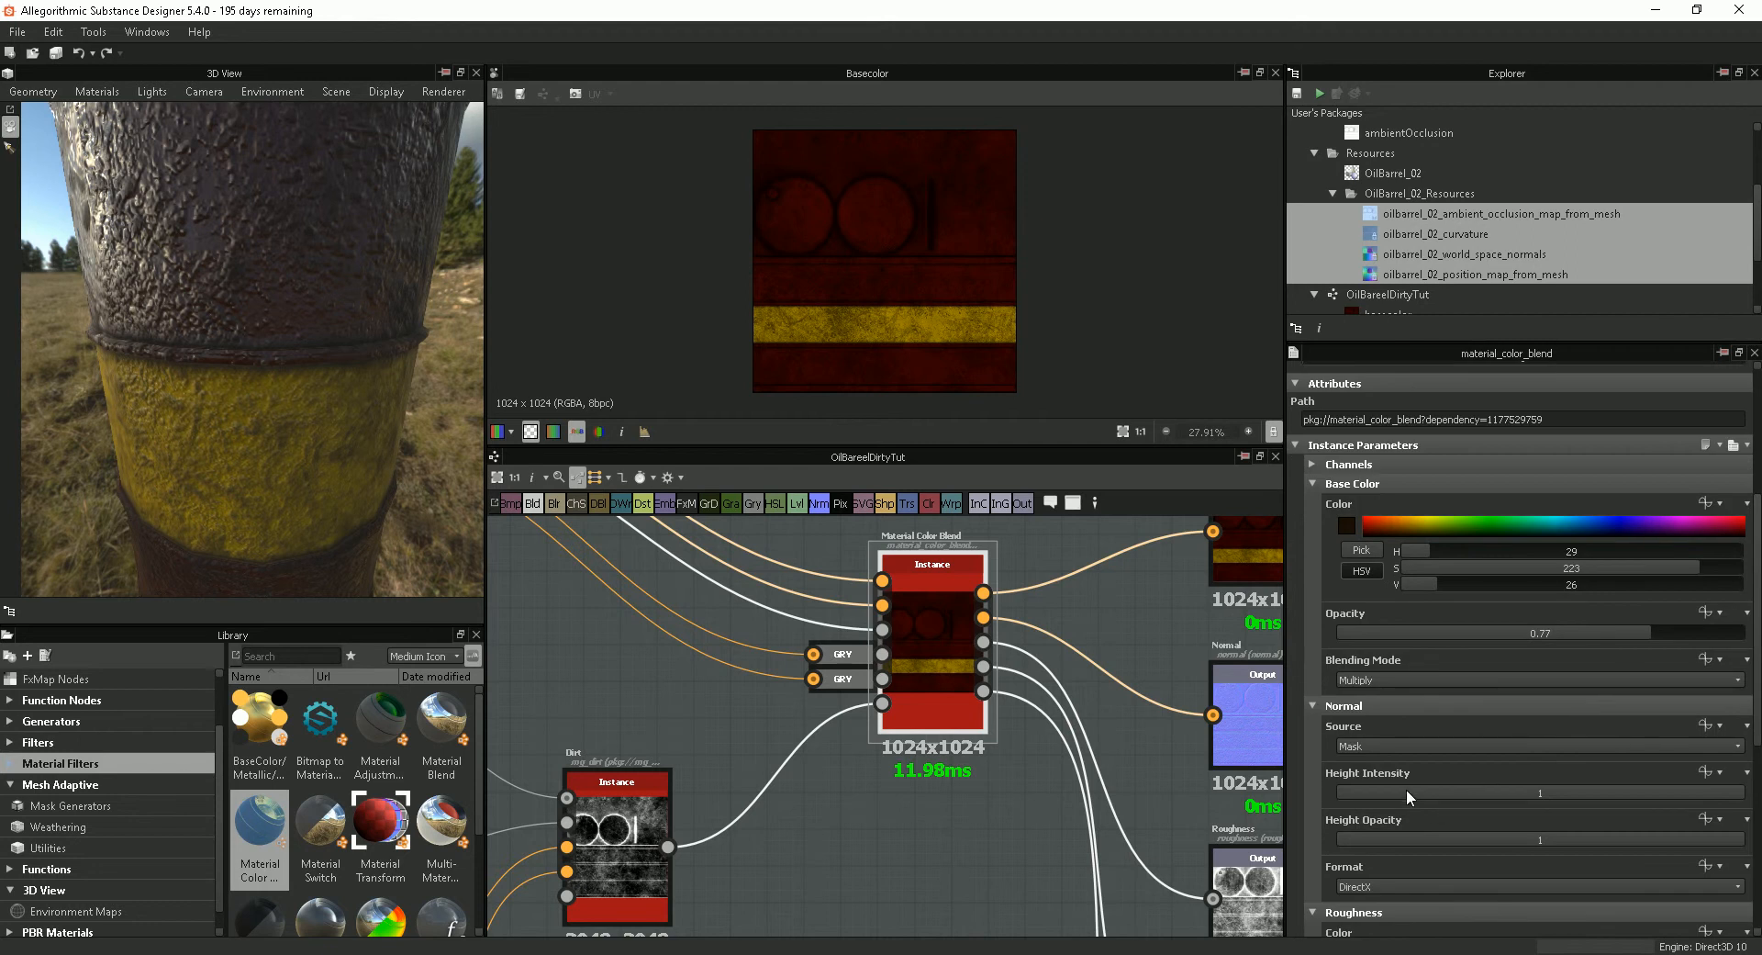
left_click(1406, 790)
left_click_drag(1408, 792, 1410, 791)
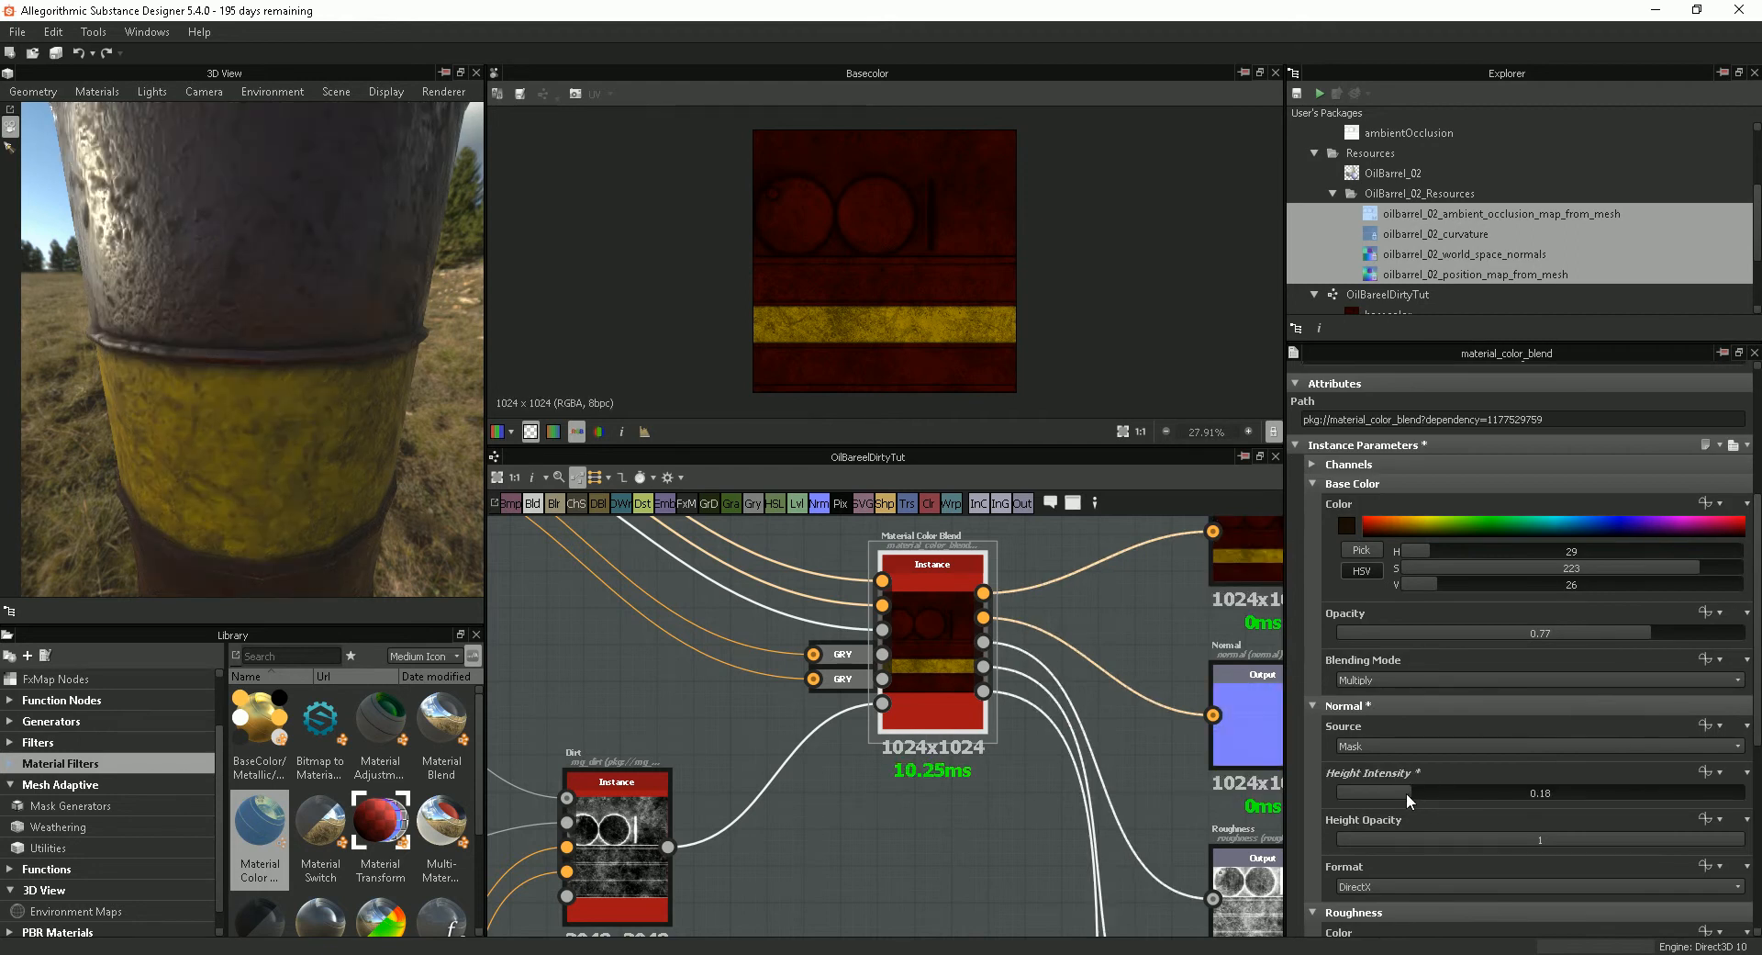
left_click_drag(288, 373, 434, 430)
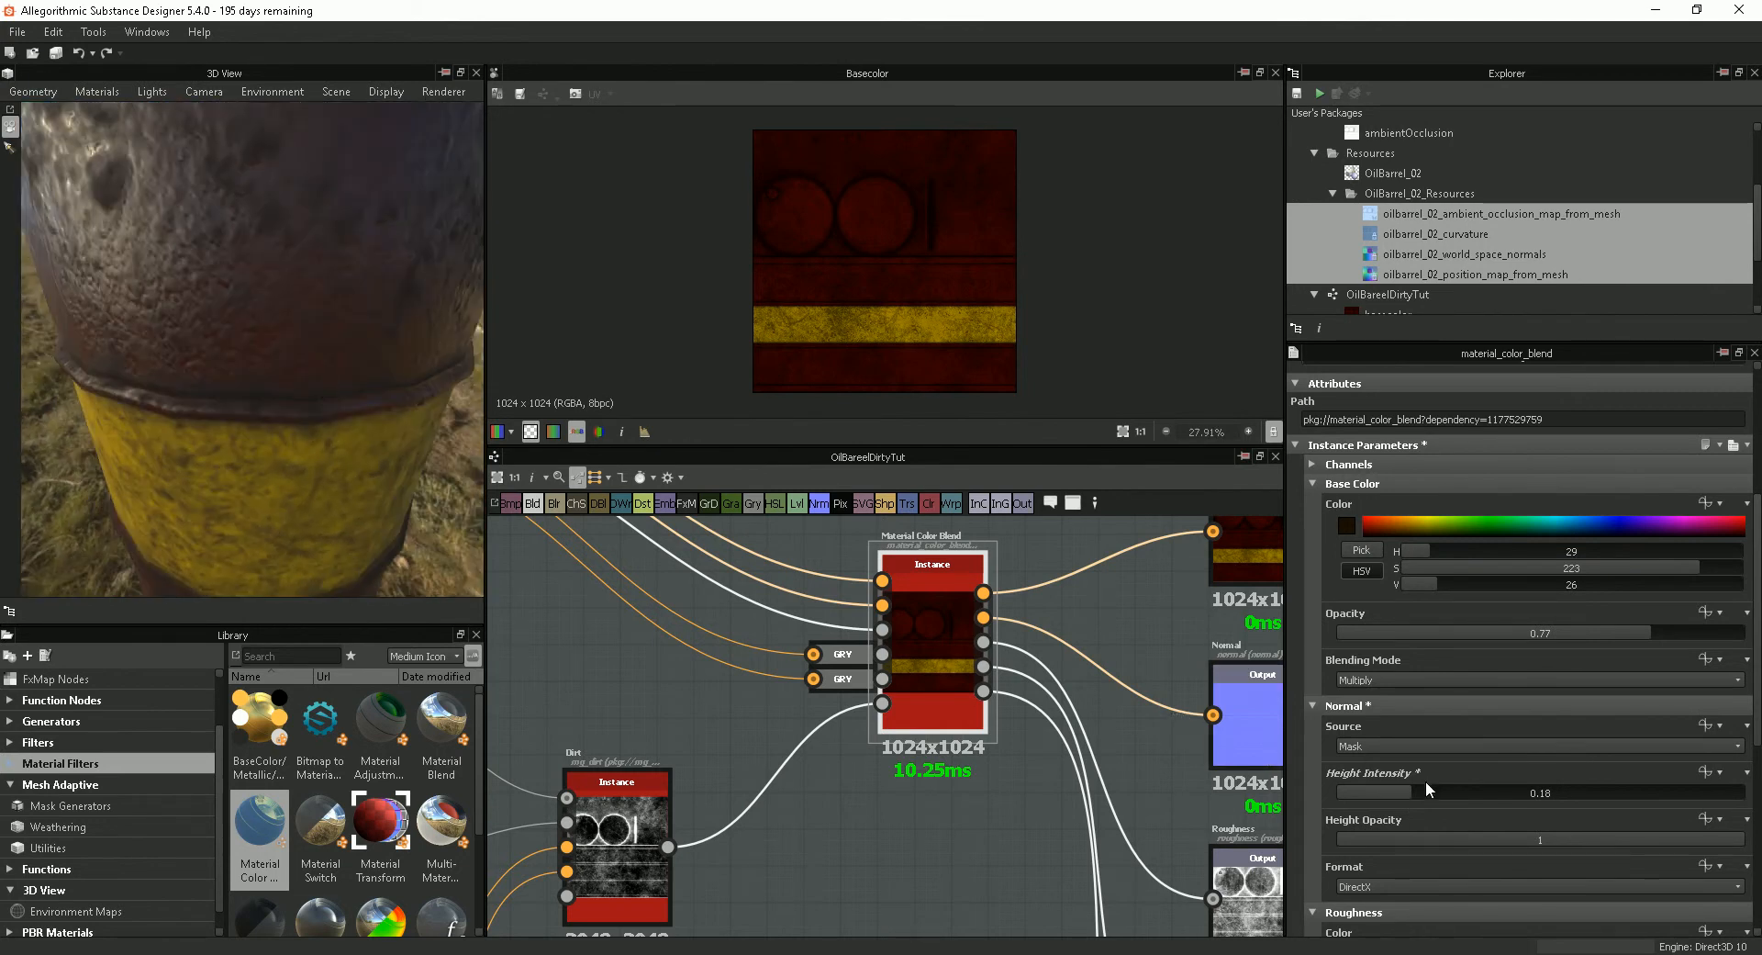
left_click_drag(1402, 790, 1390, 790)
mouse_move(317, 459)
left_mouse_down()
mouse_move(310, 422)
mouse_move(274, 433)
mouse_move(410, 440)
mouse_move(350, 448)
left_mouse_up()
scroll(308, 421, "down", 5)
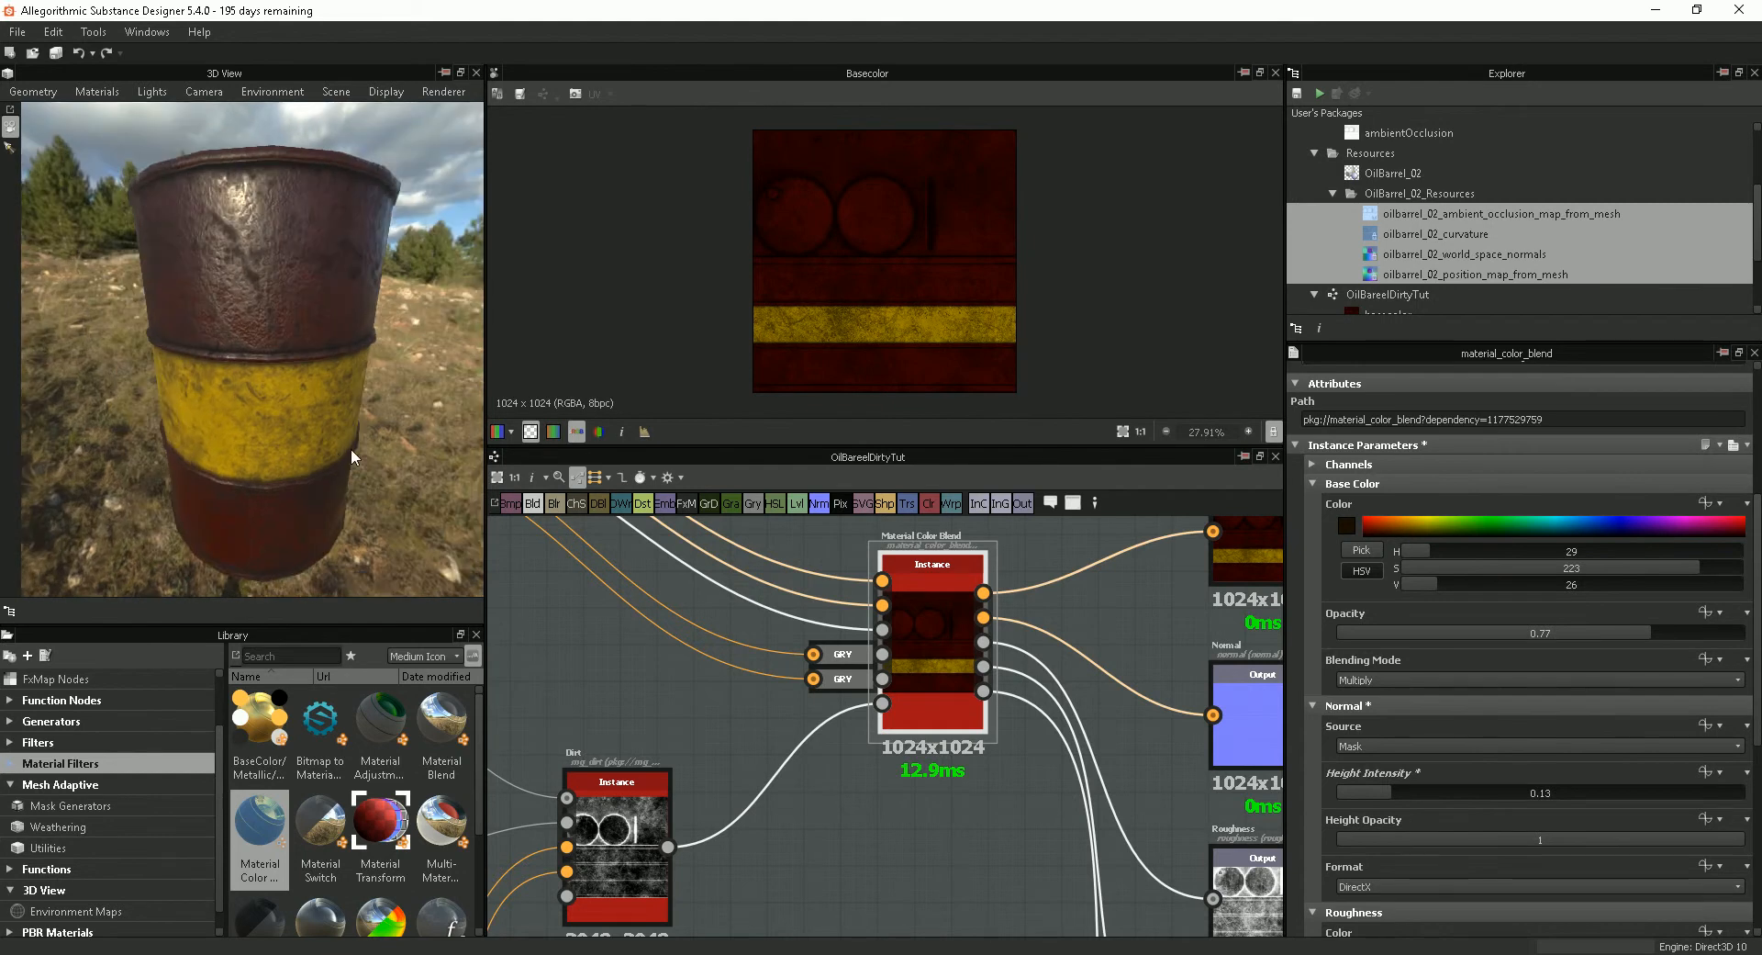
Step: Set the Normal Height Intensity to 0.3 and Height Opacity to 0.64, and inspect the barrel under different lighting angles
scroll(1307, 686, "down", 2)
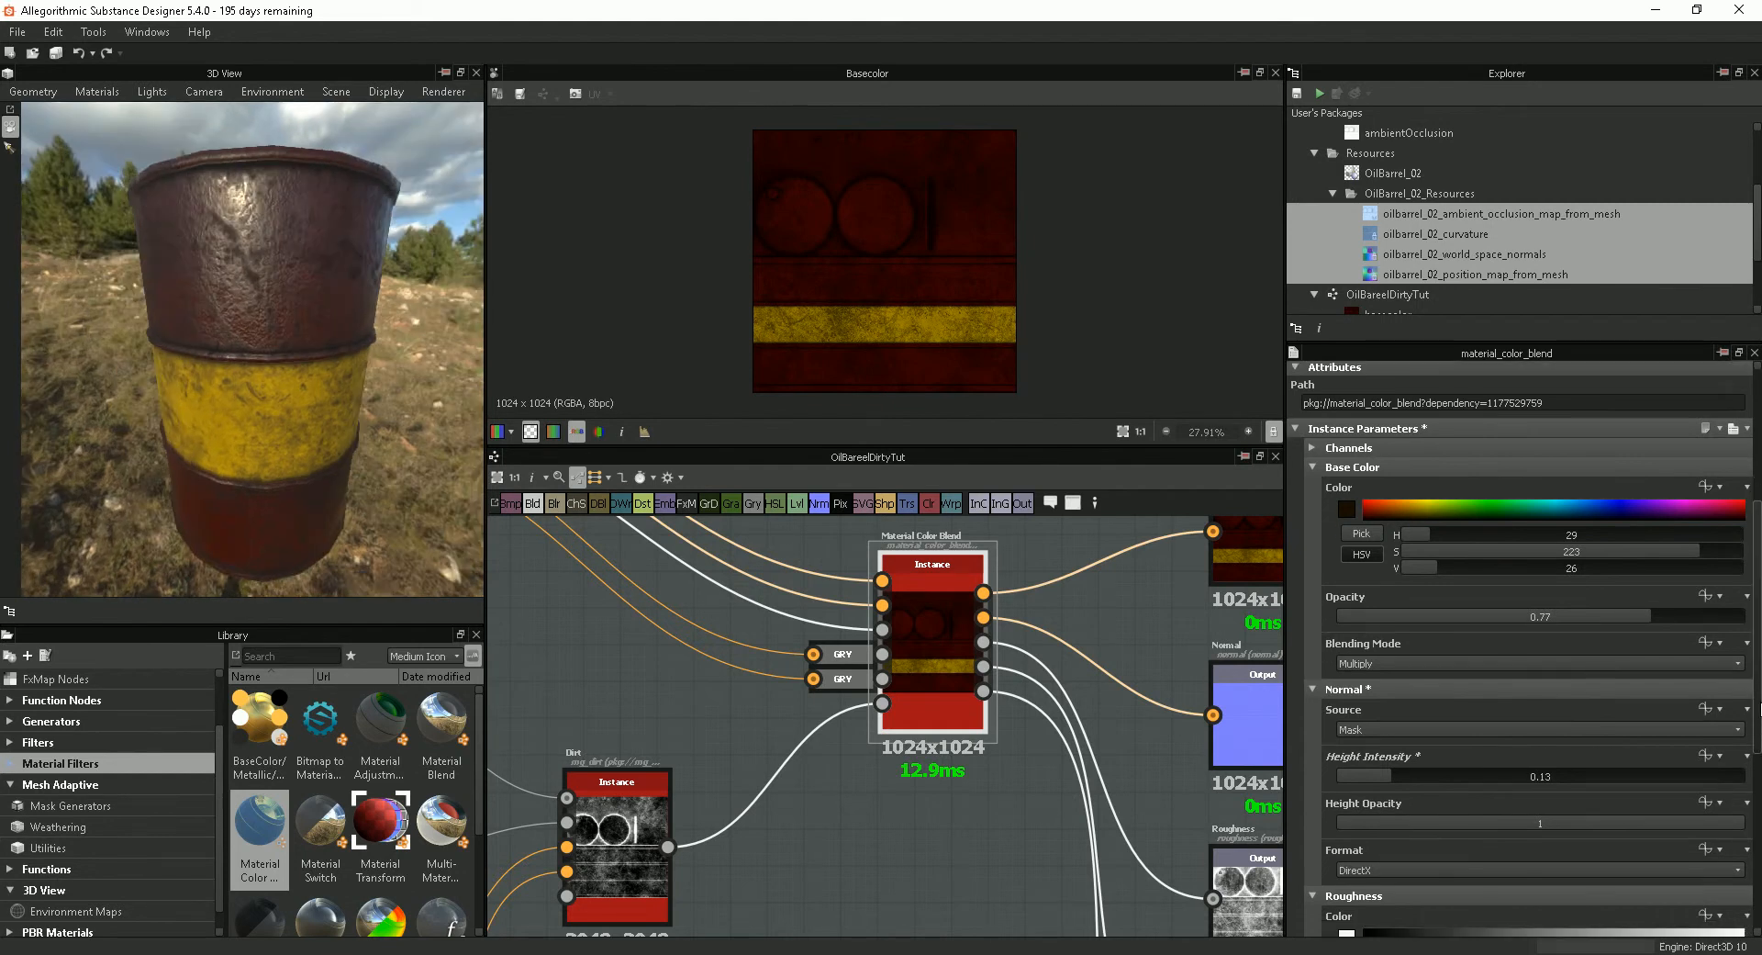
left_click_drag(1423, 667, 1591, 743)
mouse_move(257, 400)
left_mouse_down()
mouse_move(284, 386)
mouse_move(134, 394)
mouse_move(300, 382)
mouse_move(143, 389)
mouse_move(251, 411)
left_mouse_up()
key("ctrl+shift")
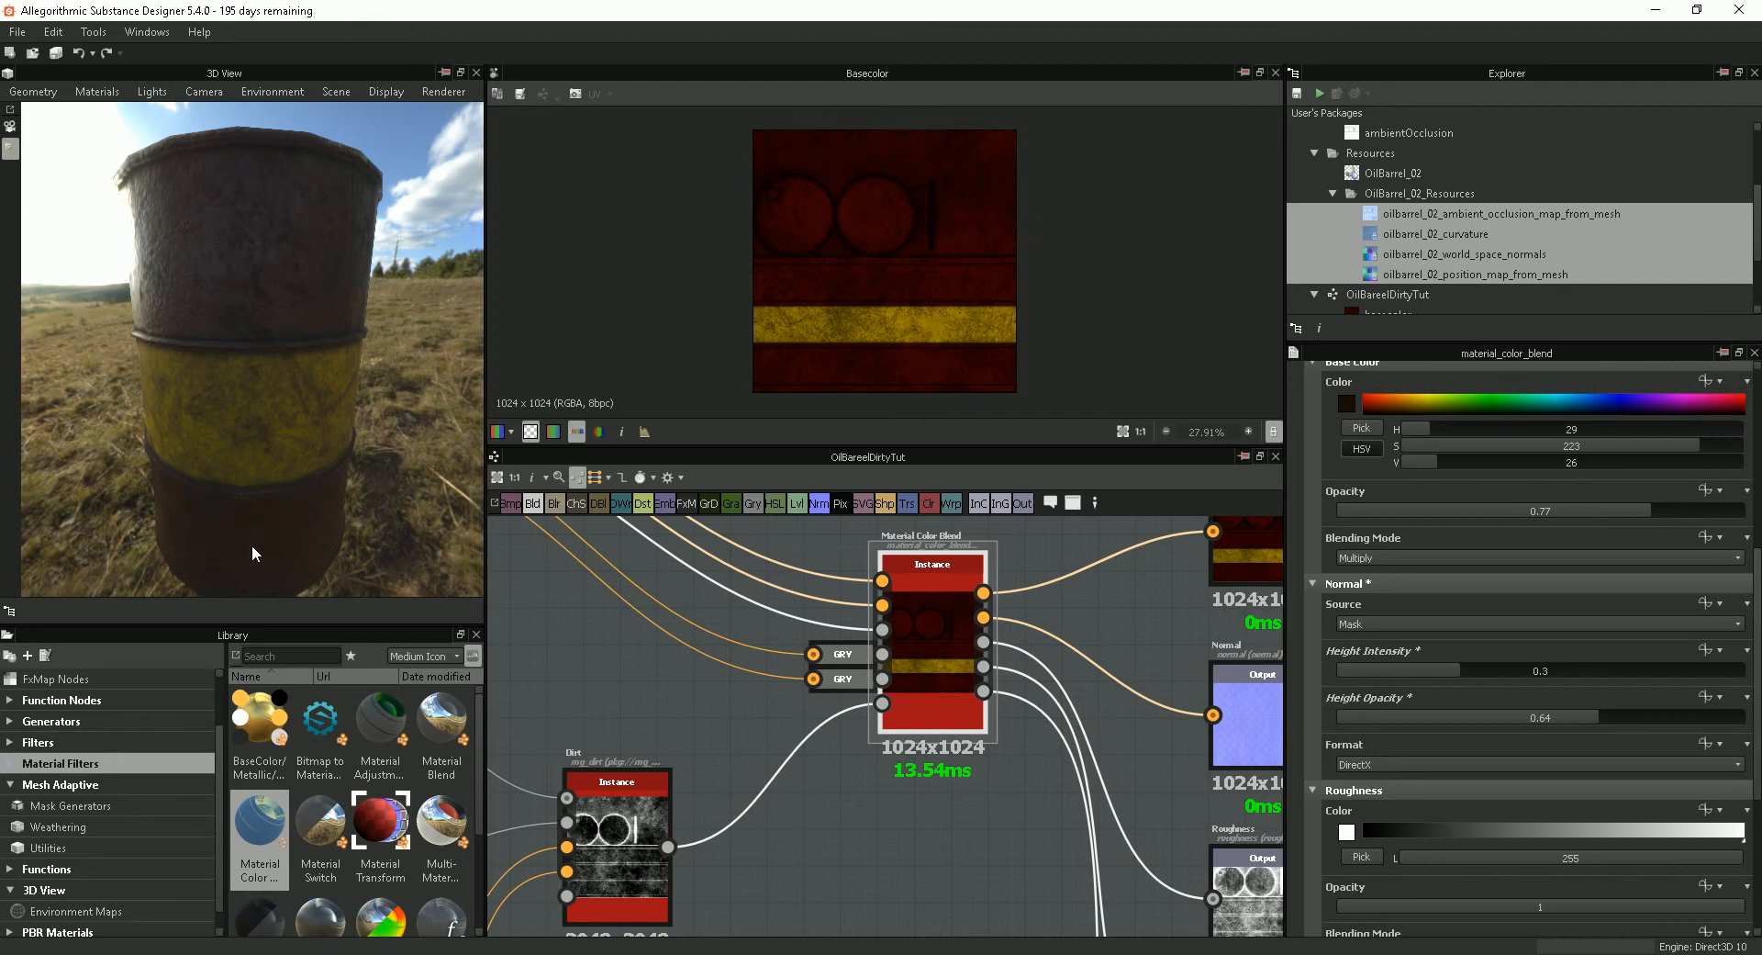
left_click_drag(279, 521, 323, 451)
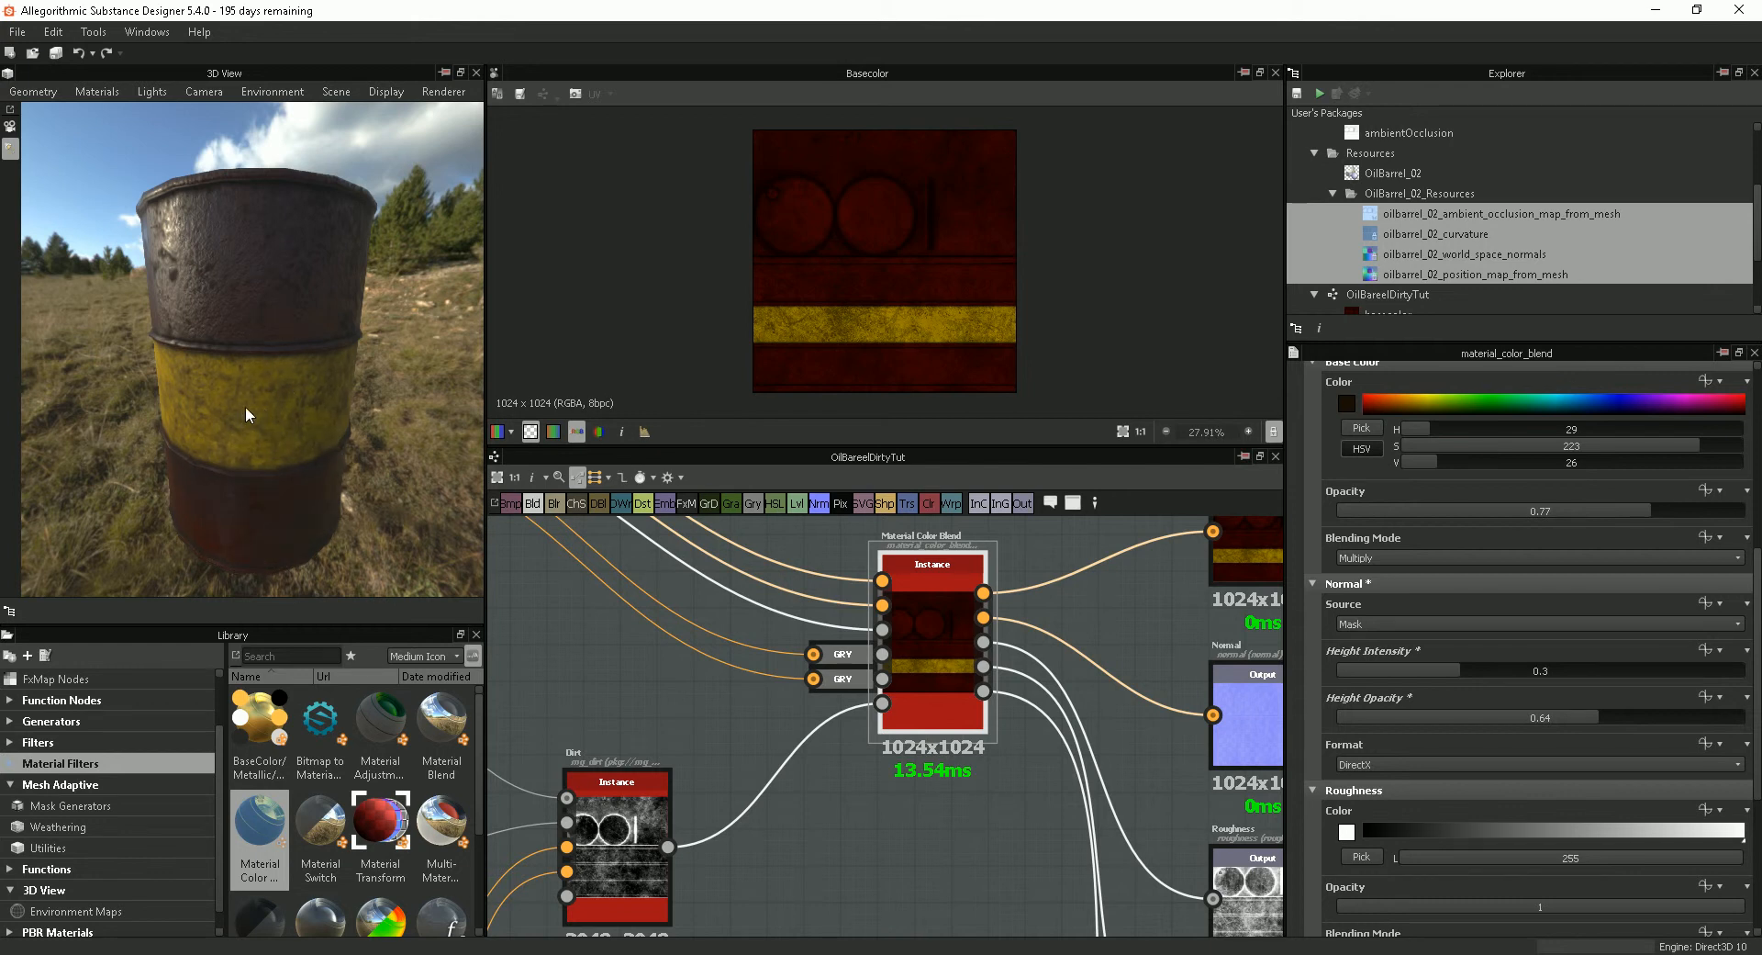
left_click_drag(267, 408, 278, 351)
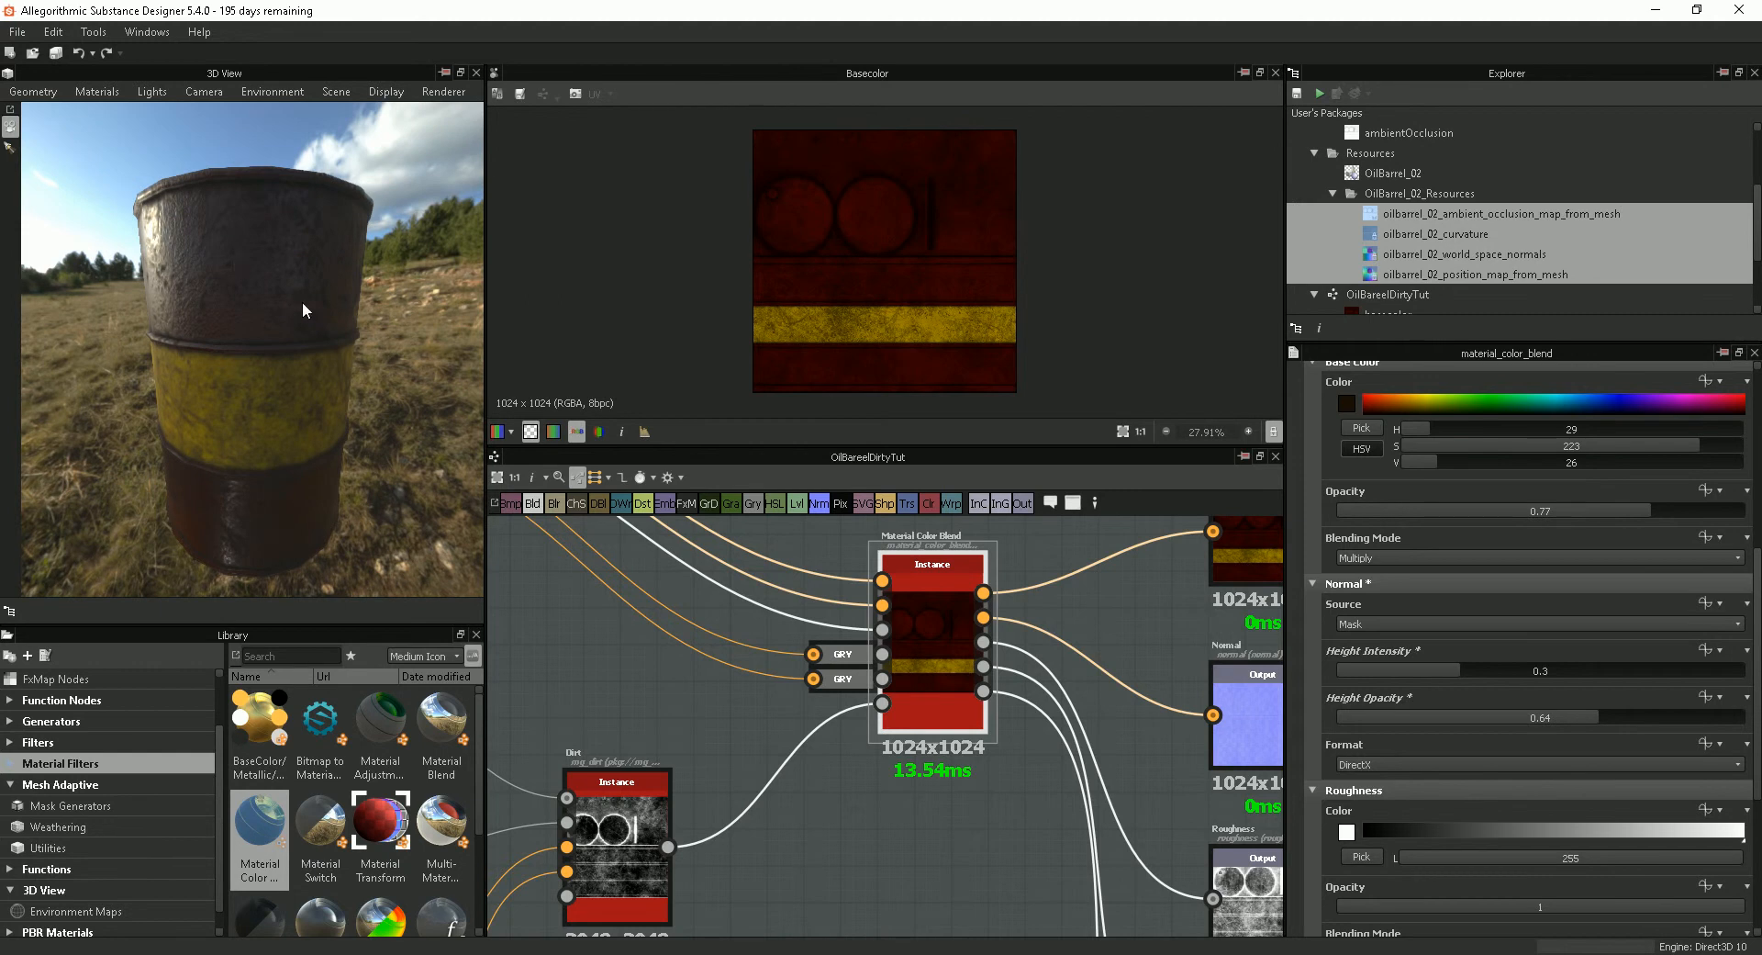
Step: Apply the abandoned-interior environment map from the library to the 3D view and rotate the environment around the barrel
scroll(220, 829, "down", 1)
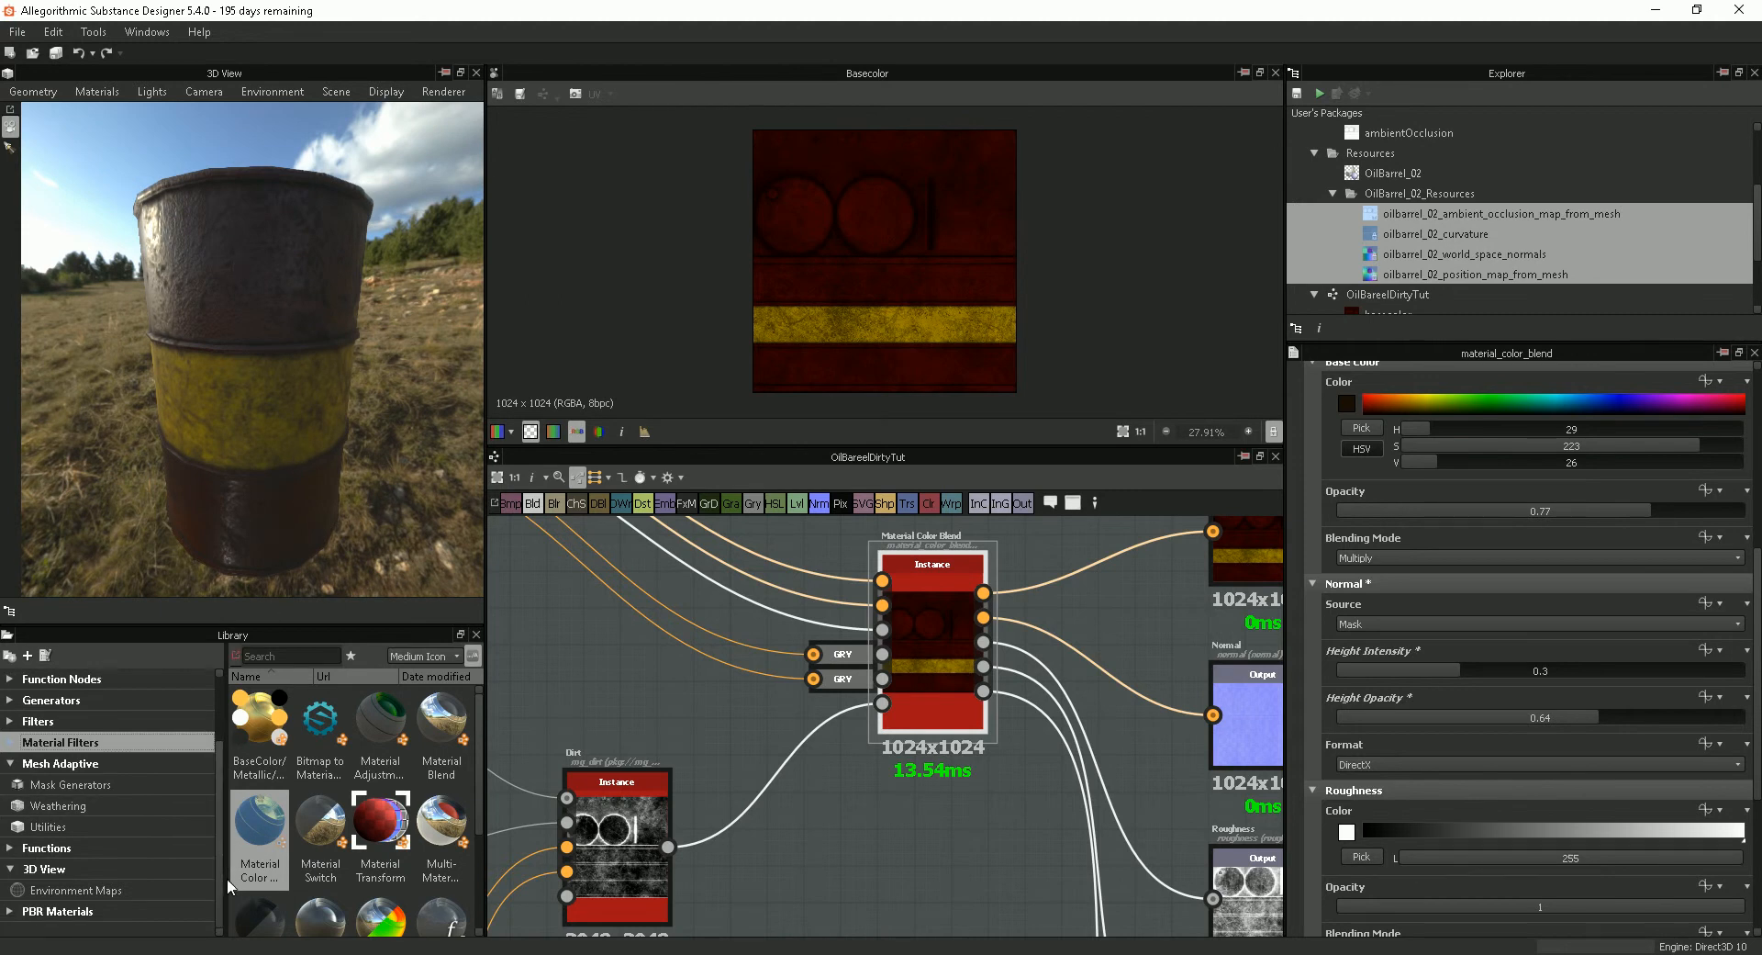
left_click(66, 890)
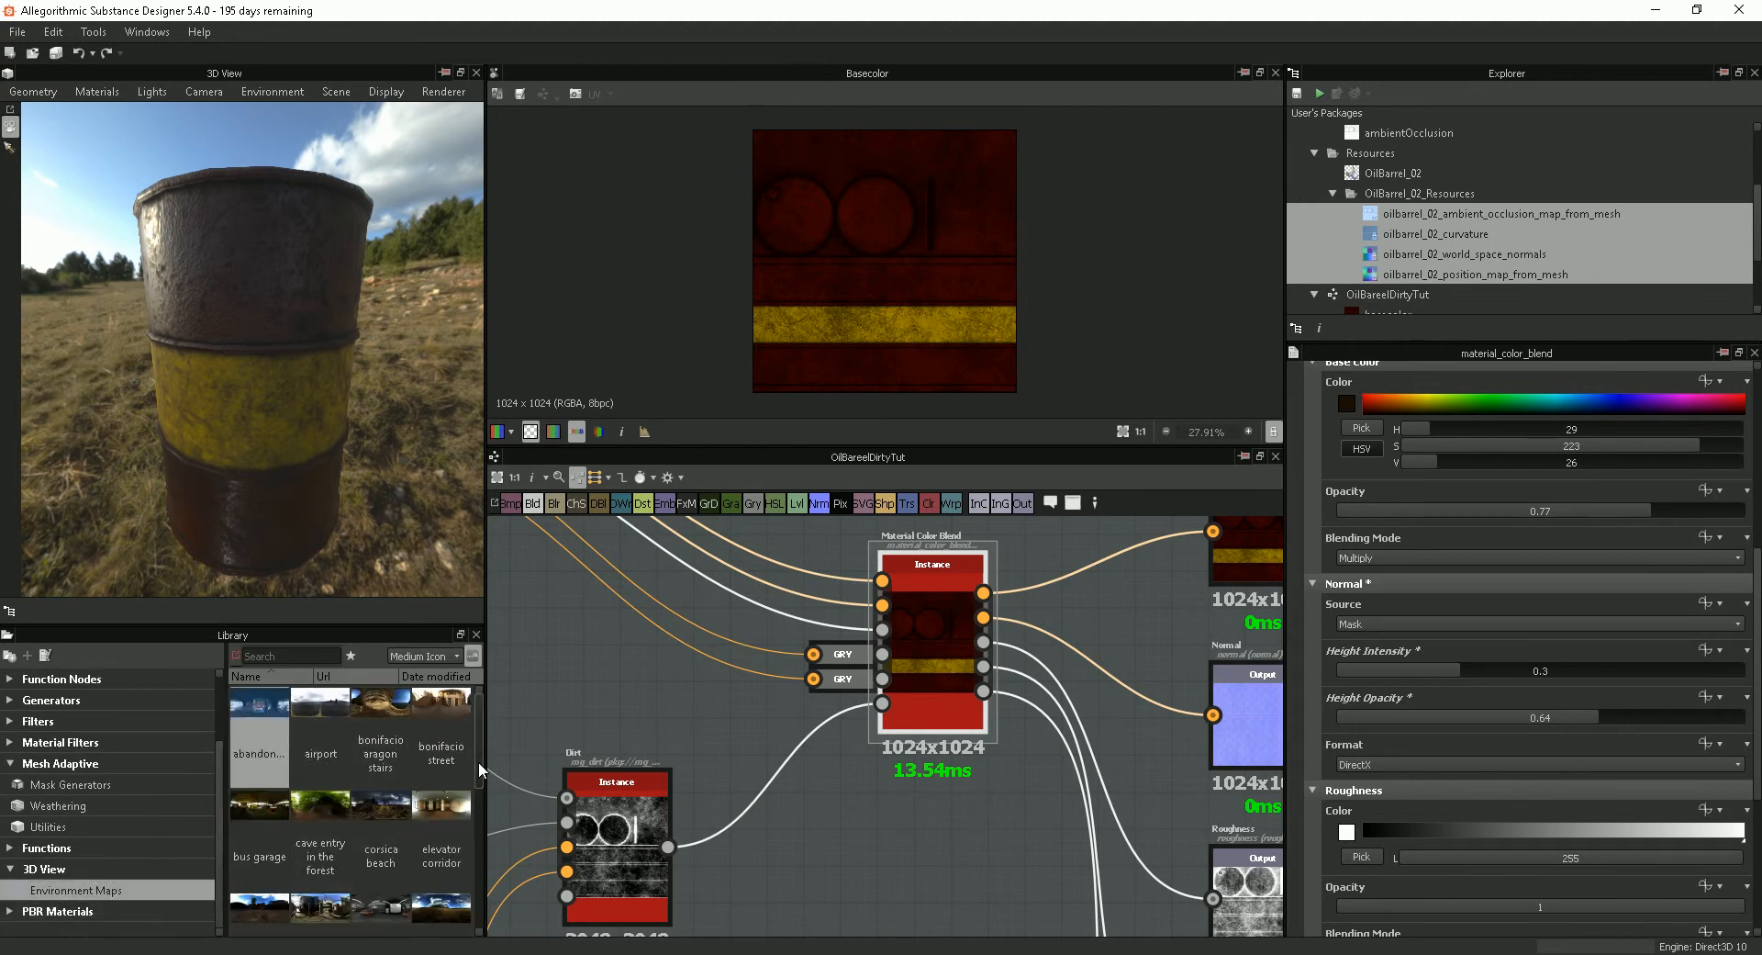
scroll(477, 762, "down", 1)
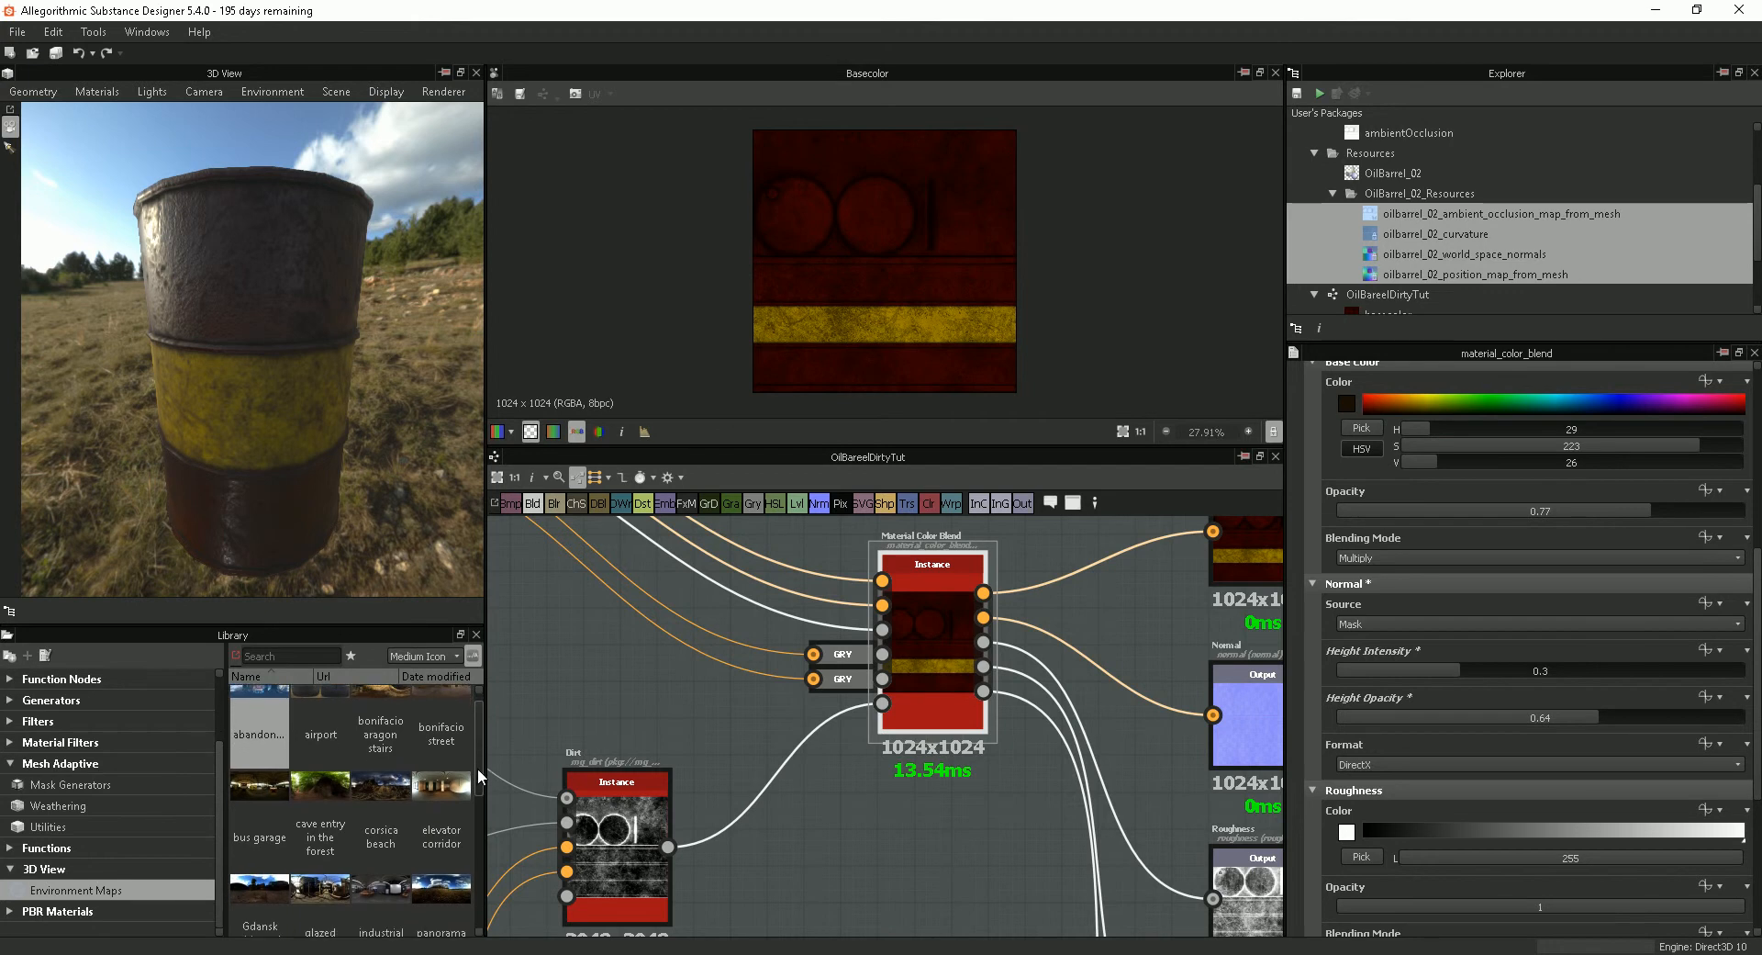
scroll(480, 762, "up", 1)
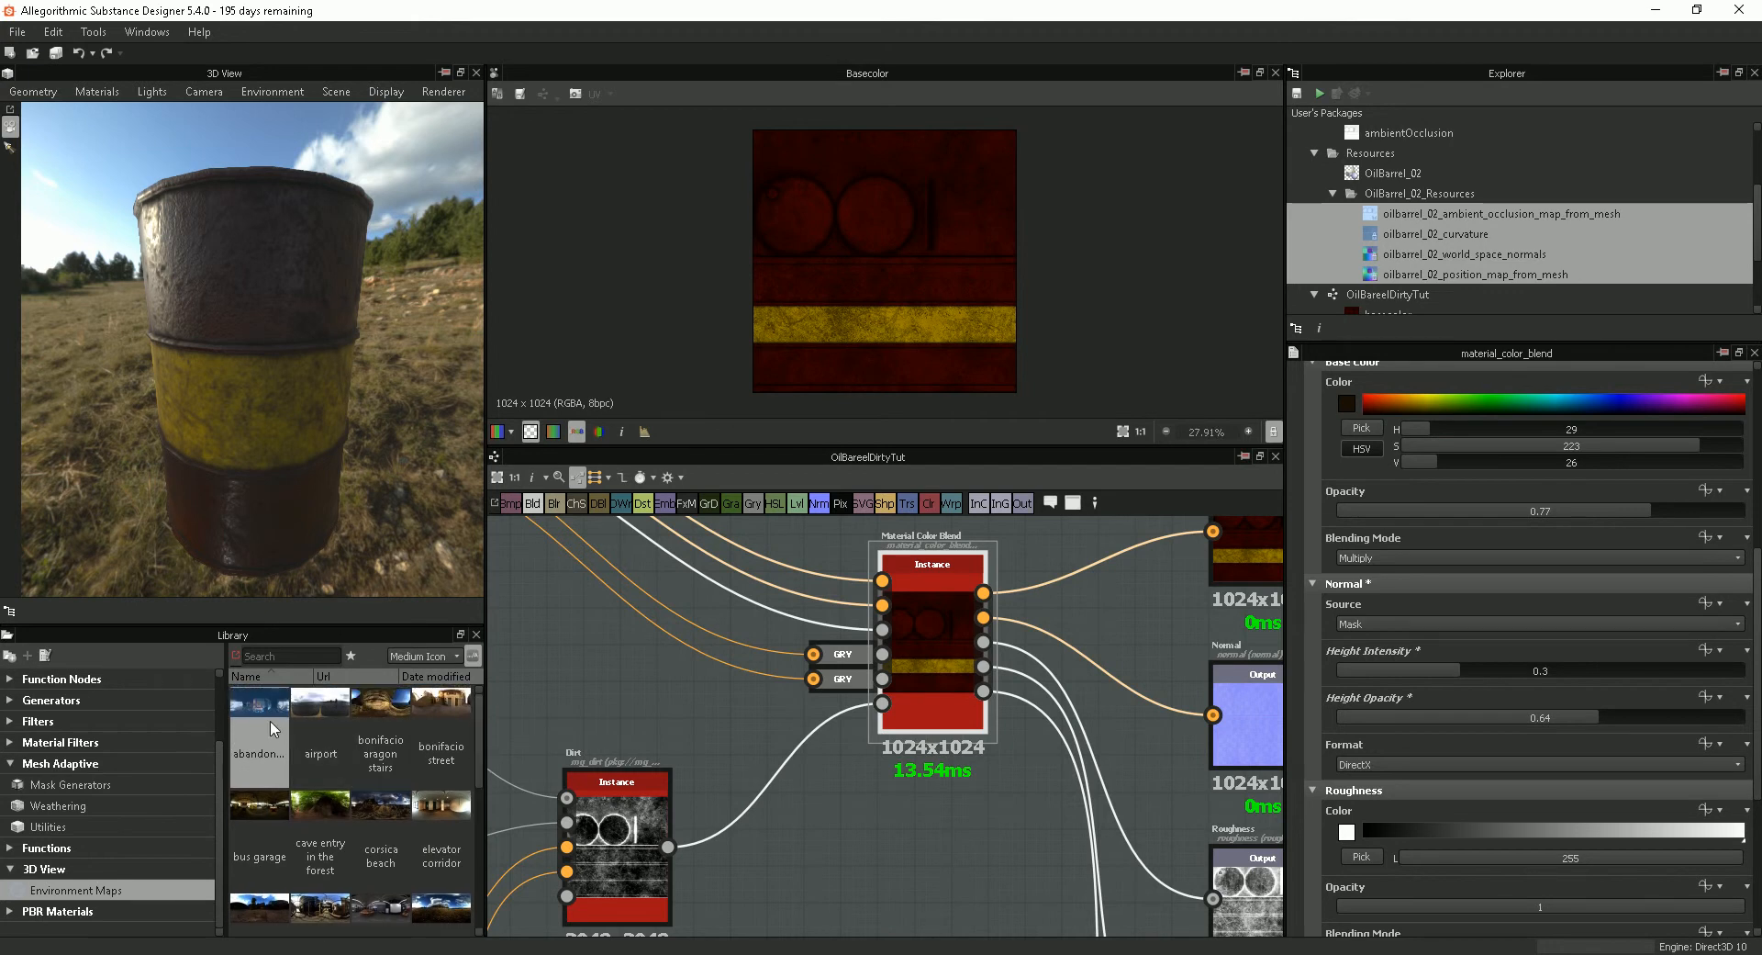
left_click_drag(261, 705, 396, 384)
right_click_drag(382, 426, 313, 445, "ctrl+shift")
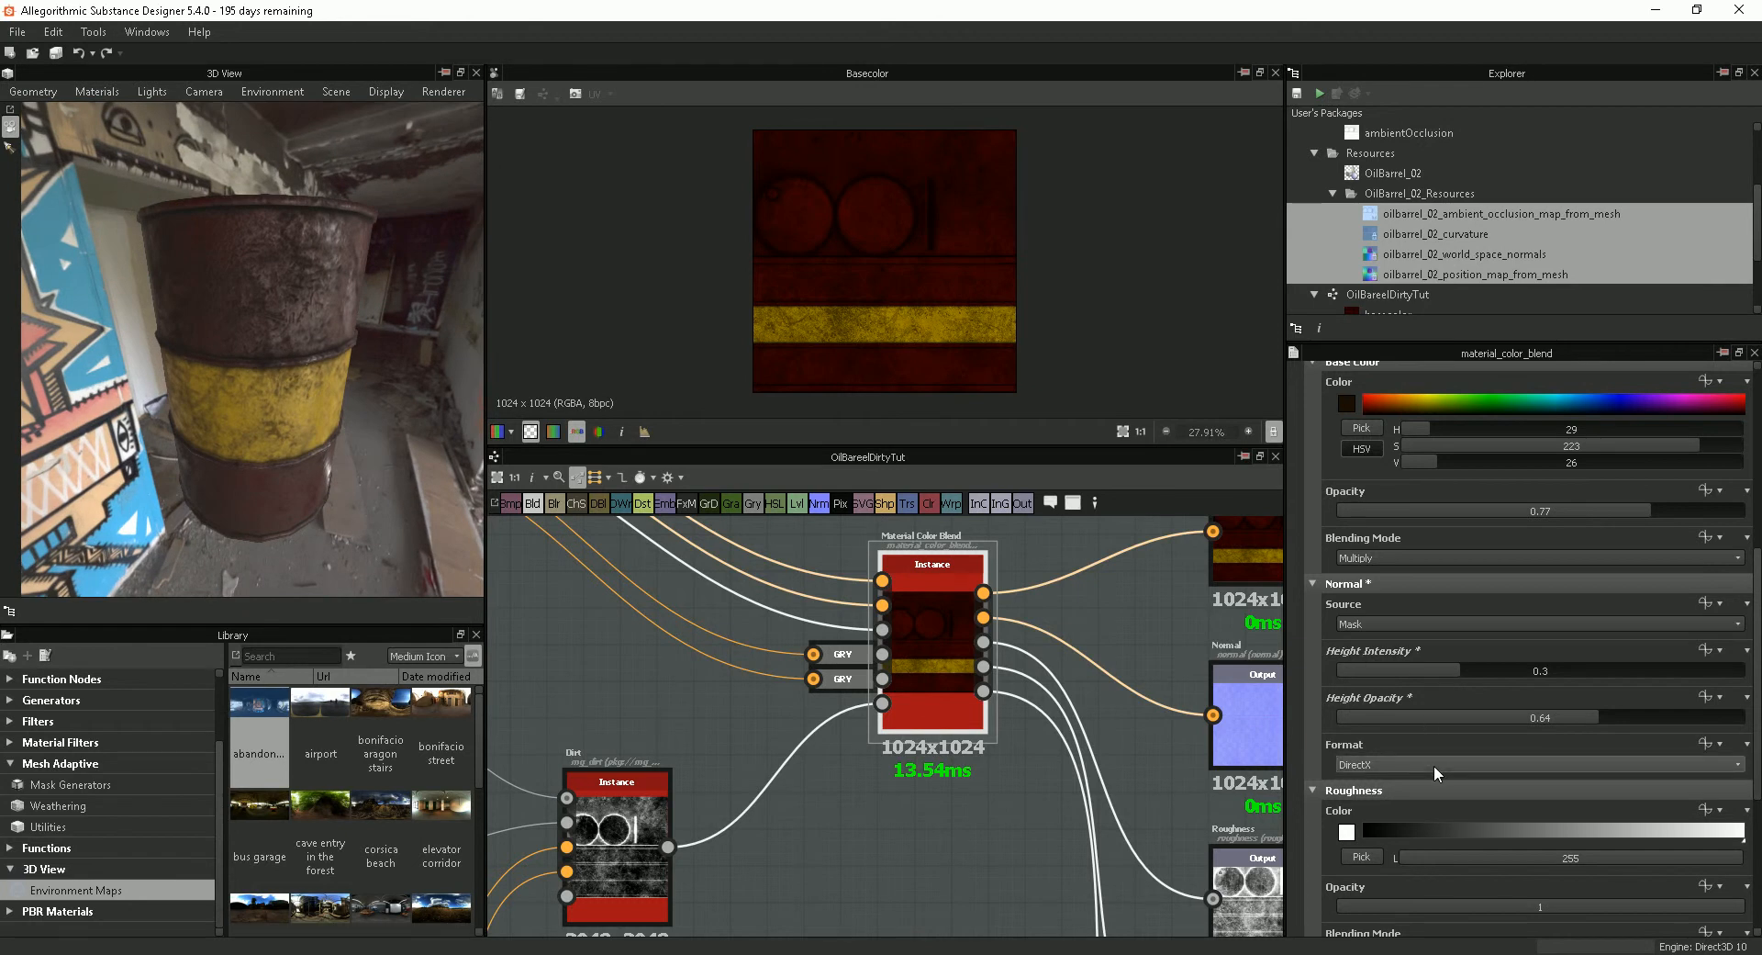
Step: Set the Normal Height Intensity of Material Color Blend to 0.22 and check the barrel in the new environment
mouse_move(1430, 665)
left_mouse_down()
mouse_move(1314, 655)
mouse_move(1681, 665)
mouse_move(1427, 665)
left_mouse_up()
left_click_drag(282, 433, 300, 421)
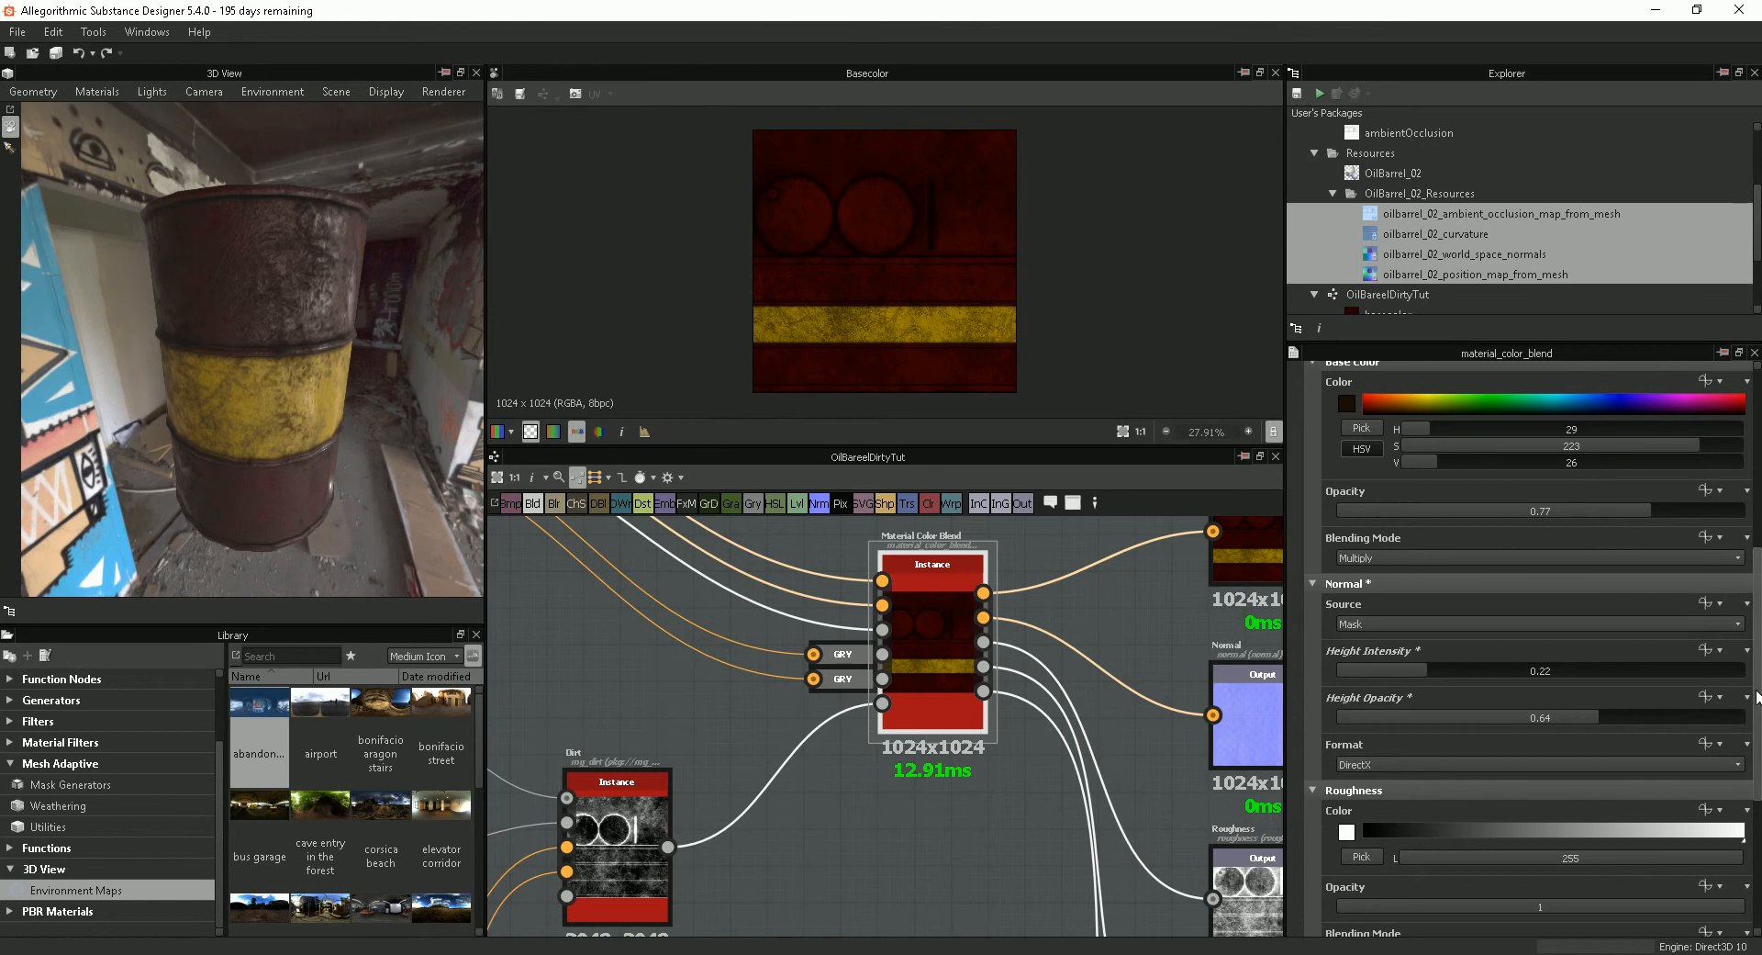
scroll(1518, 711, "down", 5)
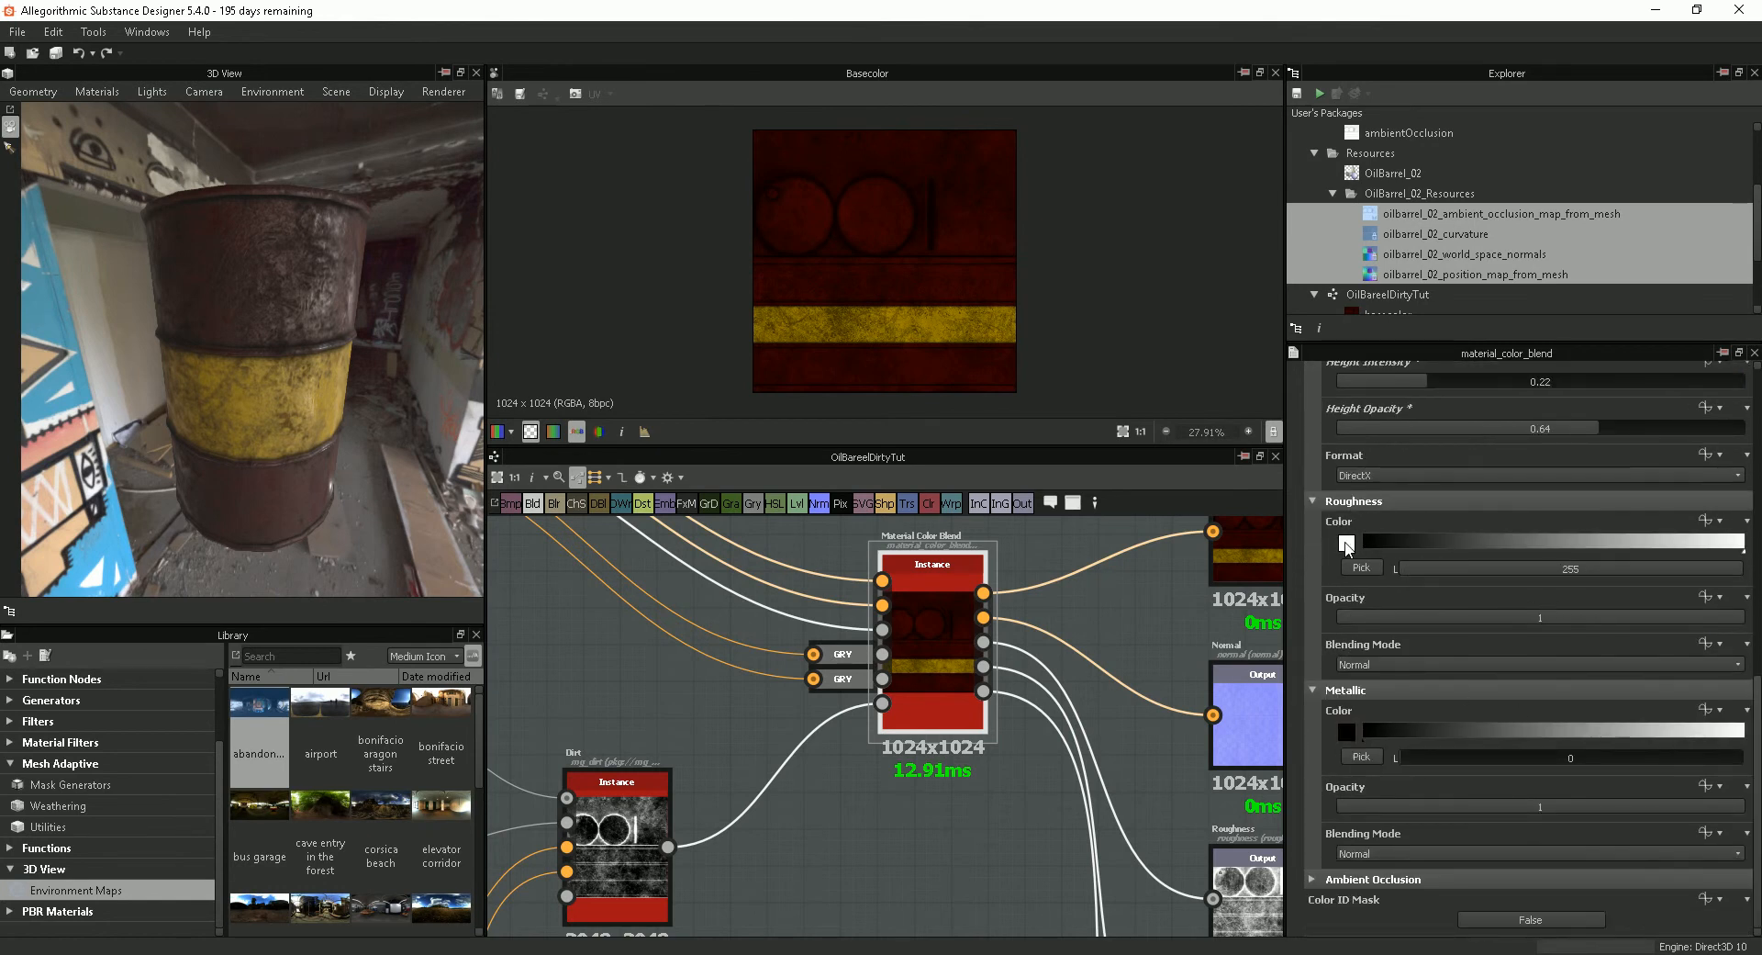
left_click_drag(281, 432, 174, 420)
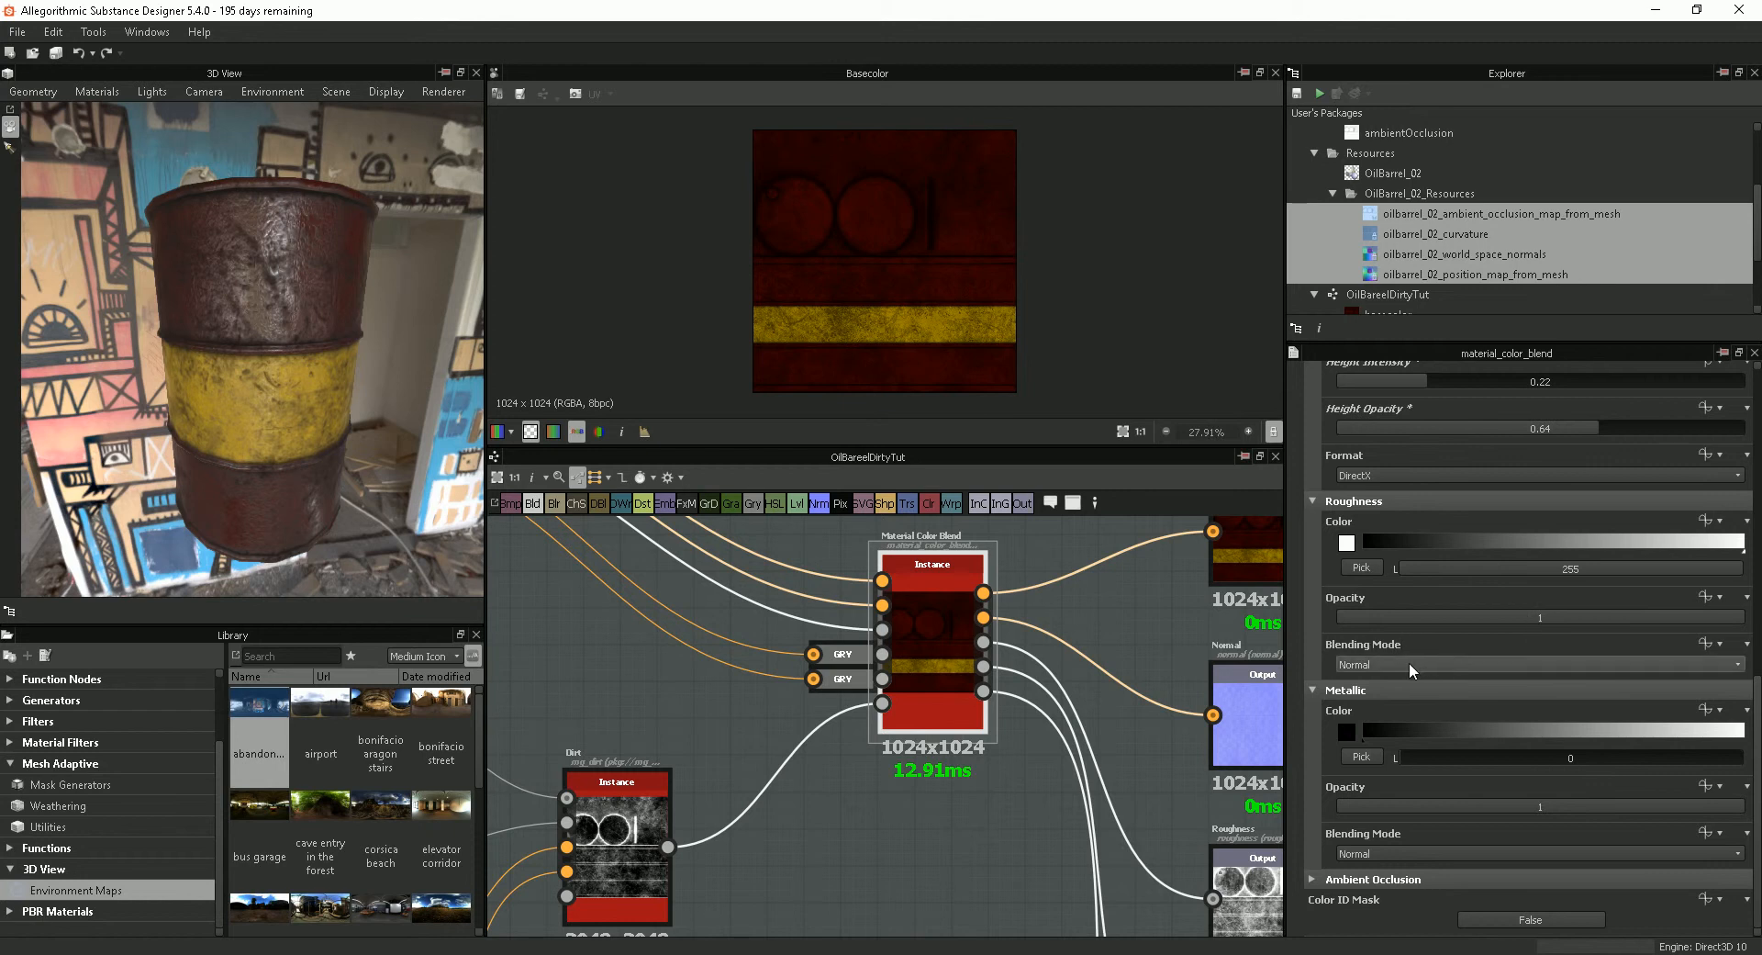
Step: Try Multiply and Add/Sub as the Roughness blending mode, and set it back to Normal
left_click(1408, 661)
left_click(1384, 716)
left_click(1381, 664)
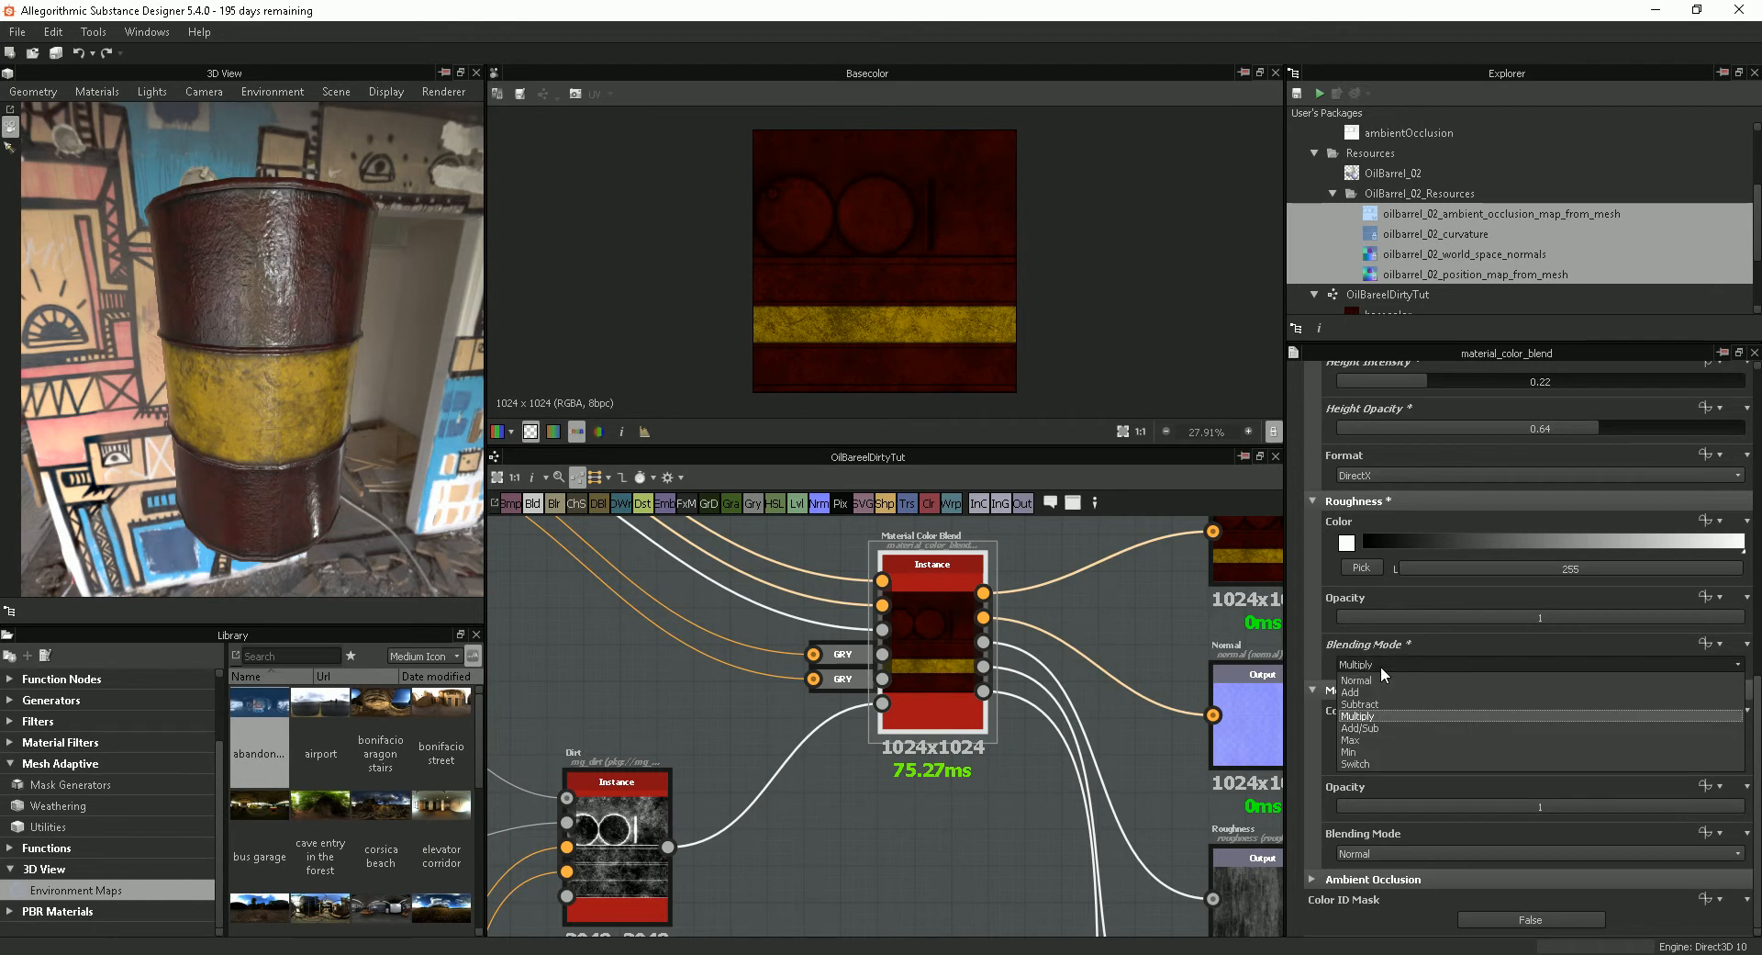
left_click(1380, 727)
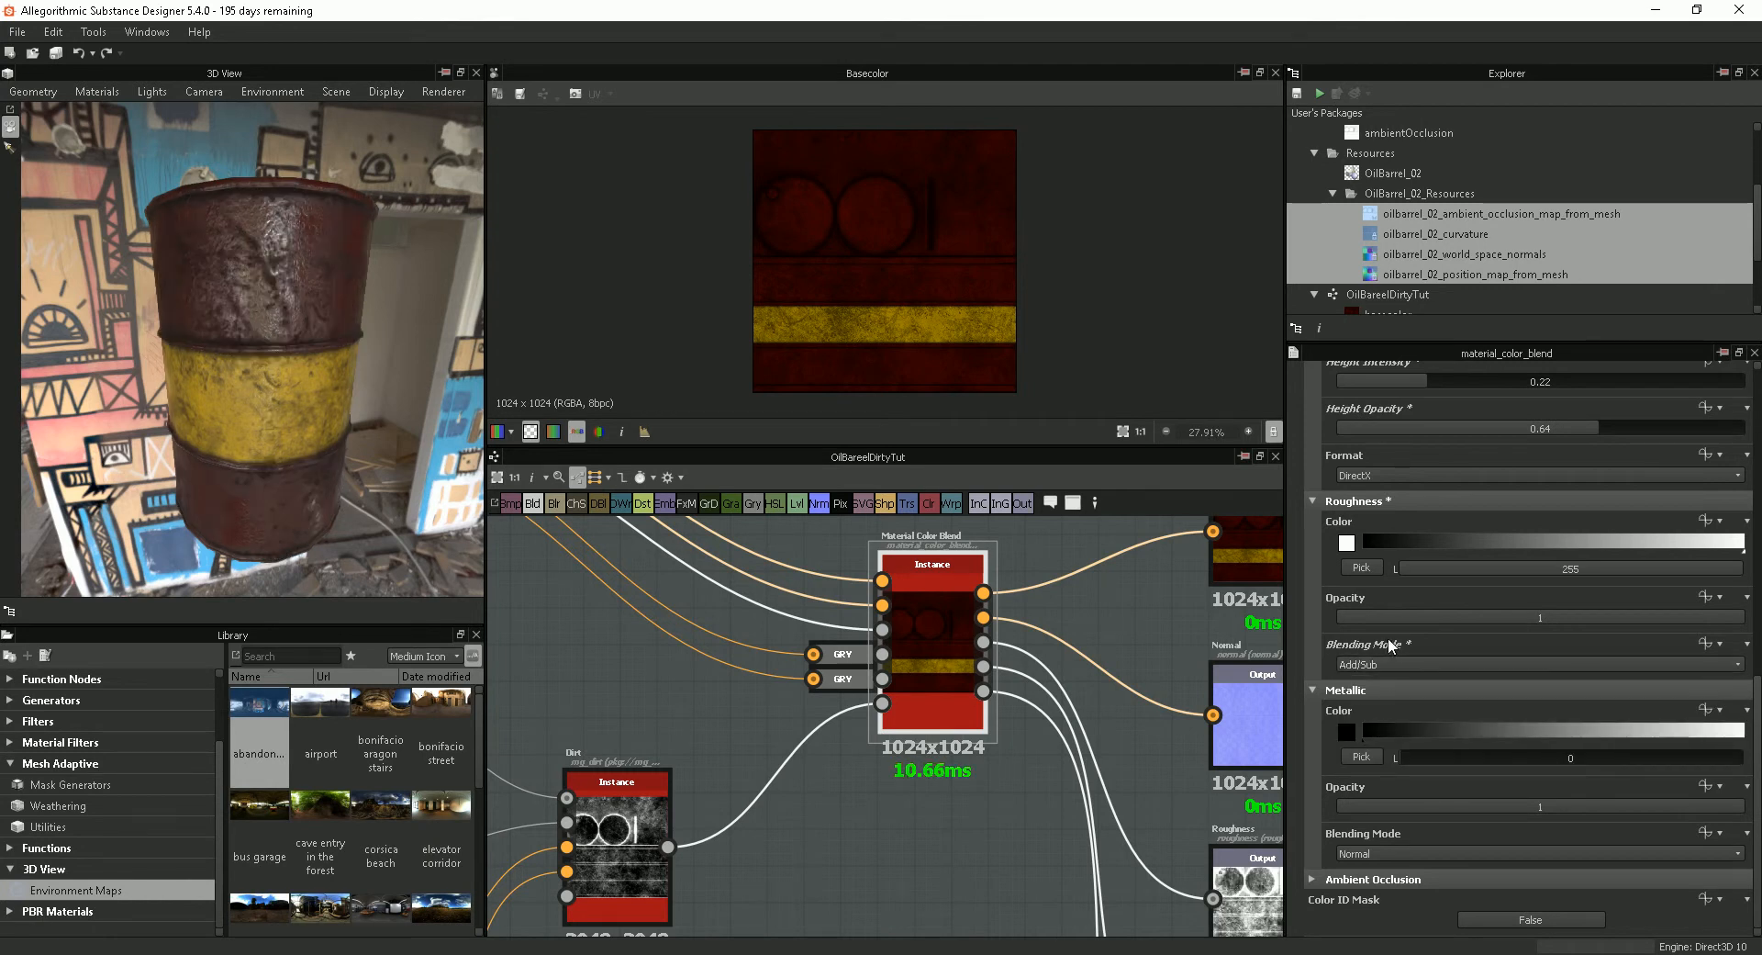
left_click_drag(339, 437, 298, 383)
left_click(1372, 665)
left_click(1355, 679)
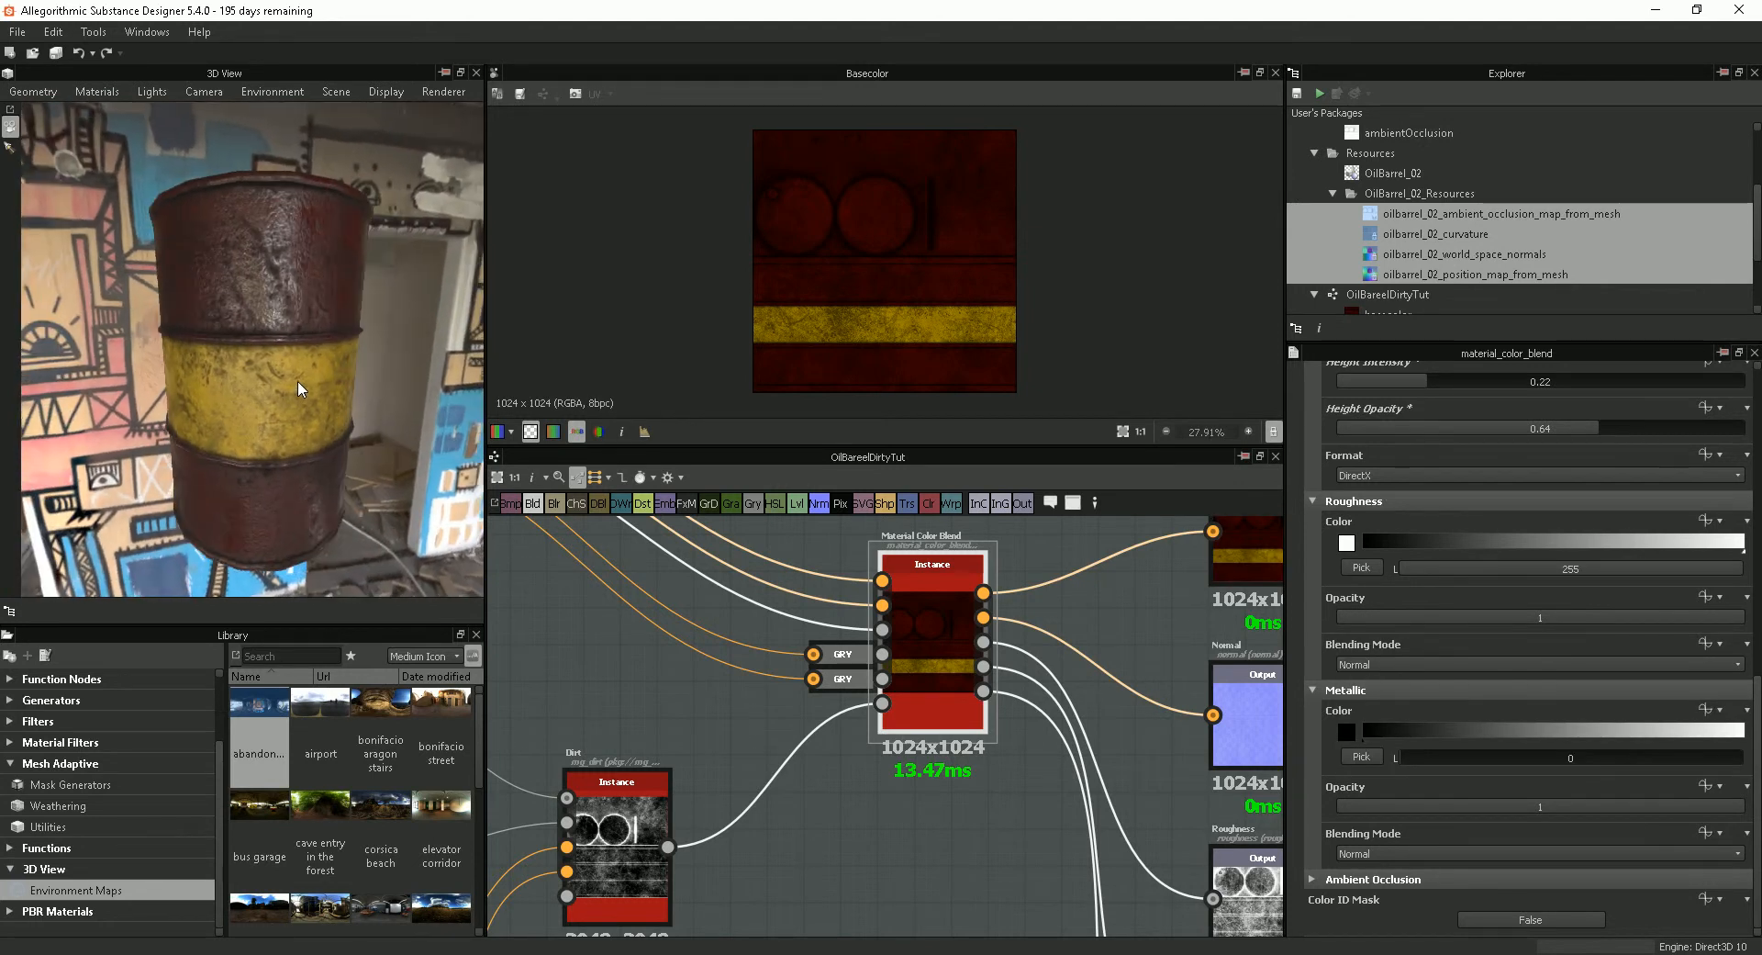
Step: Set the Roughness opacity of Material Color Blend to 0.71 and check the barrel's reflections
left_click_drag(1546, 617, 1630, 620)
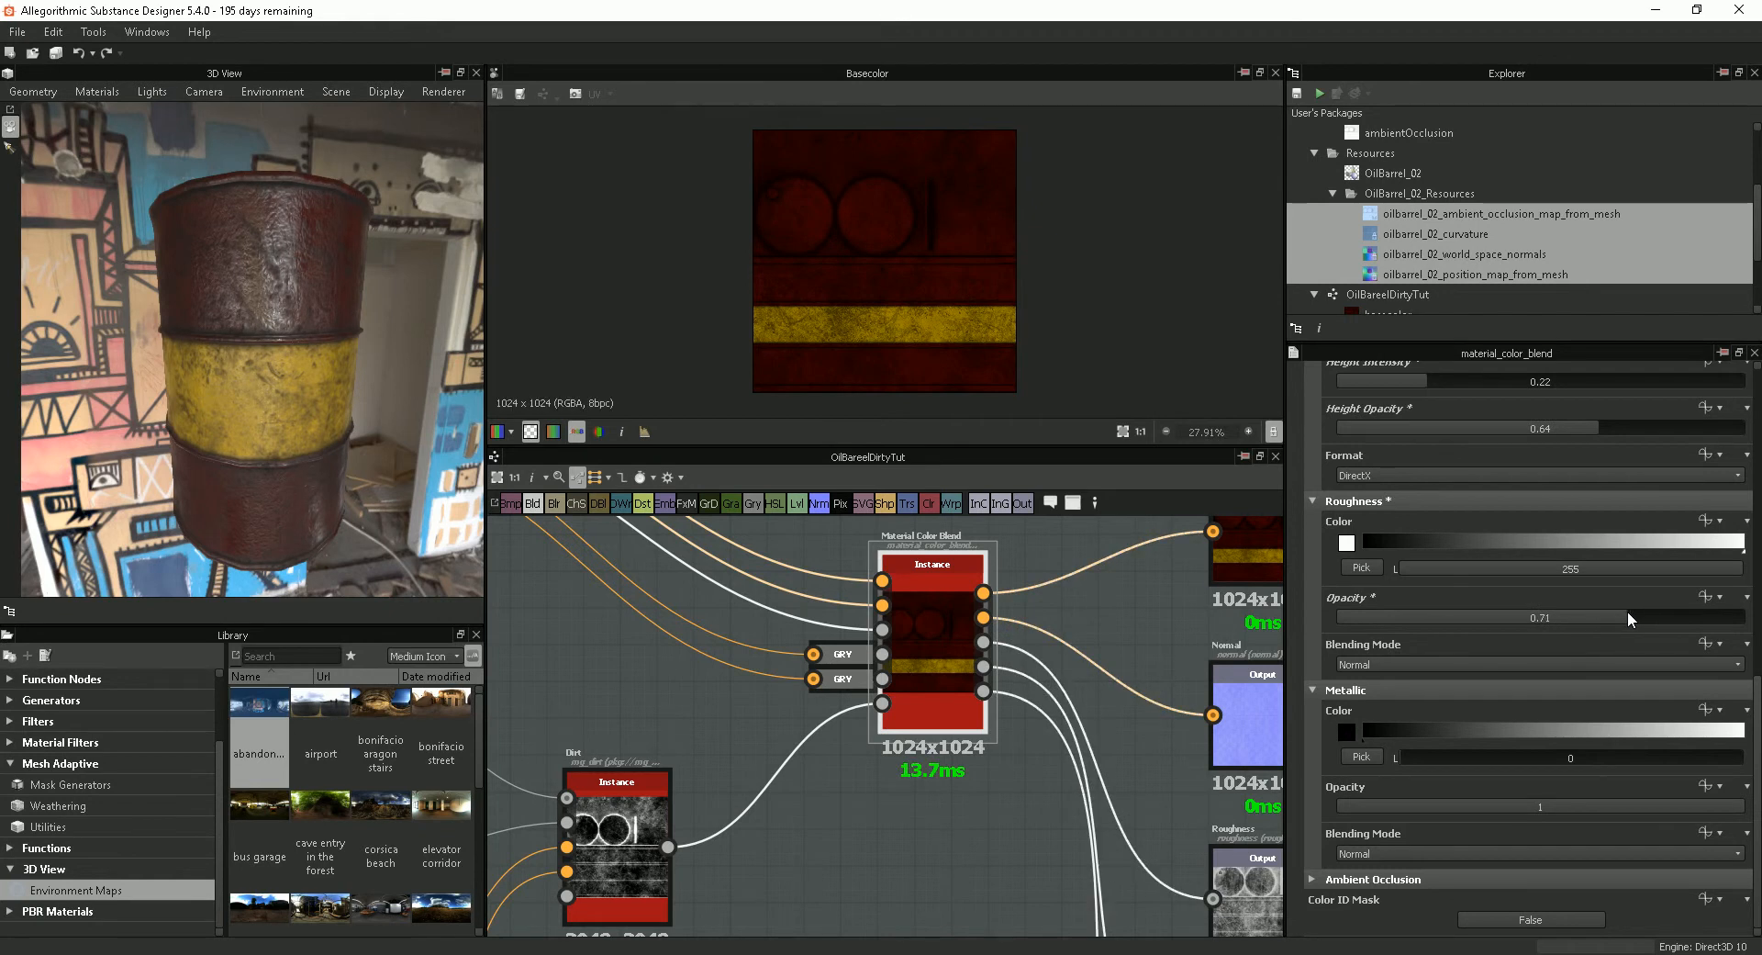
mouse_move(267, 414)
left_mouse_down()
mouse_move(249, 396)
mouse_move(282, 410)
left_mouse_up()
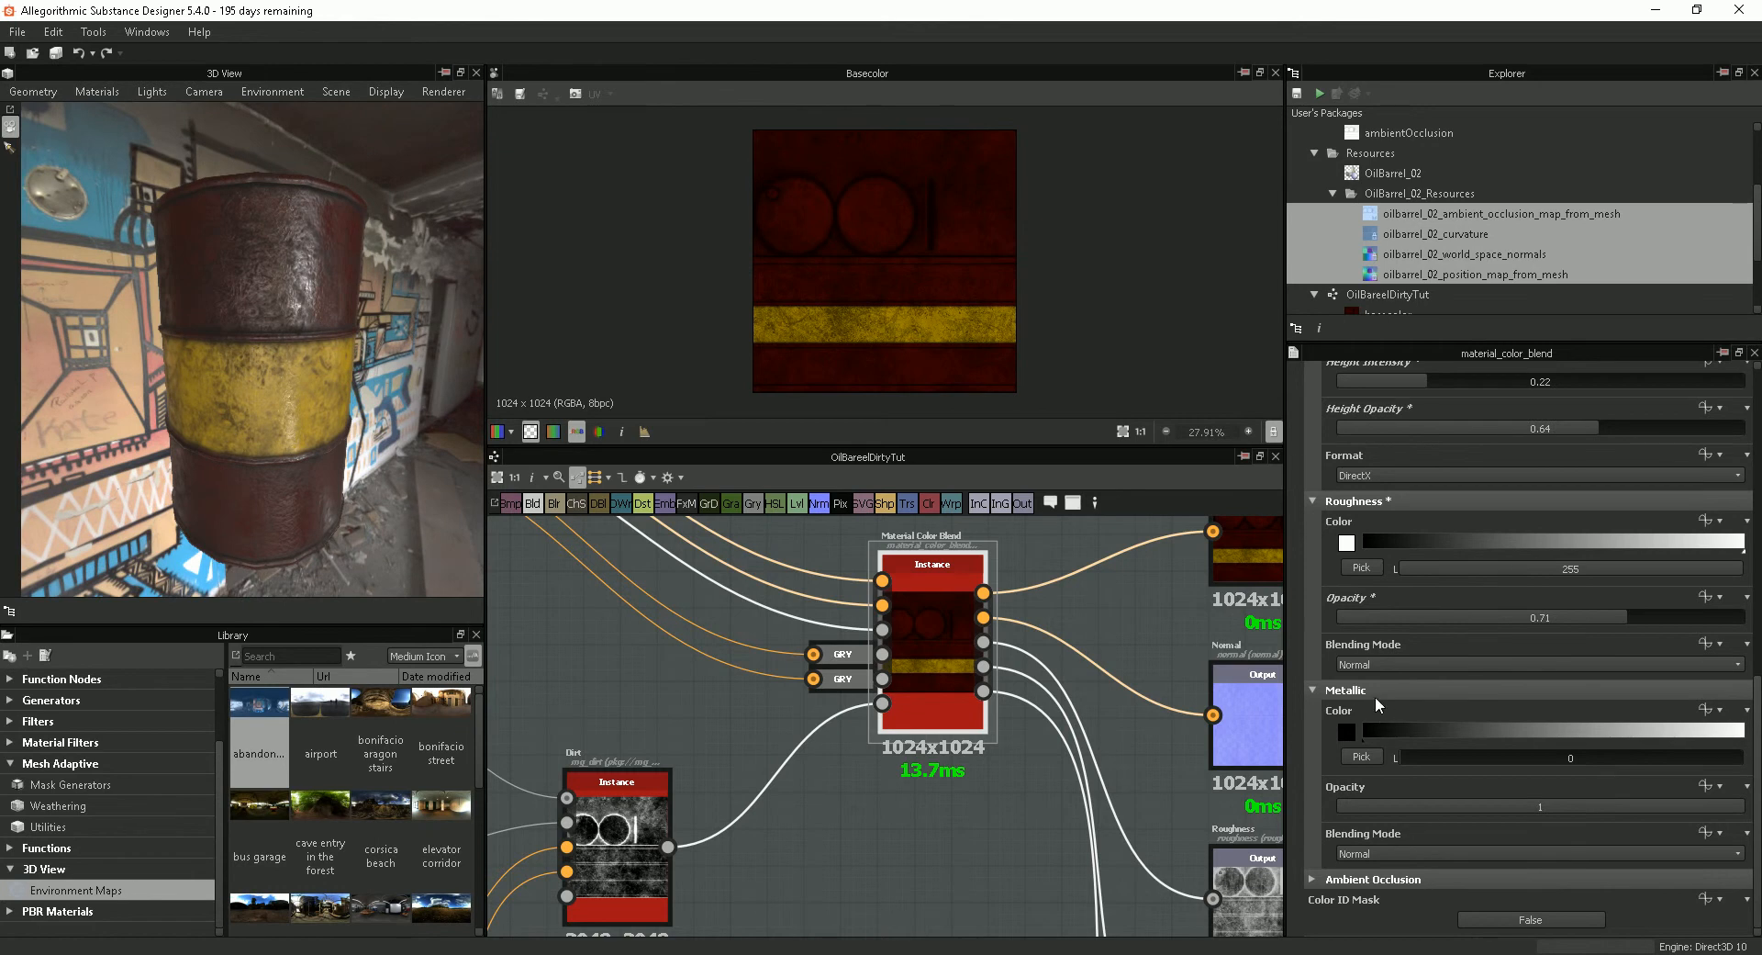
left_click_drag(303, 405, 297, 409)
left_click_drag(387, 363, 307, 410)
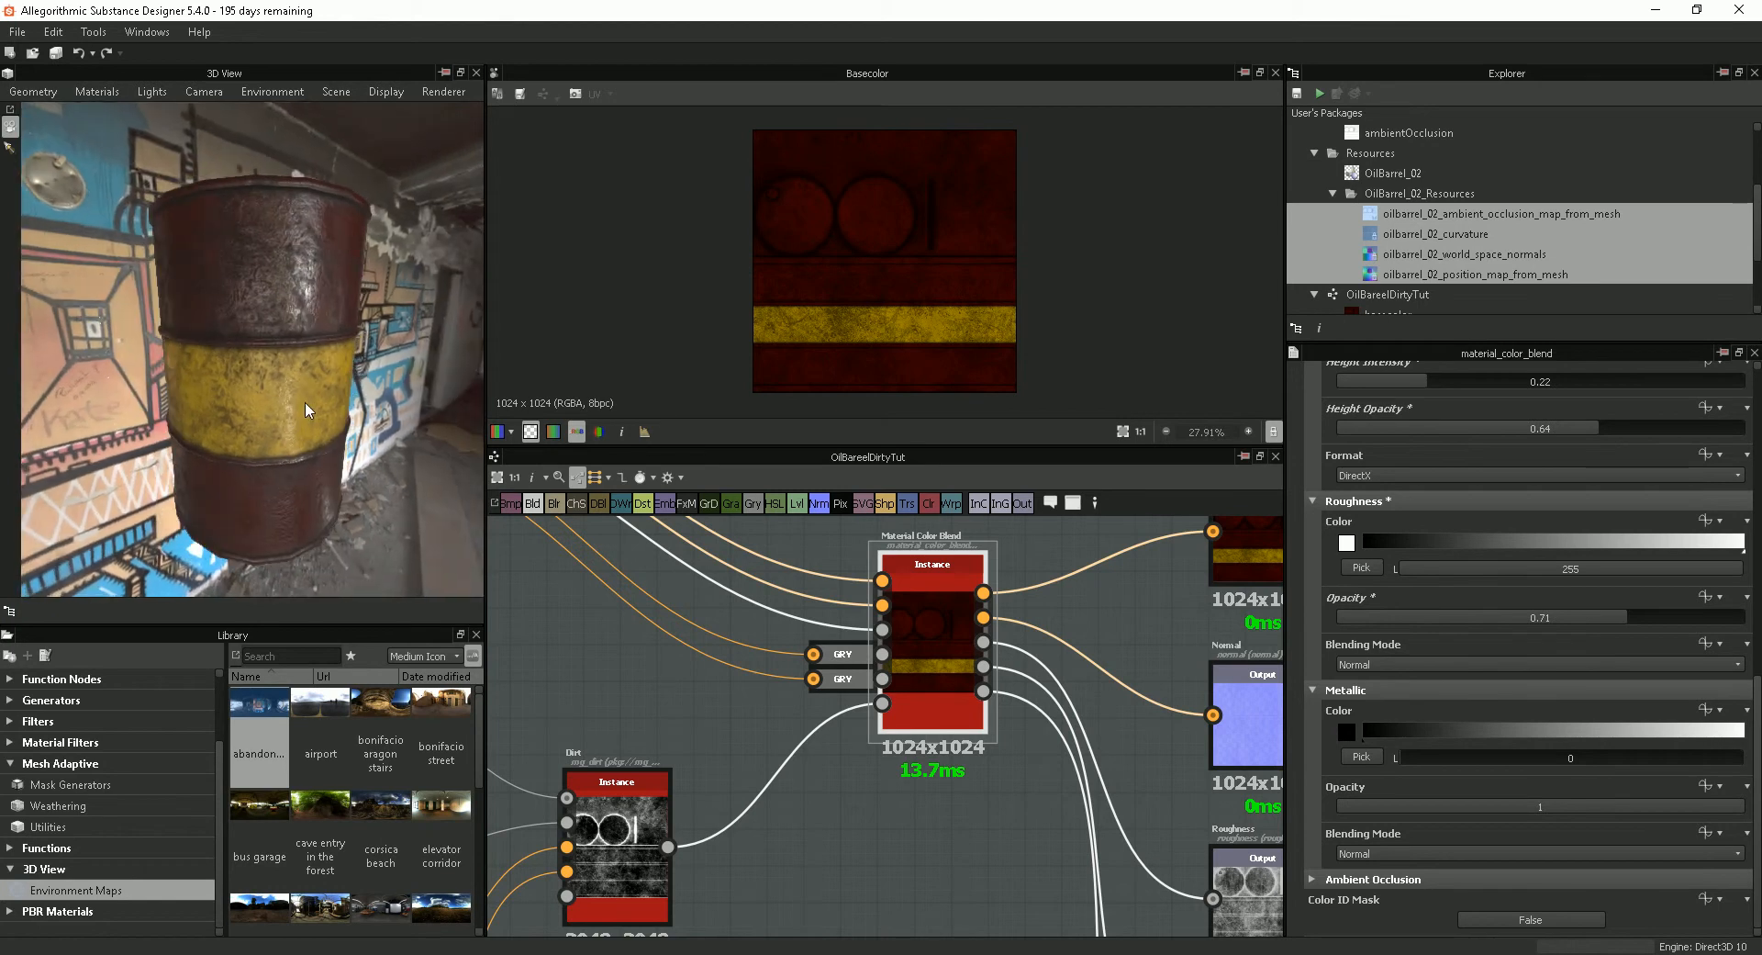
Step: Set the Metallic color of Material Color Blend to a dark gray with L 38 and check the barrel from other angles
mouse_move(1386, 732)
left_mouse_down()
mouse_move(1425, 735)
mouse_move(1371, 724)
mouse_move(1676, 735)
mouse_move(1413, 732)
left_mouse_up()
left_click_drag(260, 418, 160, 422)
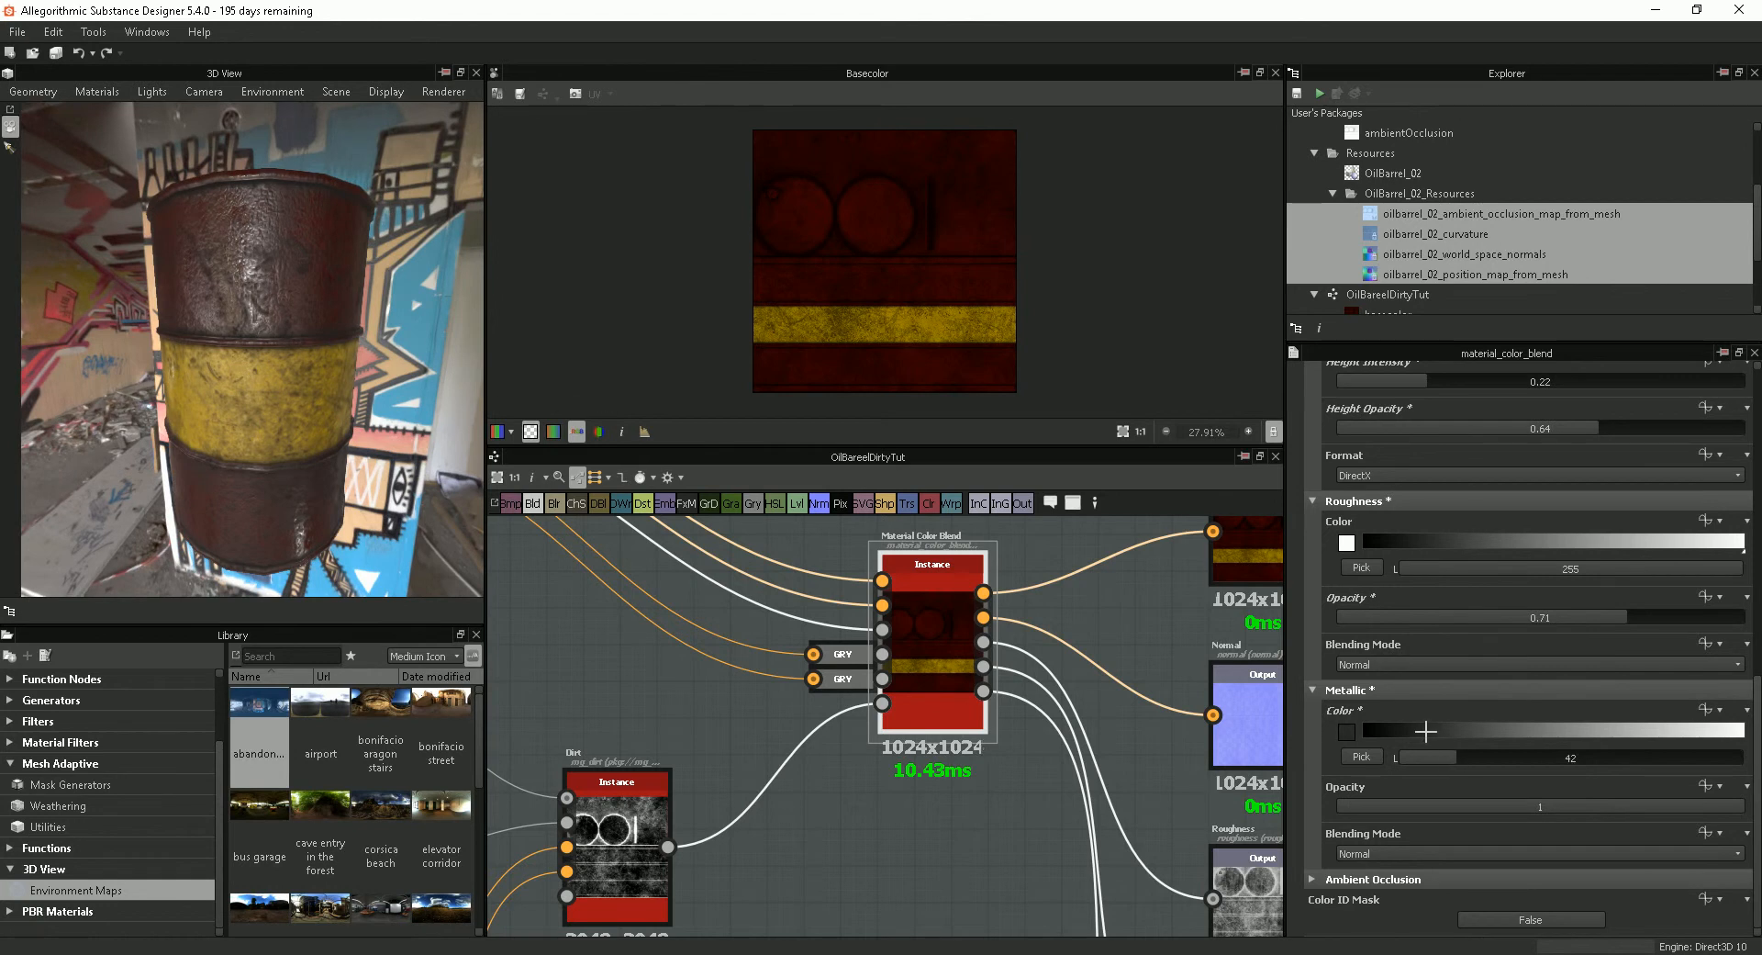
left_click_drag(1425, 732, 1419, 732)
left_click_drag(123, 391, 395, 396)
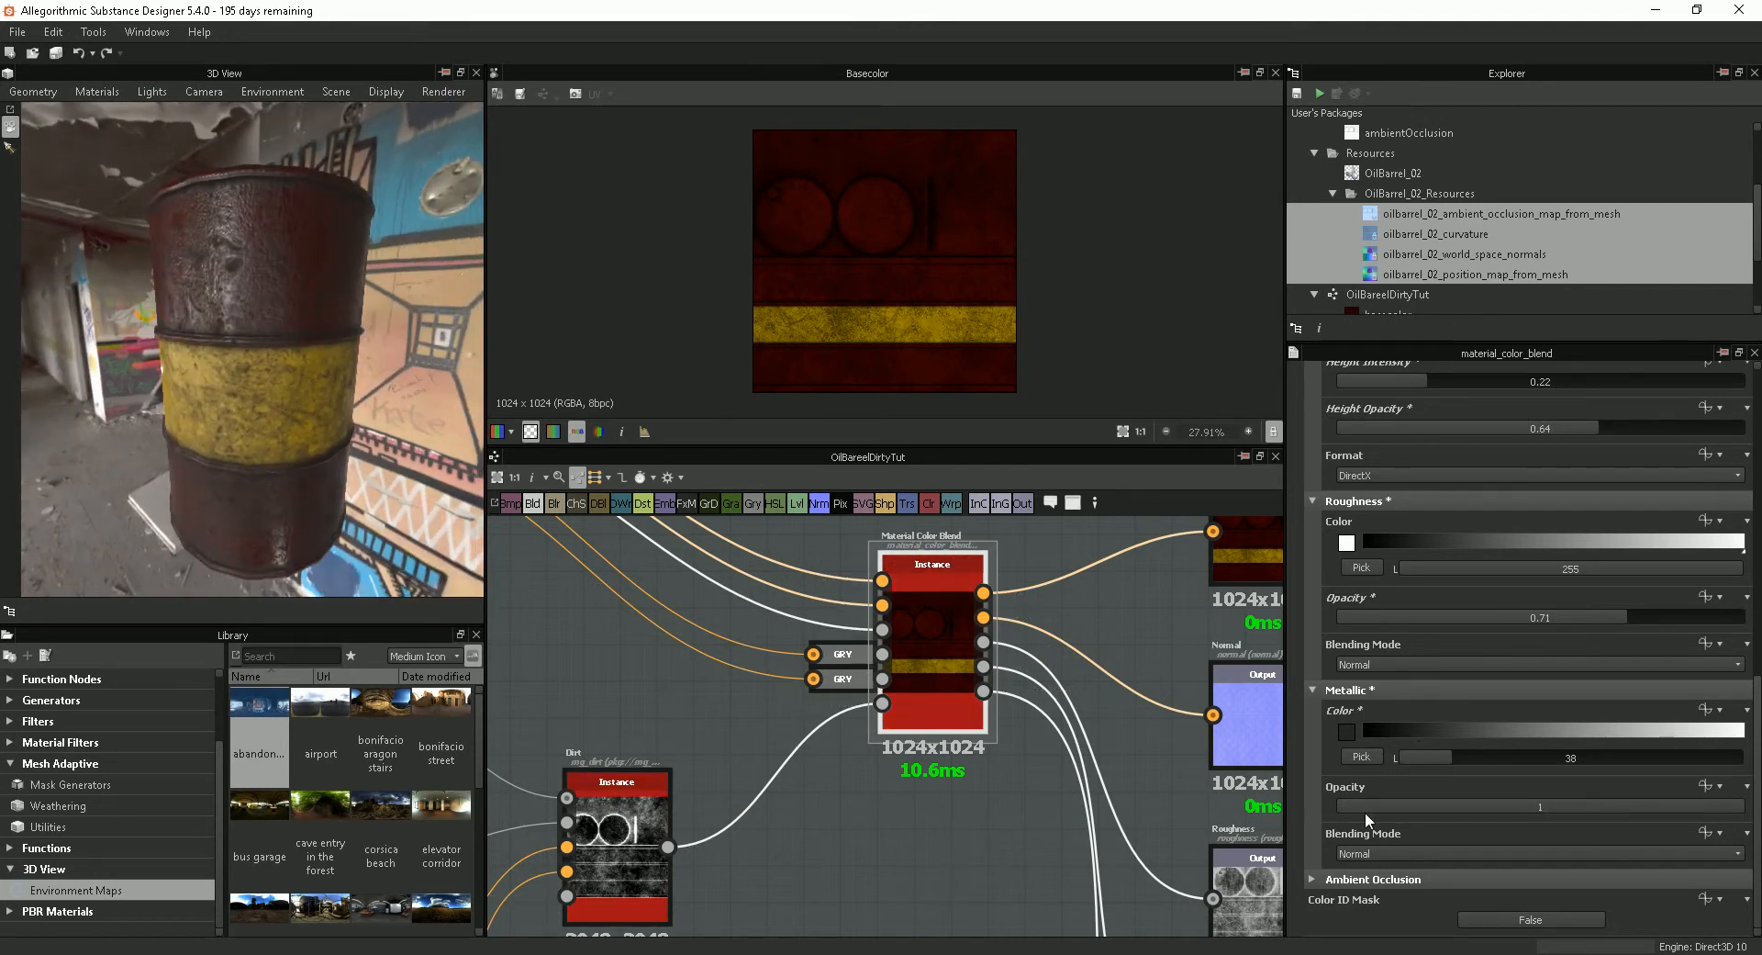
Step: Expand the Ambient Occlusion parameters of Material Color Blend, try a lower opacity and restore it to 1
left_click(1309, 878)
scroll(1579, 863, "down", 3)
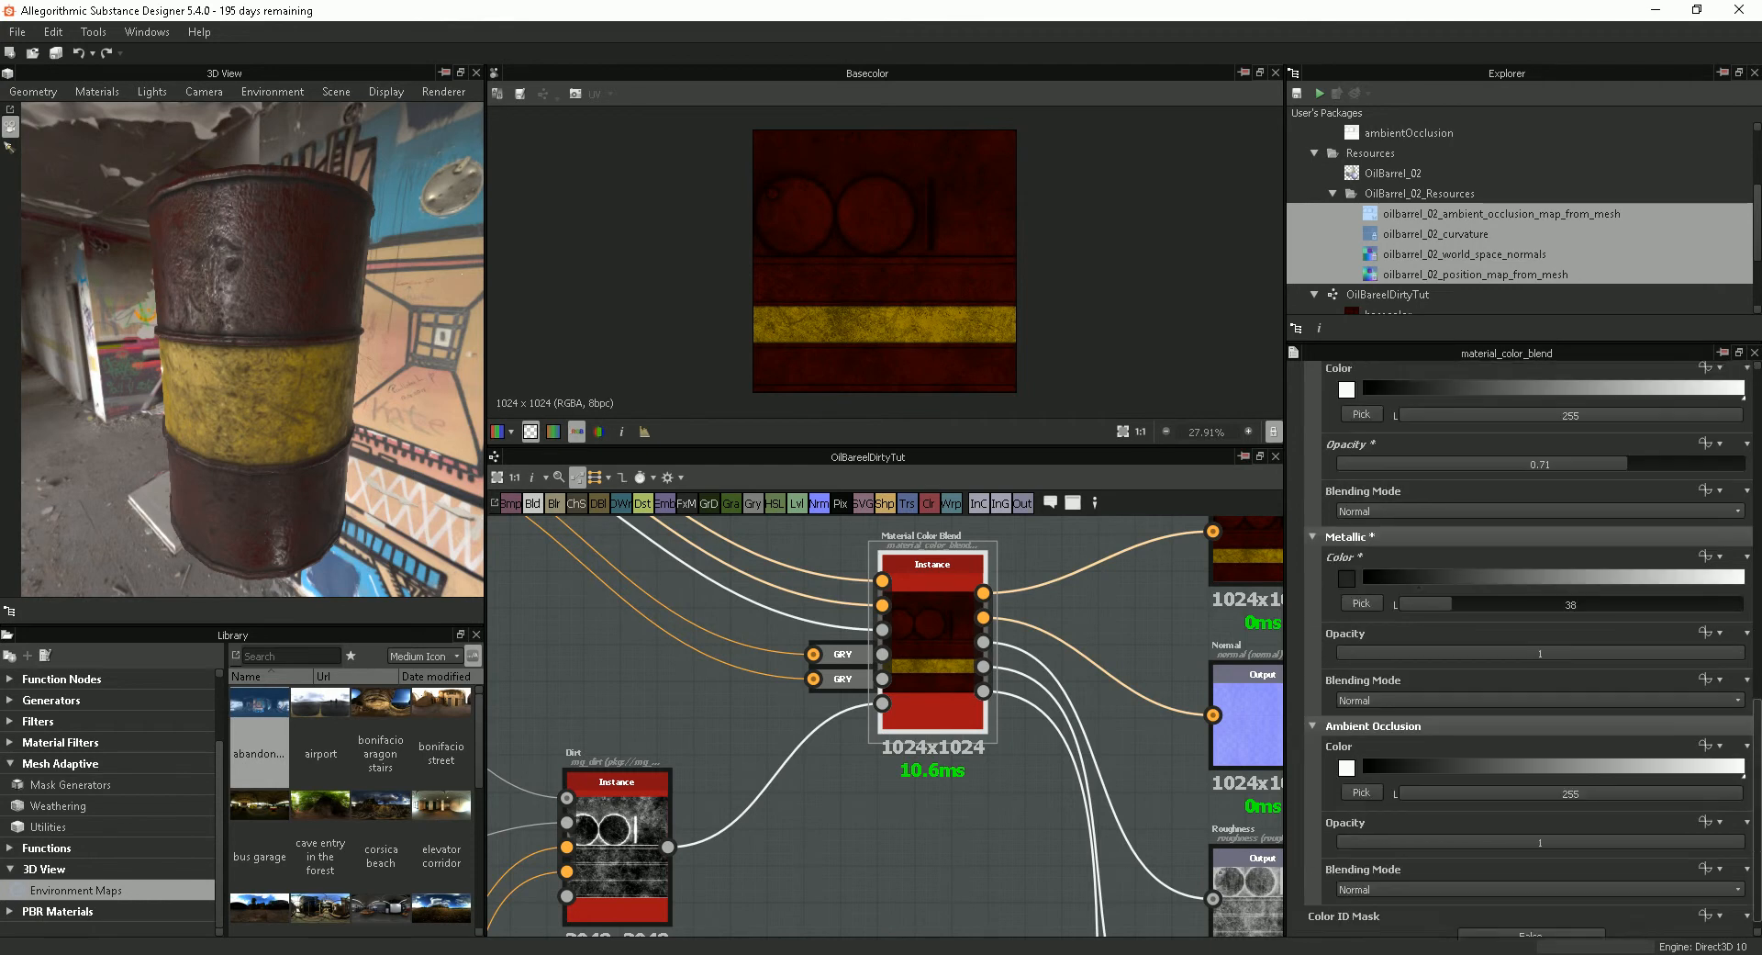
left_click_drag(1561, 824, 1501, 822)
left_click_drag(1758, 829, 1760, 829)
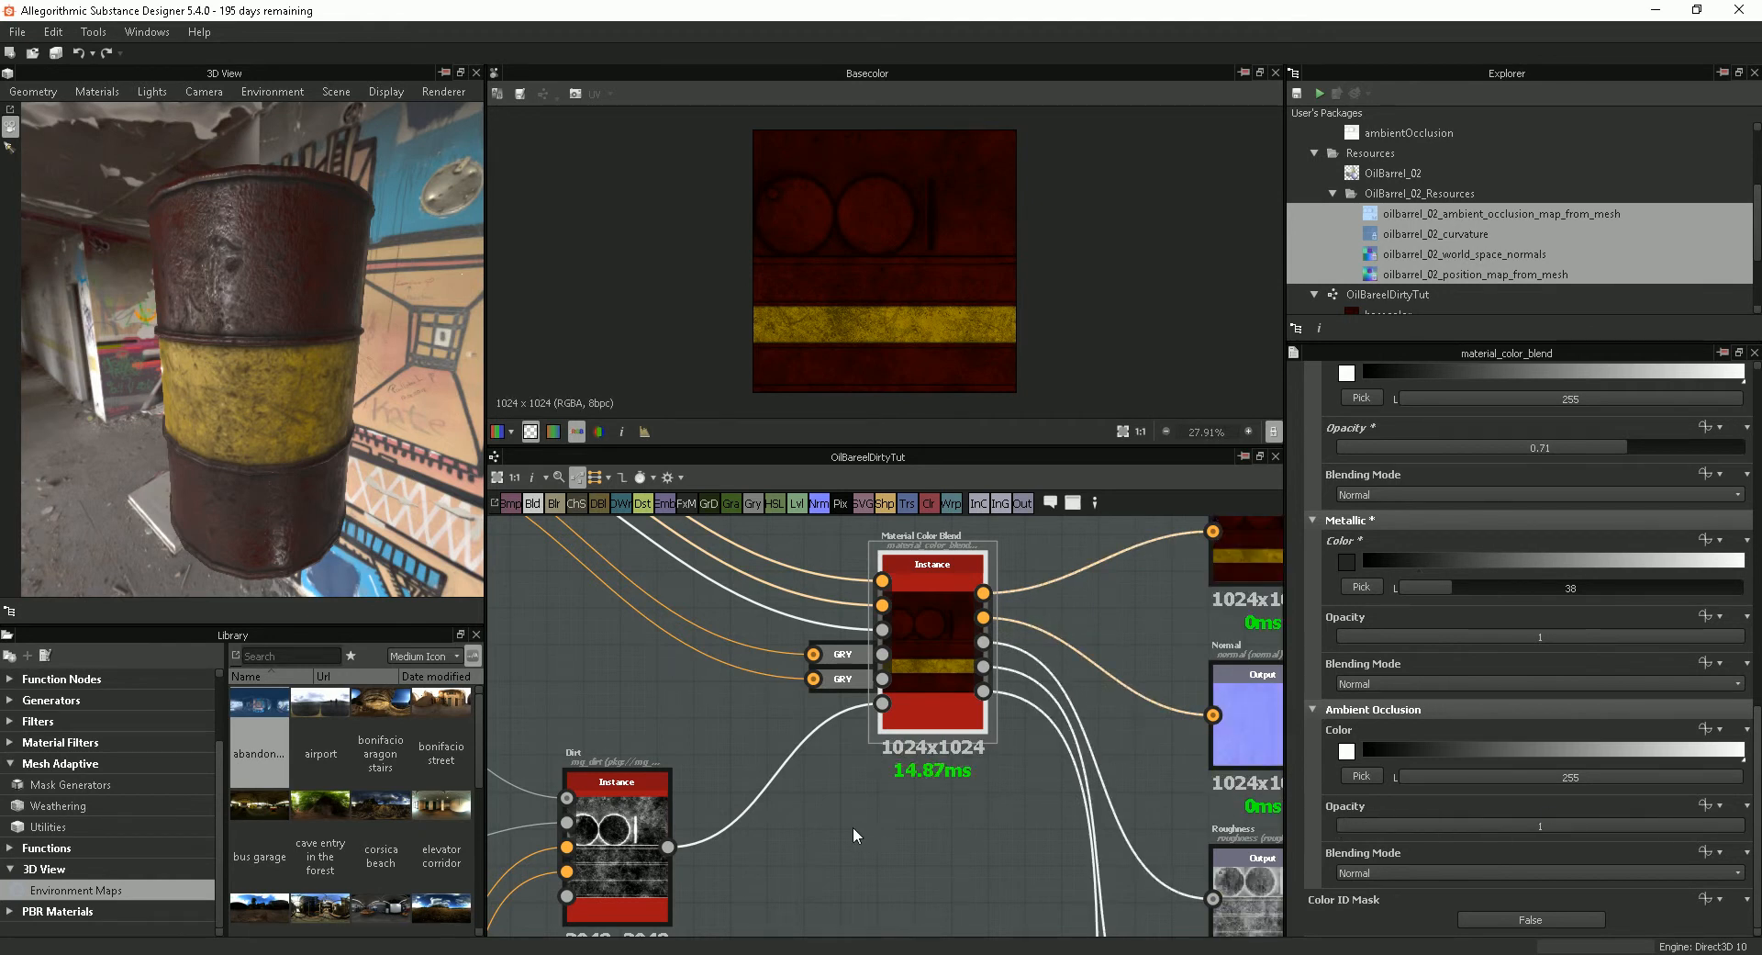
Step: Open the Dirt node's parameters and show its mask in the 2D view
scroll(864, 842, "down", 3)
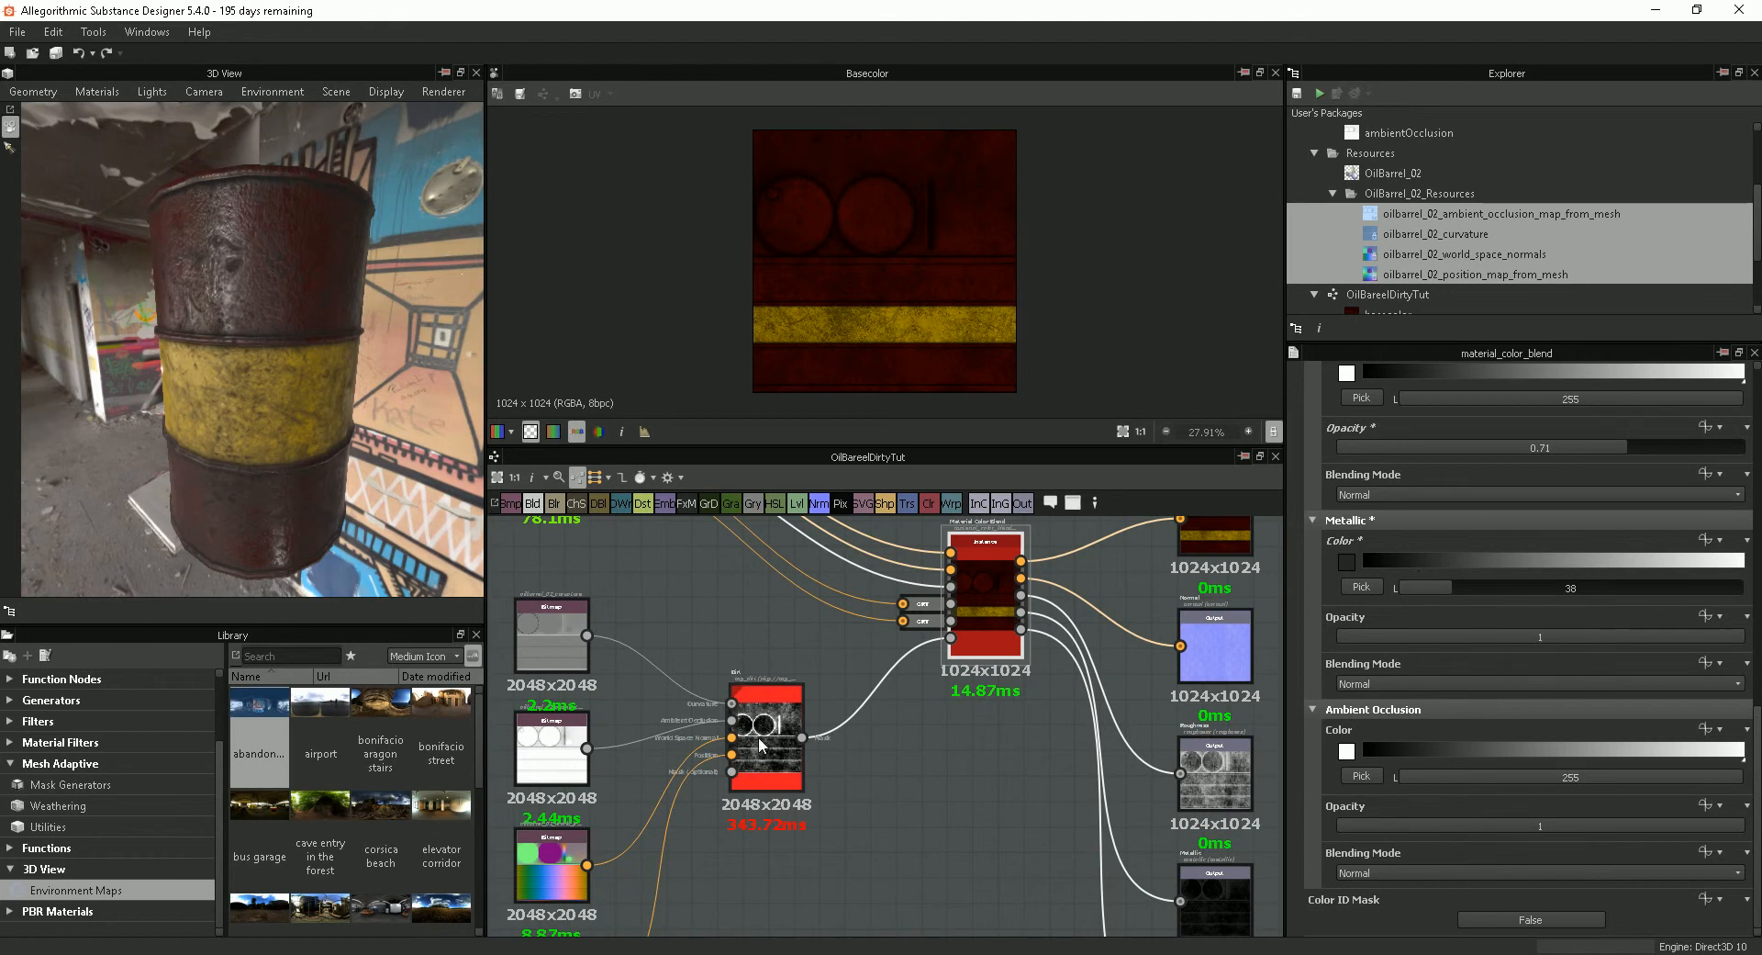
left_click(764, 716)
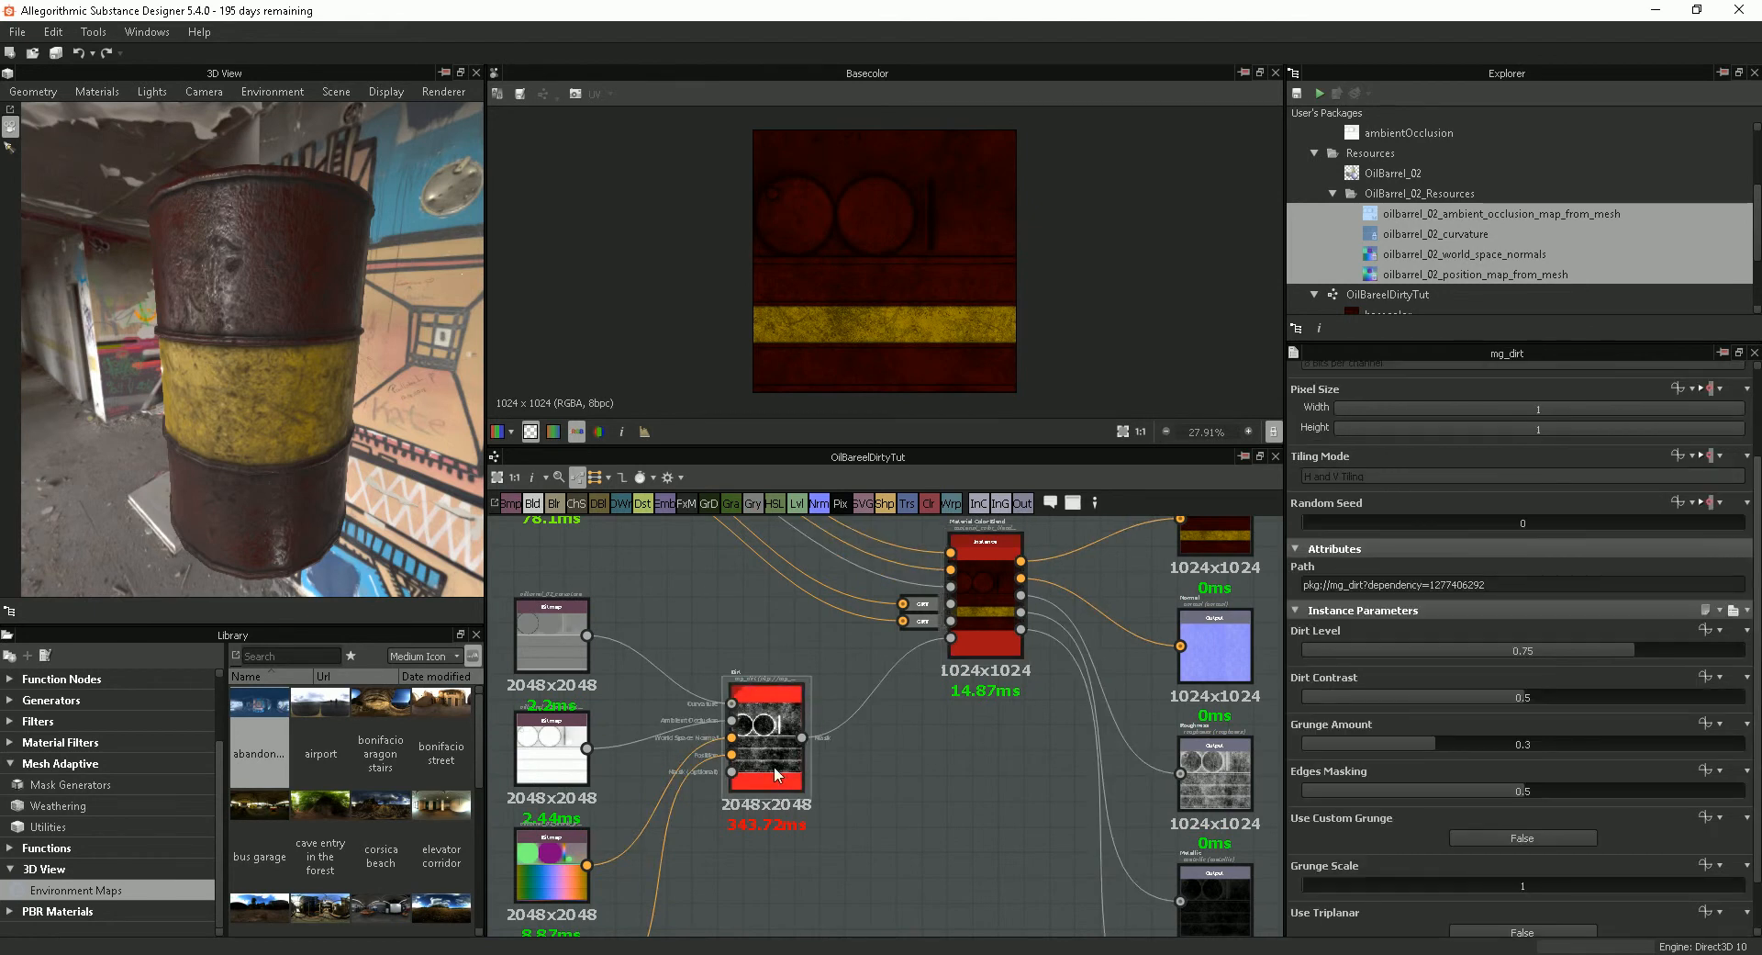
double_click(771, 750)
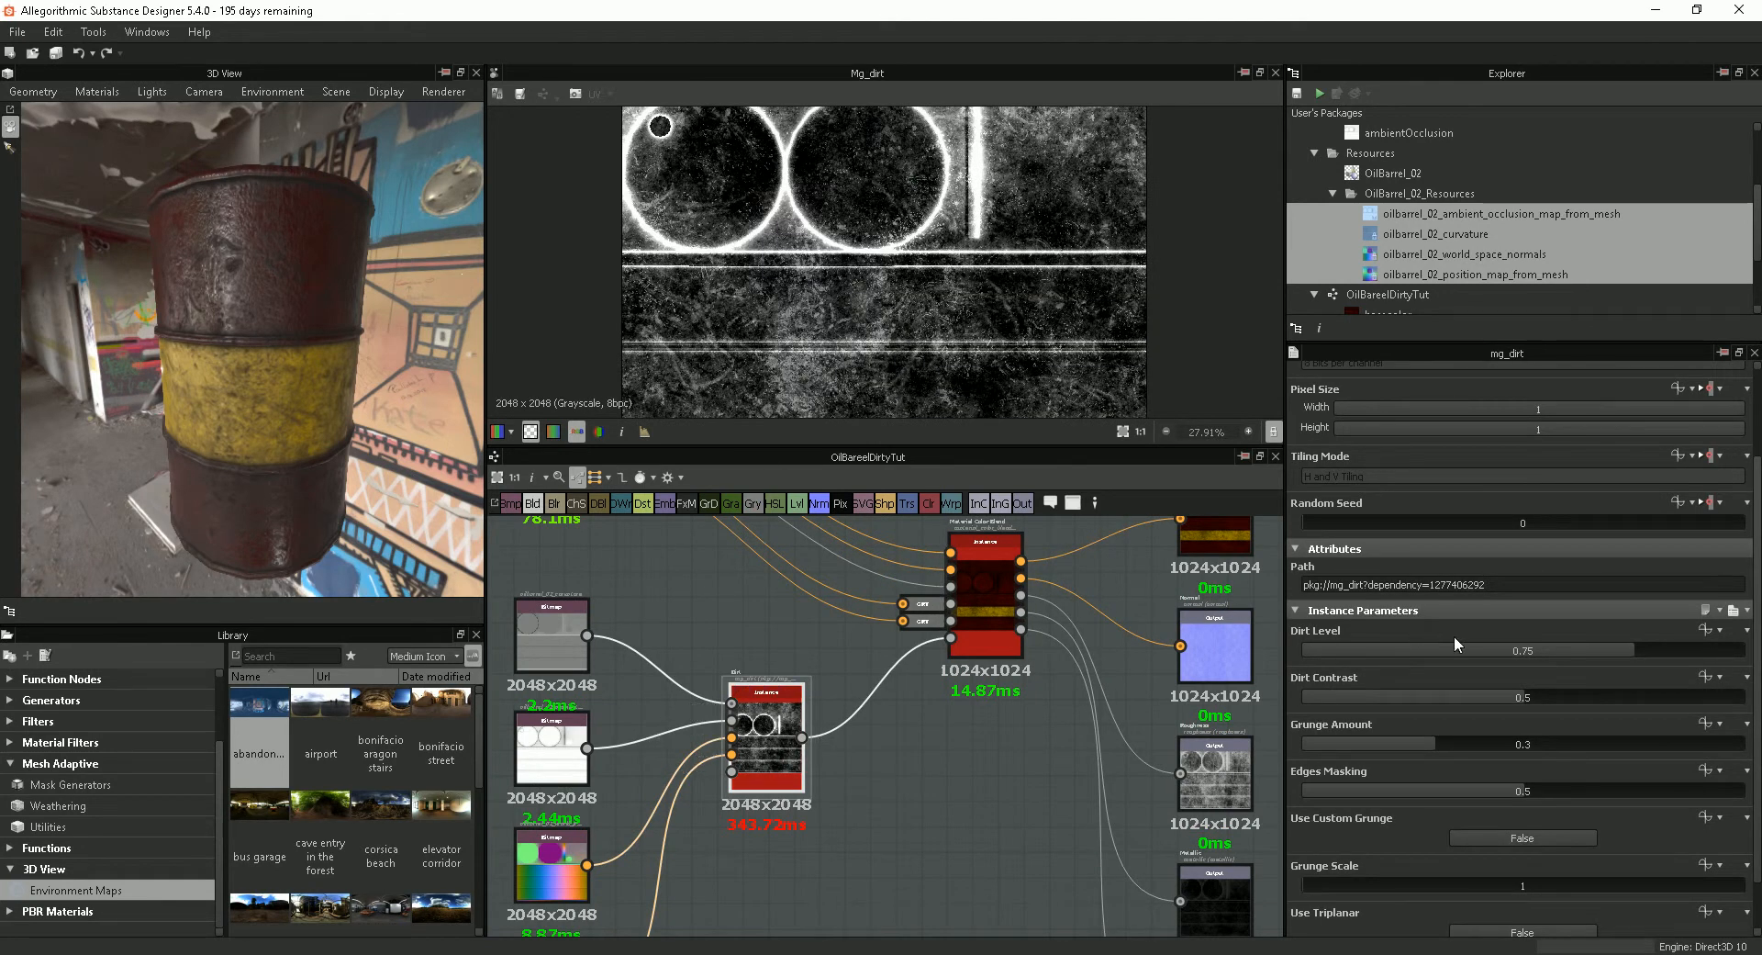
Step: Try Use Triplanar on the Dirt node, then turn it off again
left_click_drag(177, 391, 384, 492)
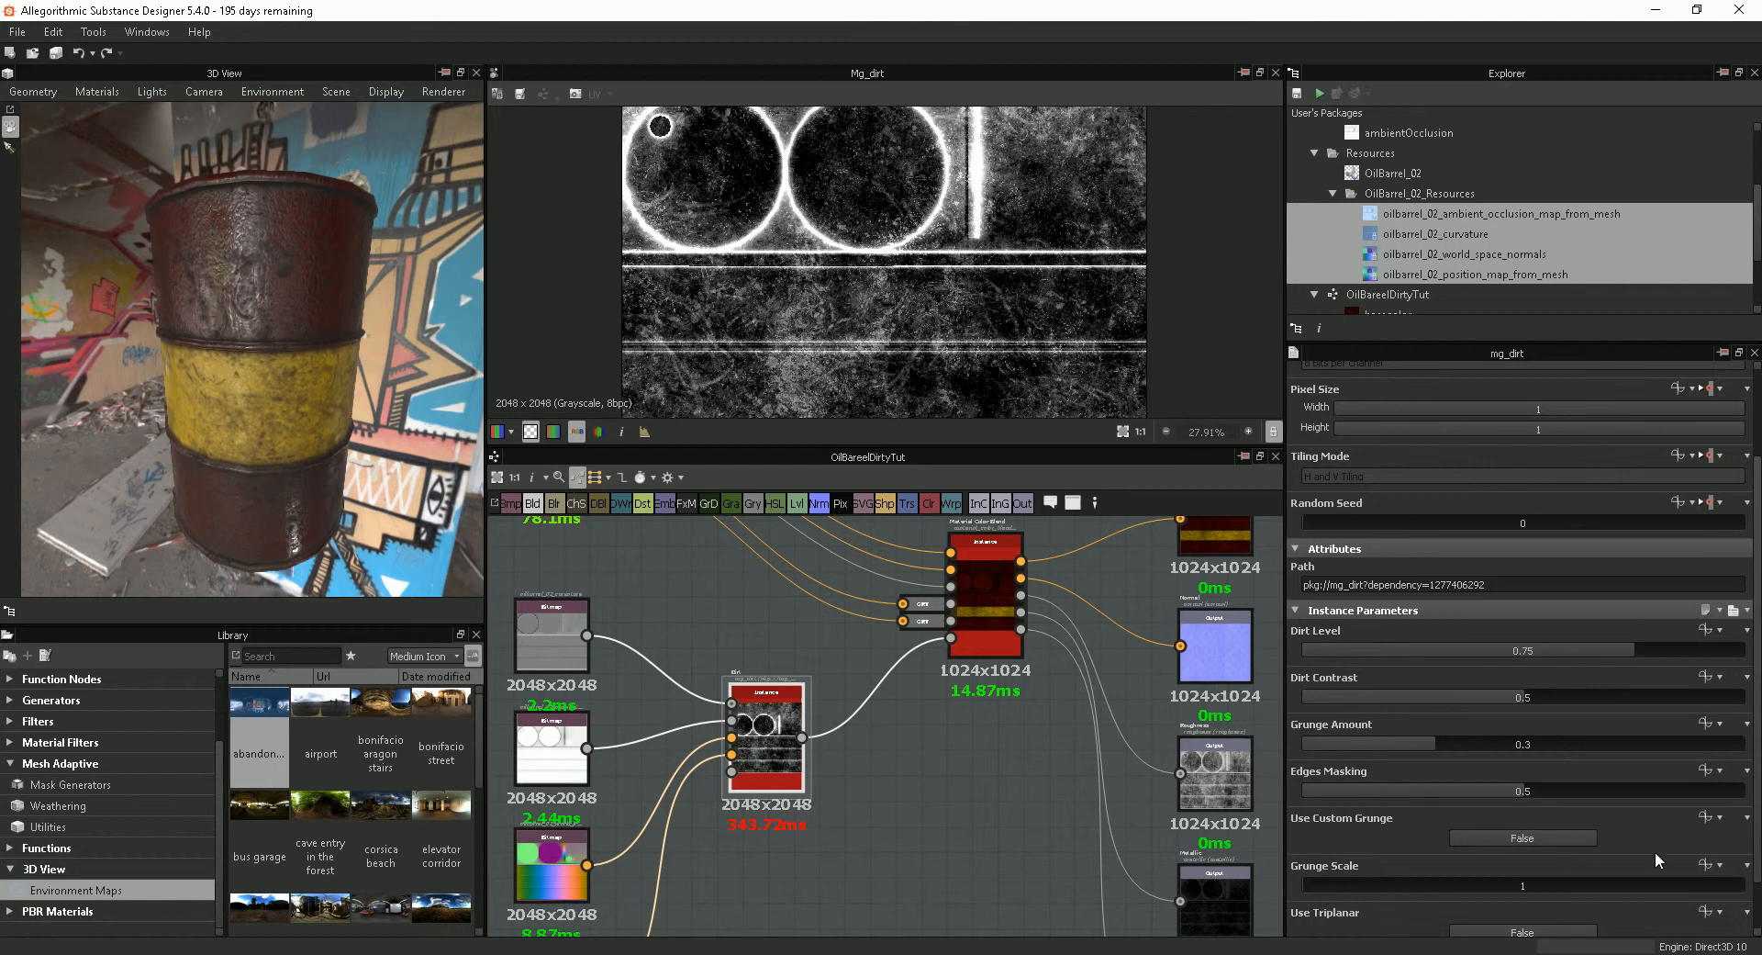
scroll(1579, 870, "down", 2)
left_click(1528, 872)
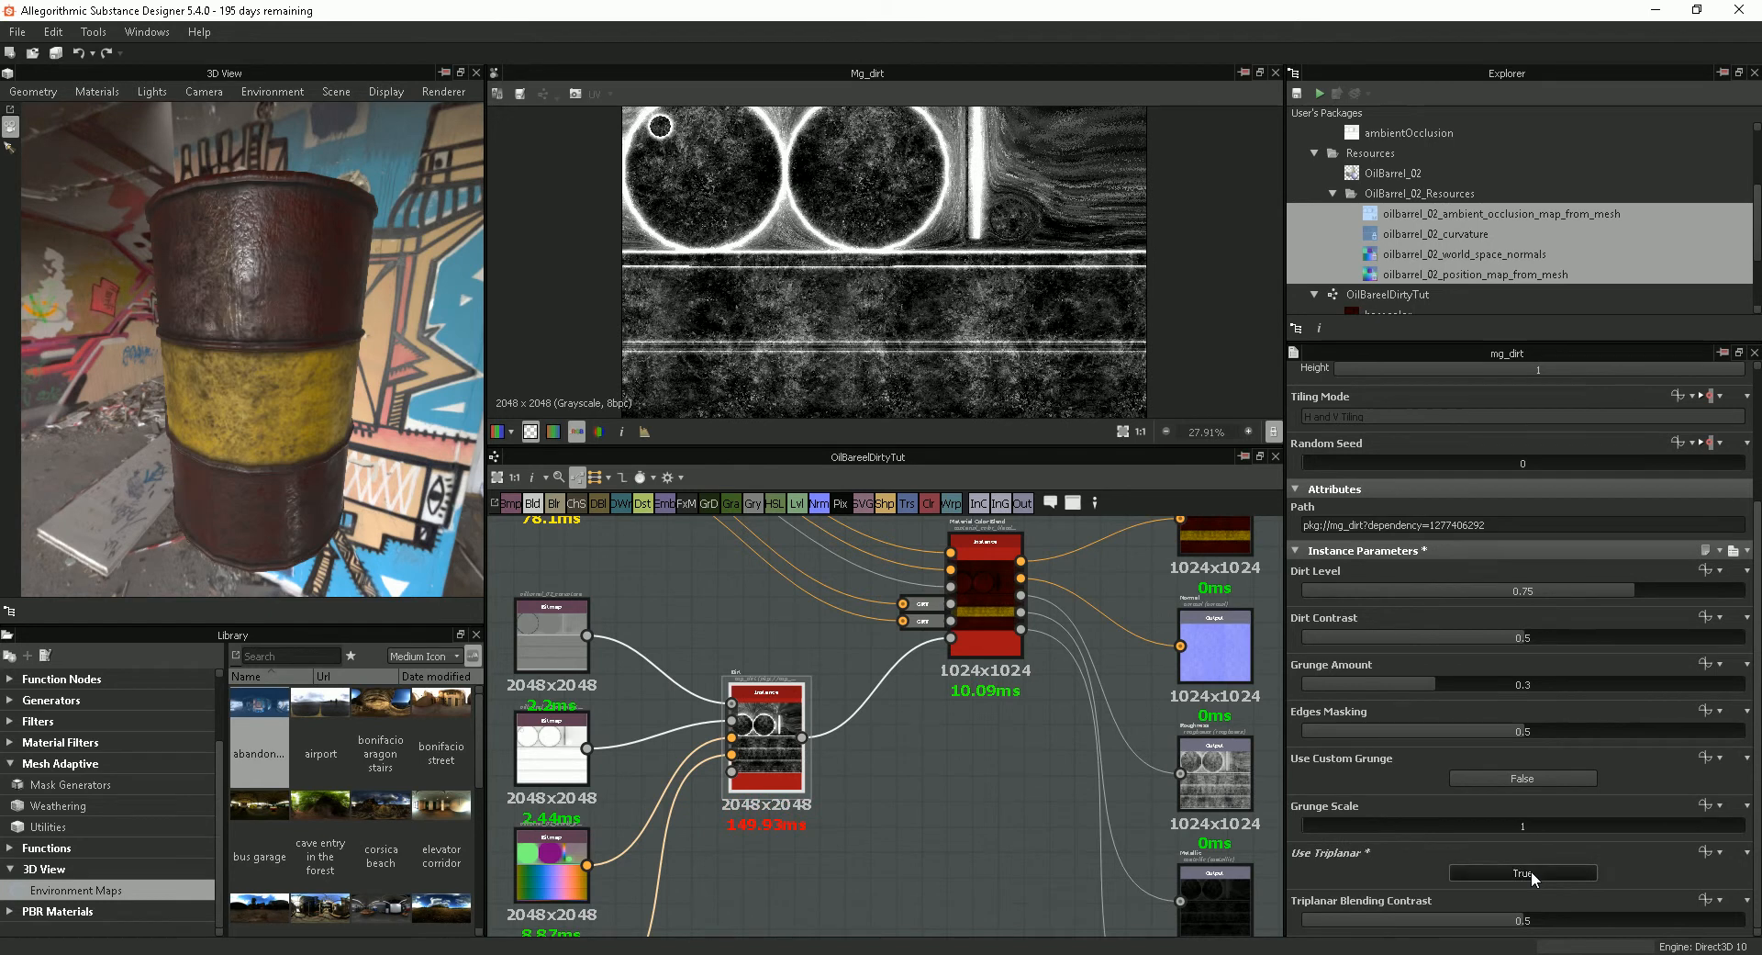
left_click(1531, 872)
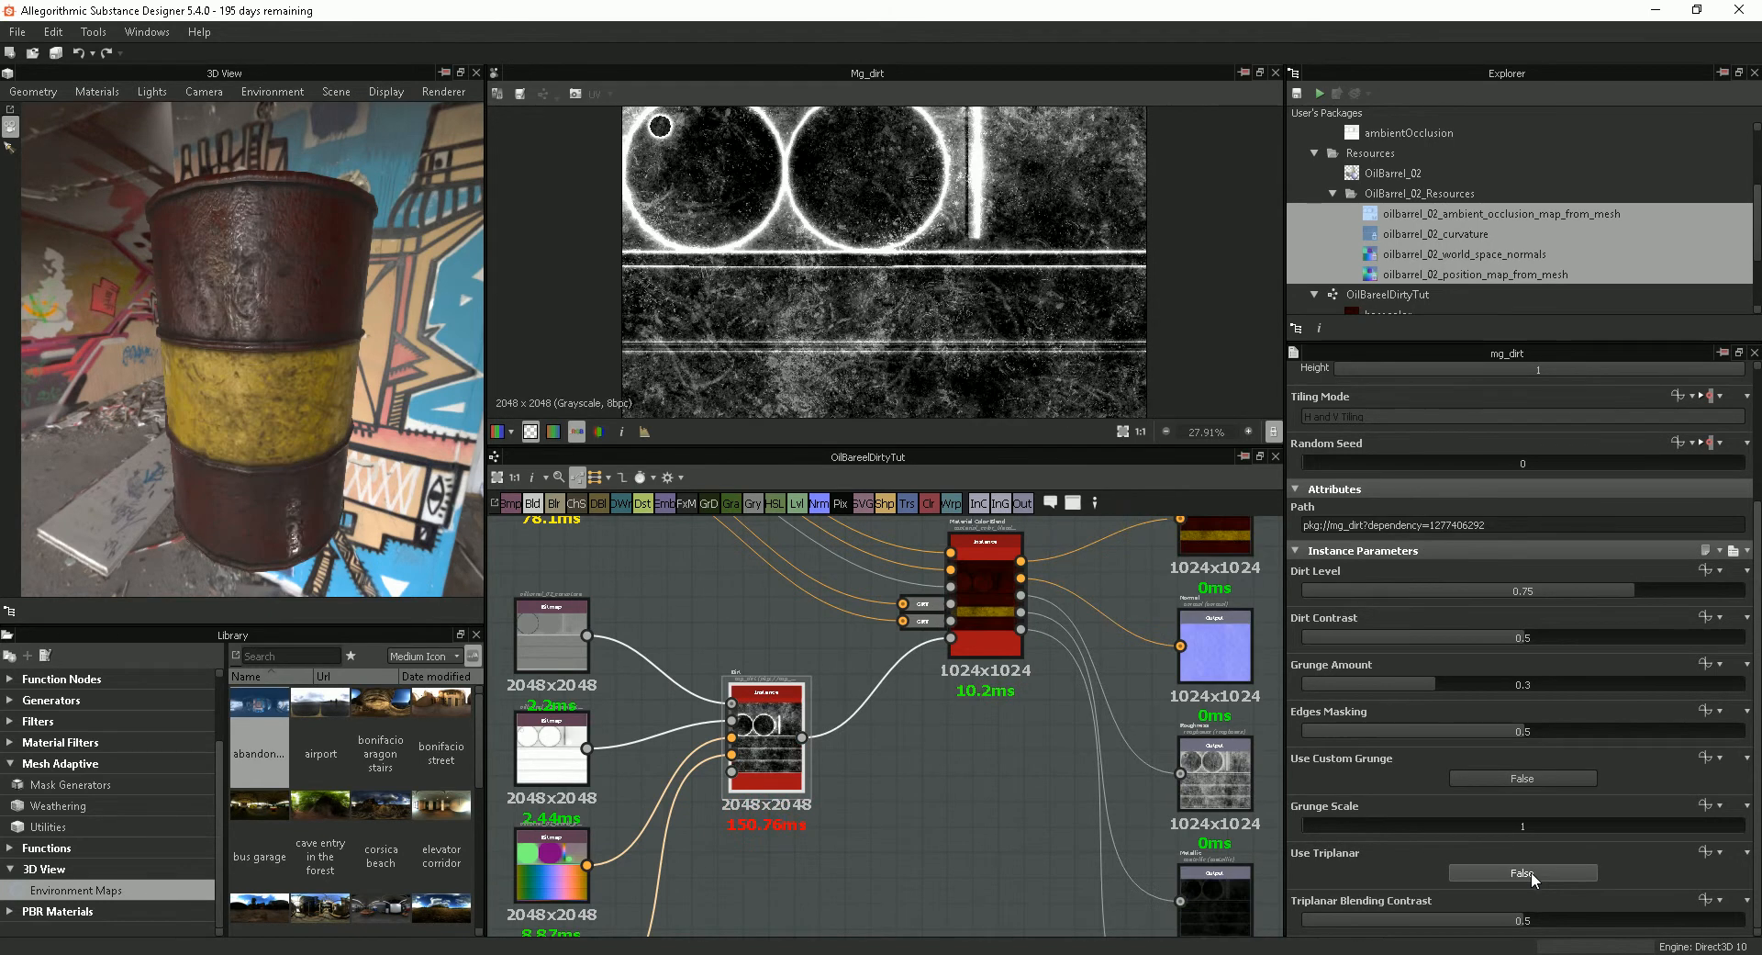
Step: Set the Dirt node's Grunge Scale to 3 and check the result on the barrel and in the mask
left_click(1320, 828)
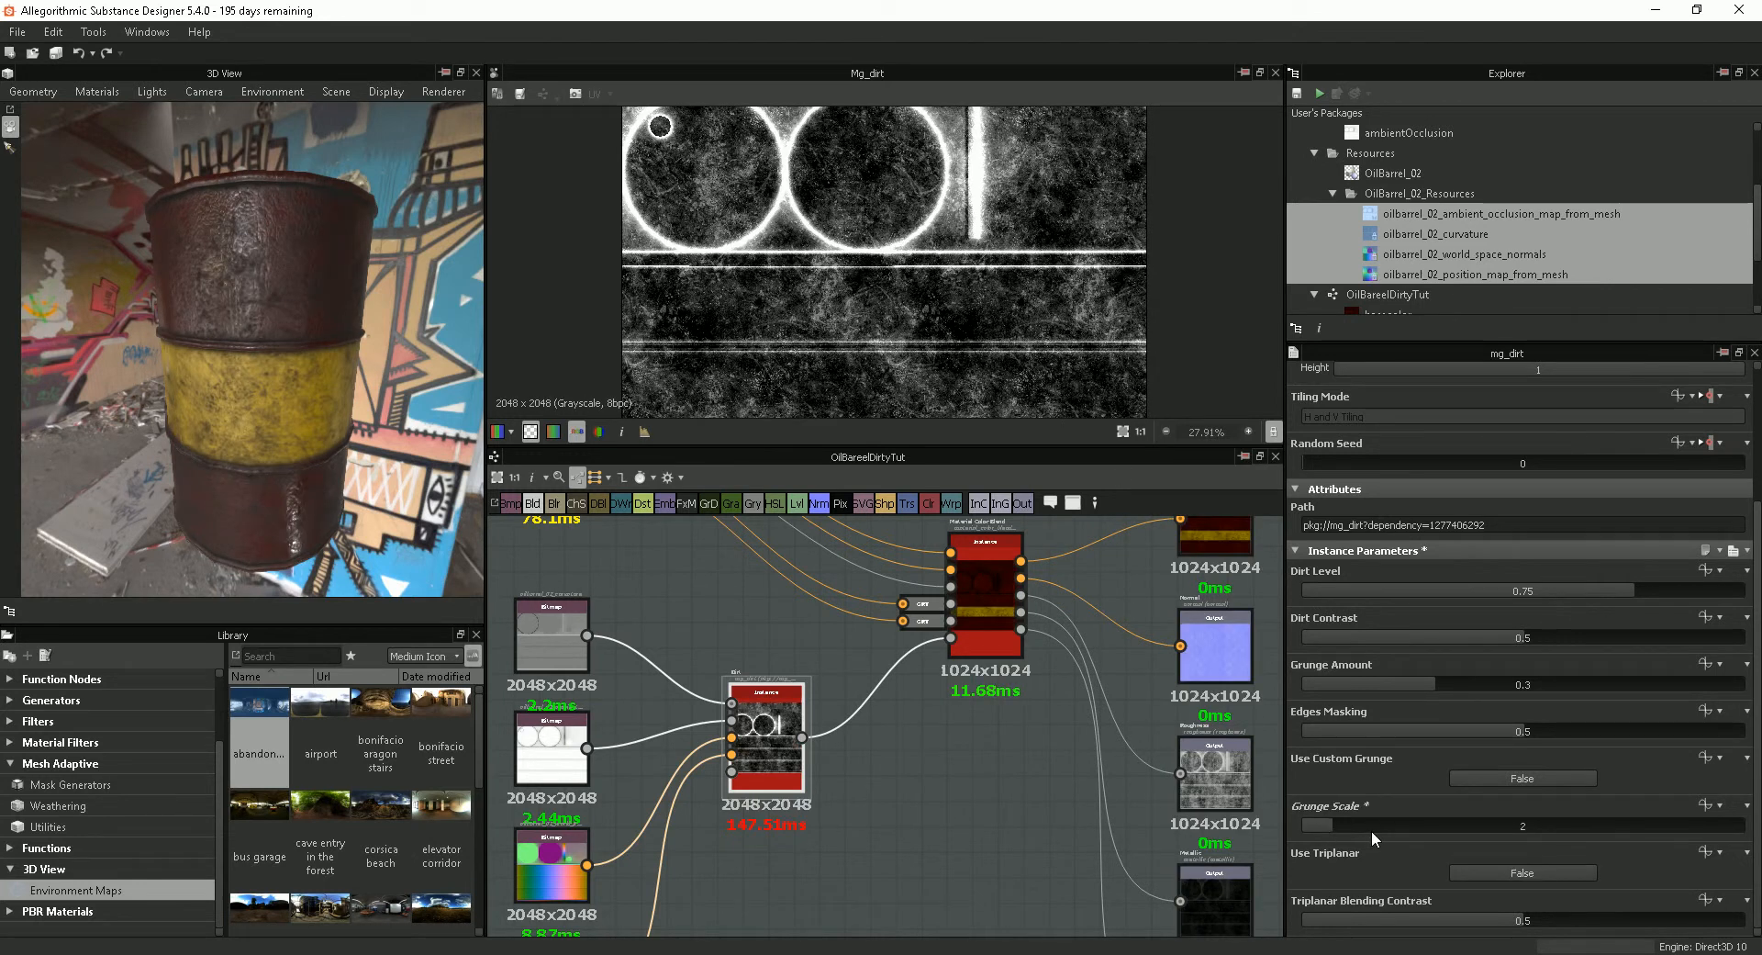
left_click_drag(1370, 824, 1390, 818)
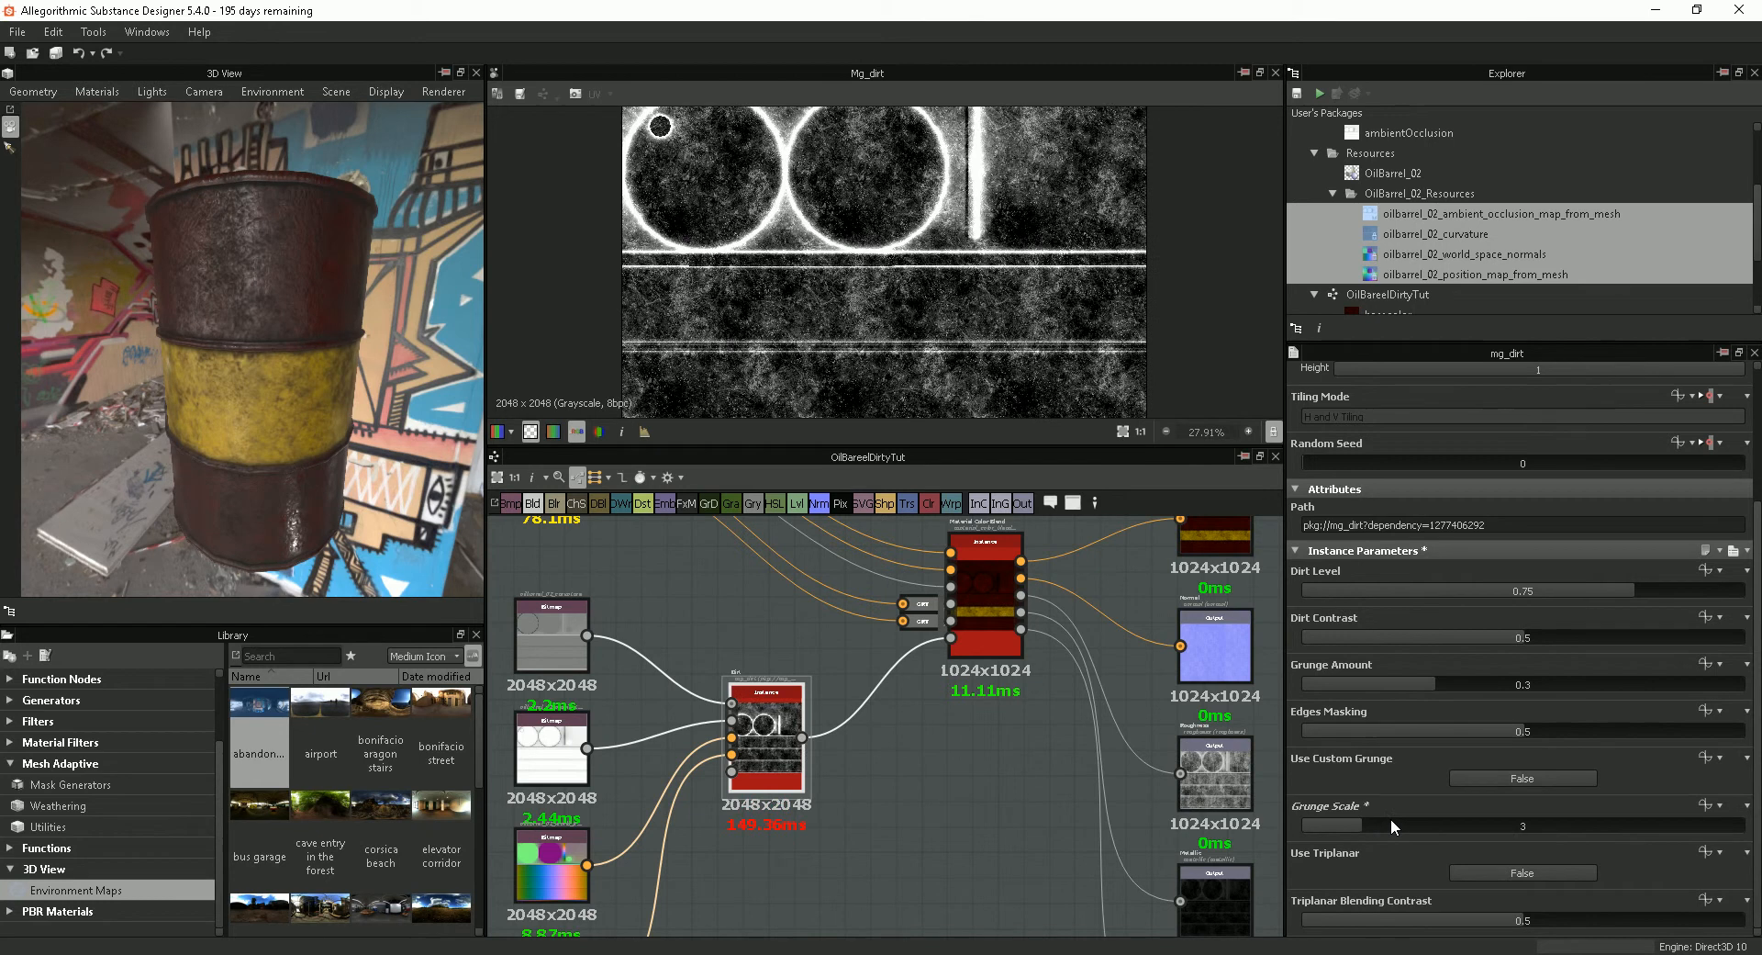
left_click_drag(220, 395, 370, 410)
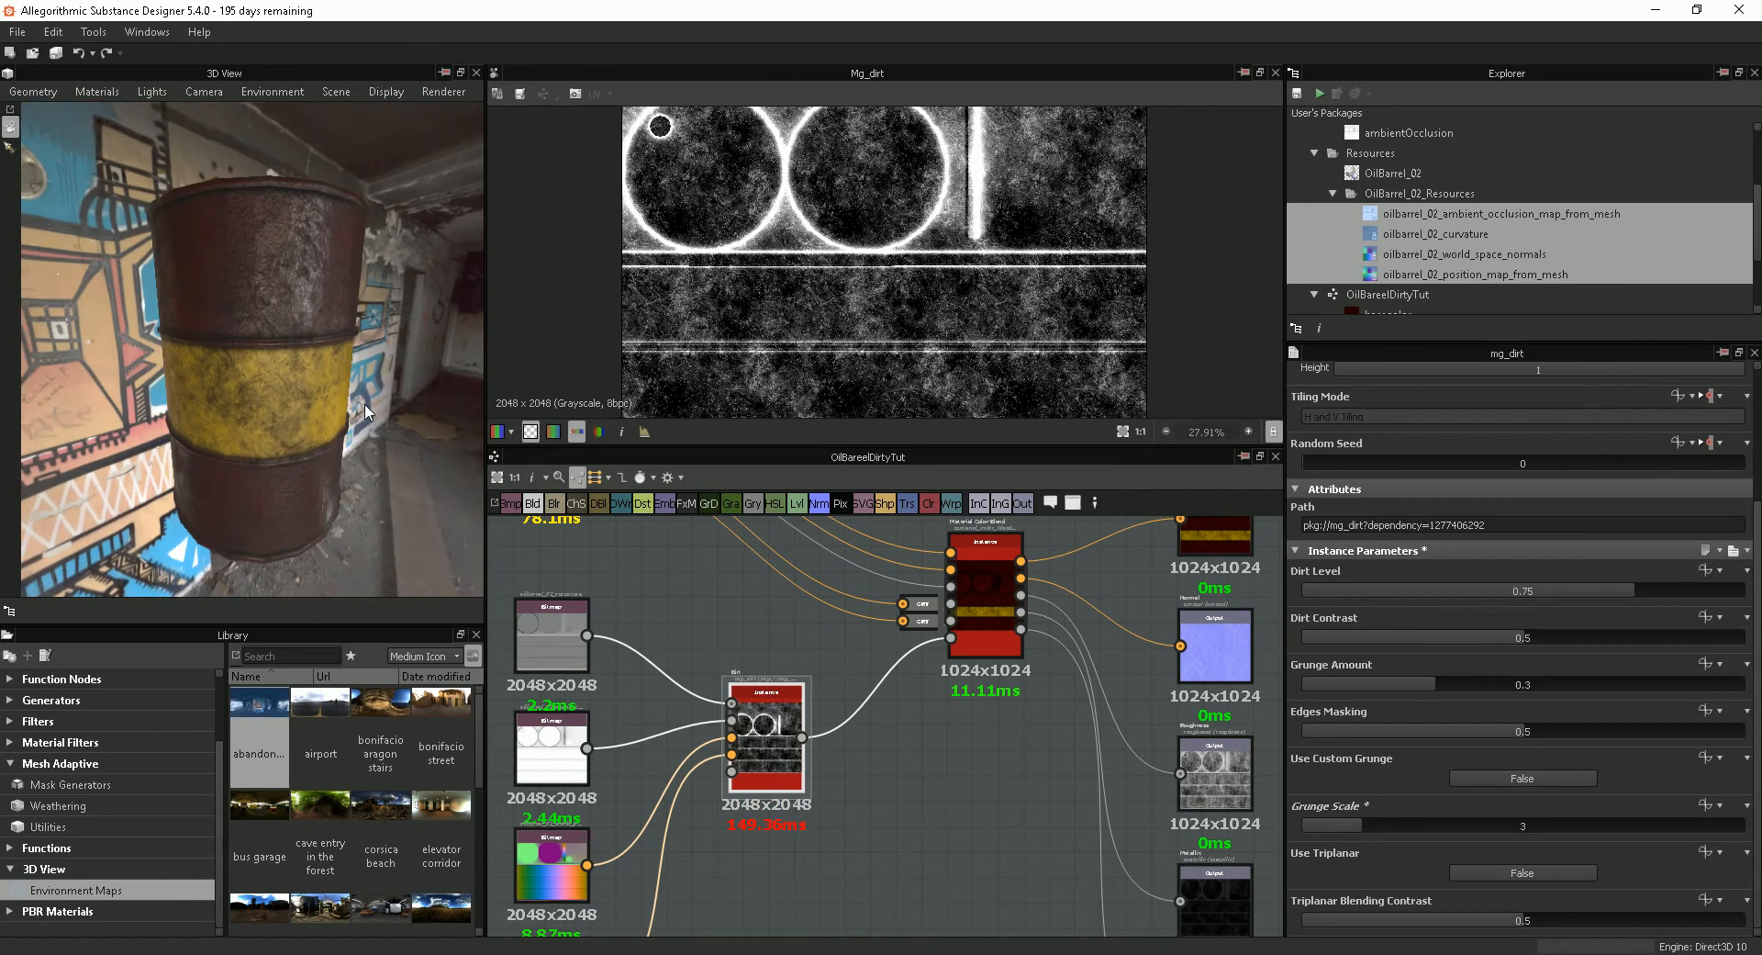
scroll(769, 322, "down", 1)
scroll(850, 292, "down", 1)
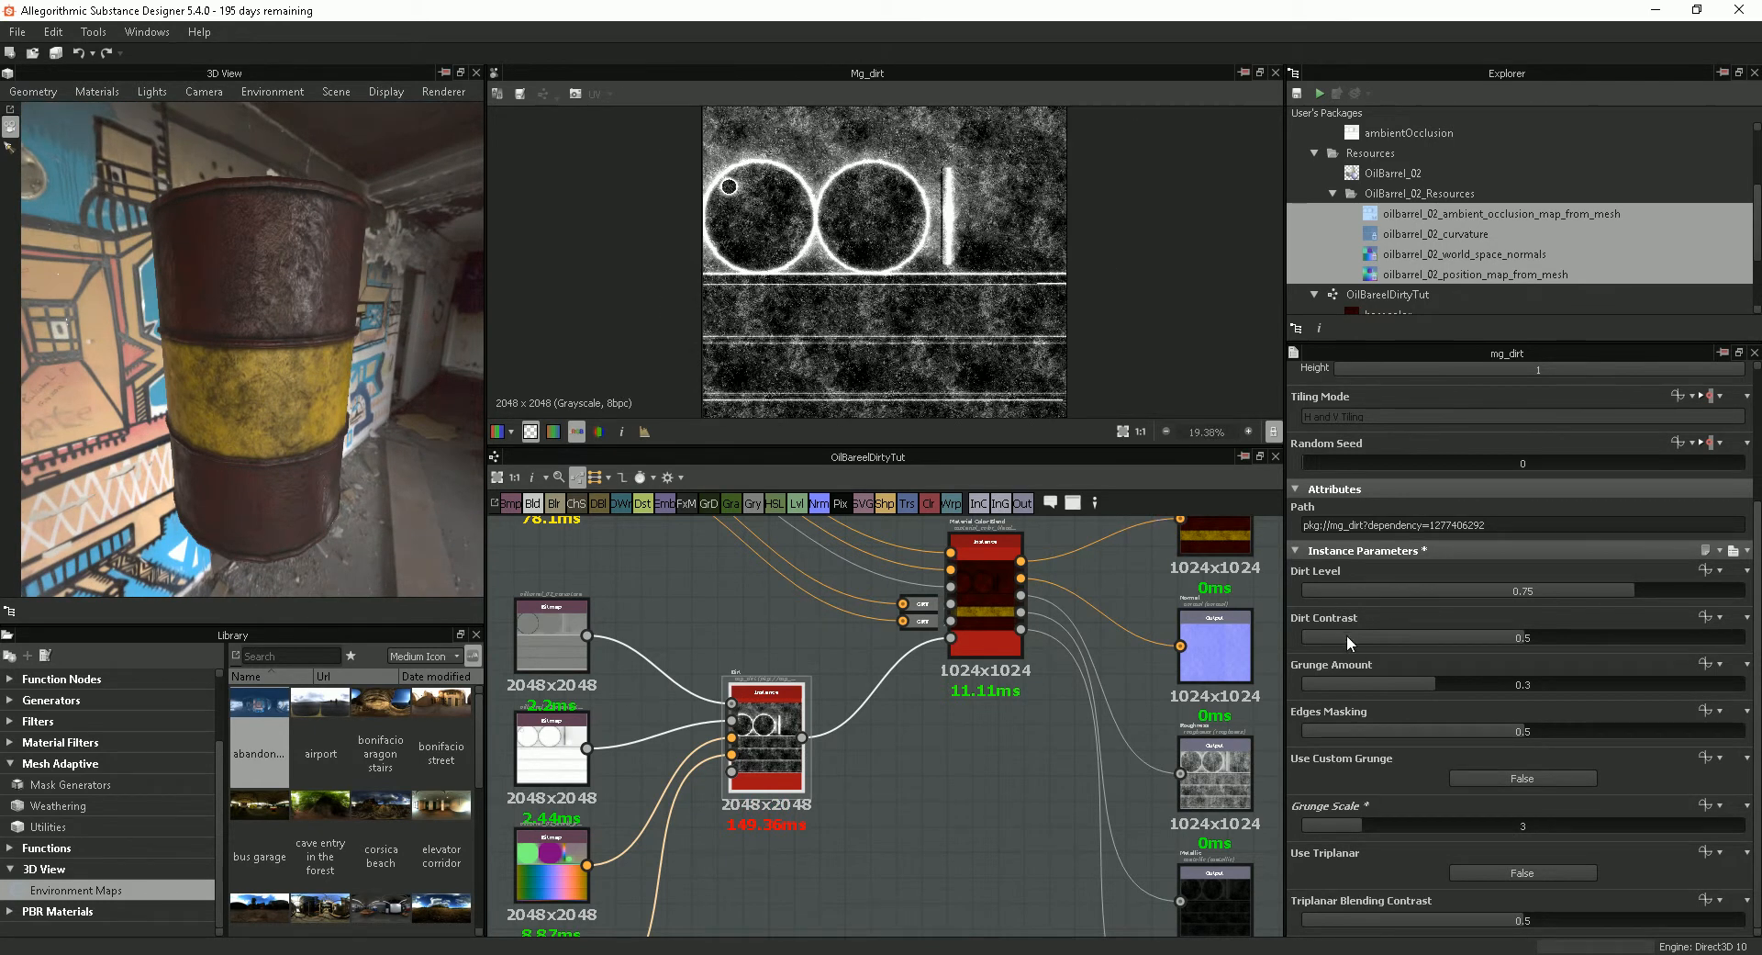
Step: Try slightly higher and lower Dirt Level values on the Dirt node and settle on 0.74
mouse_move(1673, 590)
left_mouse_down()
mouse_move(1724, 590)
mouse_move(1474, 586)
mouse_move(1671, 591)
left_mouse_up()
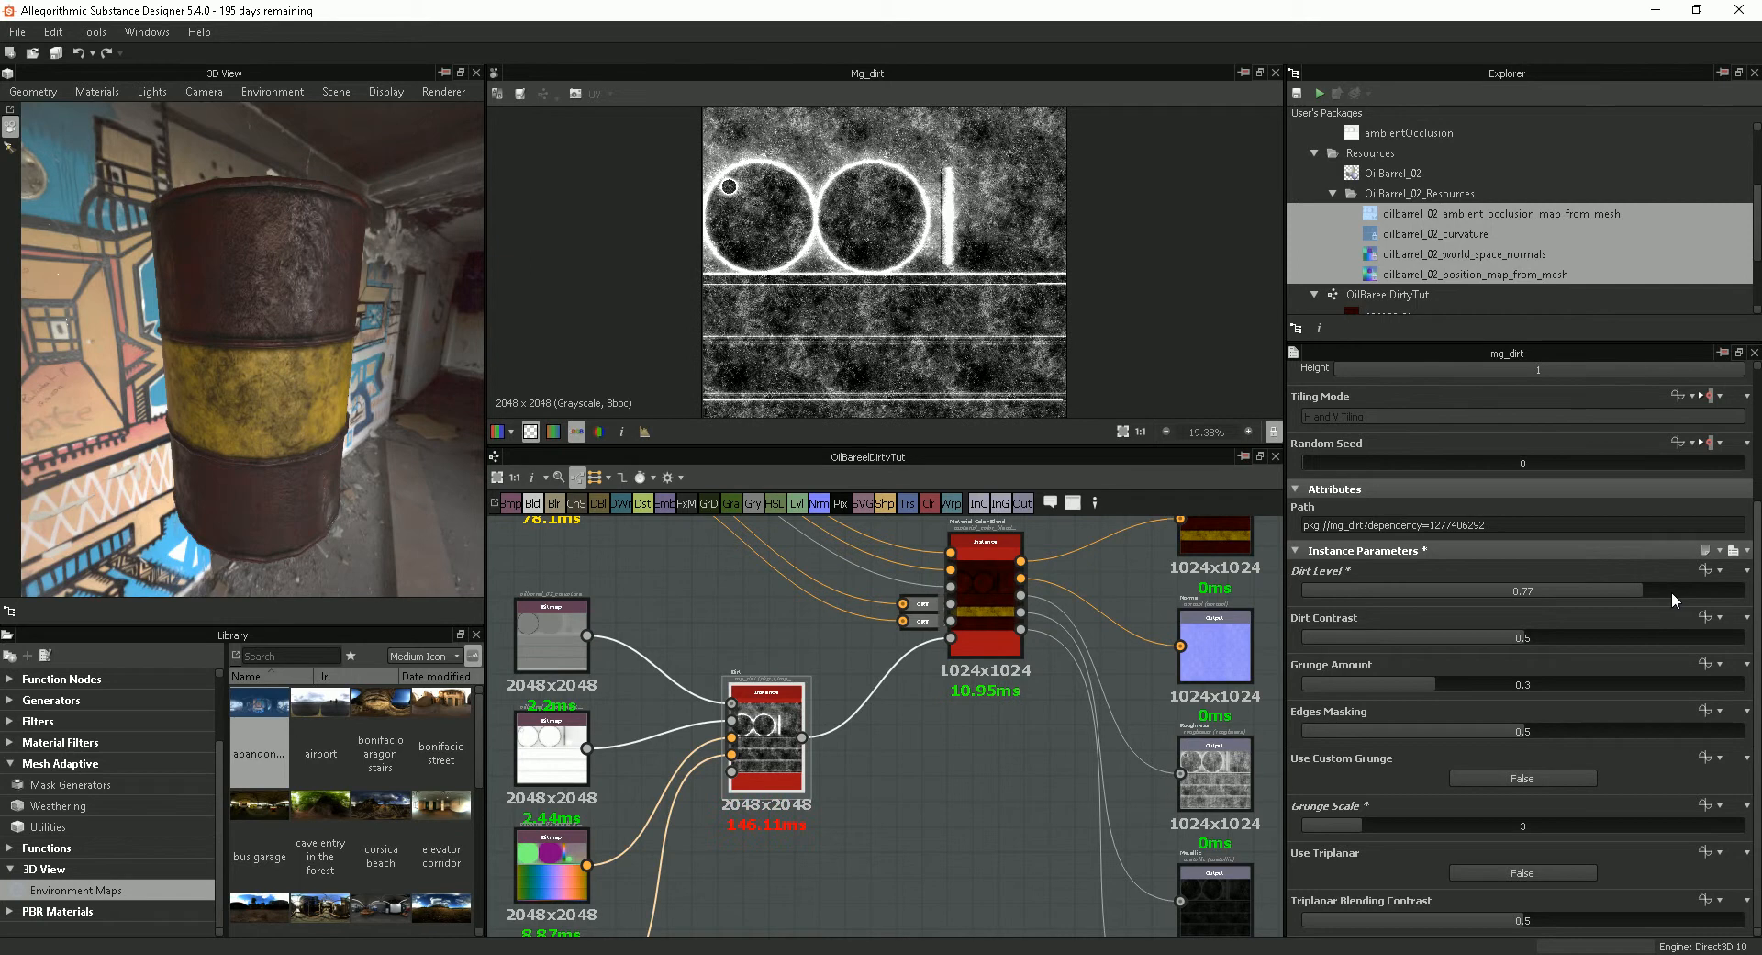
left_click_drag(1633, 591, 1627, 591)
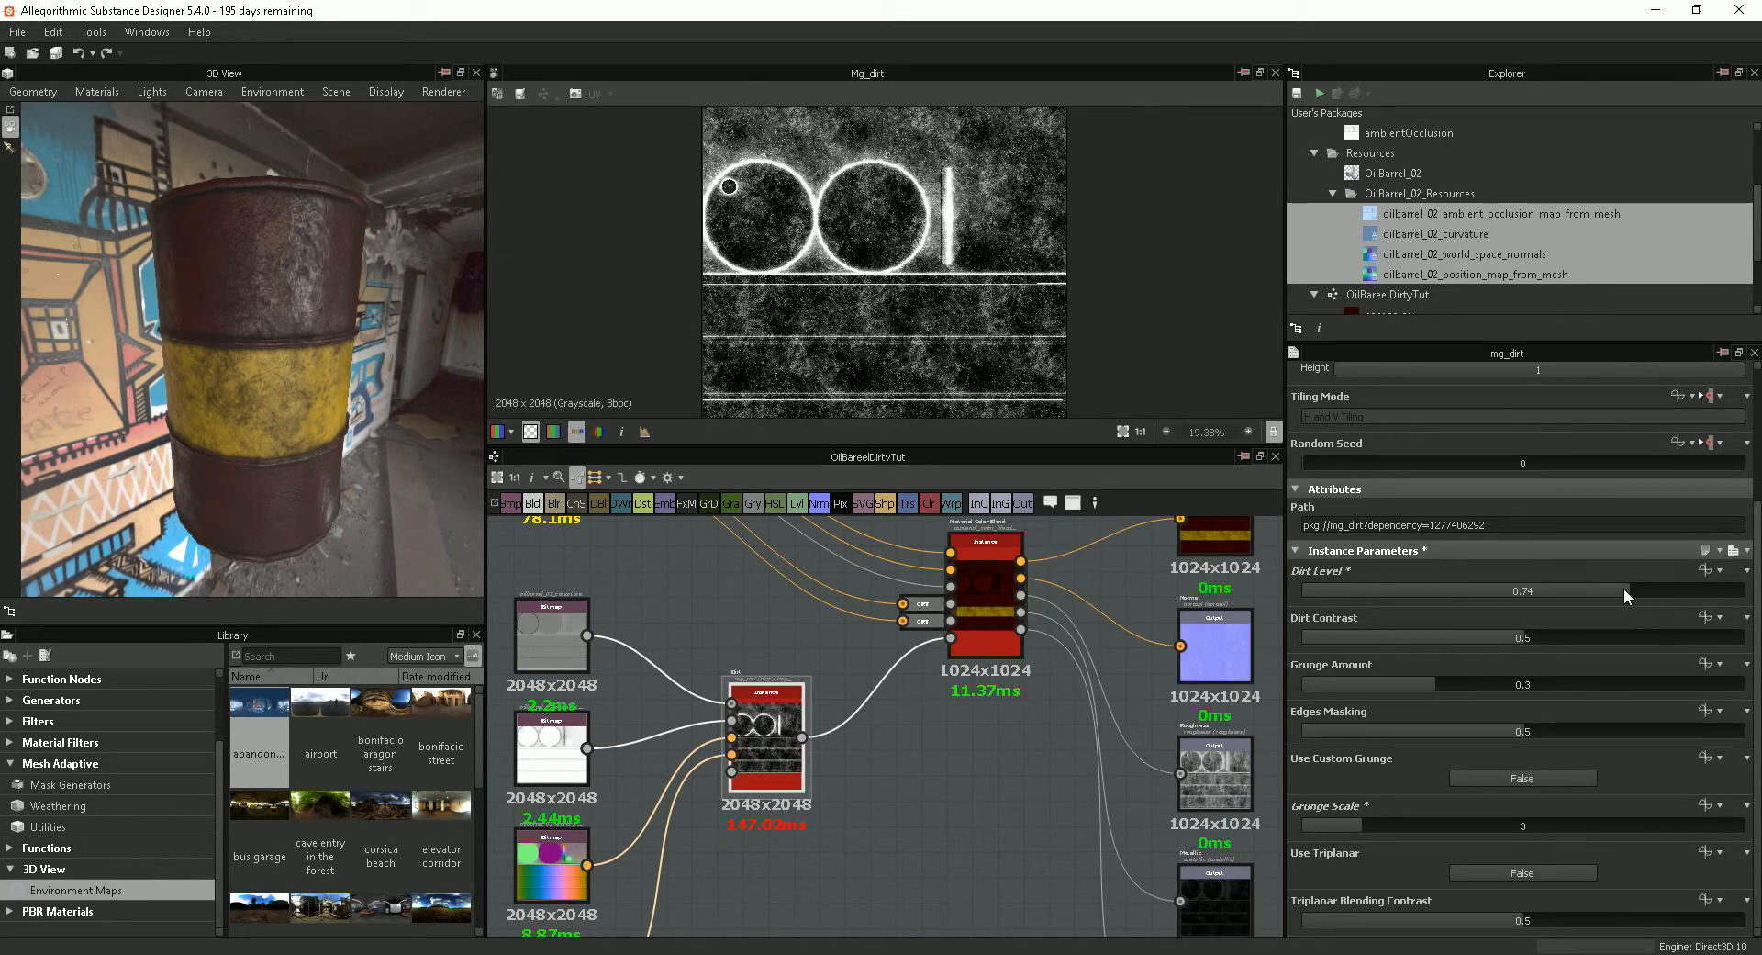
left_click(1639, 589)
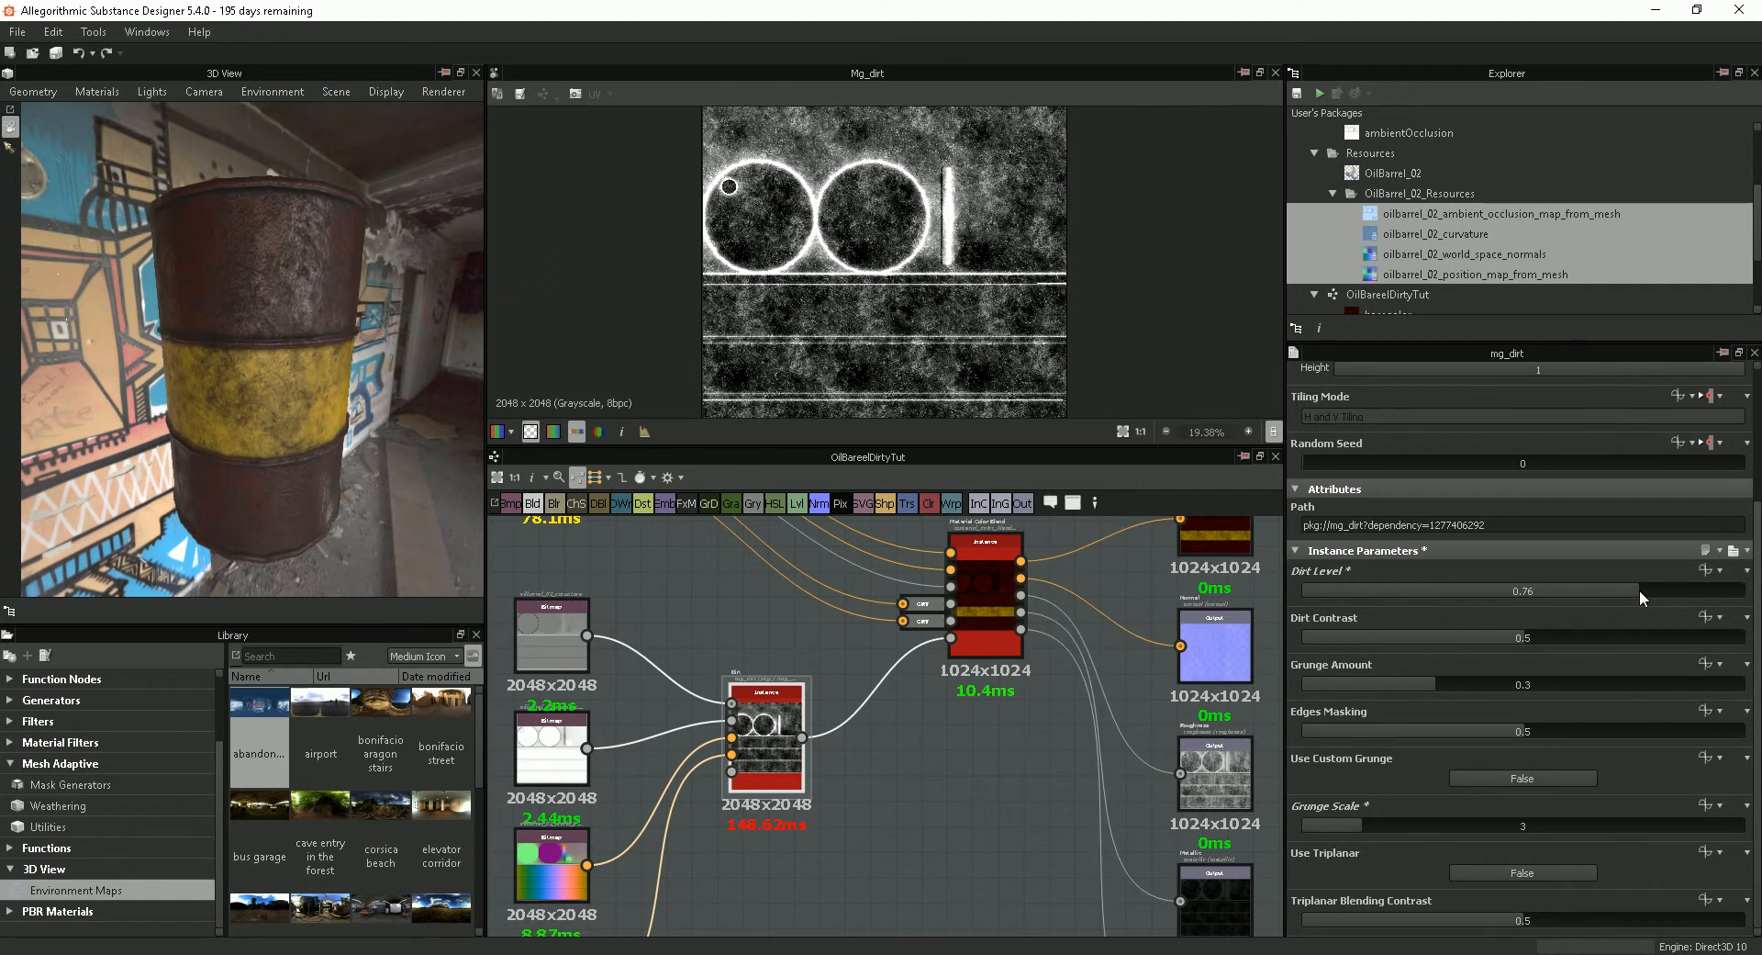
left_click(1627, 591)
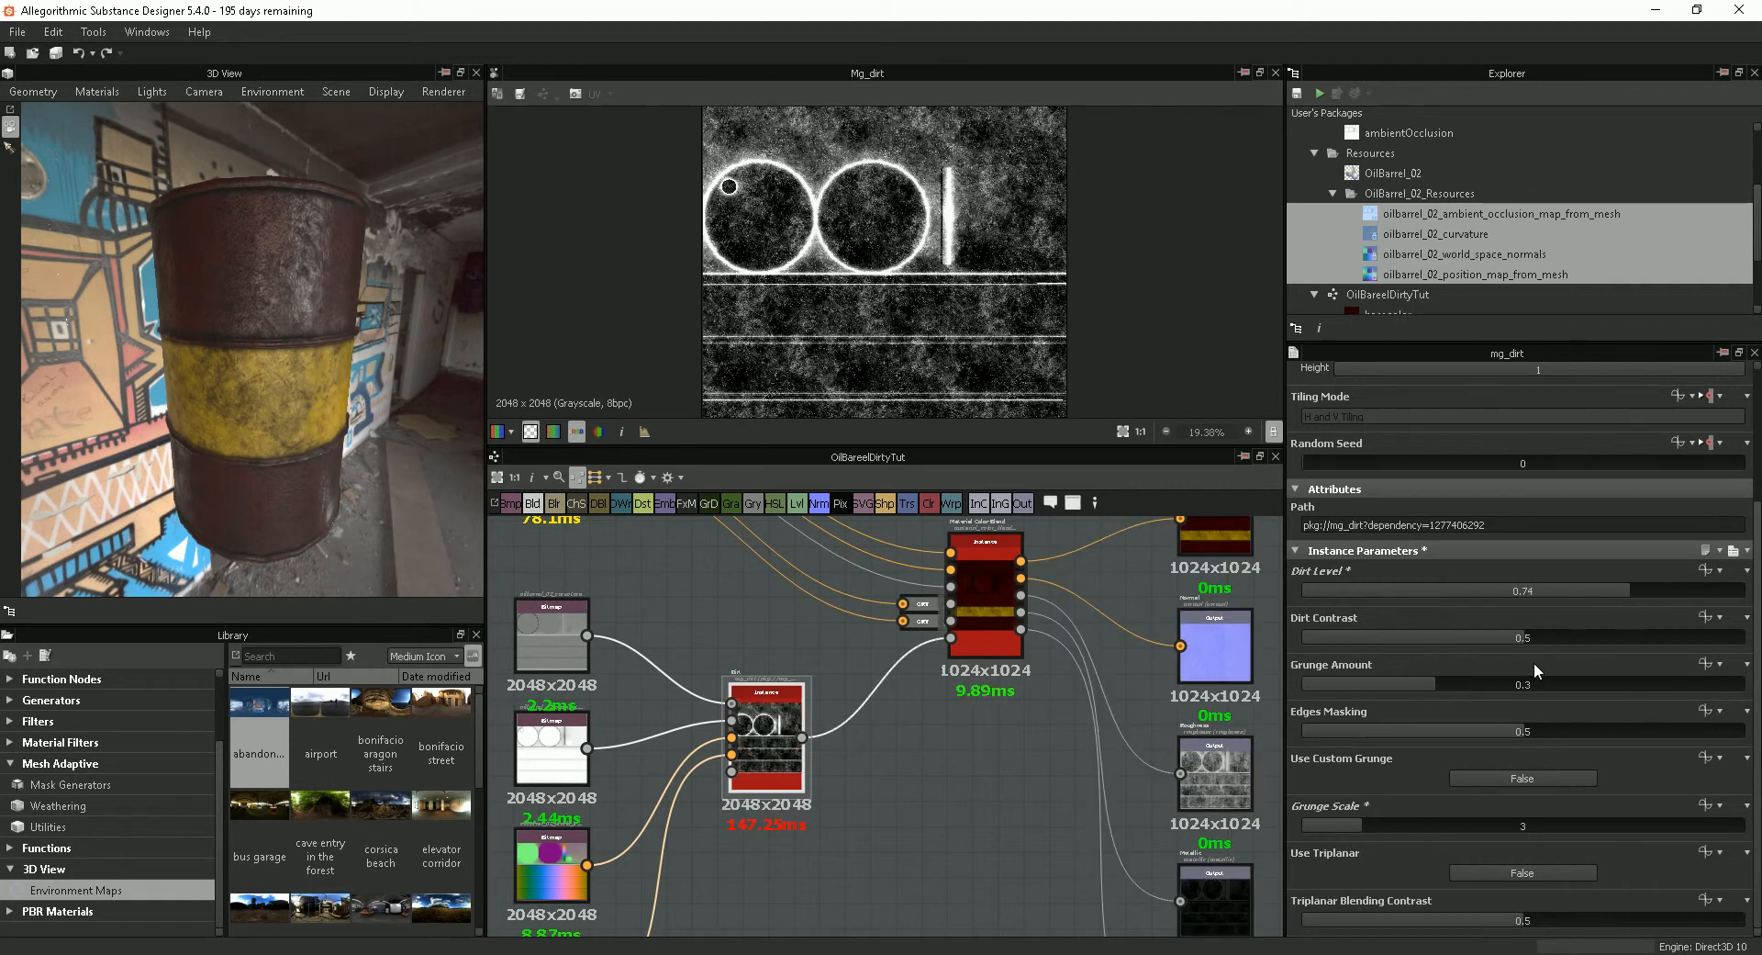
Step: Try stronger Grunge Amount values on the Dirt node, settle on 0.28 and check the barrel
left_click(1469, 683)
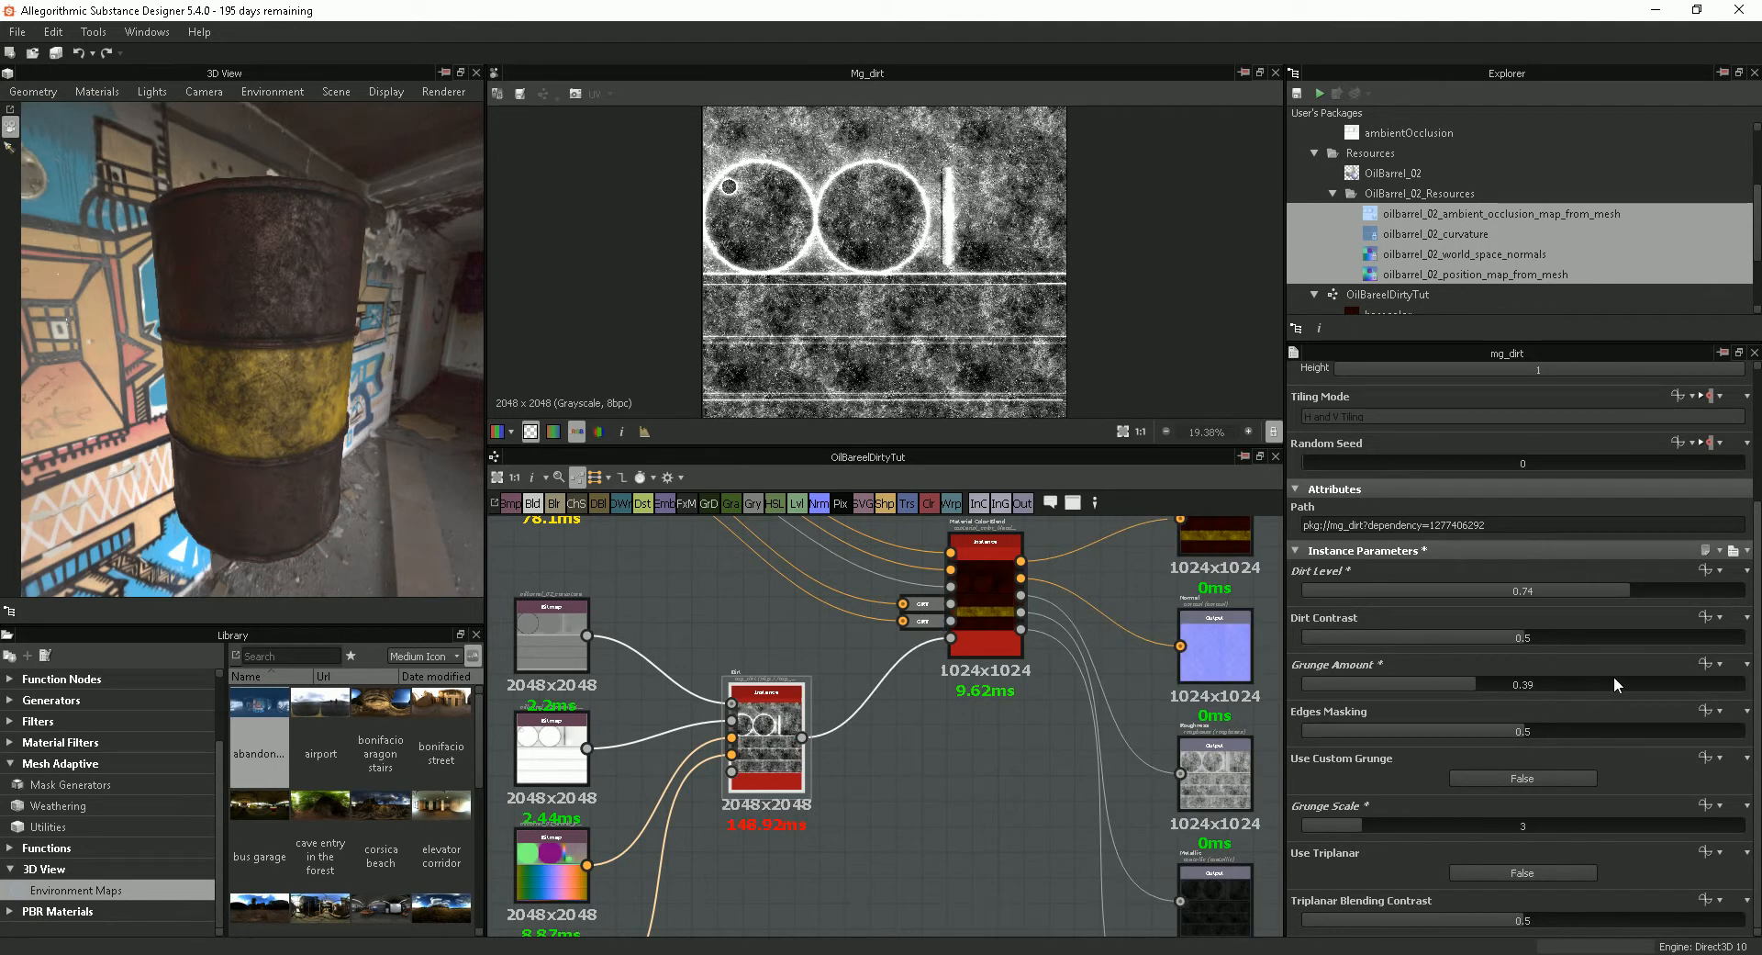
left_click_drag(1605, 681, 1676, 684)
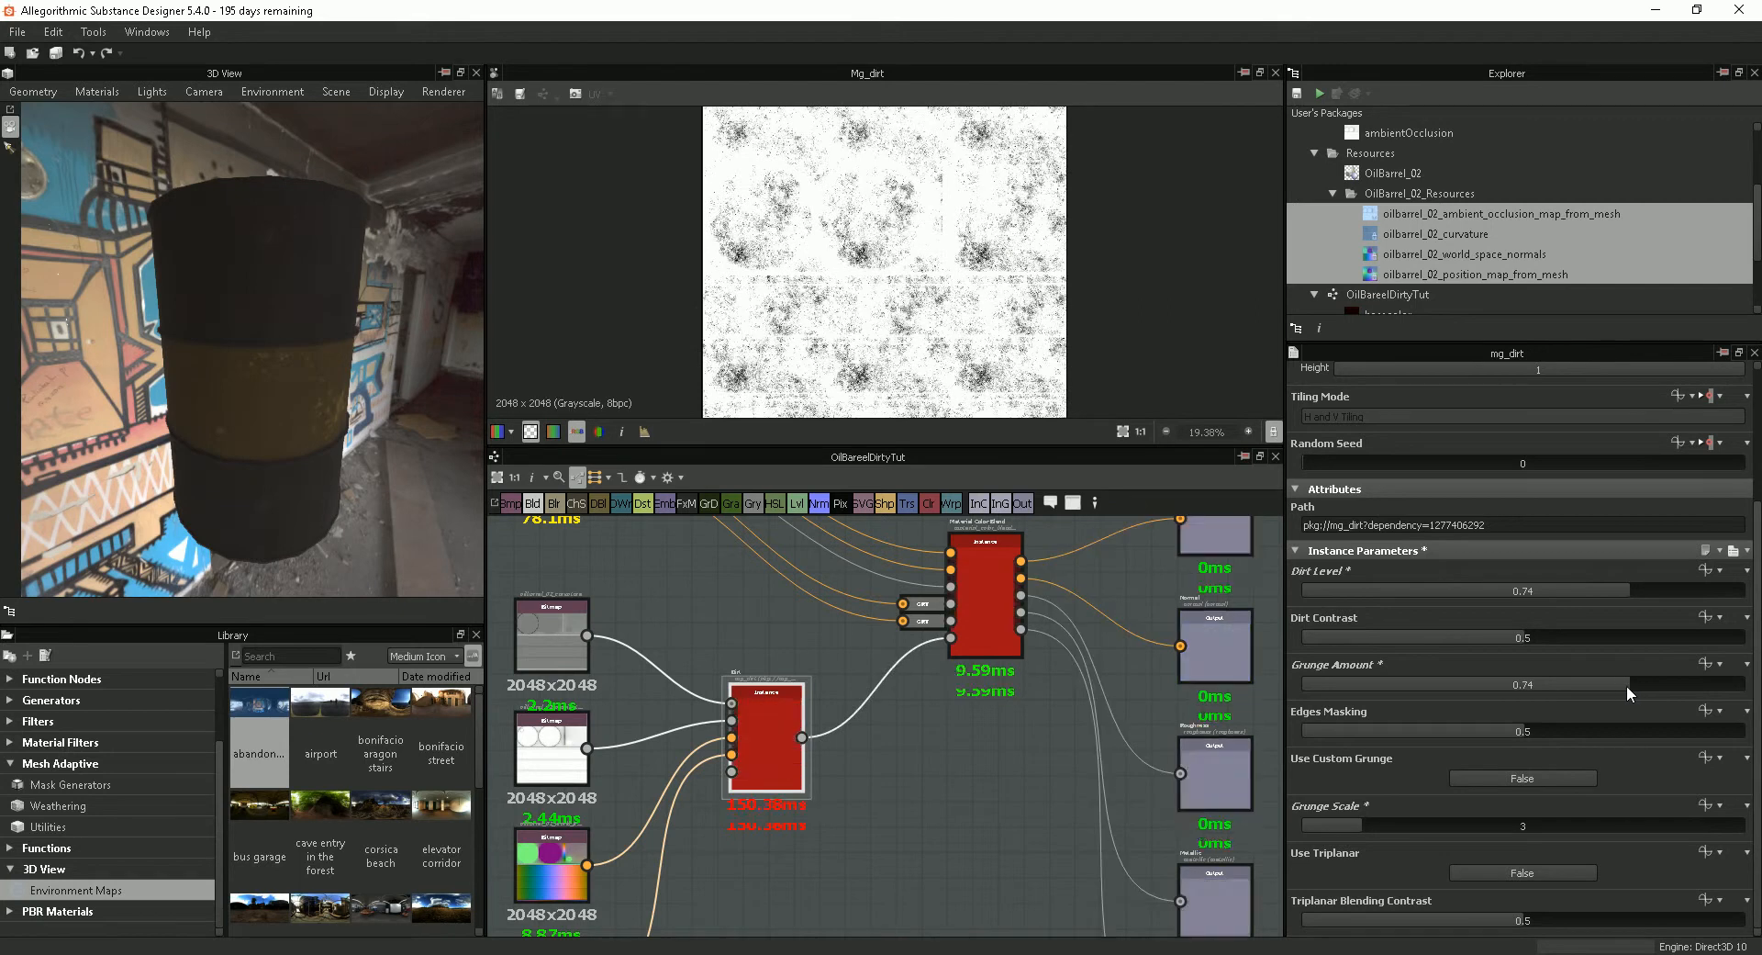
left_click(1601, 683)
left_click_drag(1544, 681, 1427, 684)
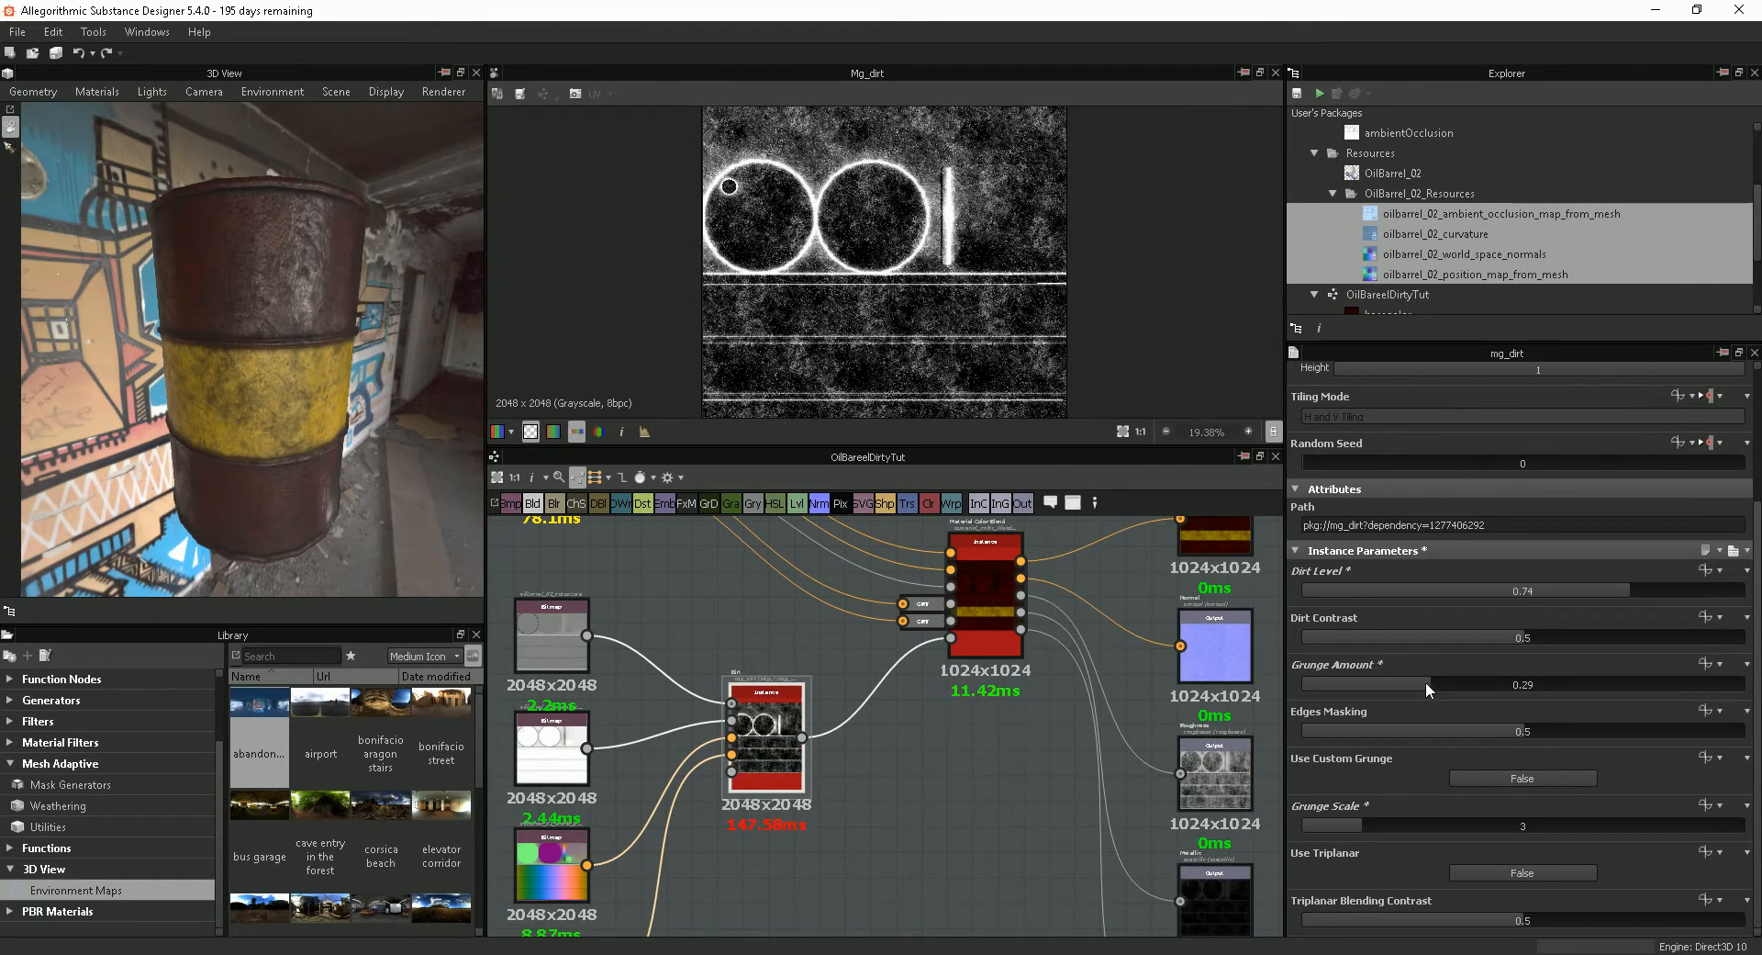
left_click(1435, 681)
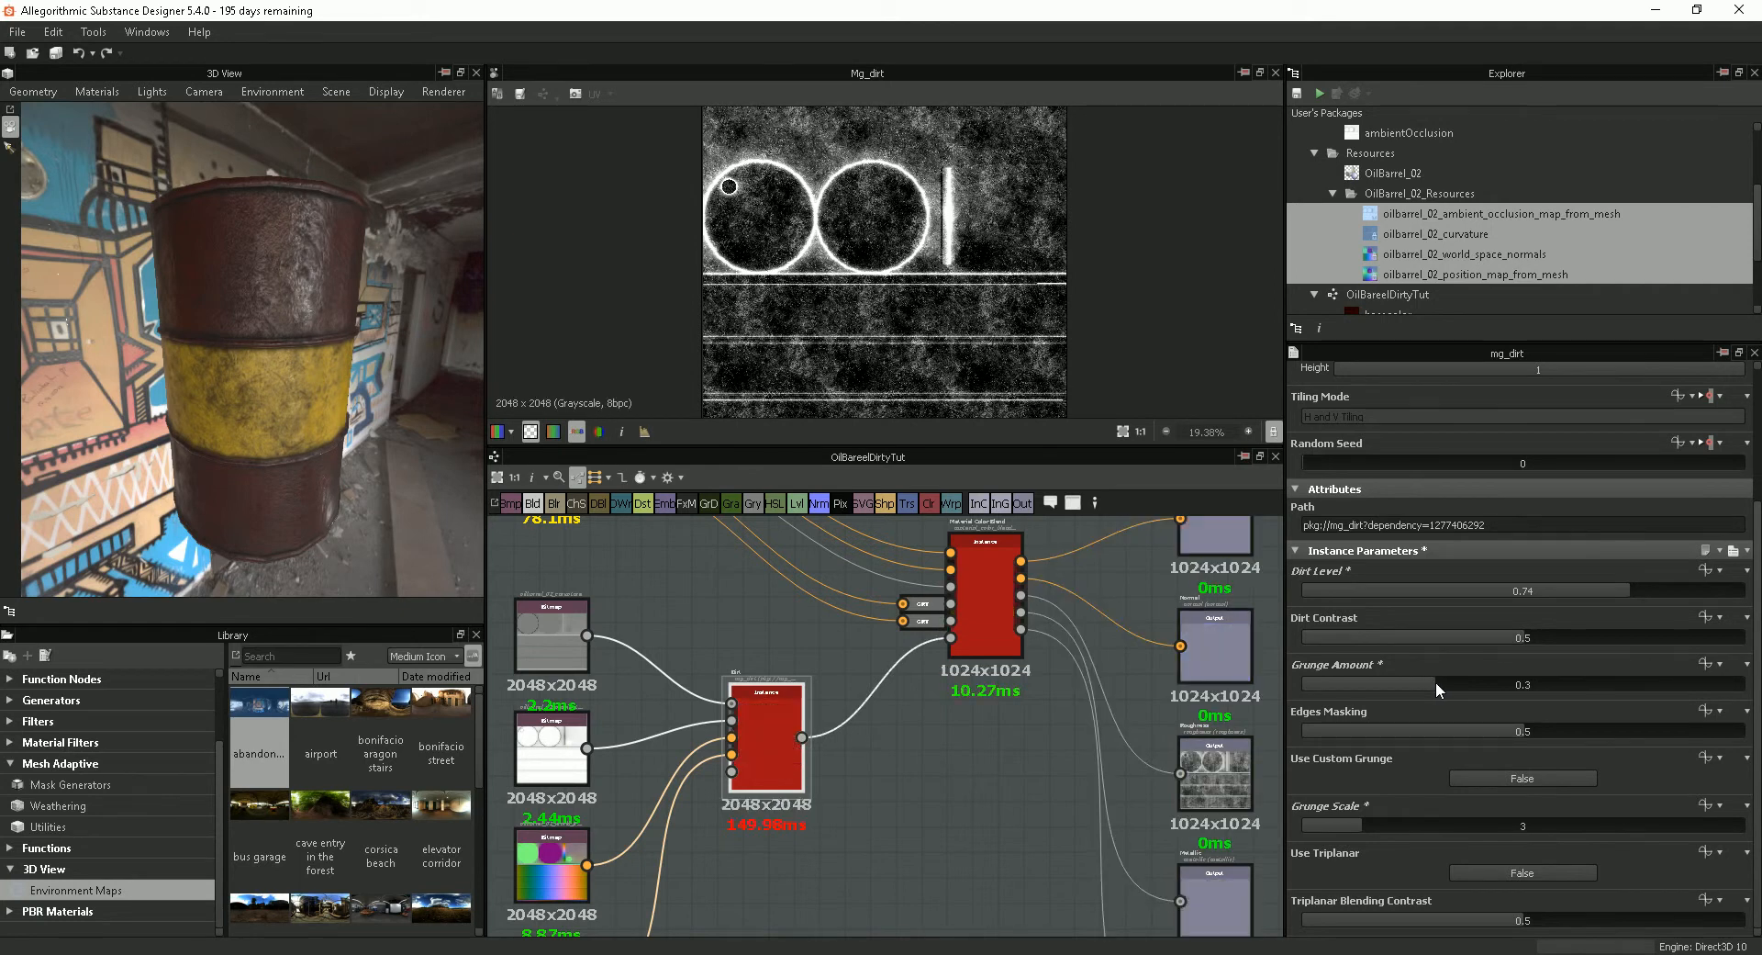
left_click(1425, 681)
left_click_drag(172, 442, 301, 453)
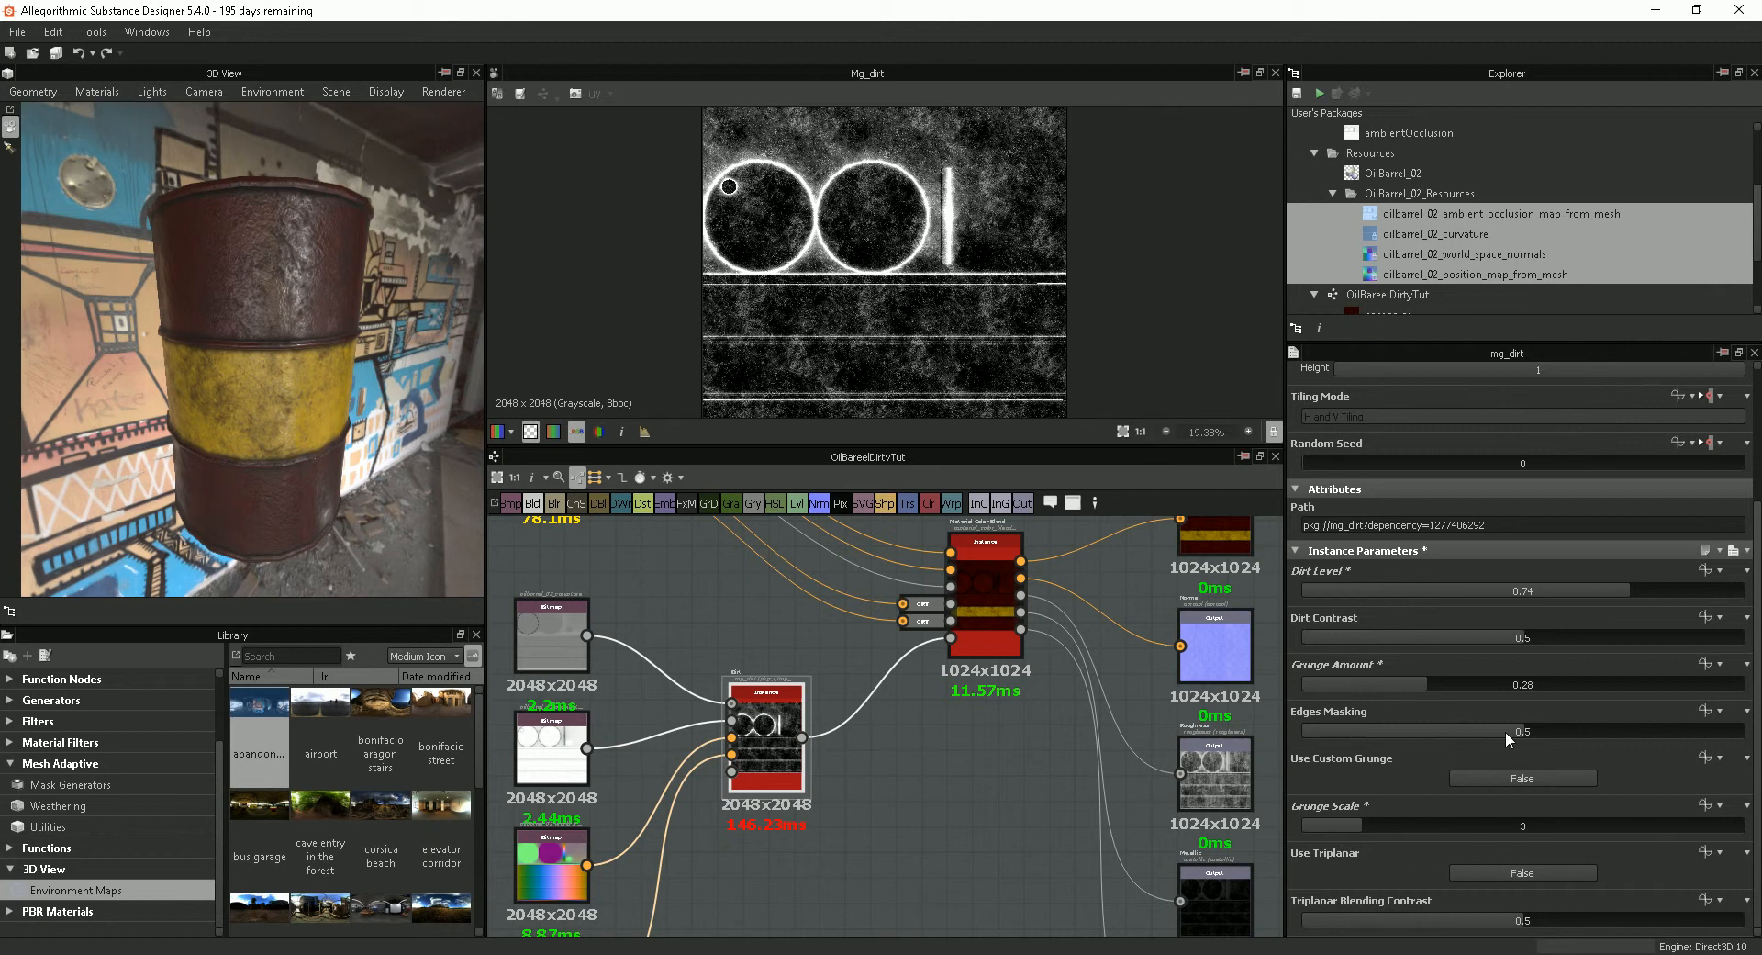
Step: Set the Dirt node's Edges Masking to 0.48 and inspect the barrel from other angles
mouse_move(1506, 731)
left_mouse_down()
mouse_move(1327, 725)
mouse_move(1706, 729)
mouse_move(1474, 719)
mouse_move(1516, 724)
left_mouse_up()
left_click_drag(343, 518, 272, 404)
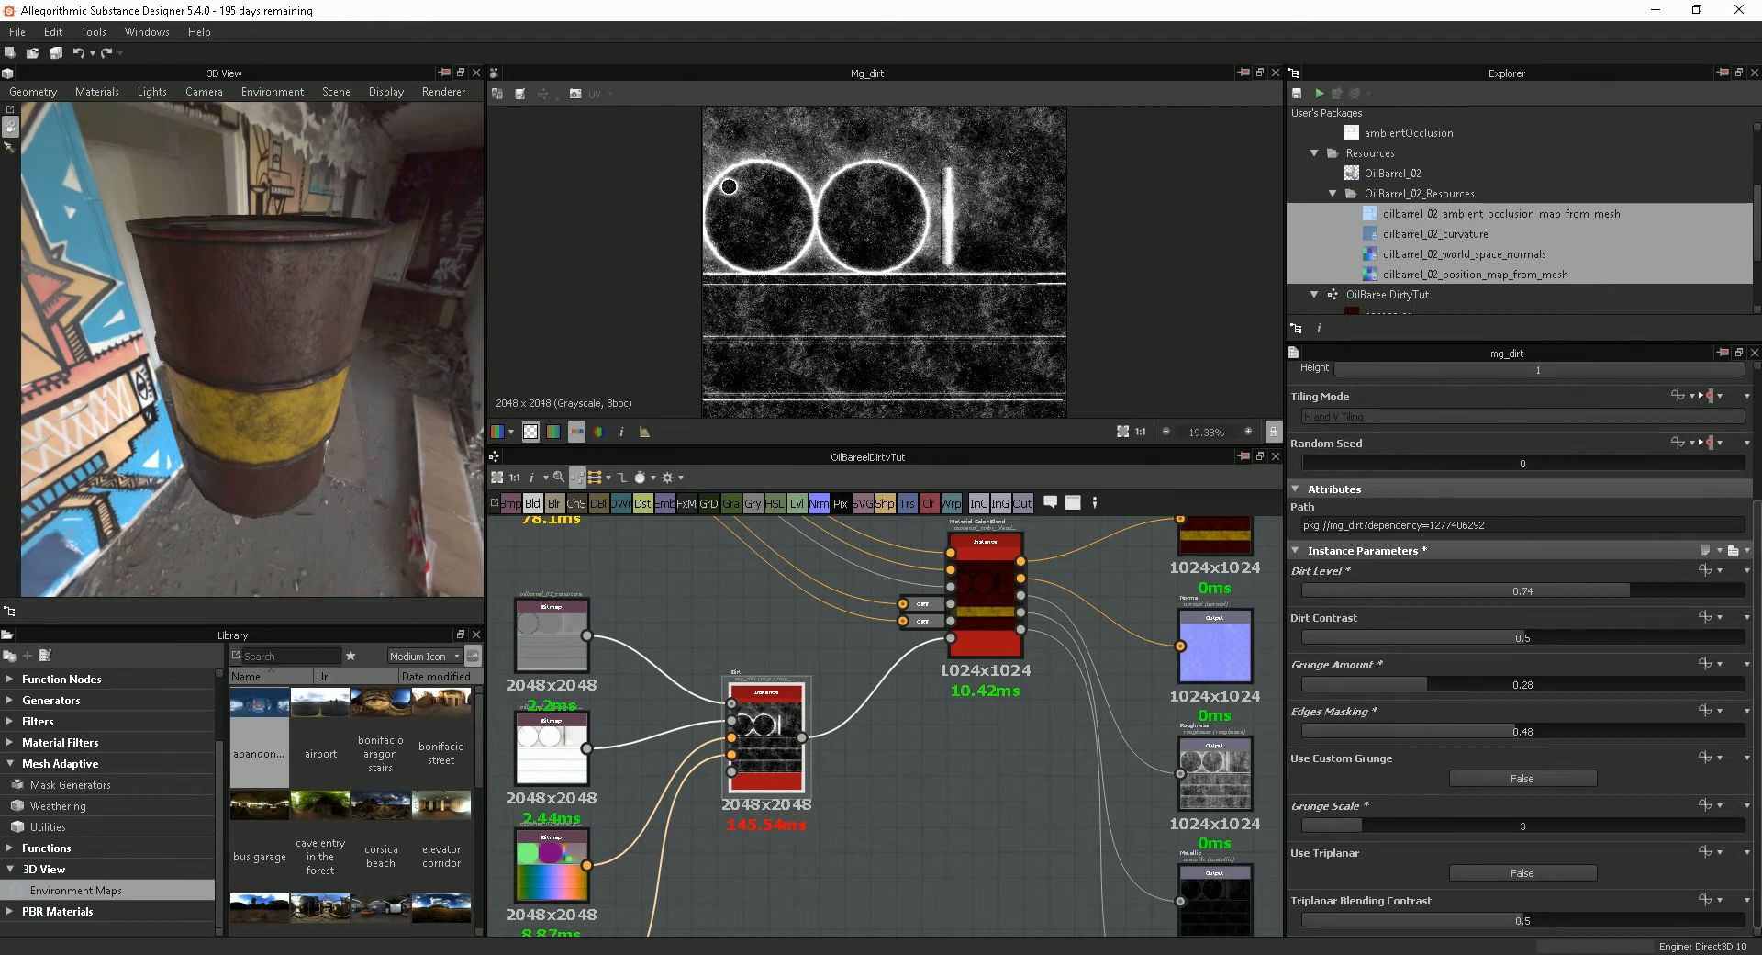
left_click_drag(128, 405, 591, 614)
Step: Show the Mesh Adaptive mask generators in the library and look through the available ones
scroll(839, 809, "down", 1)
scroll(936, 808, "down", 1)
middle_click_drag(905, 823, 922, 742)
left_click_drag(823, 689, 826, 702)
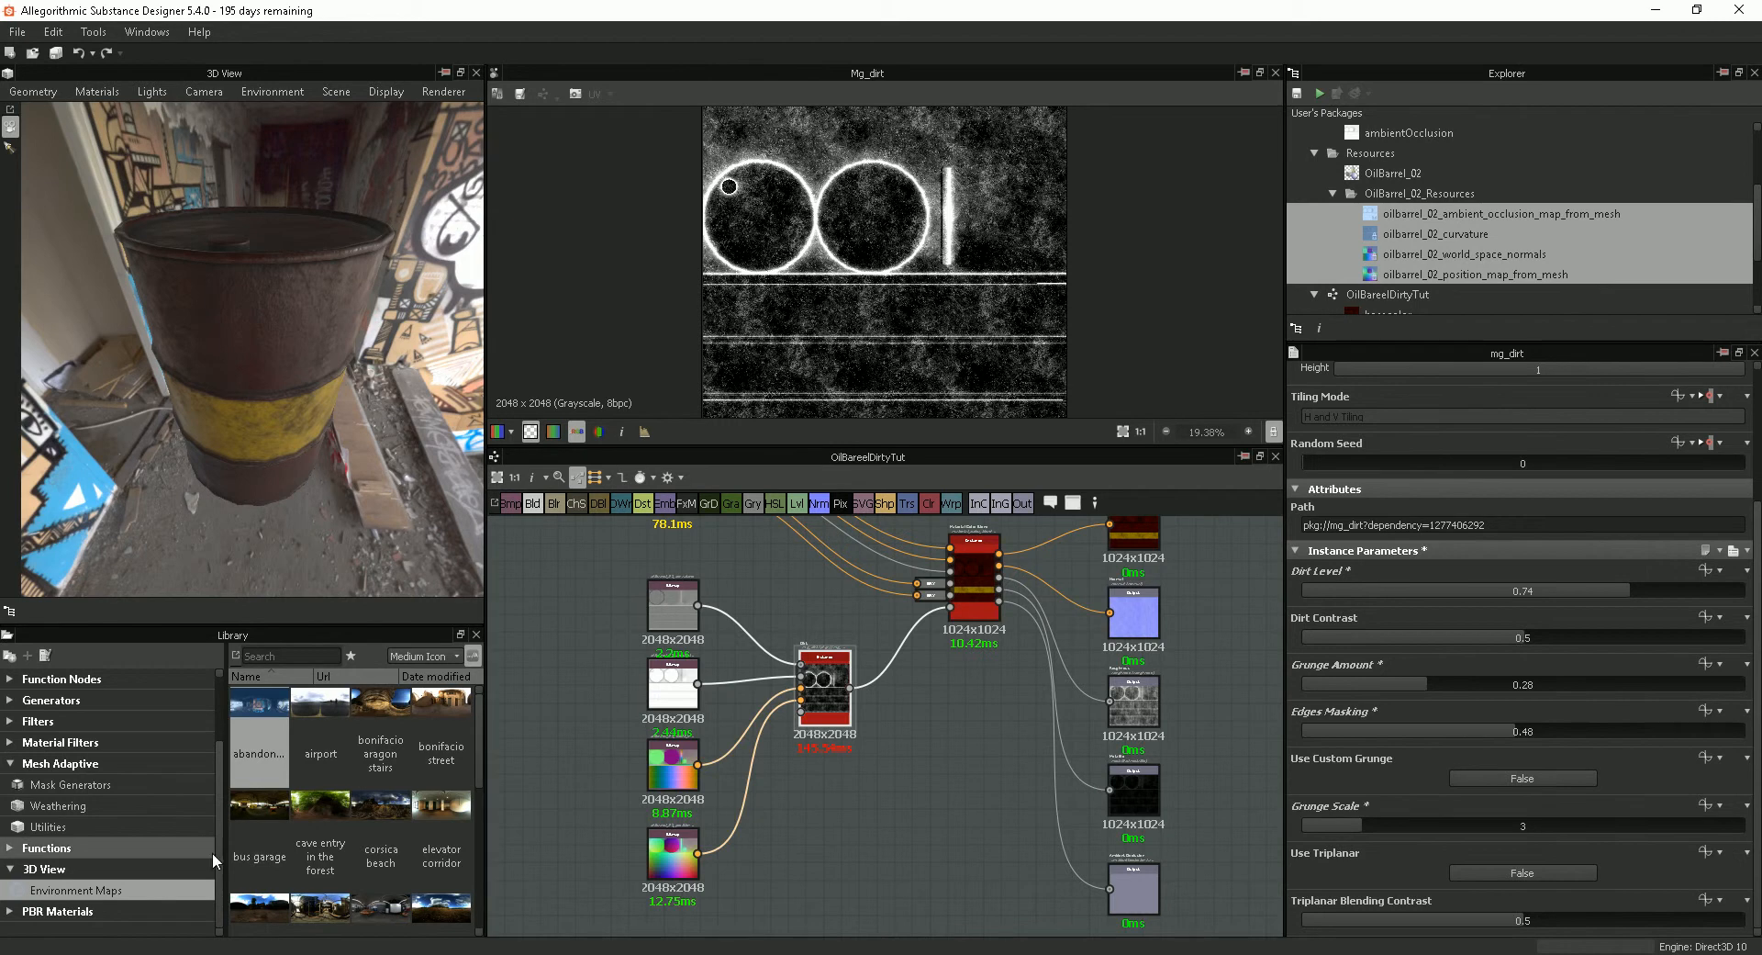
left_click(183, 786)
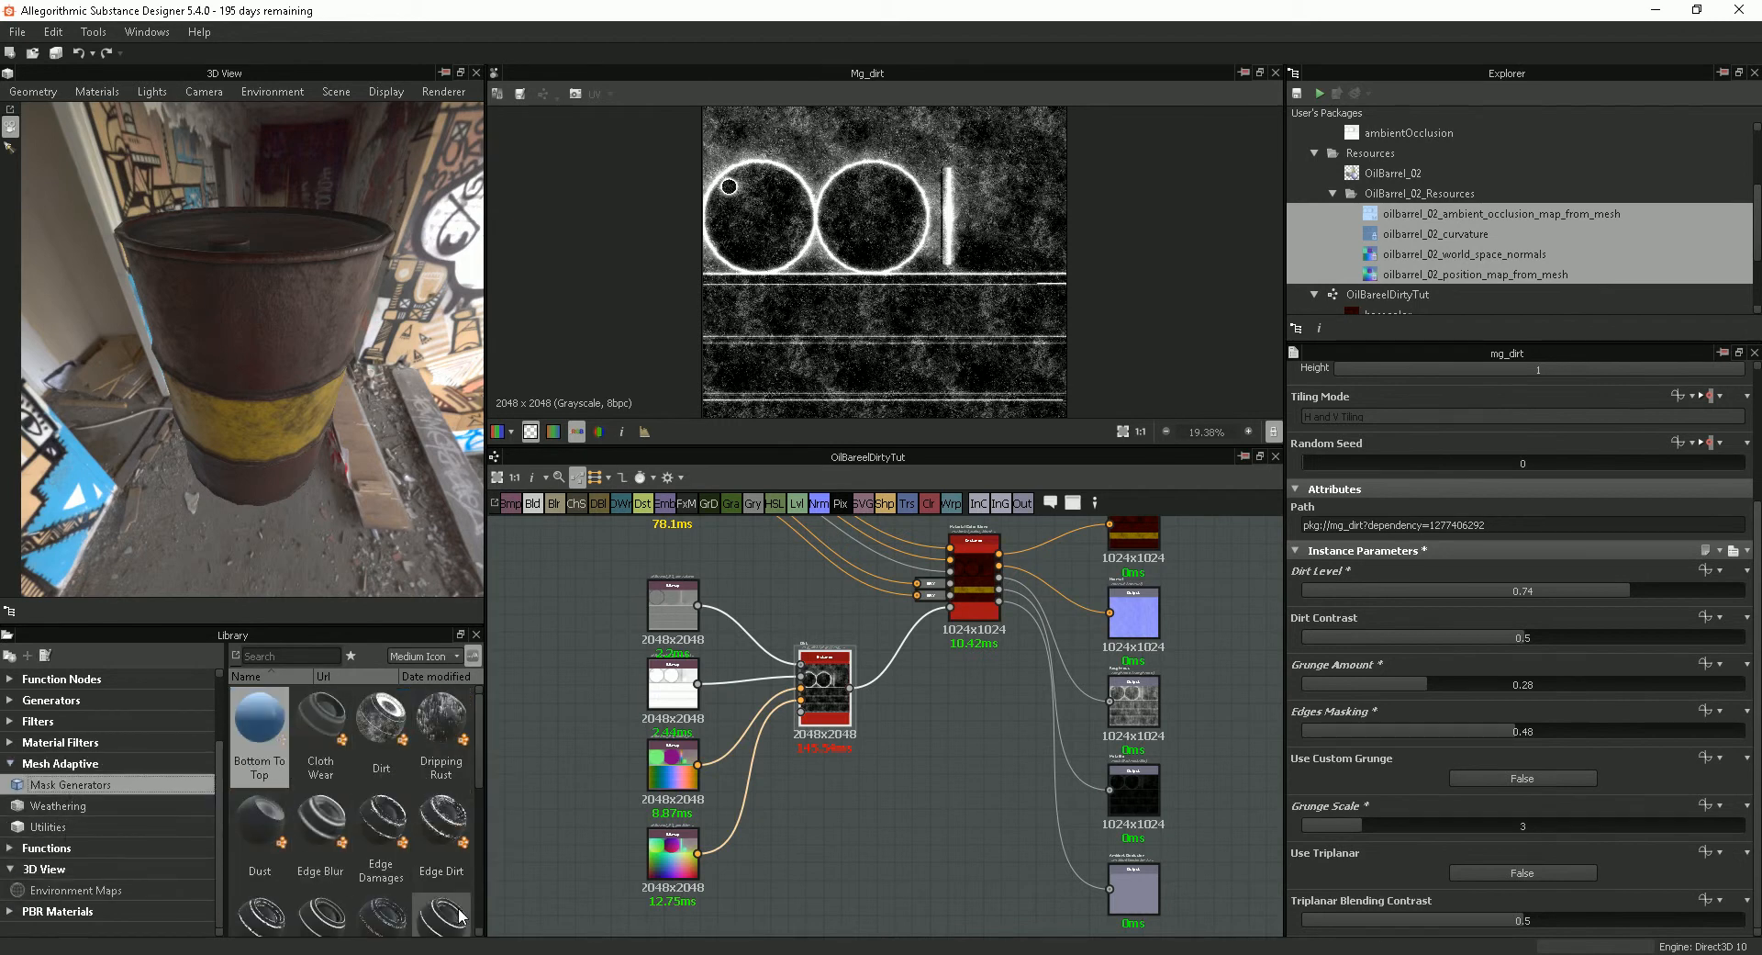
scroll(477, 769, "down", 2)
scroll(483, 829, "up", 2)
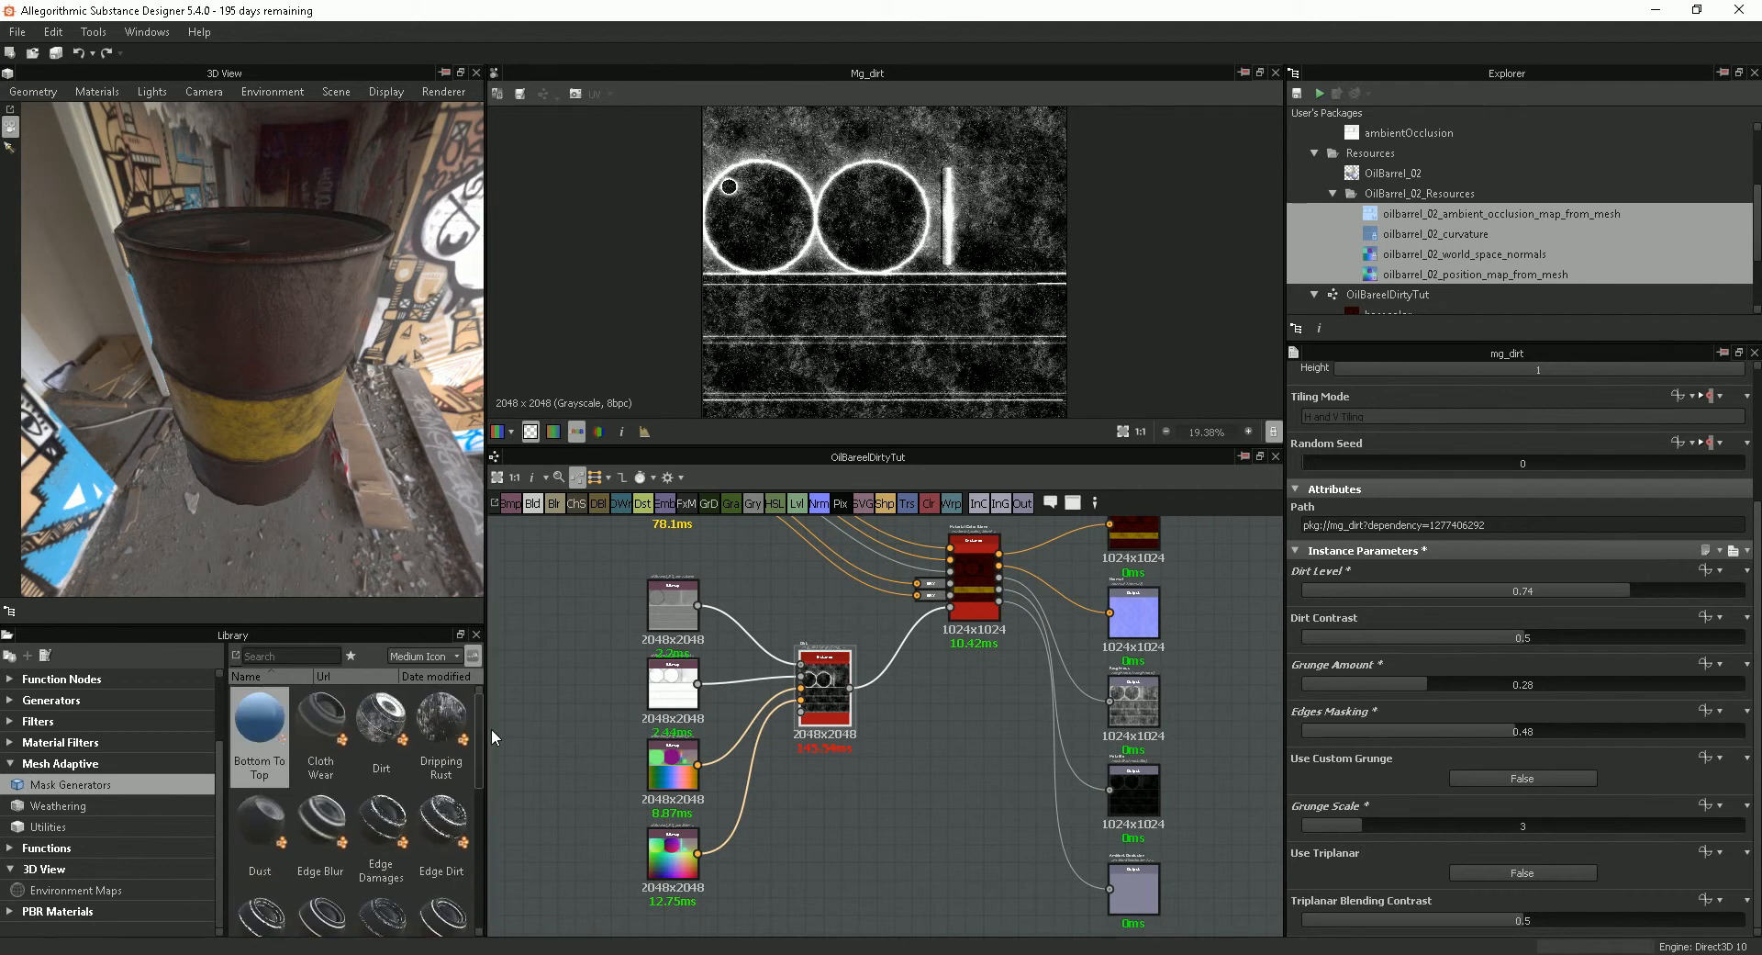
Step: Reposition the Dirt and Material Color Blend nodes to tidy the layout and frame the whole graph
left_click_drag(843, 704, 852, 733)
middle_click_drag(983, 607, 956, 661)
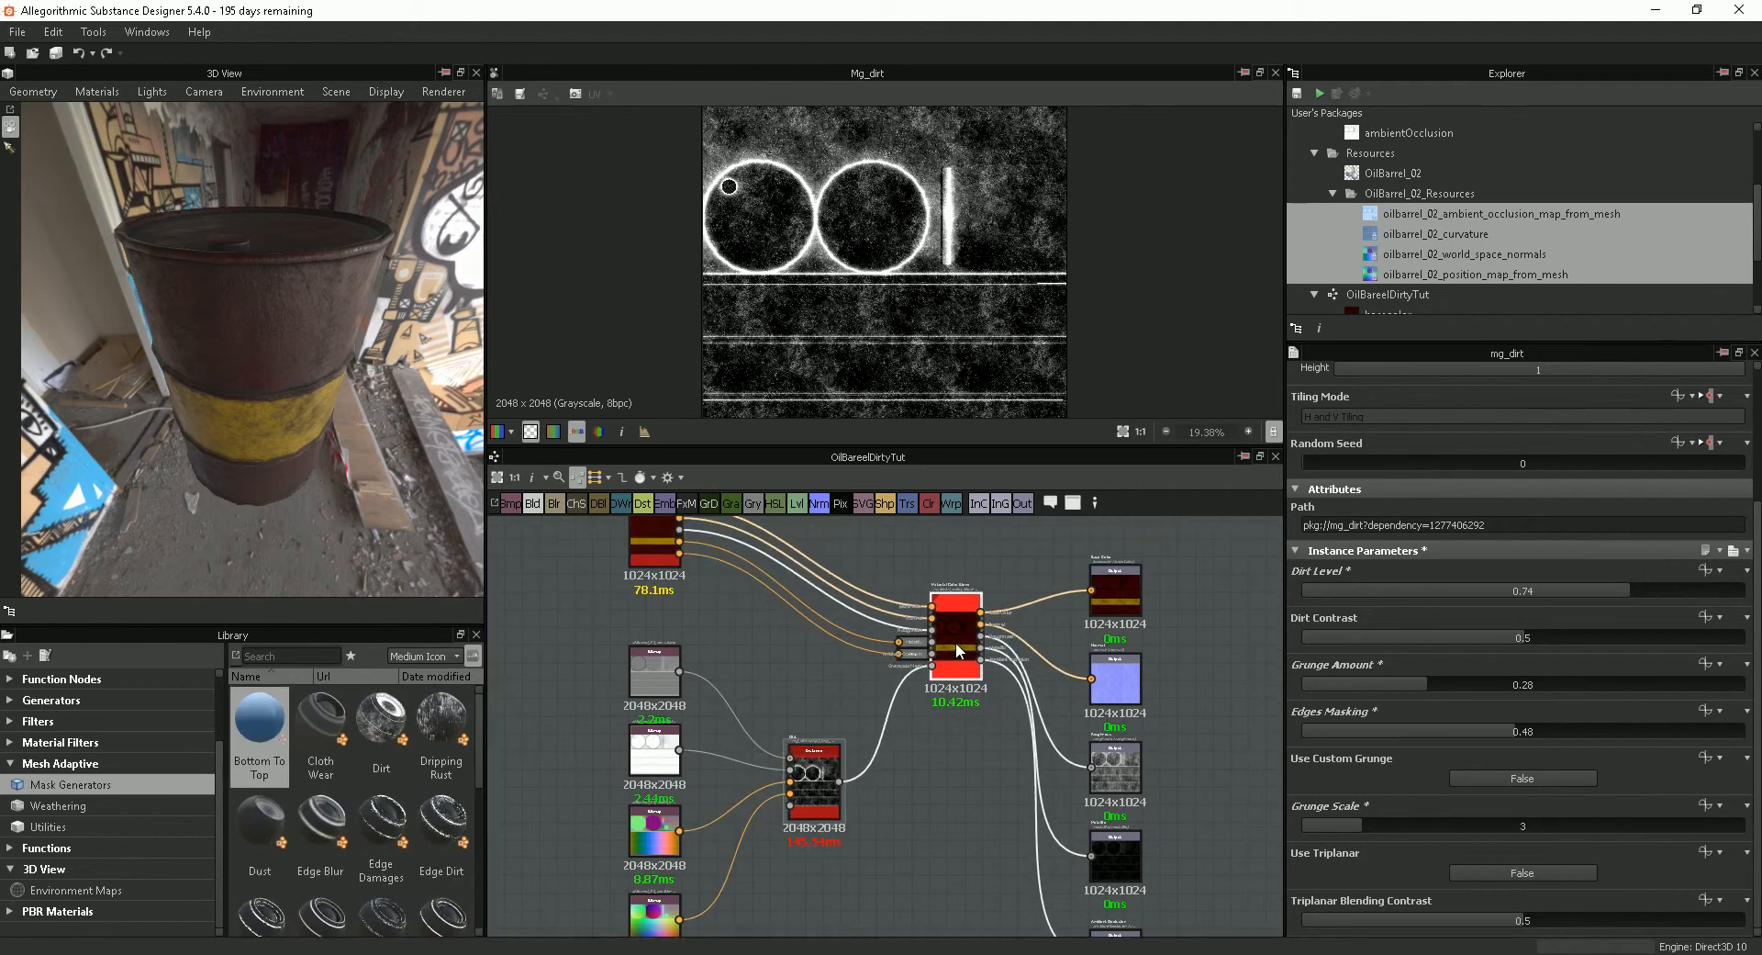
left_click_drag(240, 400, 215, 362)
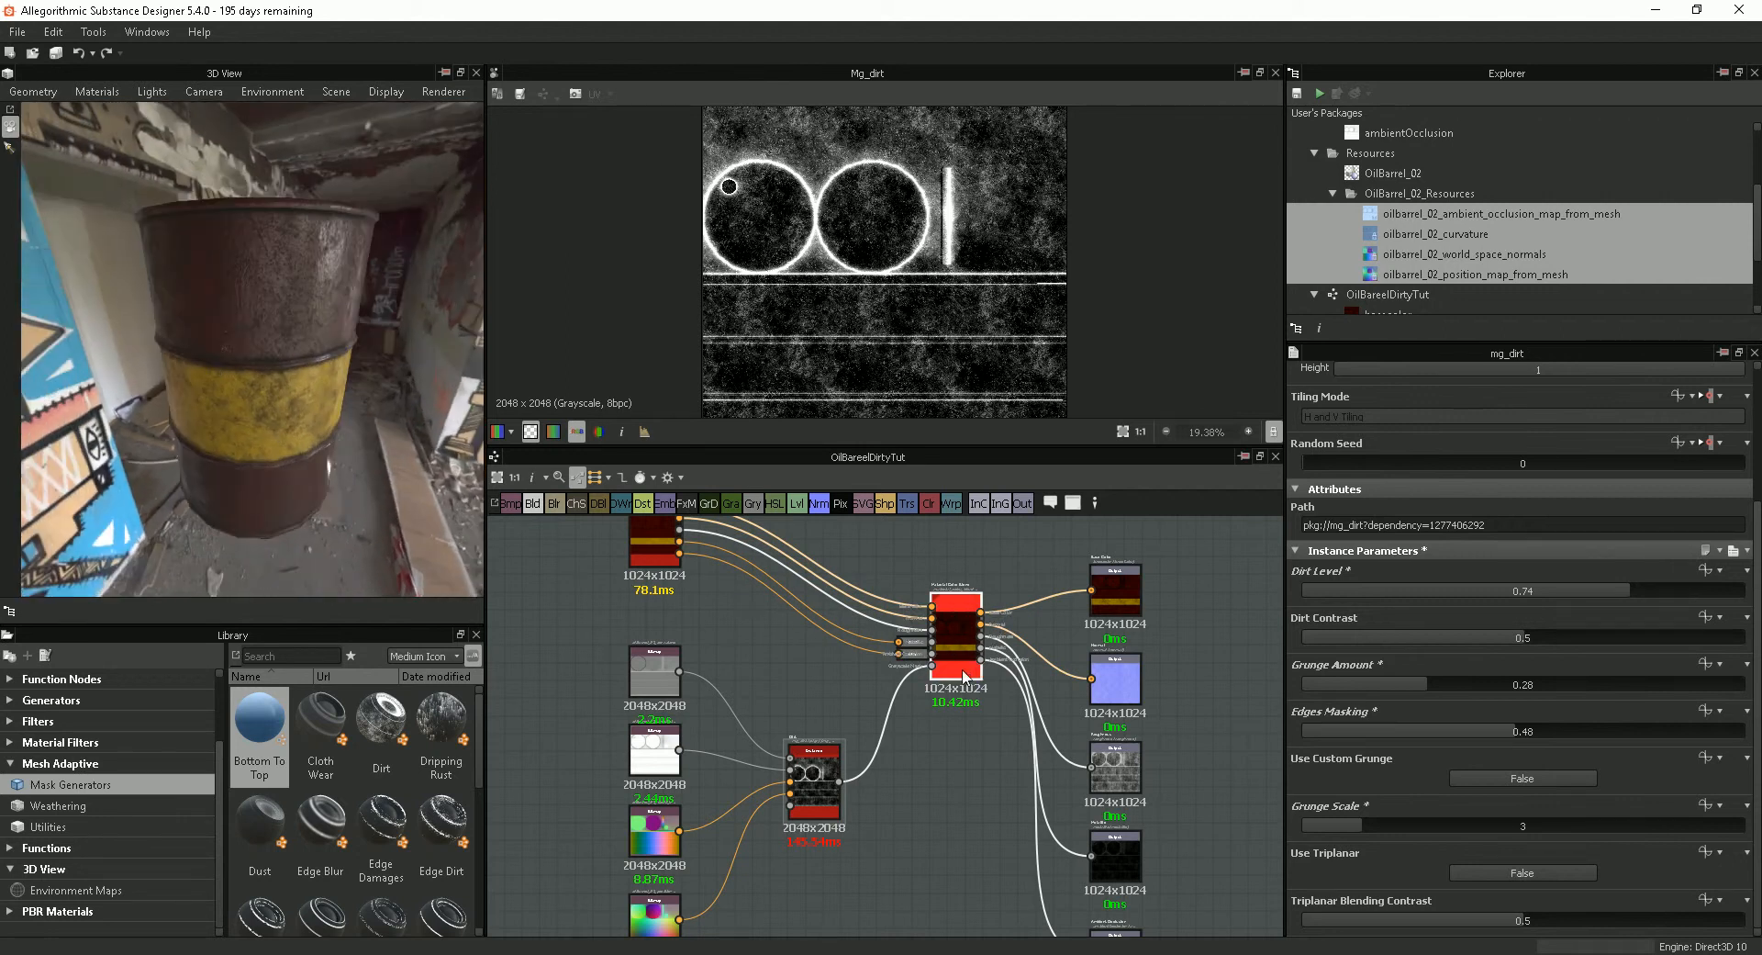
middle_click_drag(954, 652, 920, 722)
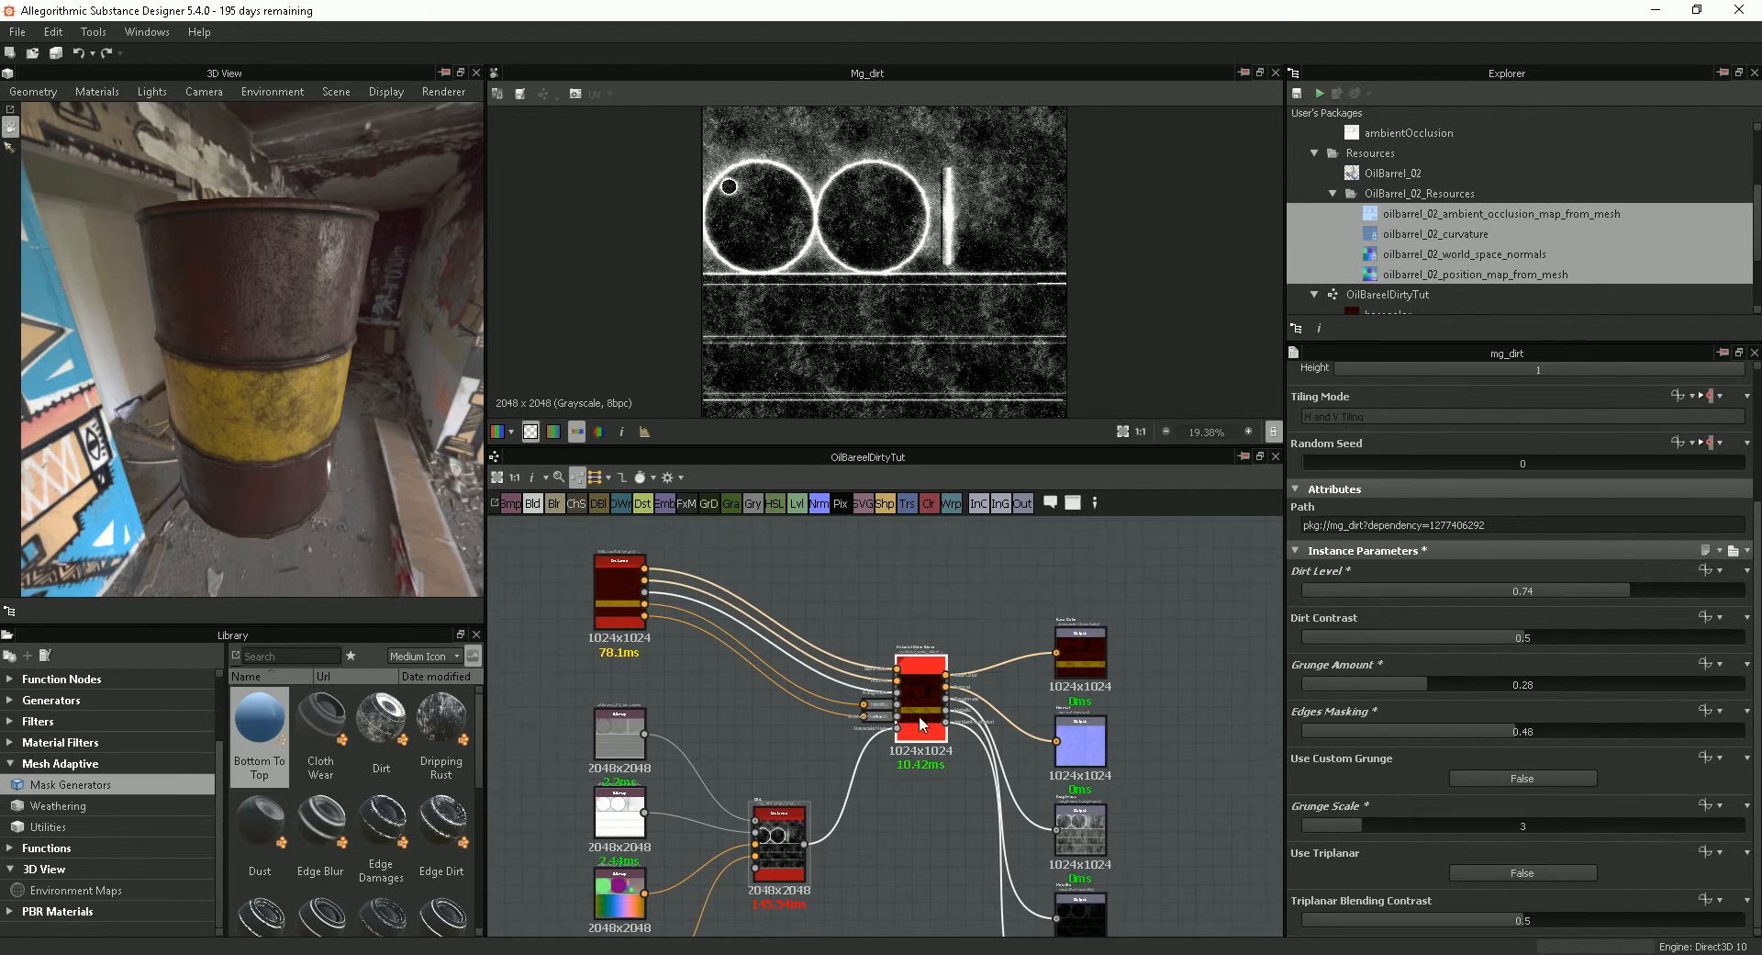
left_click_drag(935, 696, 917, 678)
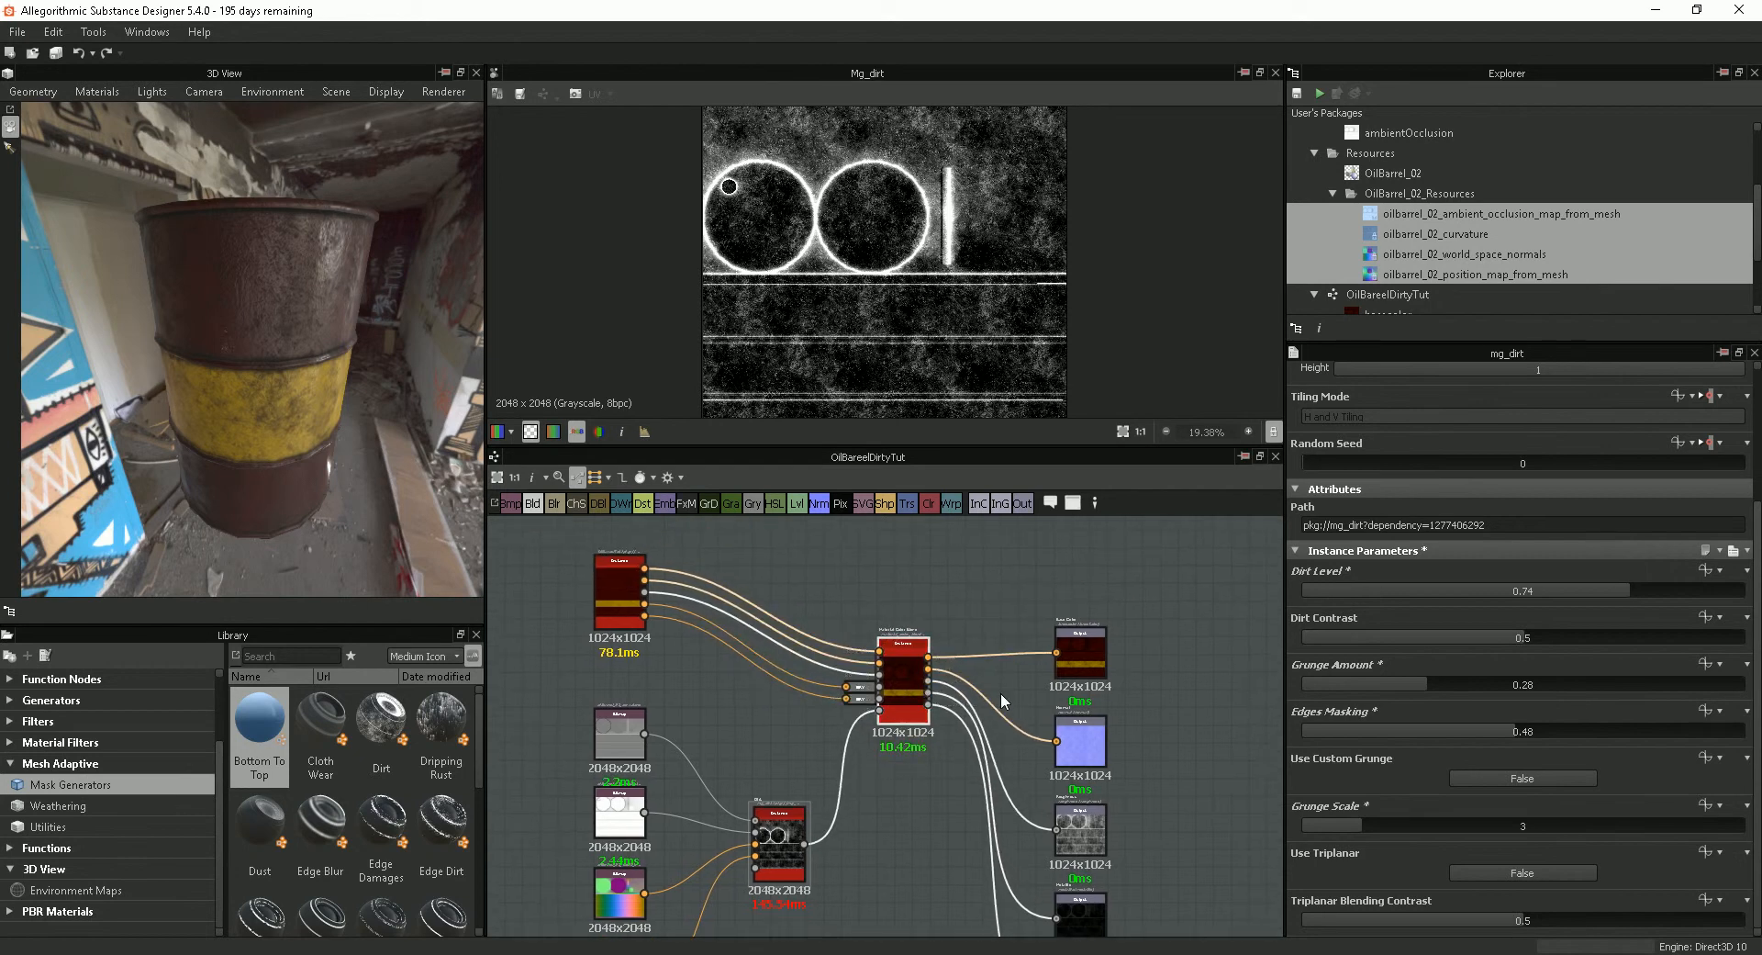
scroll(1163, 722, "down", 3)
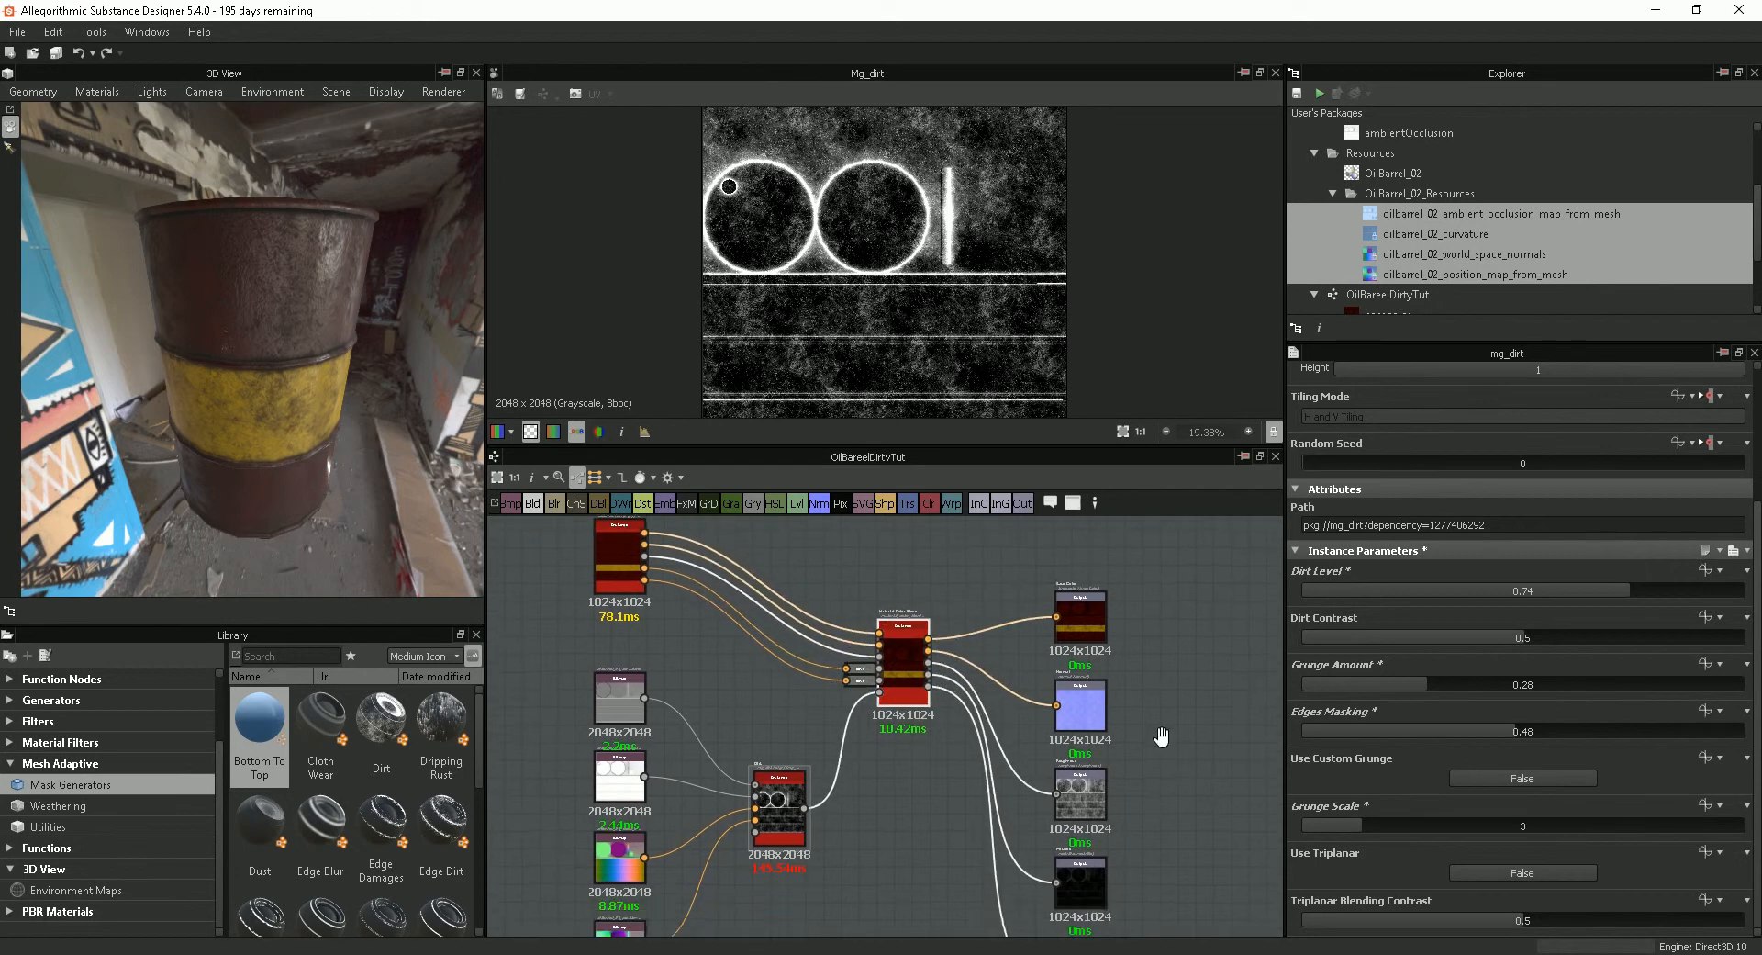
middle_click_drag(1164, 714, 1147, 701)
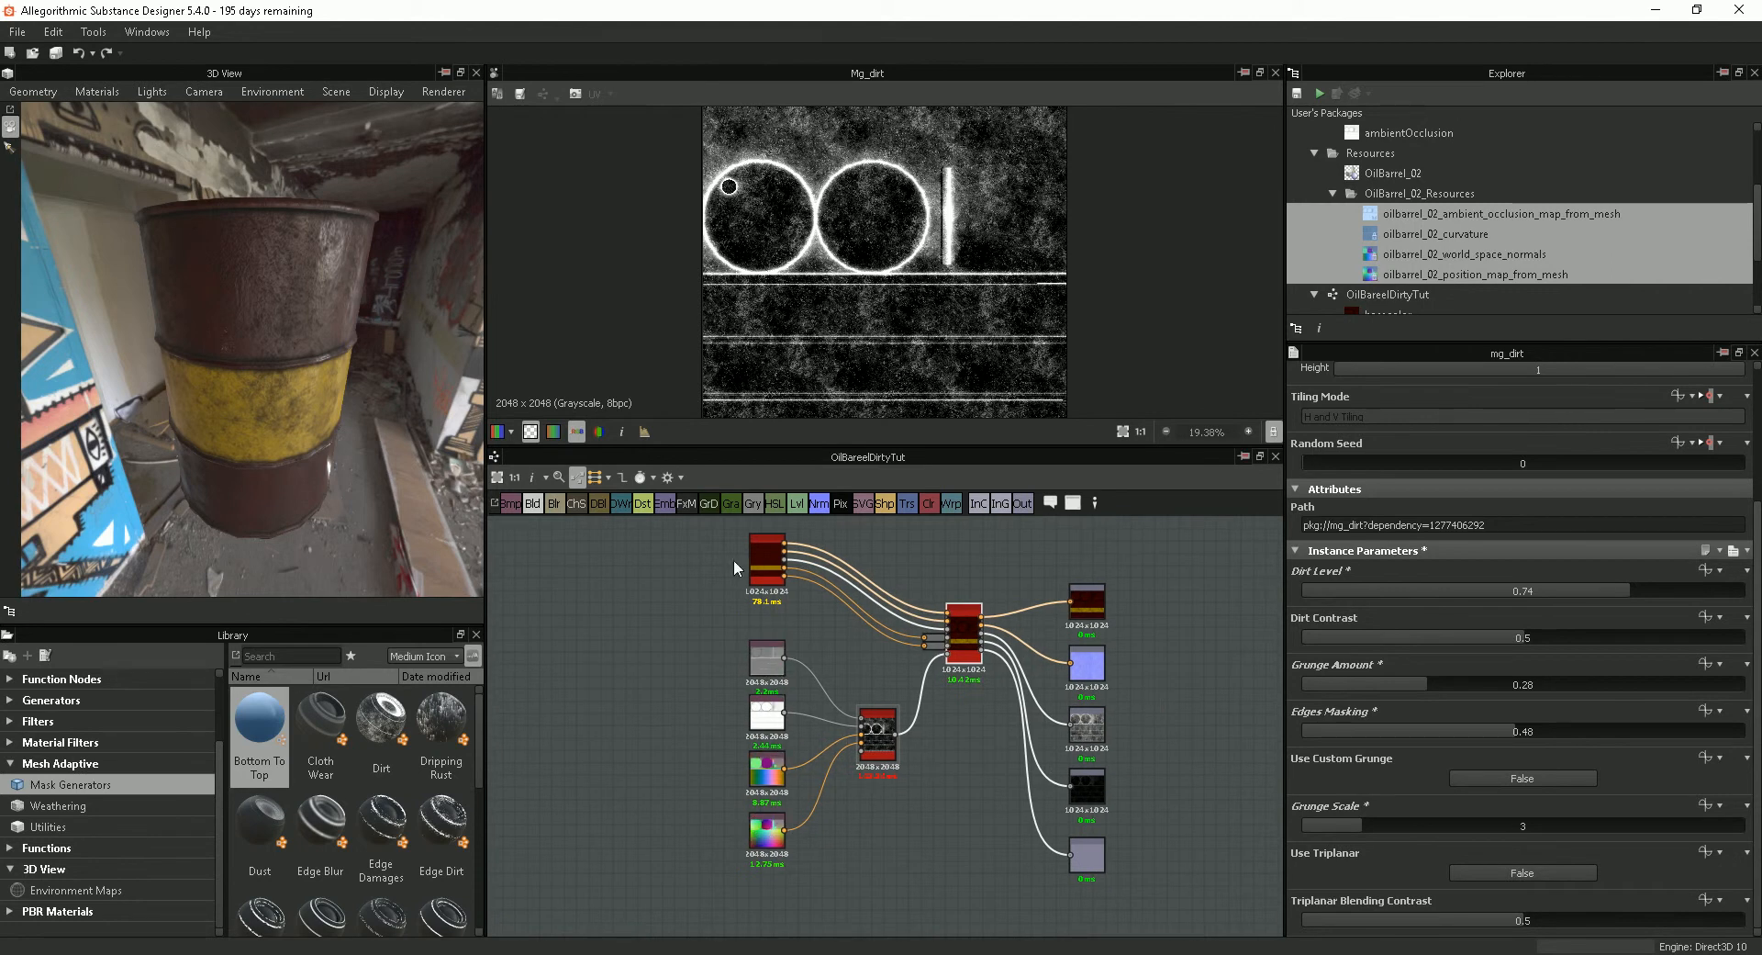
middle_click_drag(1137, 689, 1065, 691)
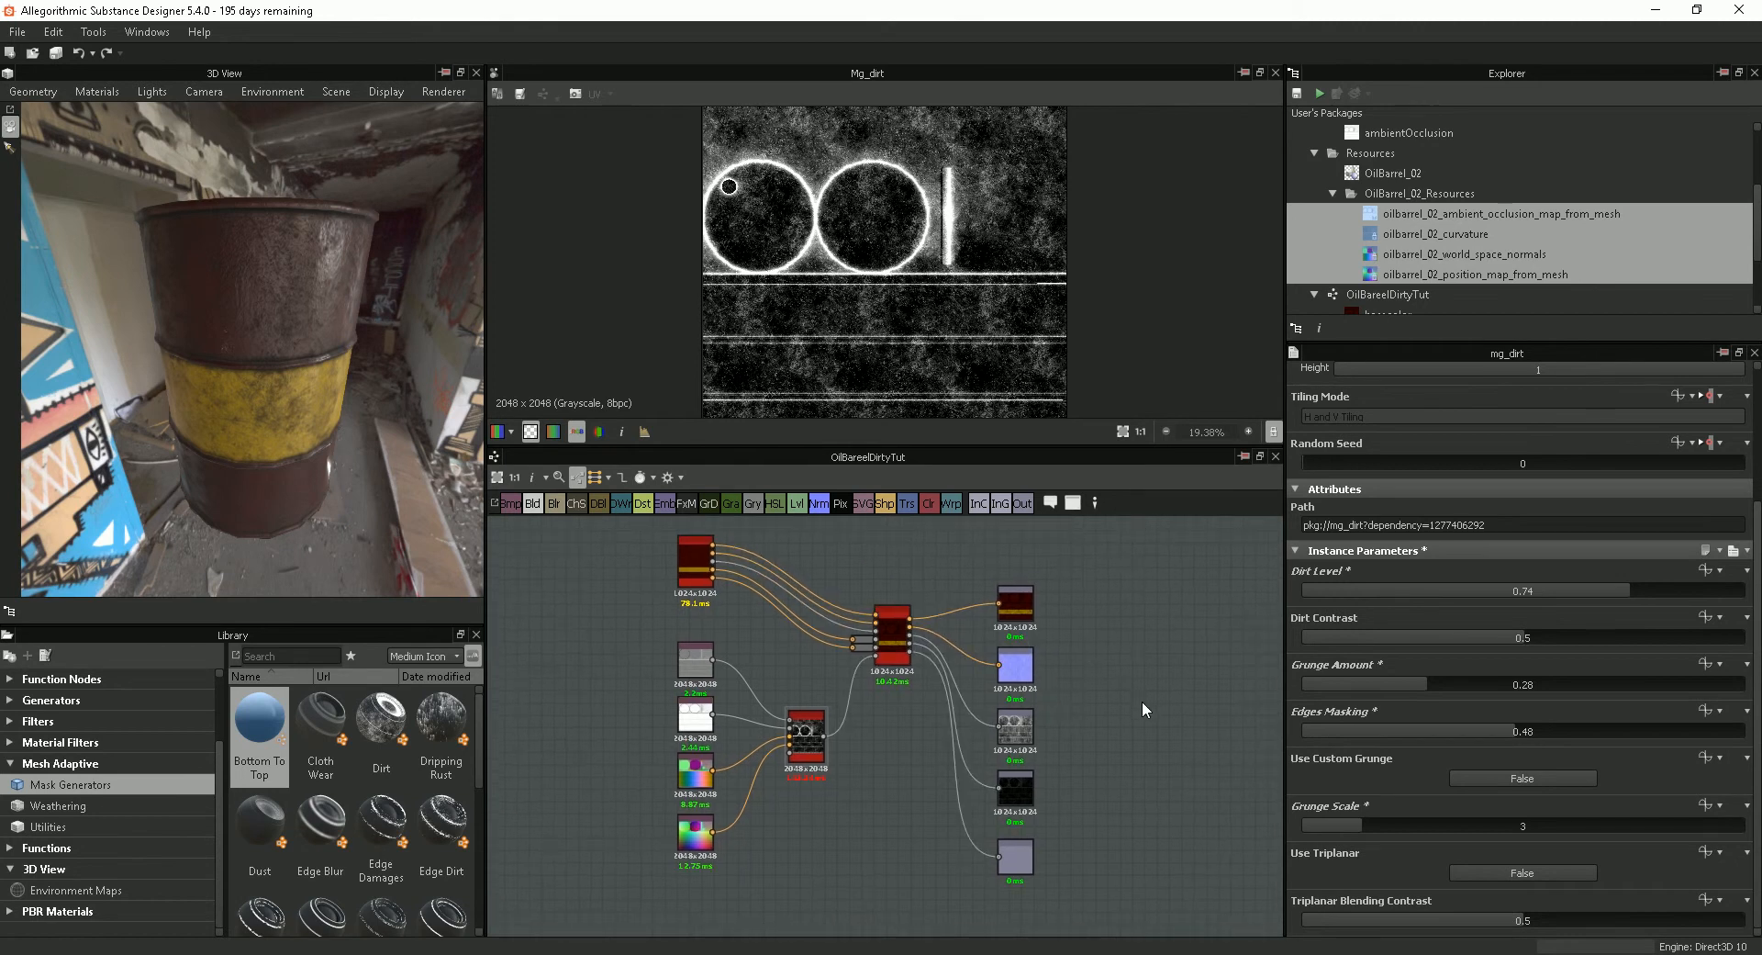
Step: Start exporting the graph's outputs and set the image format to Truevision Targa (*.tga *.targa)
left_click(671, 478)
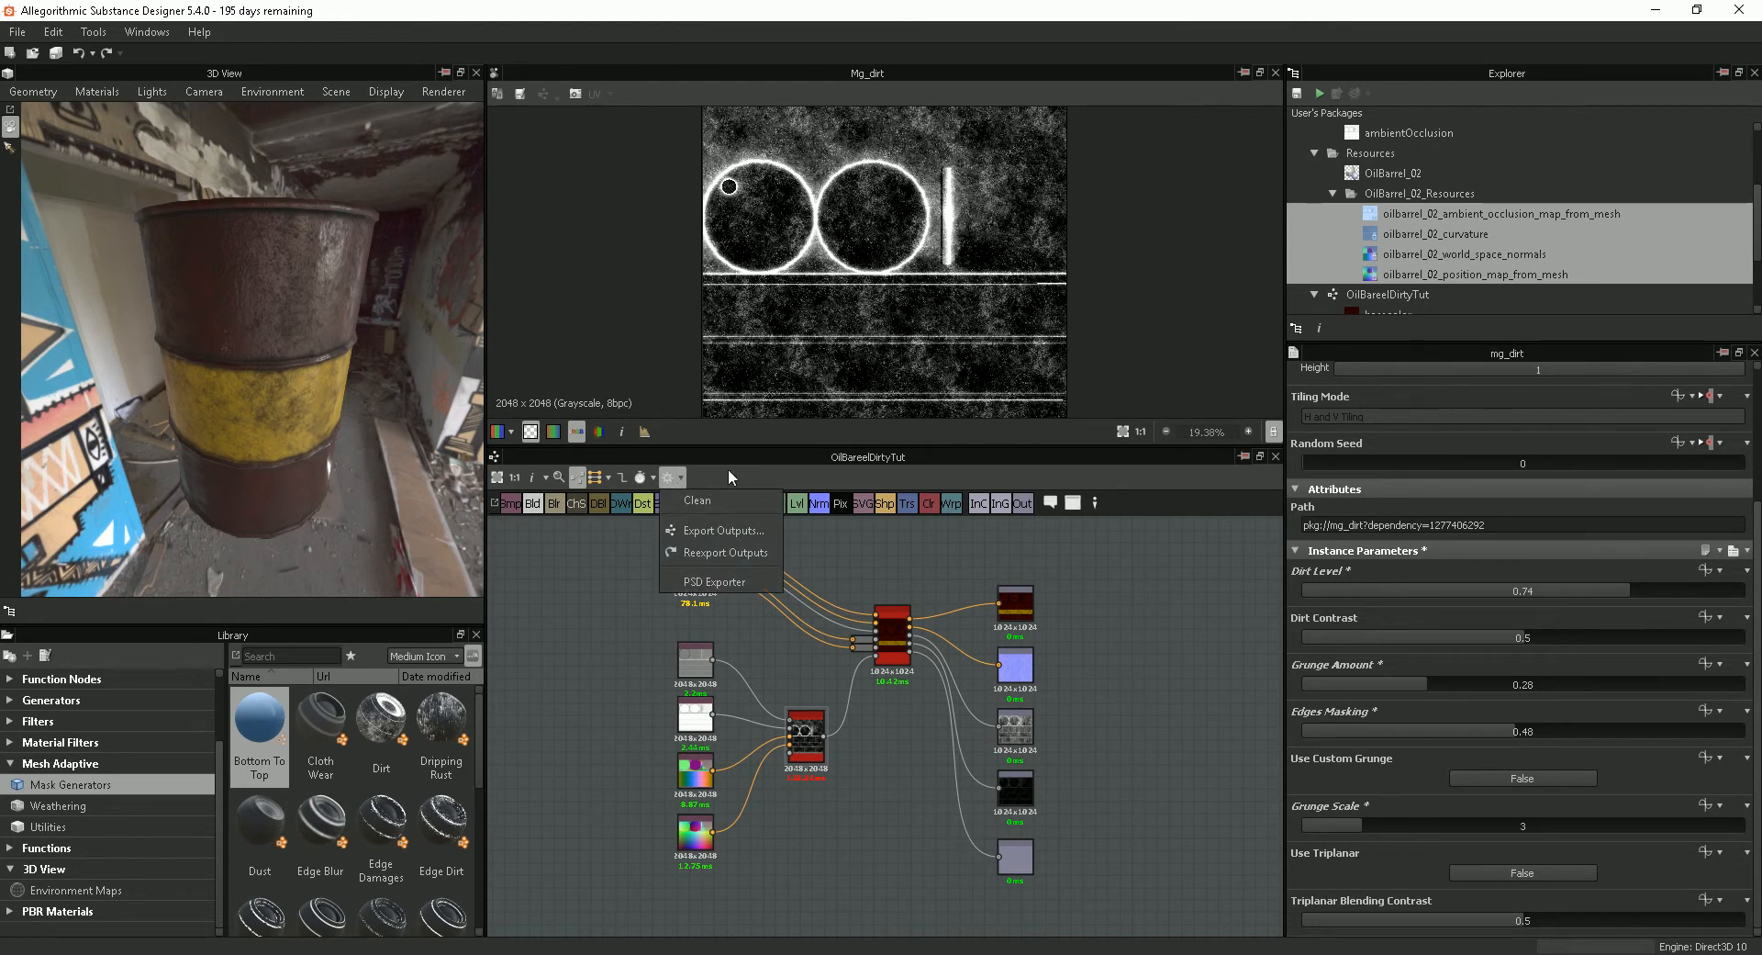
left_click(680, 472)
left_click(674, 476)
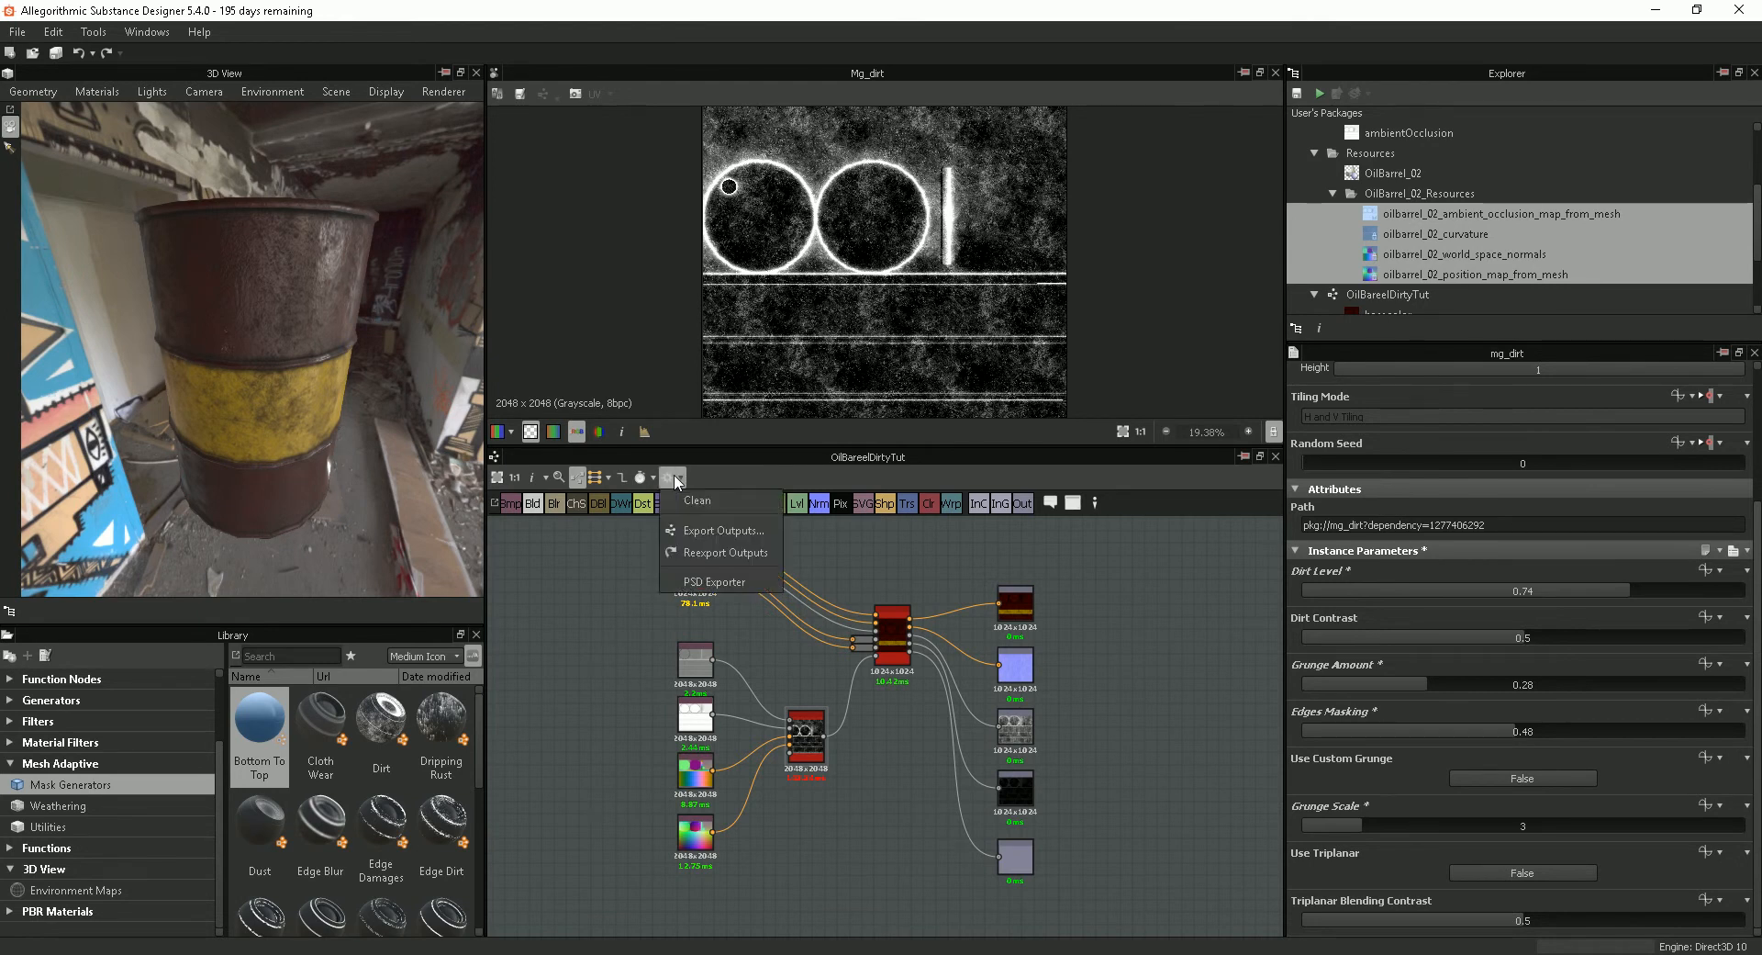
left_click(738, 532)
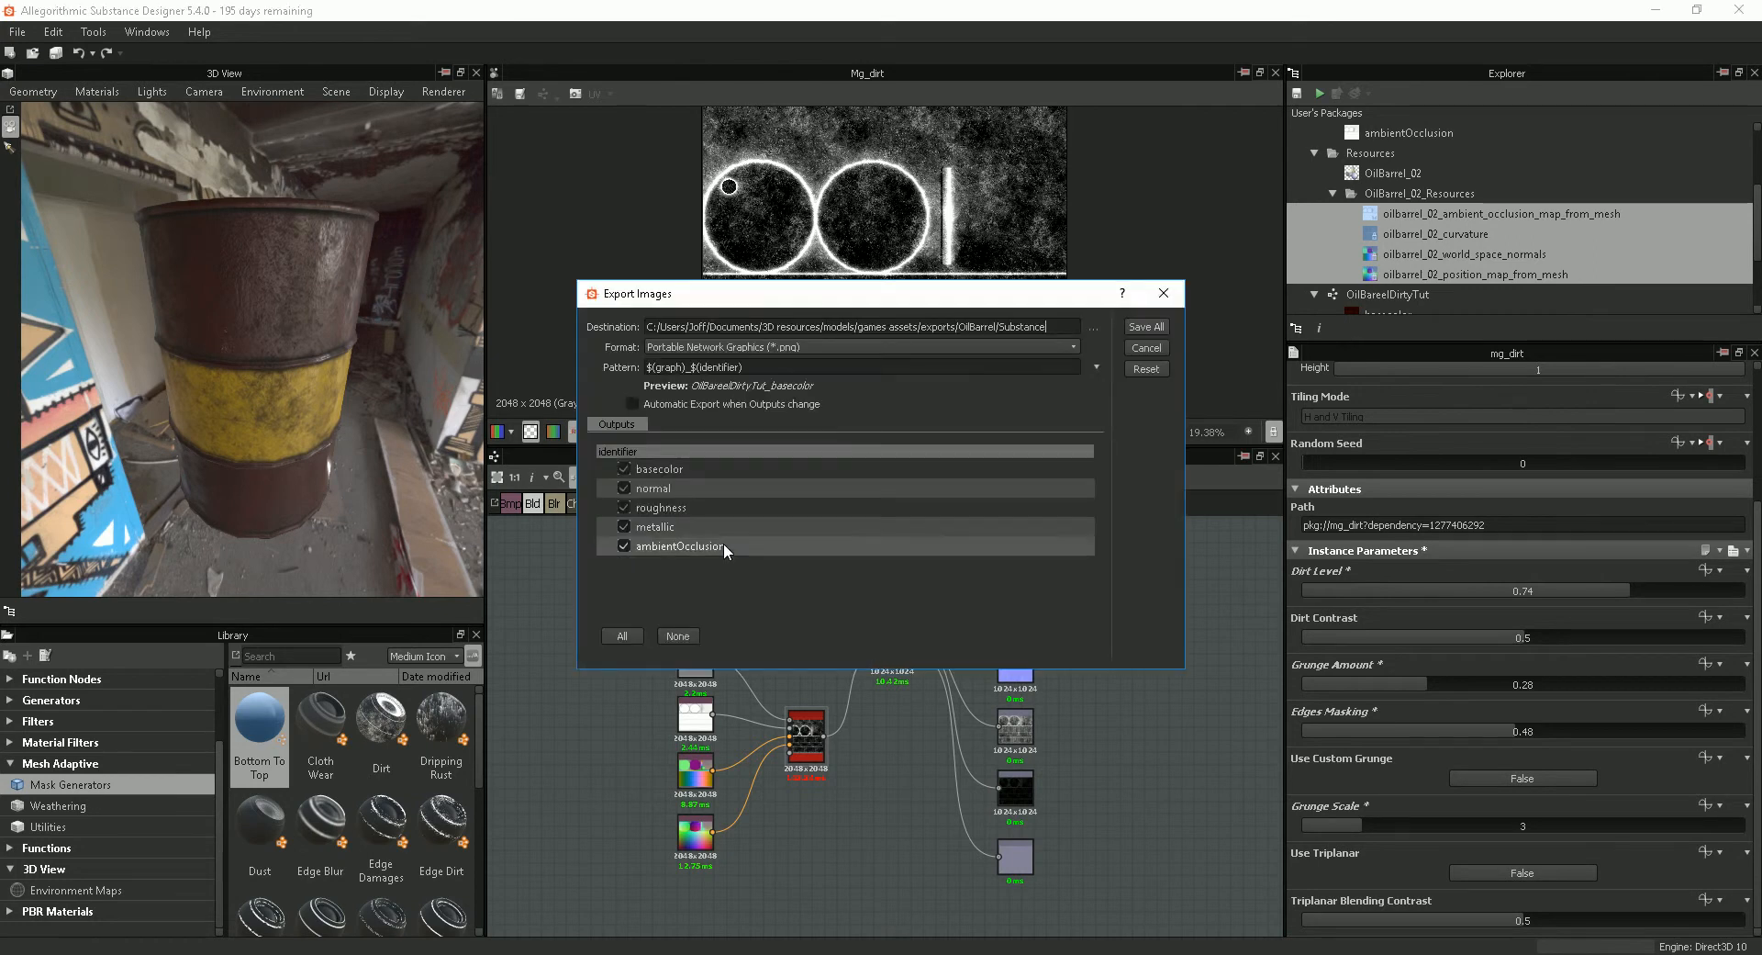
left_click_drag(869, 307, 1000, 294)
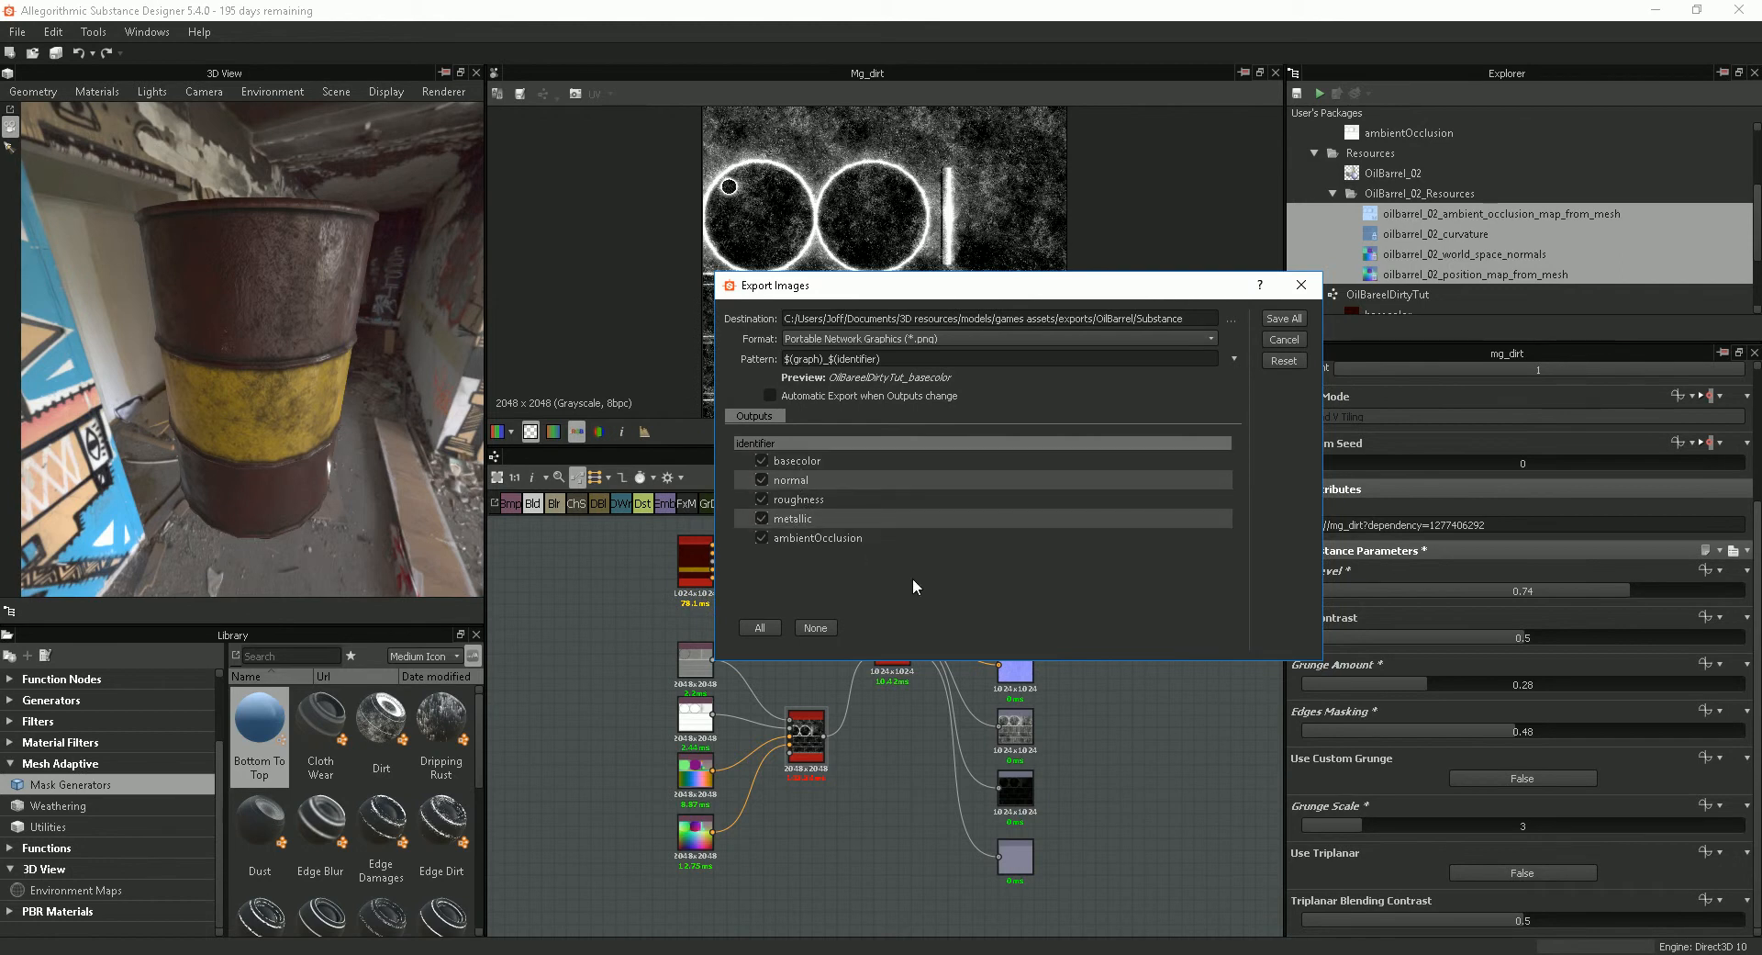
left_click(1210, 340)
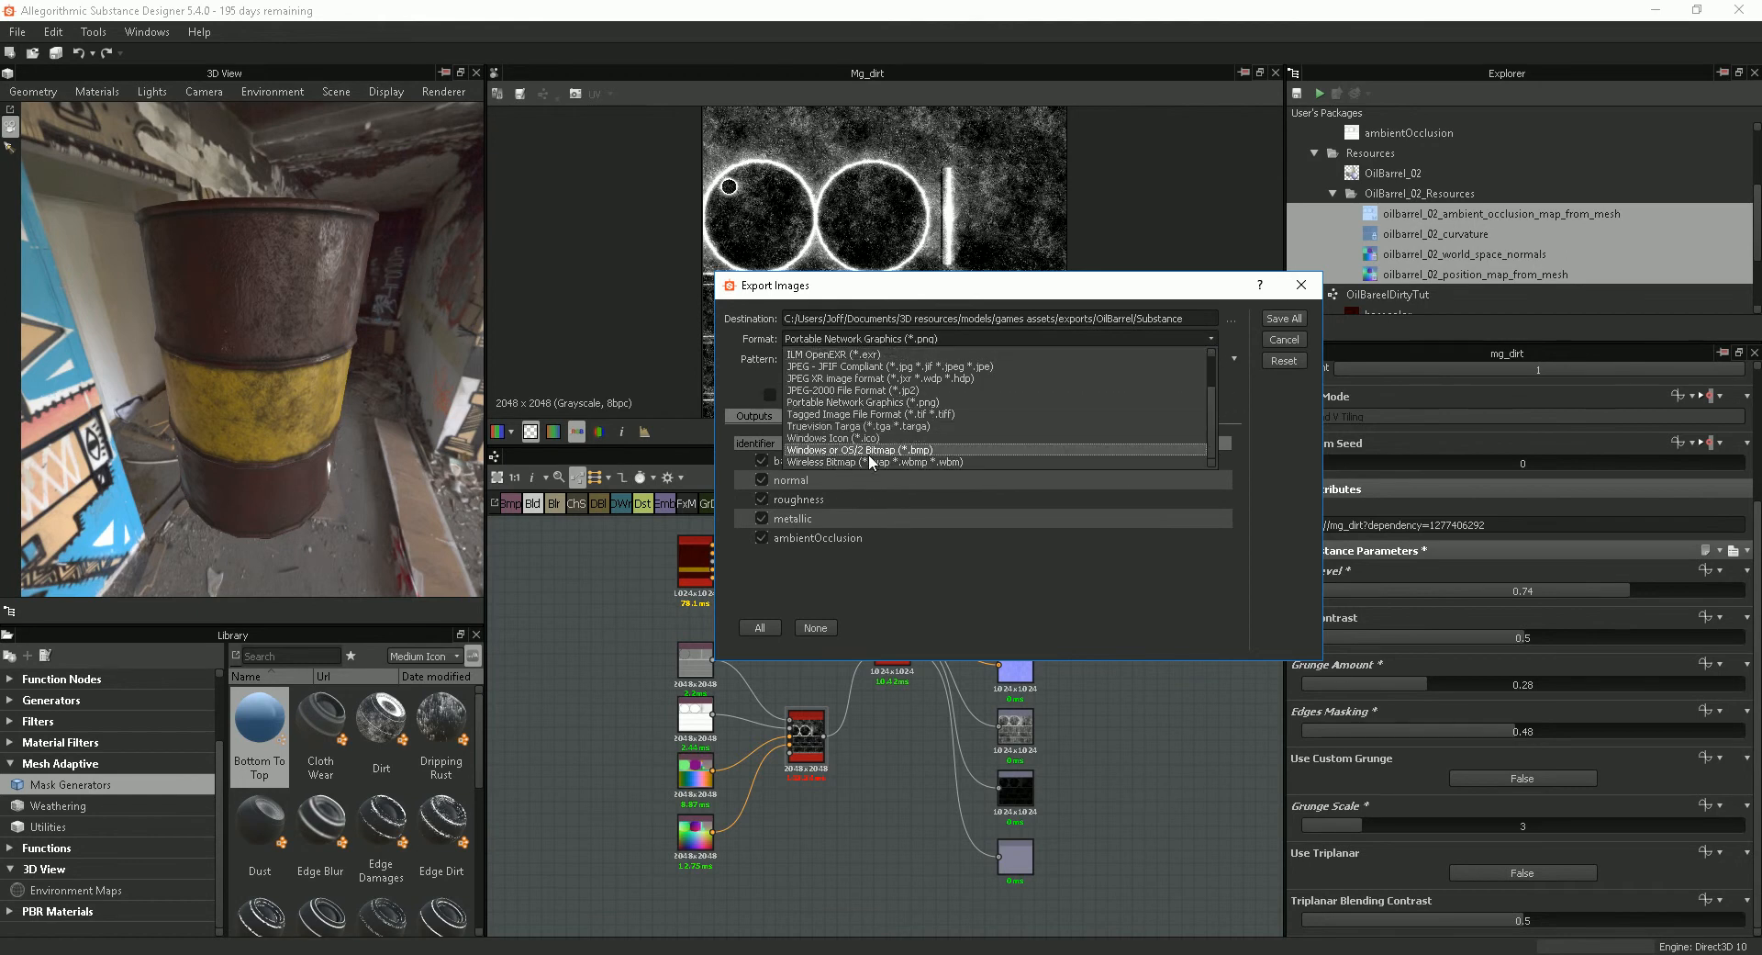
left_click(918, 425)
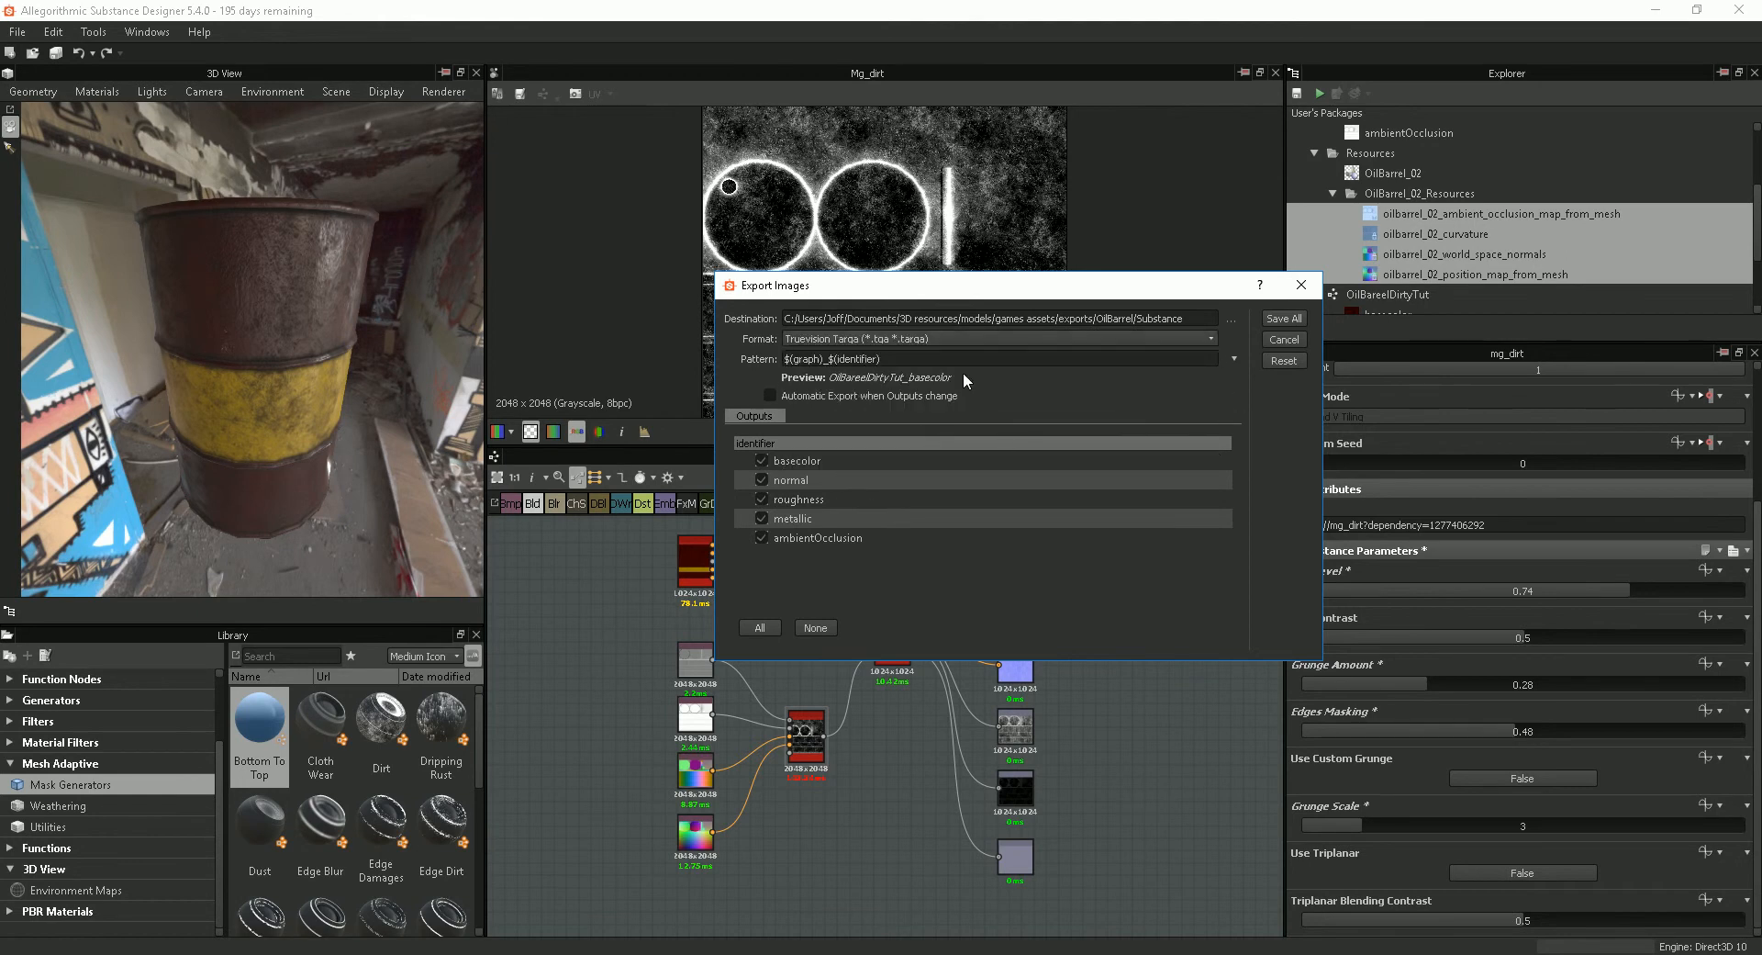
Step: Choose the exports/OilBarrel/Substance folder as the destination and export all five outputs of the graph
left_click(1231, 320)
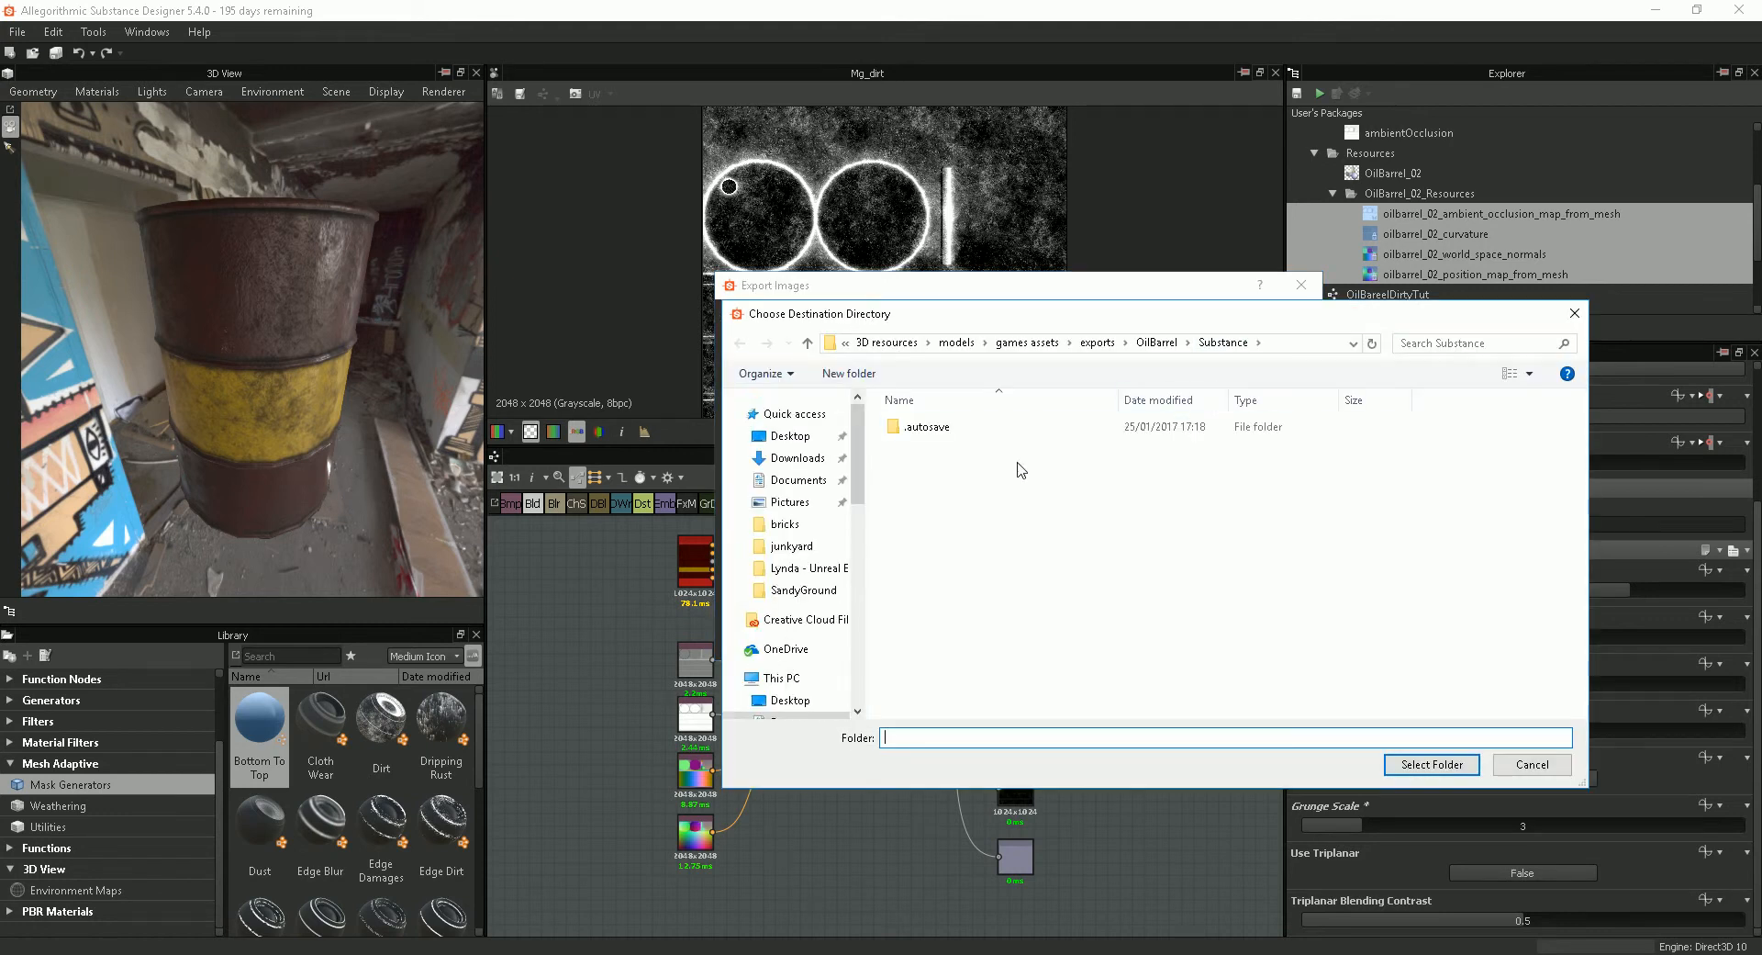
left_click(1208, 346)
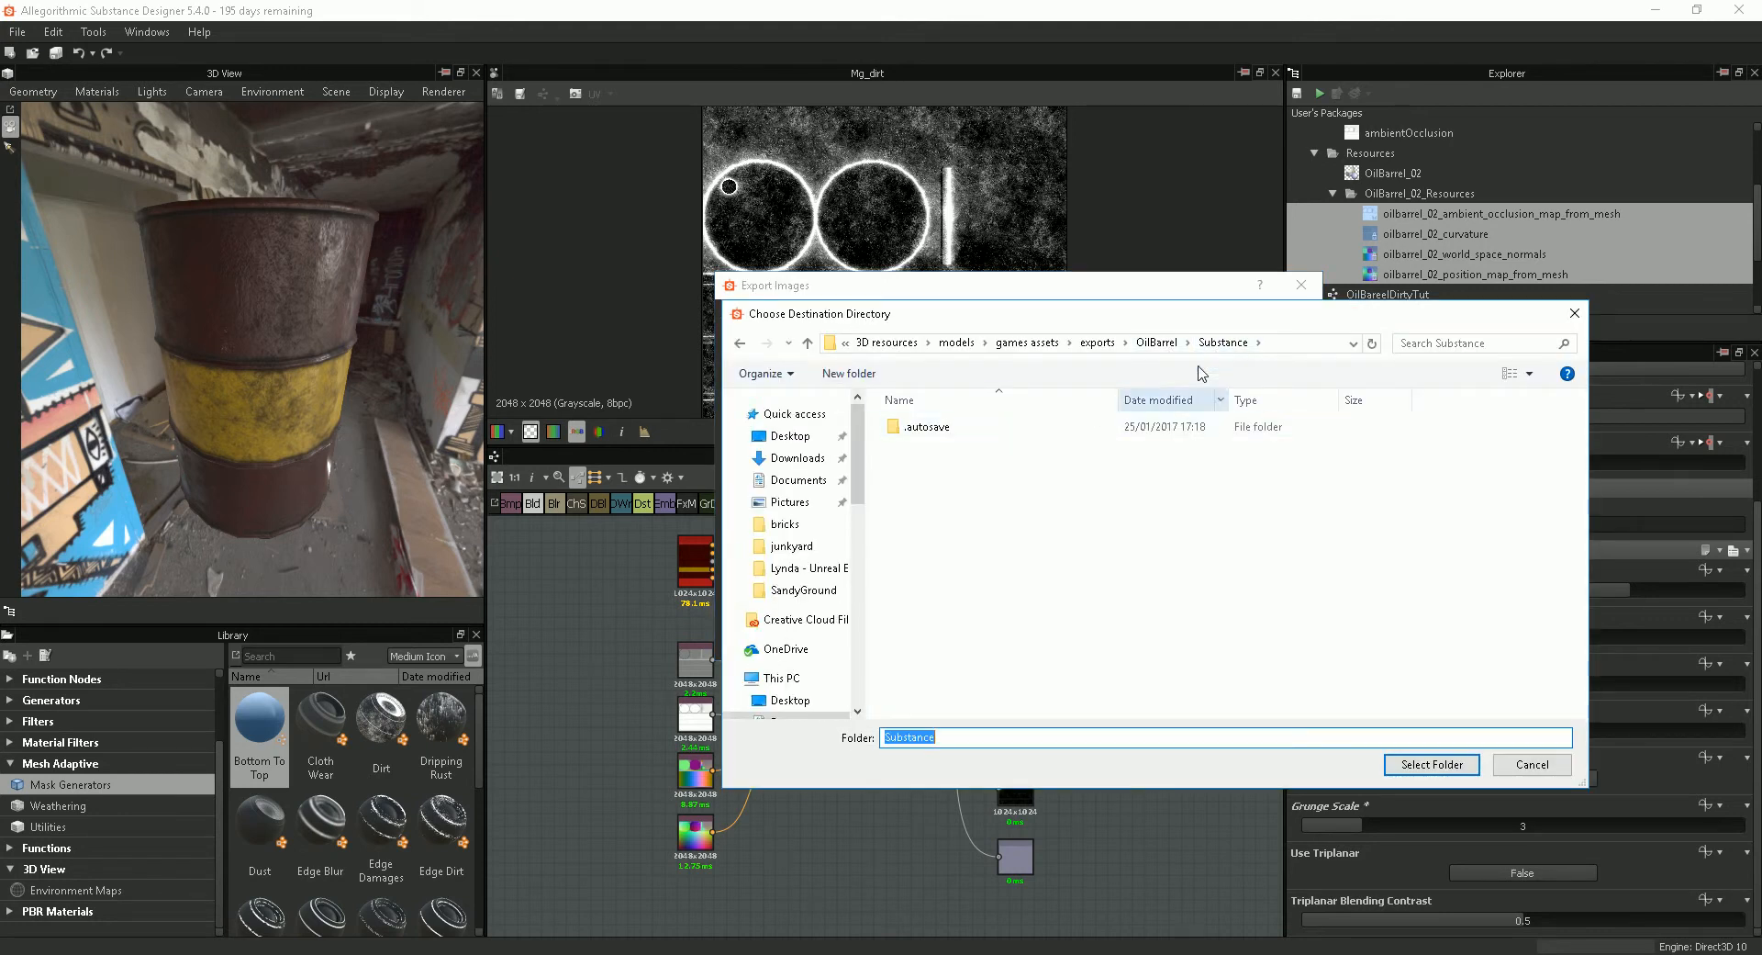
left_click(961, 736)
left_click_drag(969, 736, 748, 720)
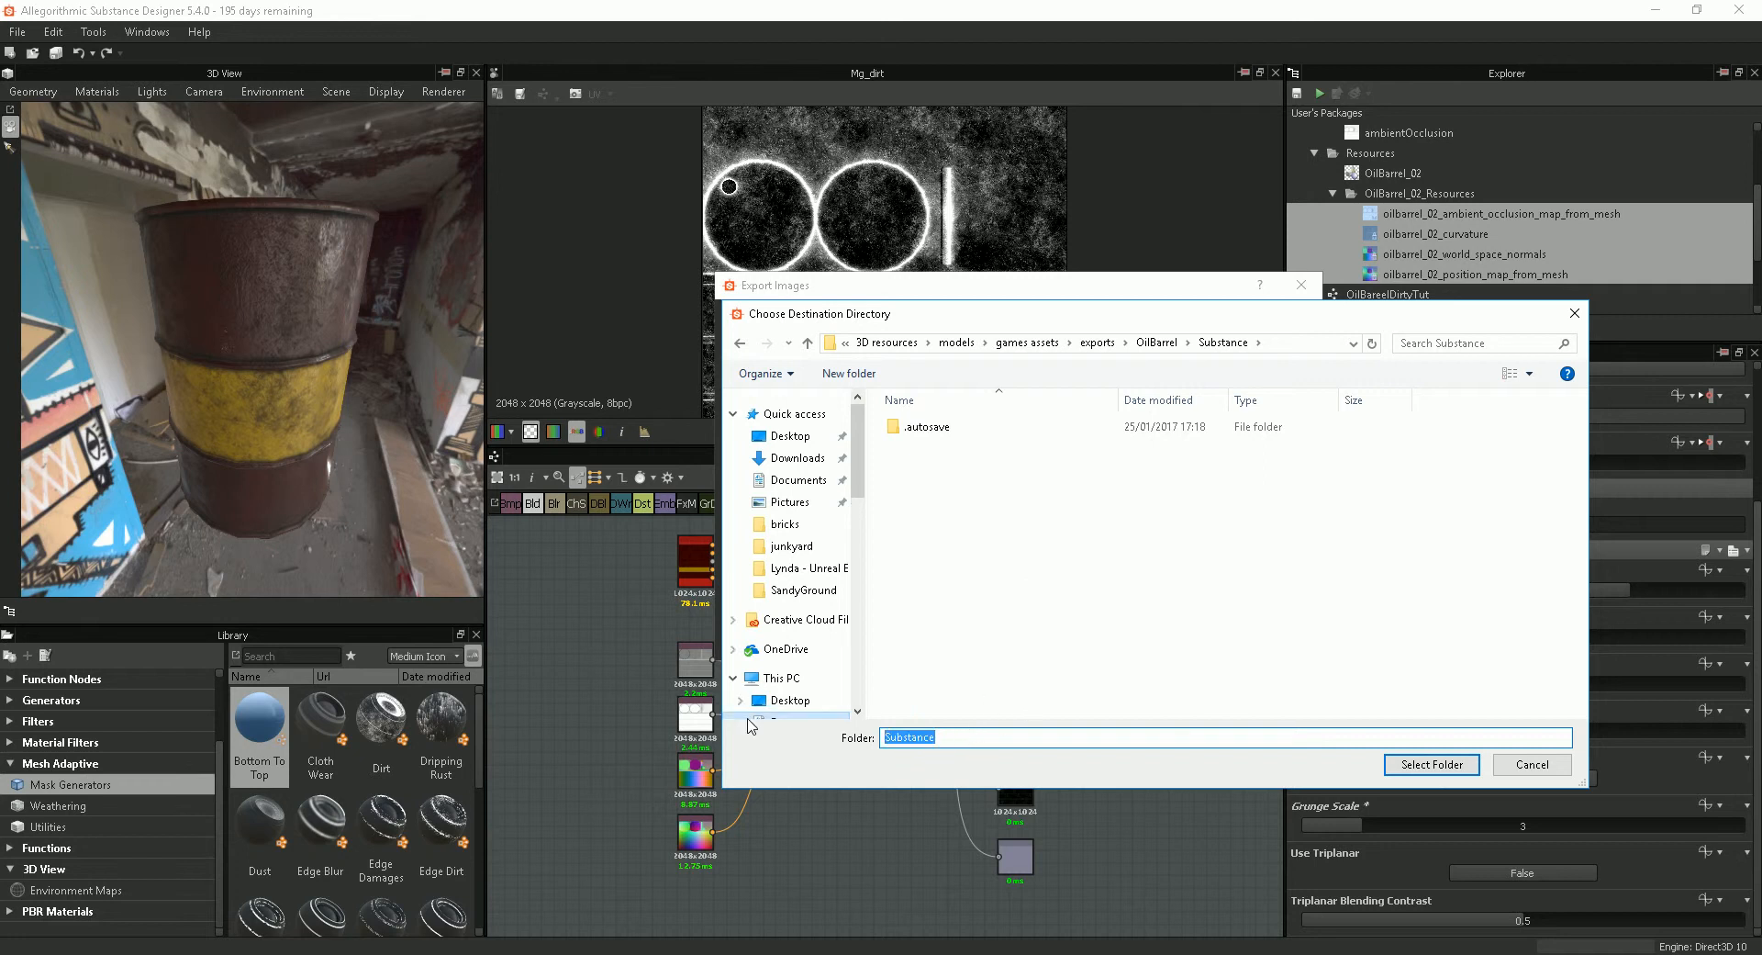
type("Ba")
left_click(1224, 343)
left_click(1423, 765)
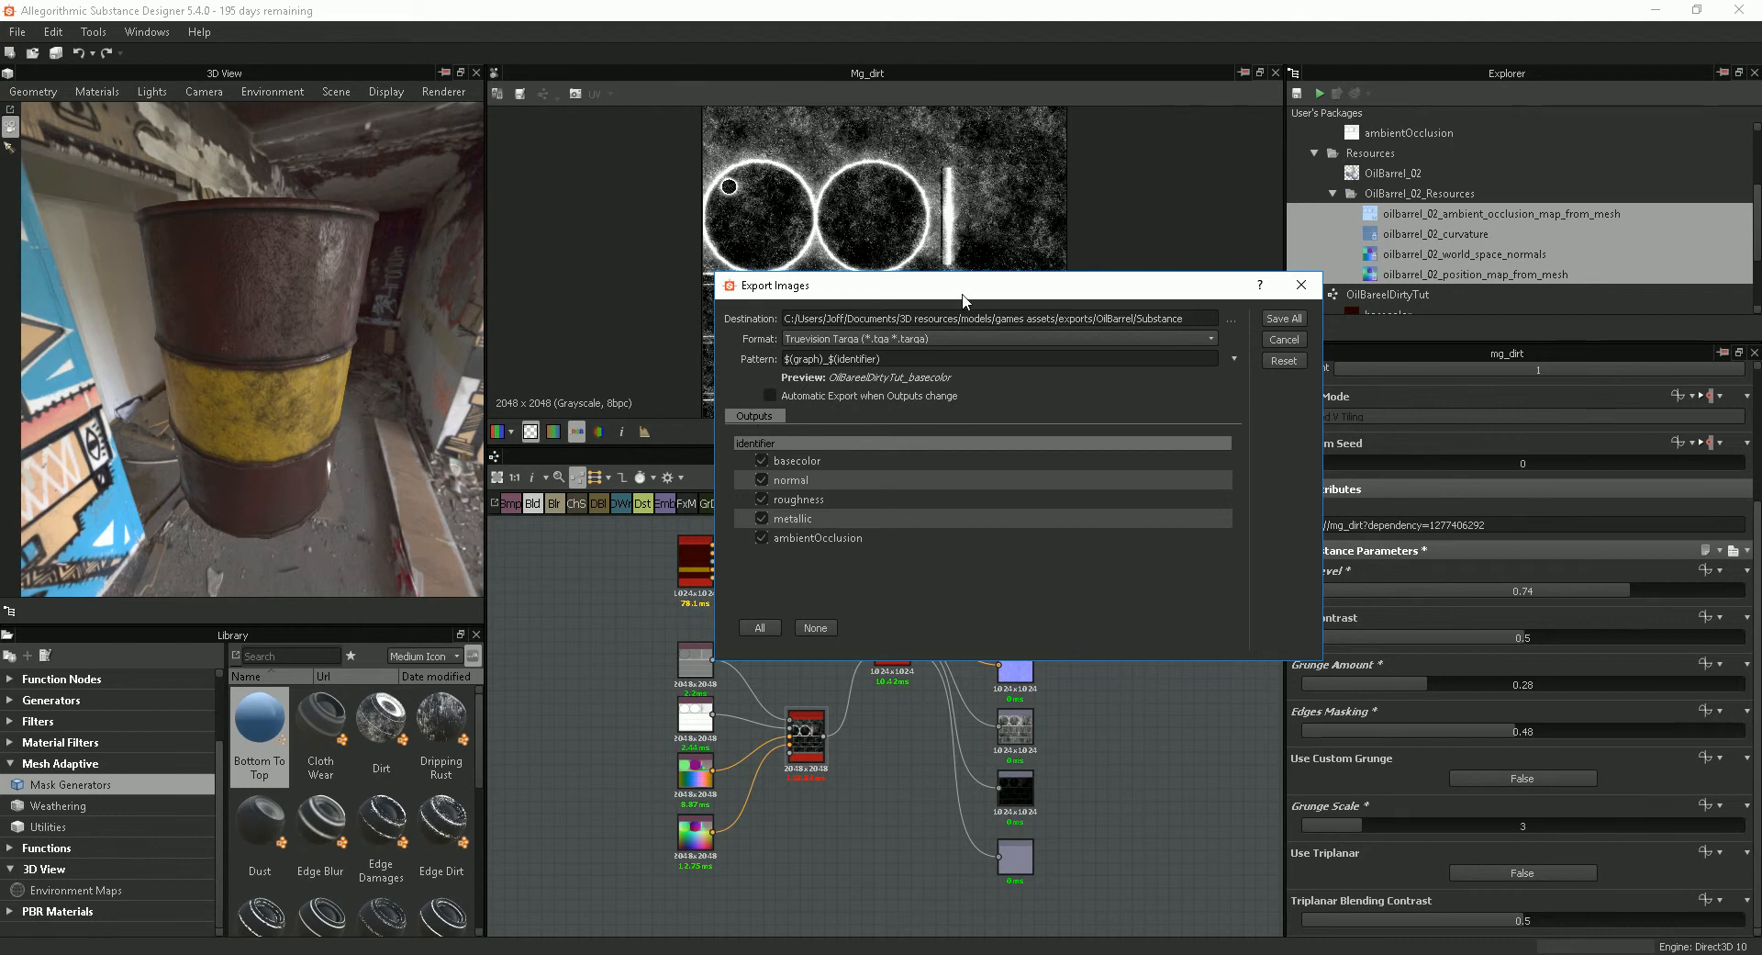
left_click_drag(962, 297, 931, 308)
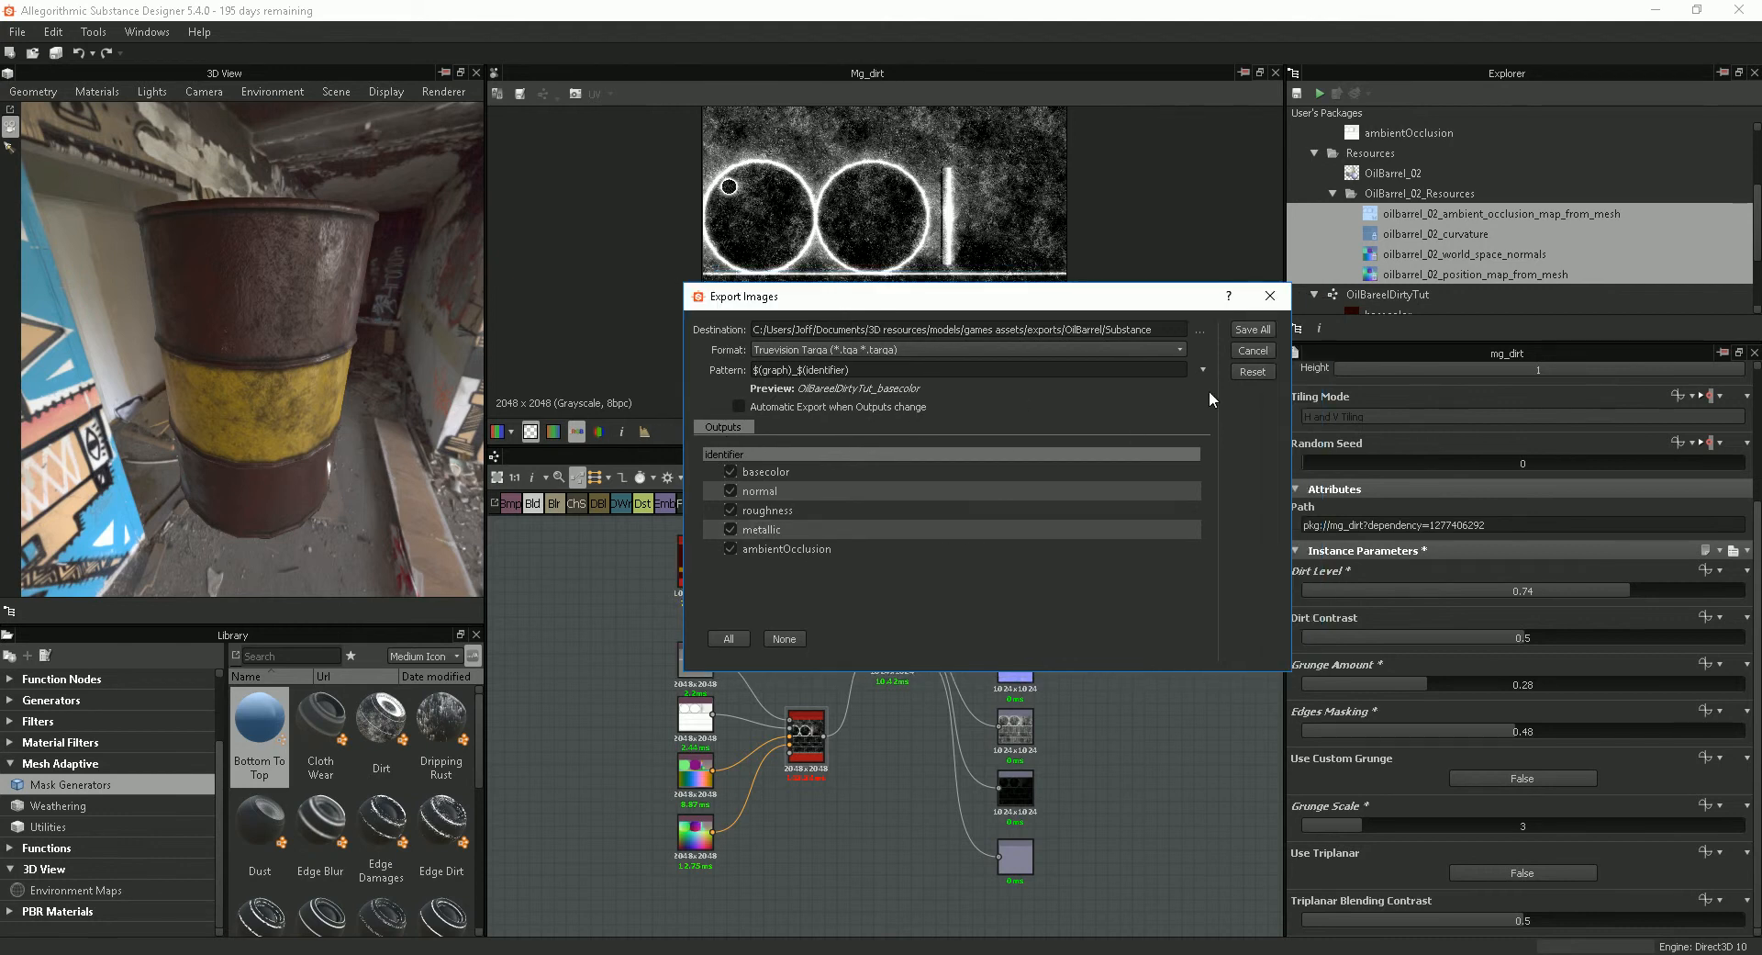
left_click(1254, 330)
Step: Correct the graph's misspelled name to OilBarrelDirtyTut in the package
left_click(1376, 295)
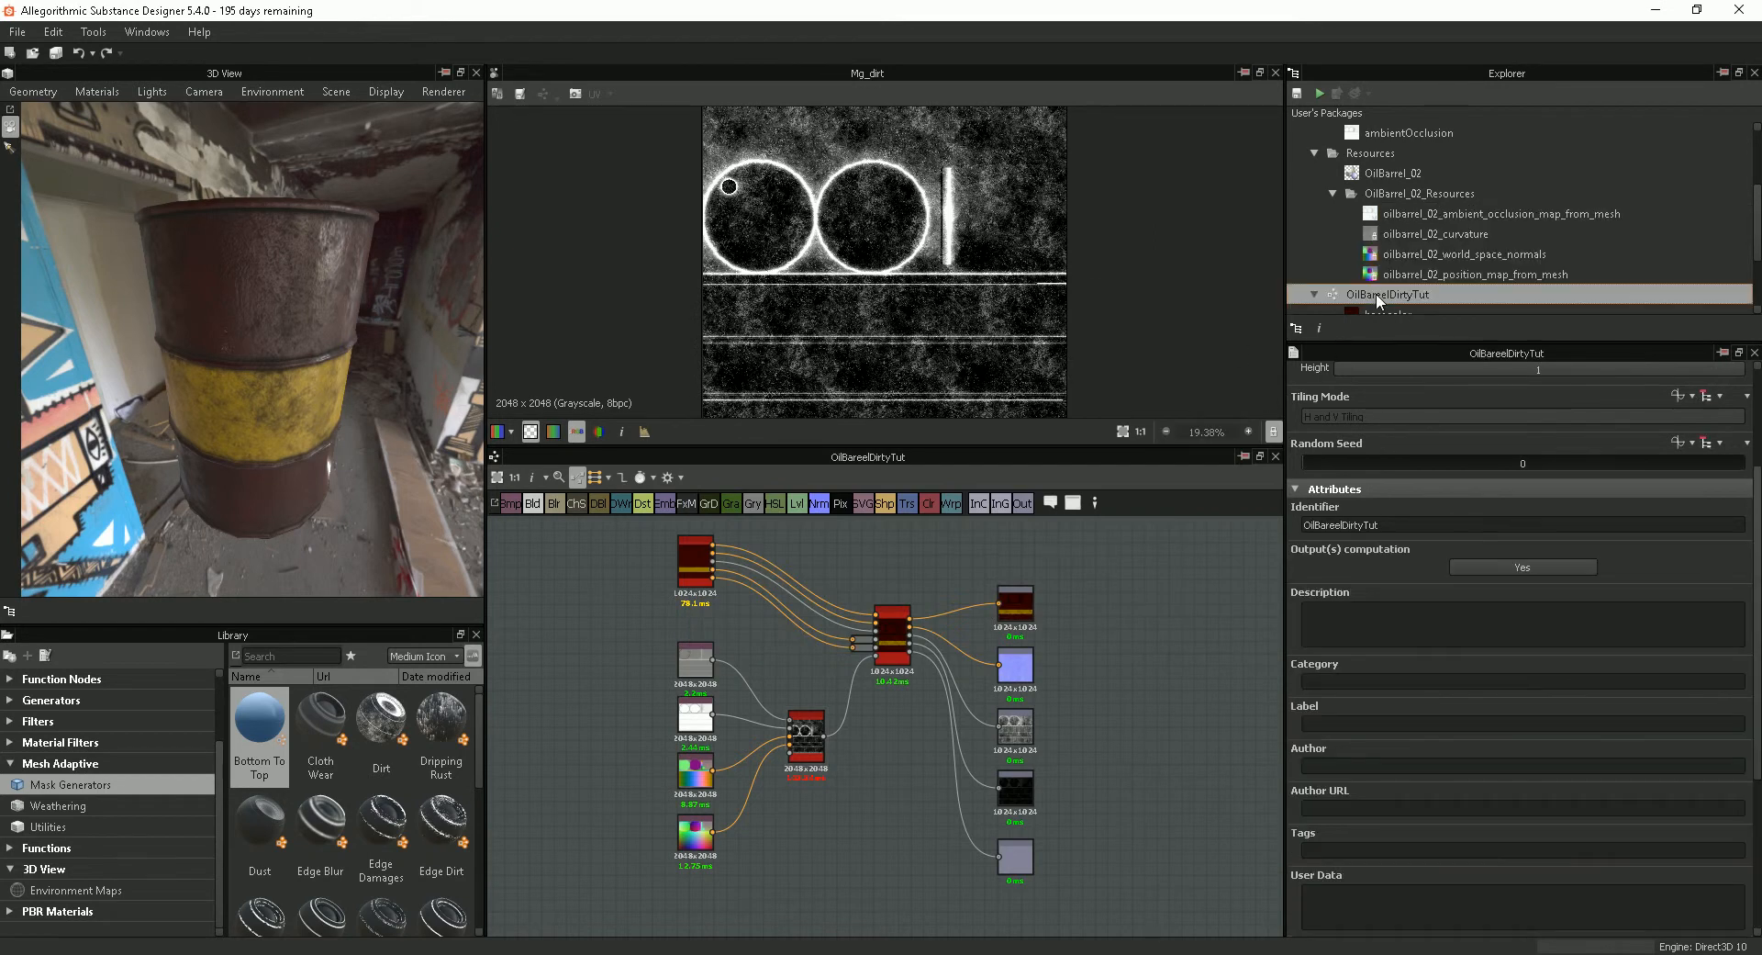
right_click(1376, 294)
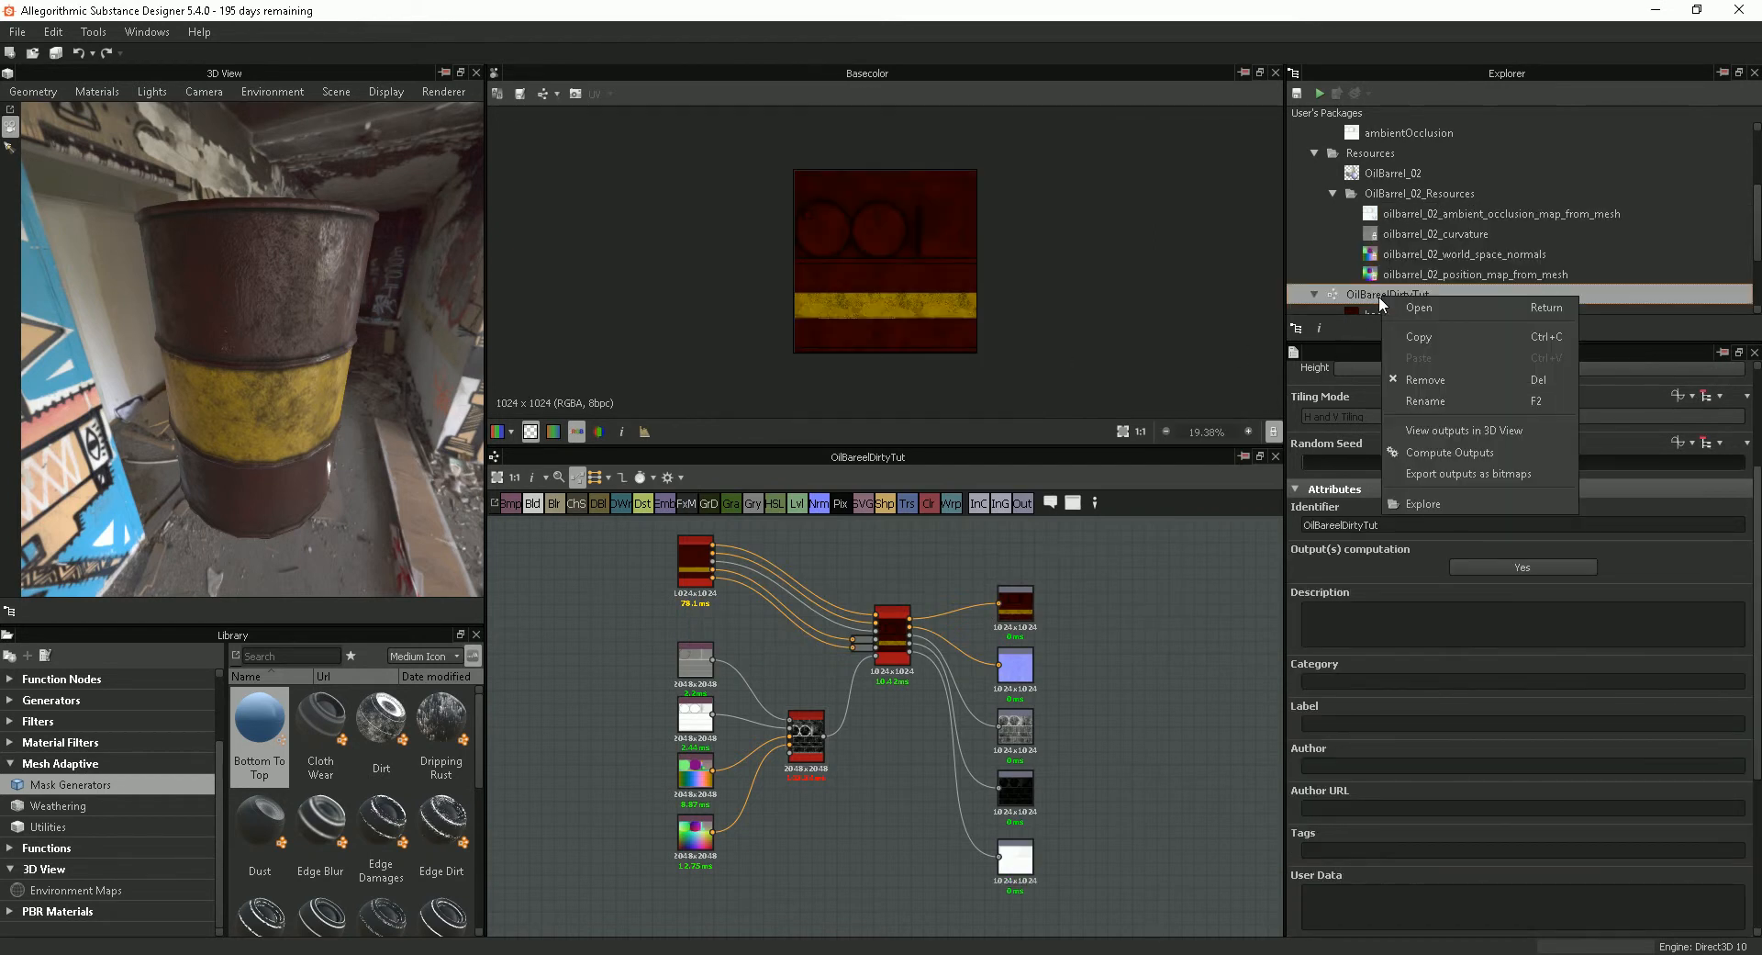
left_click(1446, 400)
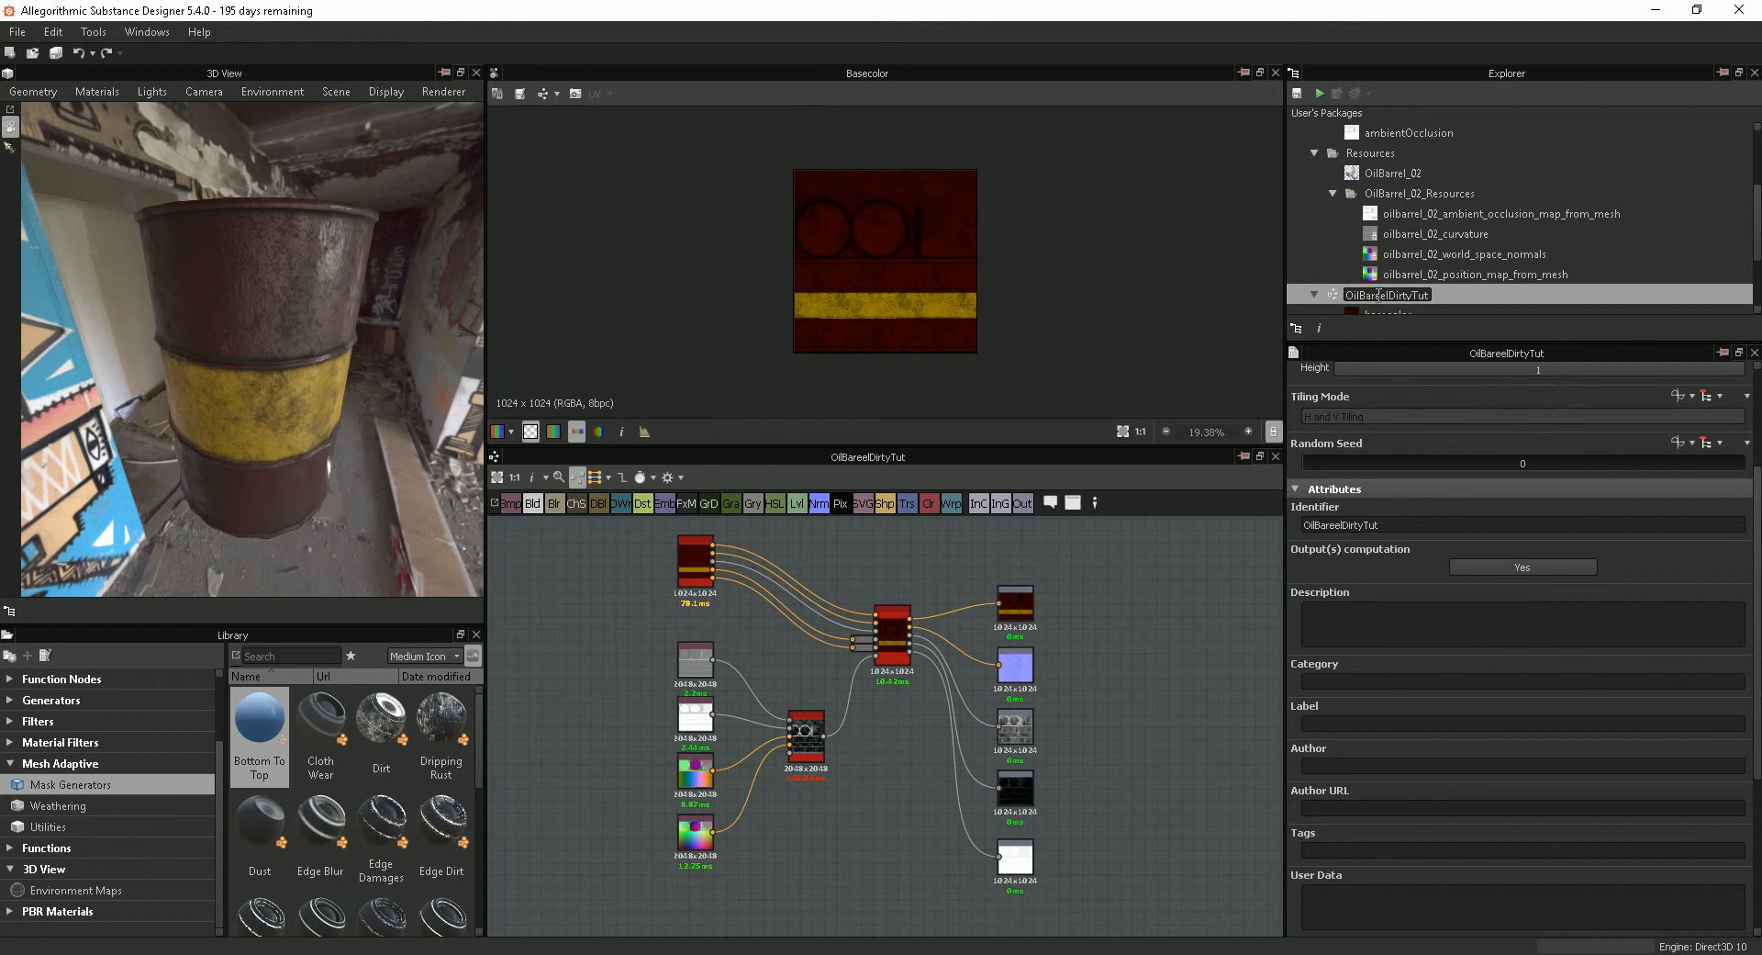
type("r")
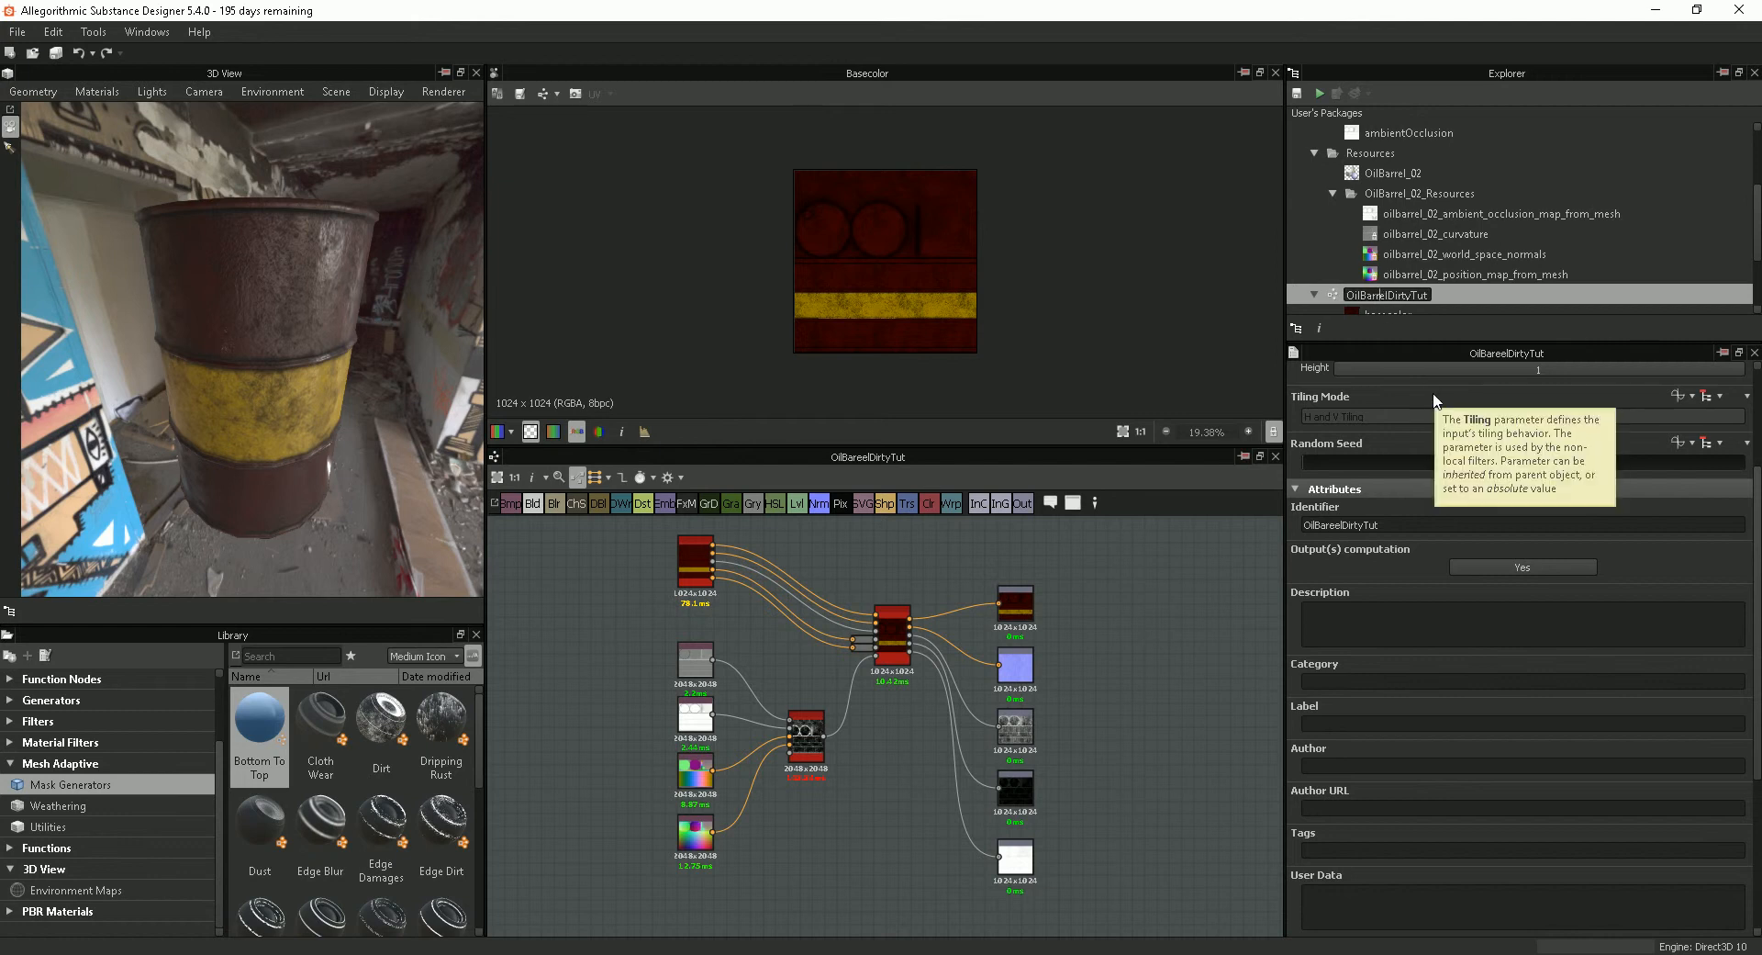
left_click(1120, 622)
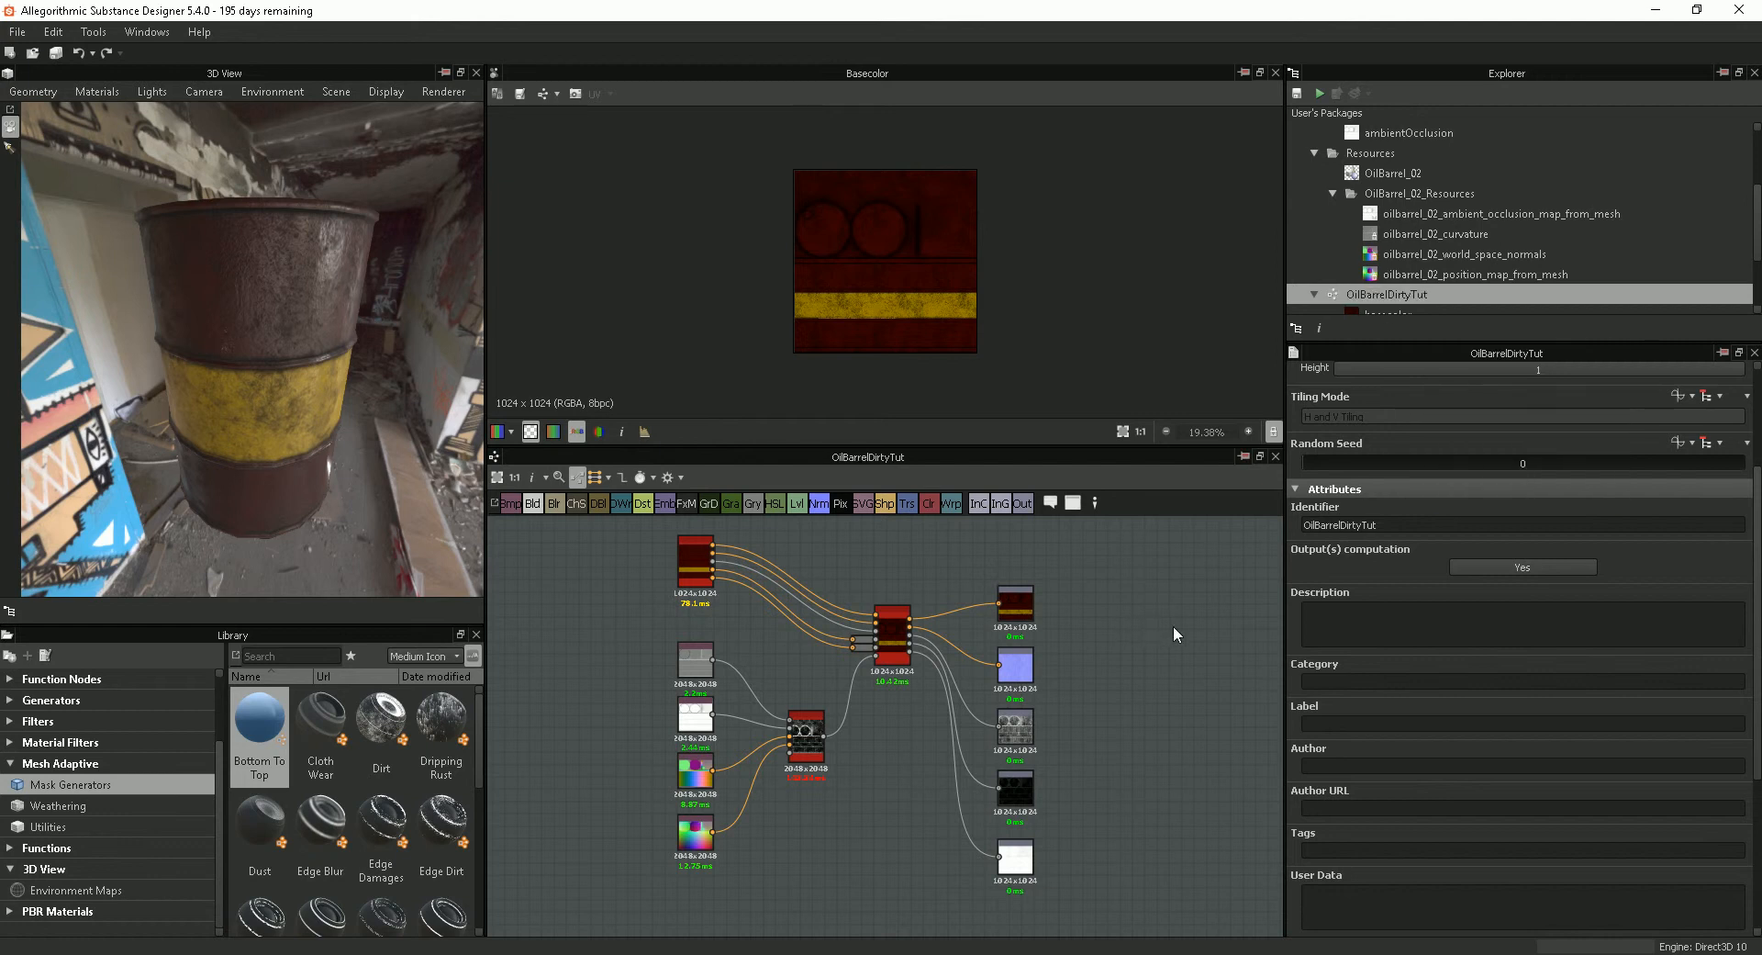
Step: Export the renamed graph's basecolor, normal, roughness, metallic and ambientOcclusion outputs again as Targa images into the Substance folder
left_click(668, 478)
left_click(715, 524)
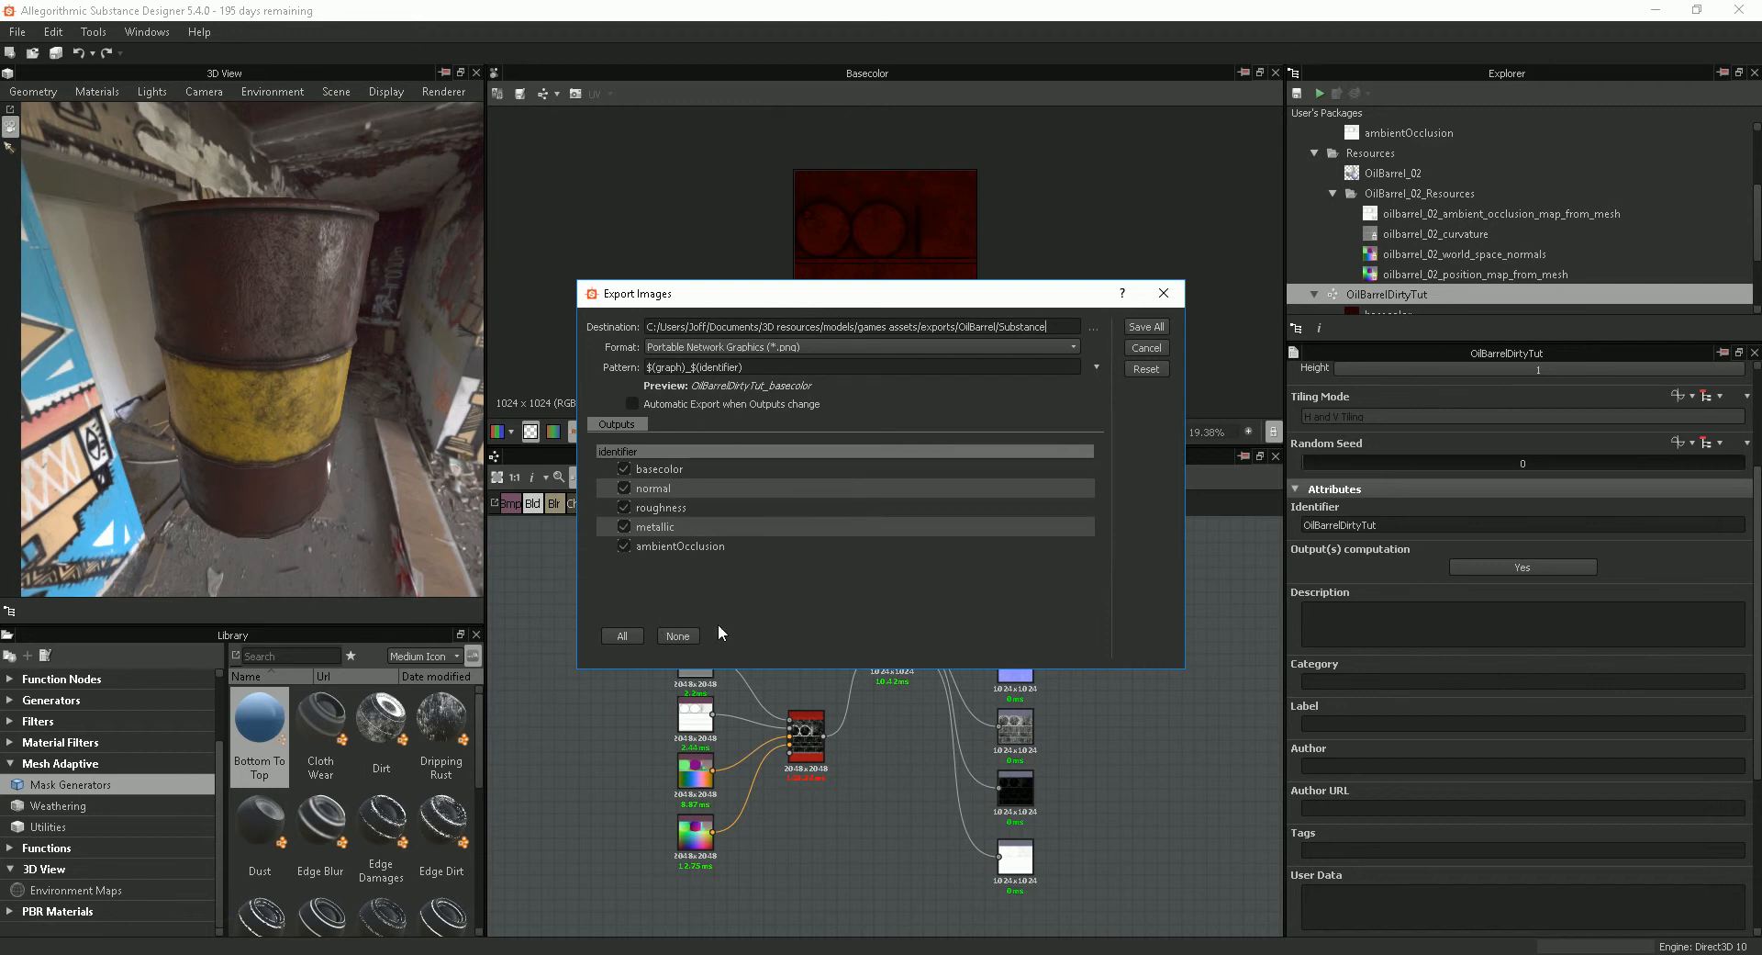
left_click(1149, 328)
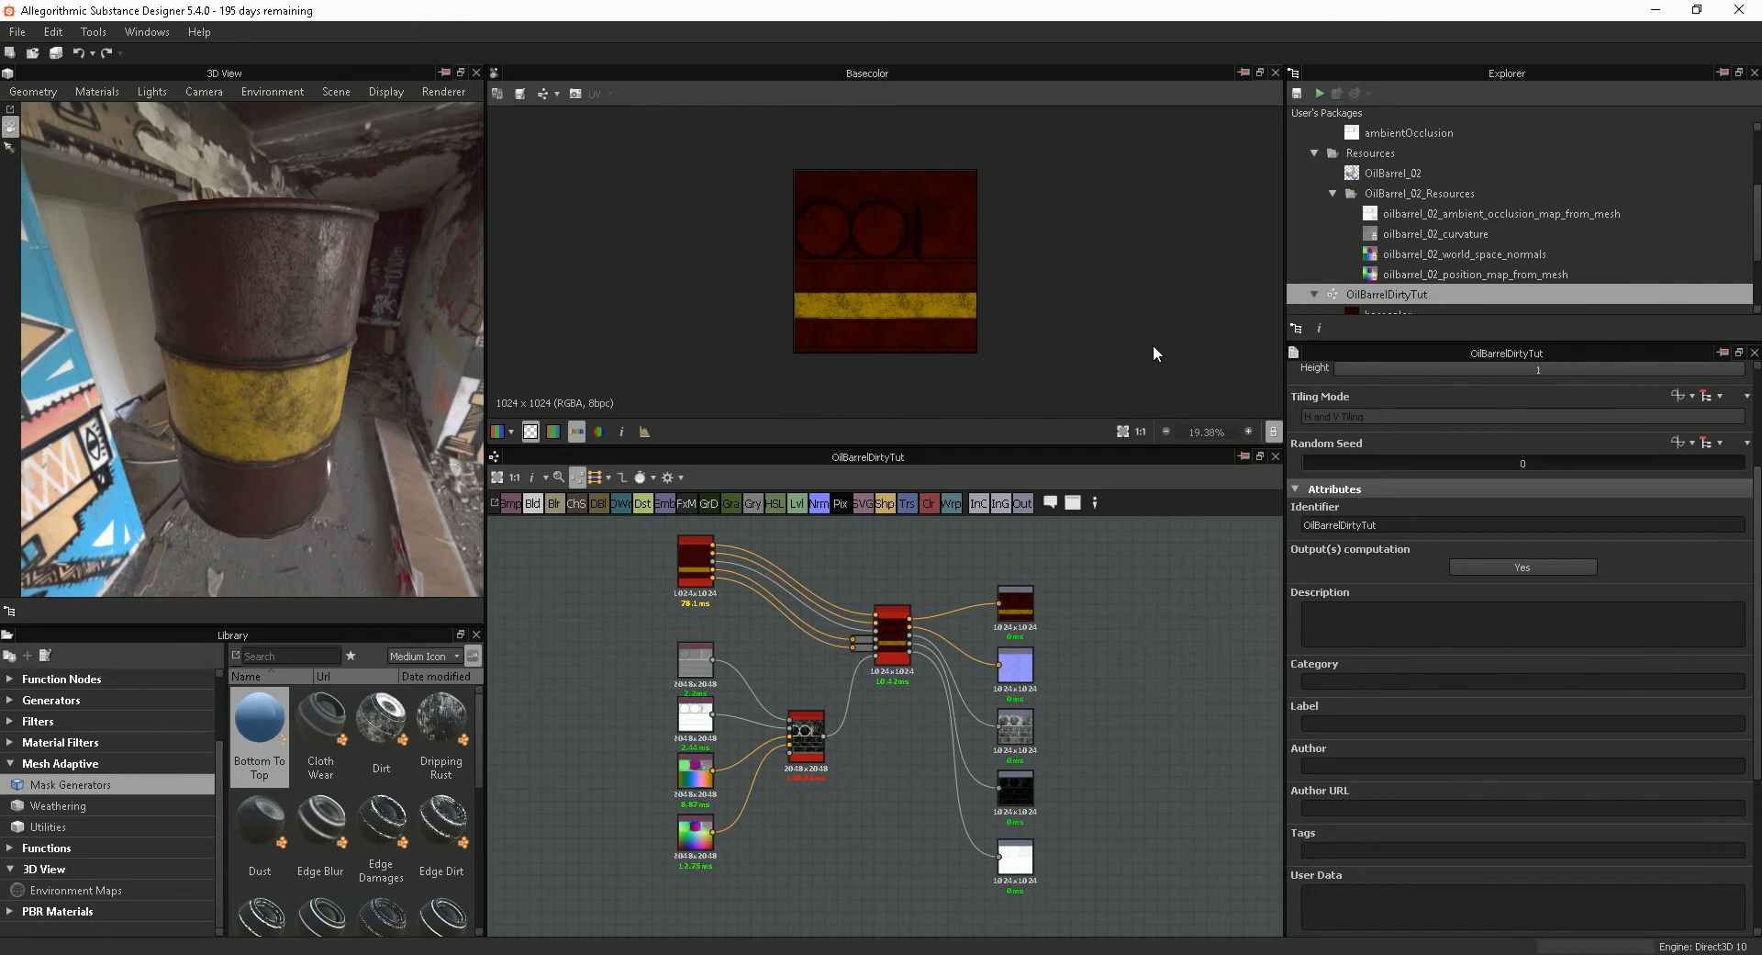
scroll(922, 325, "up", 2)
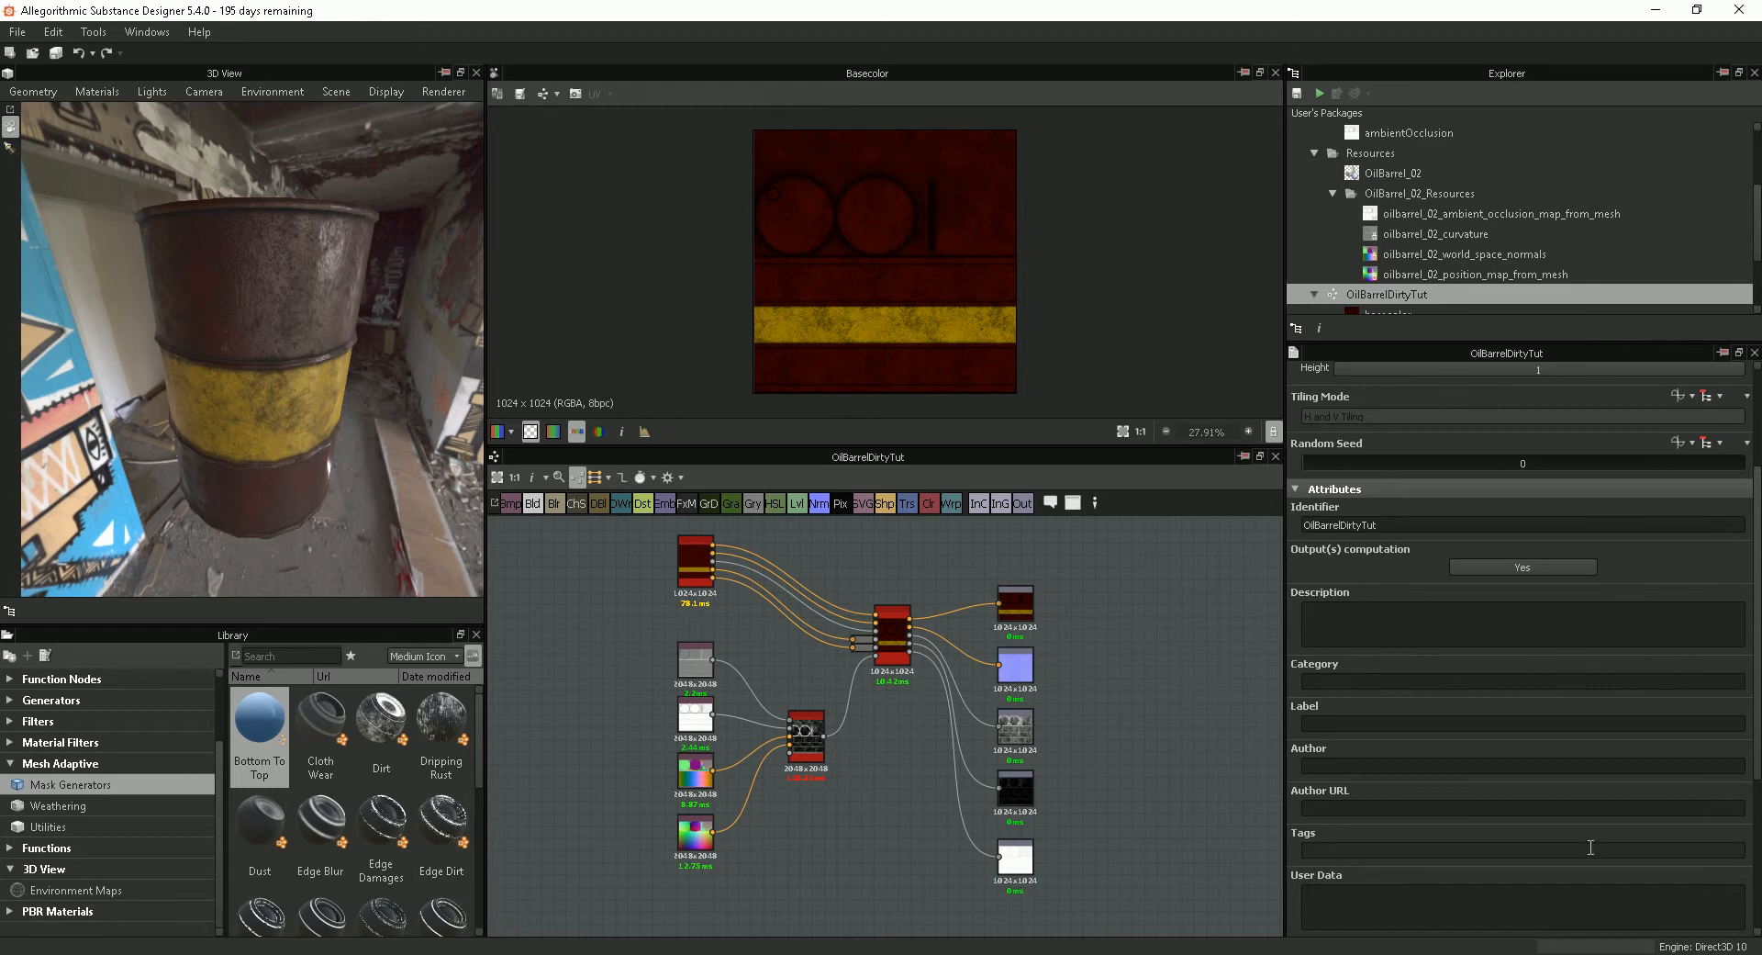
Step: Switch to Photoshop and examine the exported ambientOcclusion, basecolor, metallic, normal and roughness TGA maps one by one
key("alt+Tab")
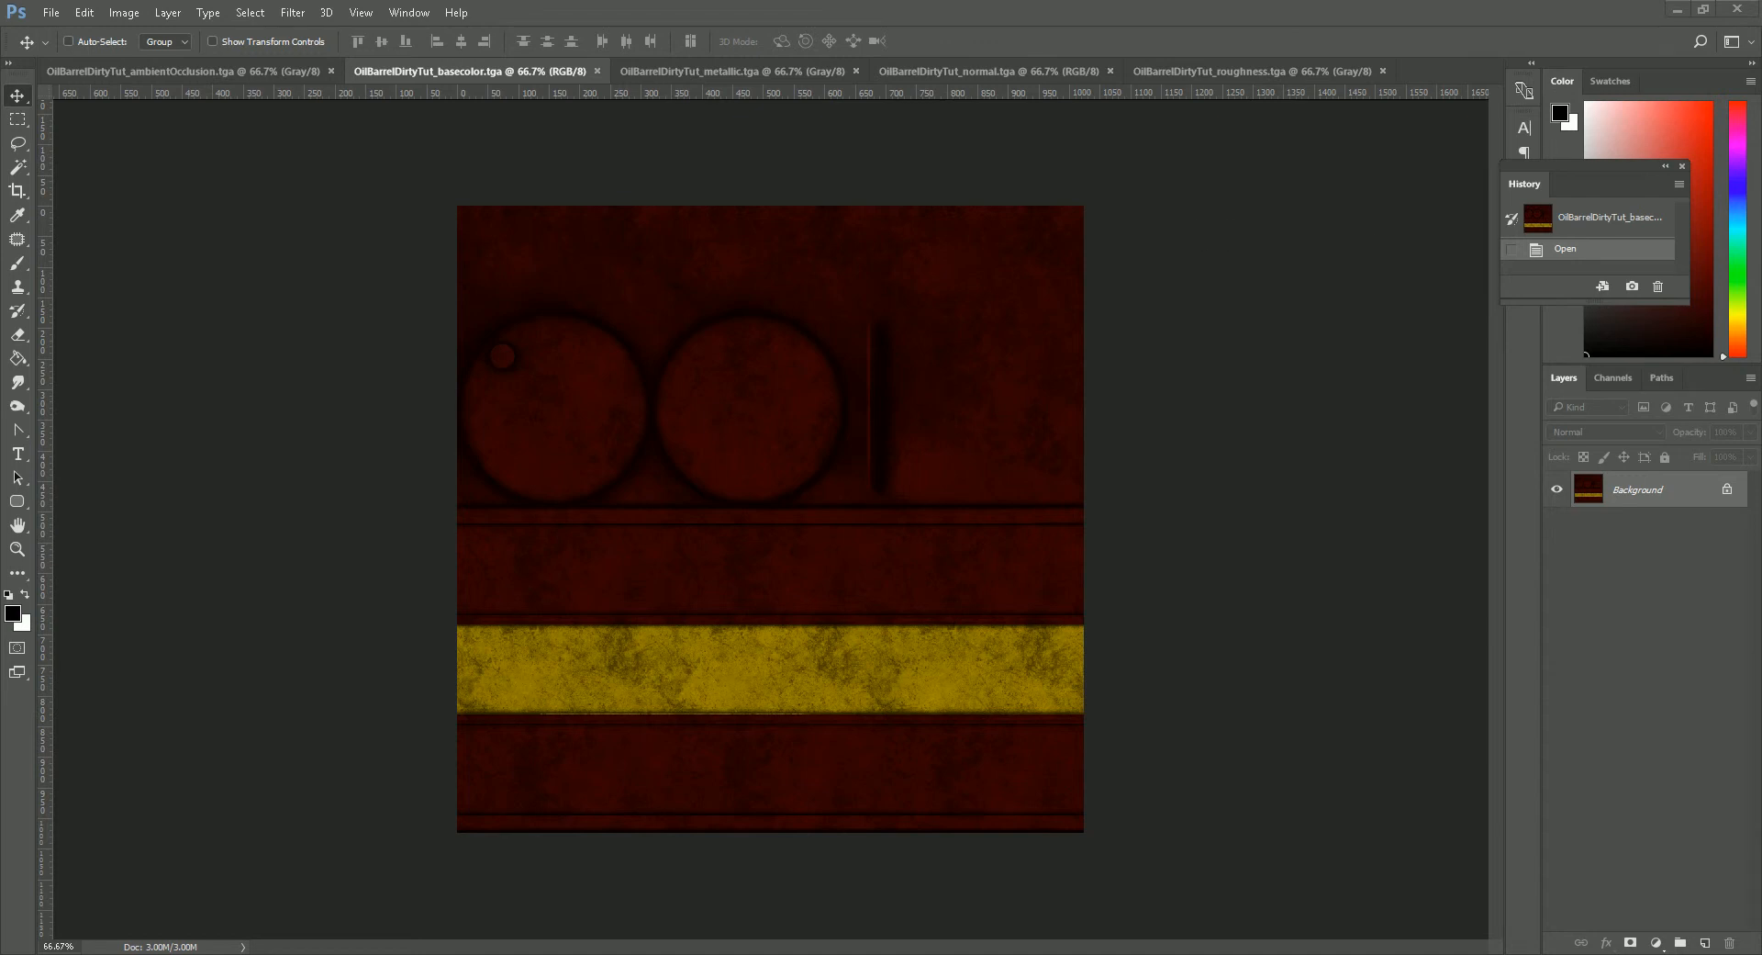
left_click_drag(1761, 108, 1761, 171)
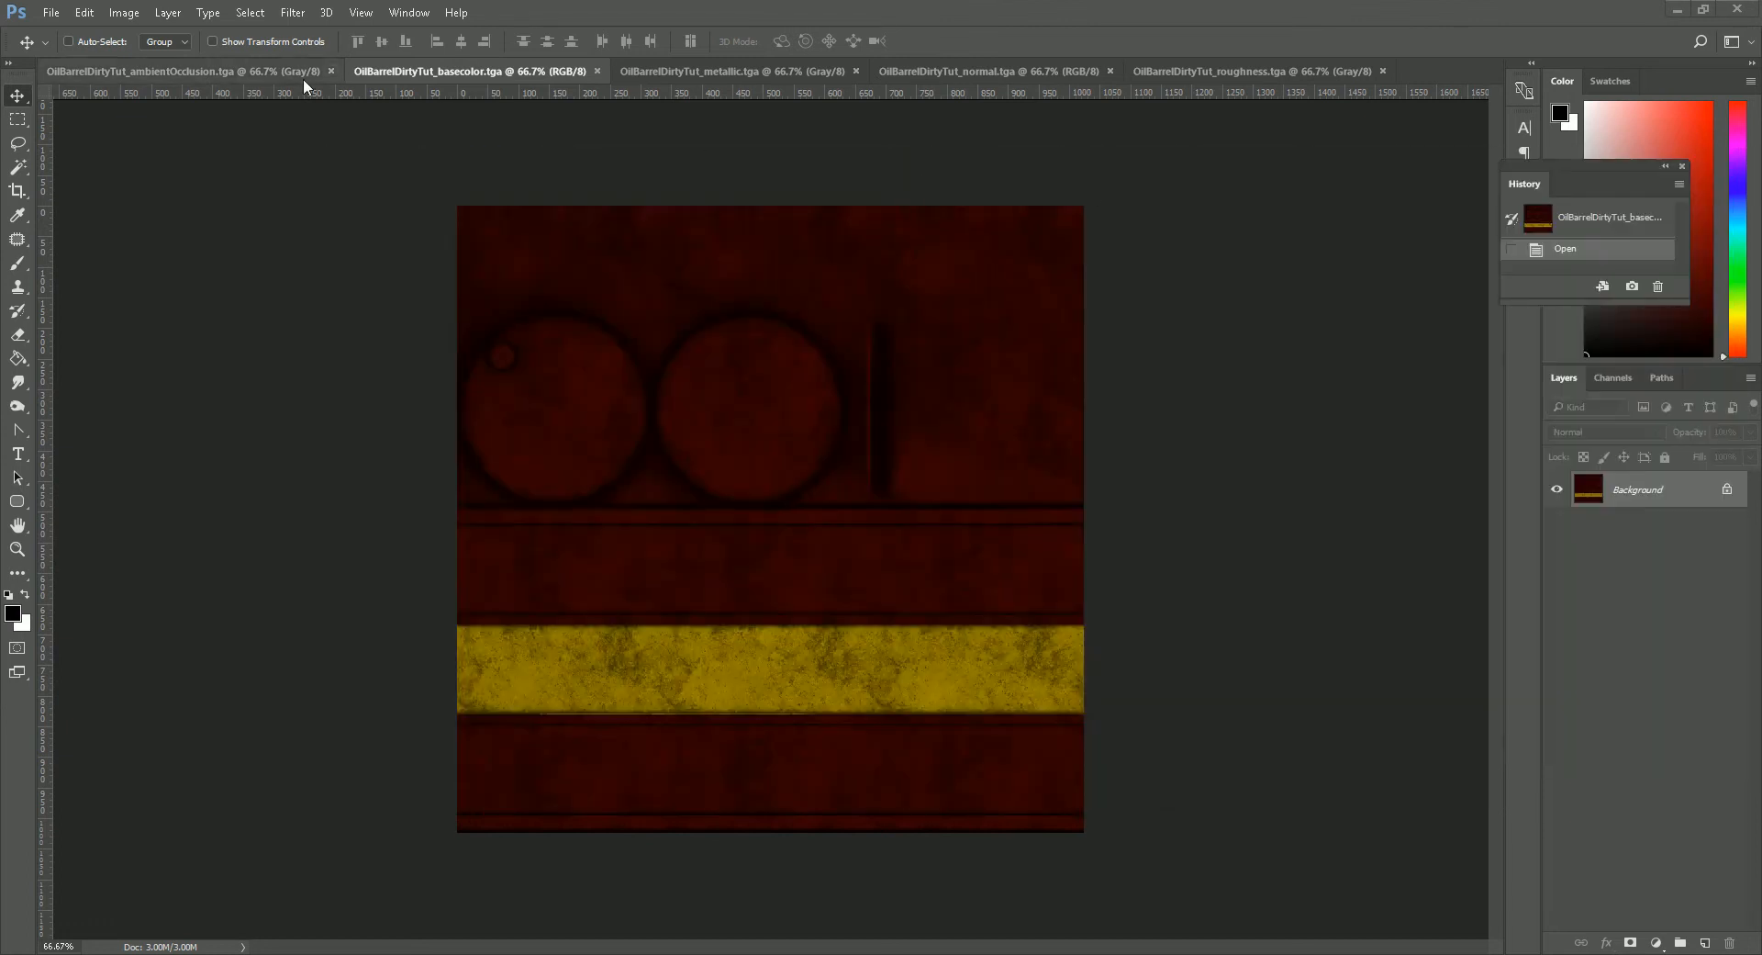
left_click(250, 73)
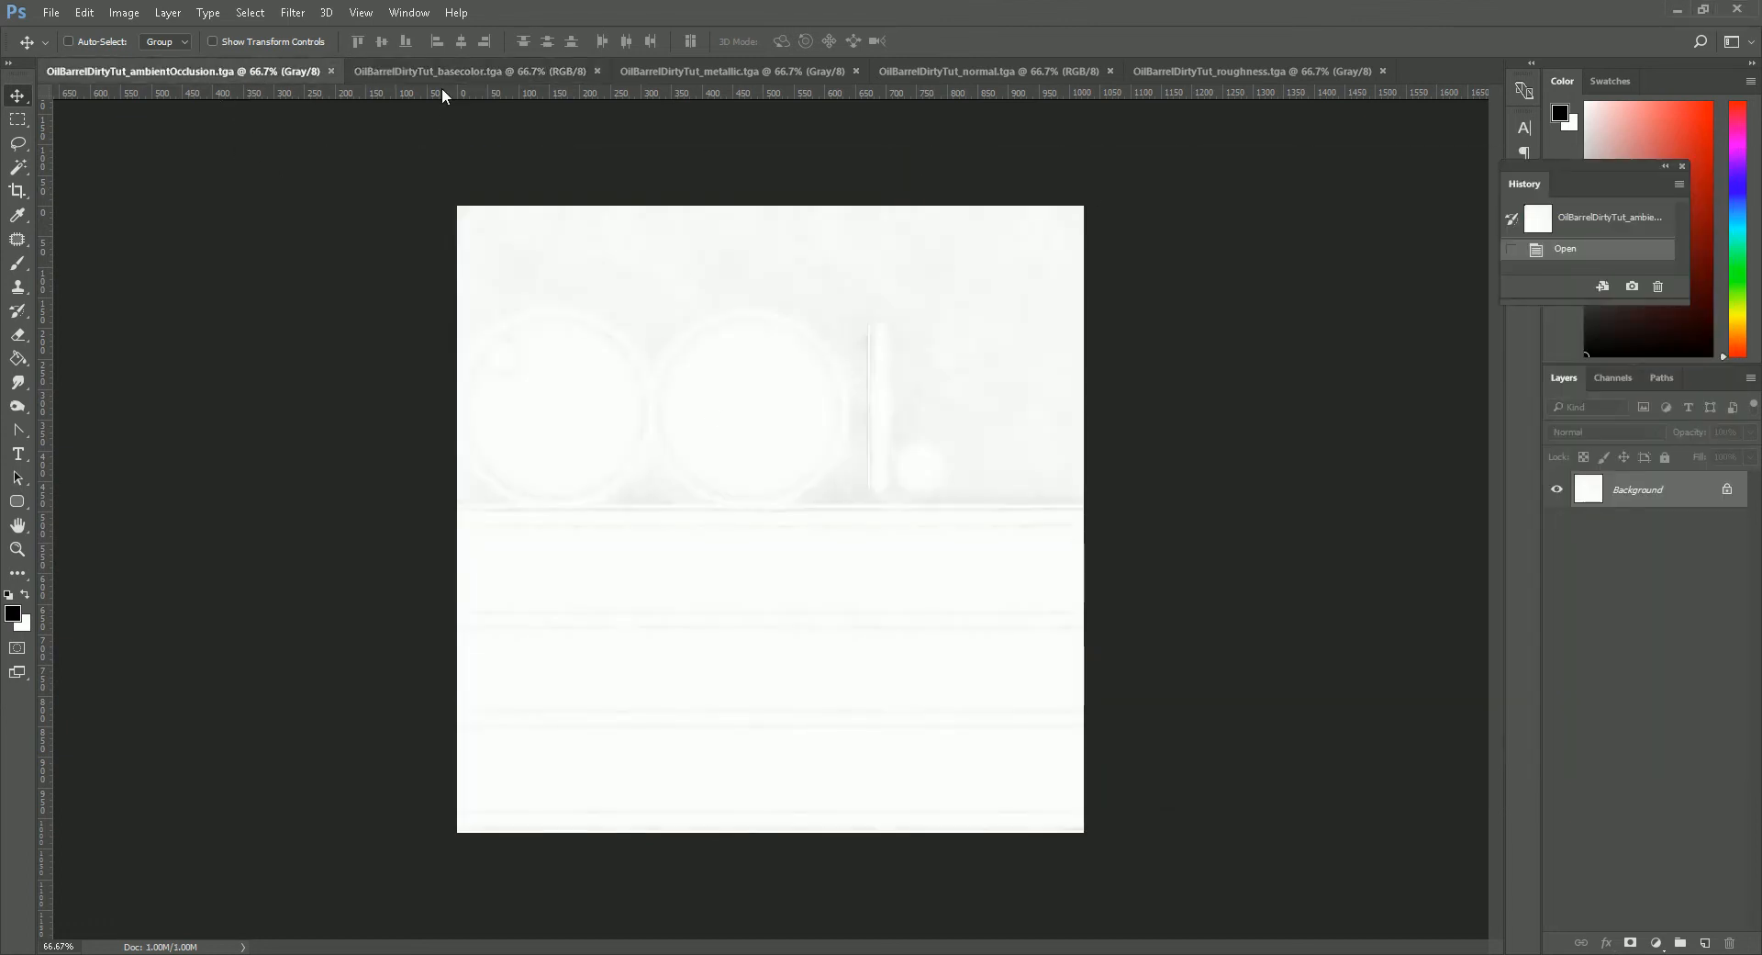
left_click(445, 72)
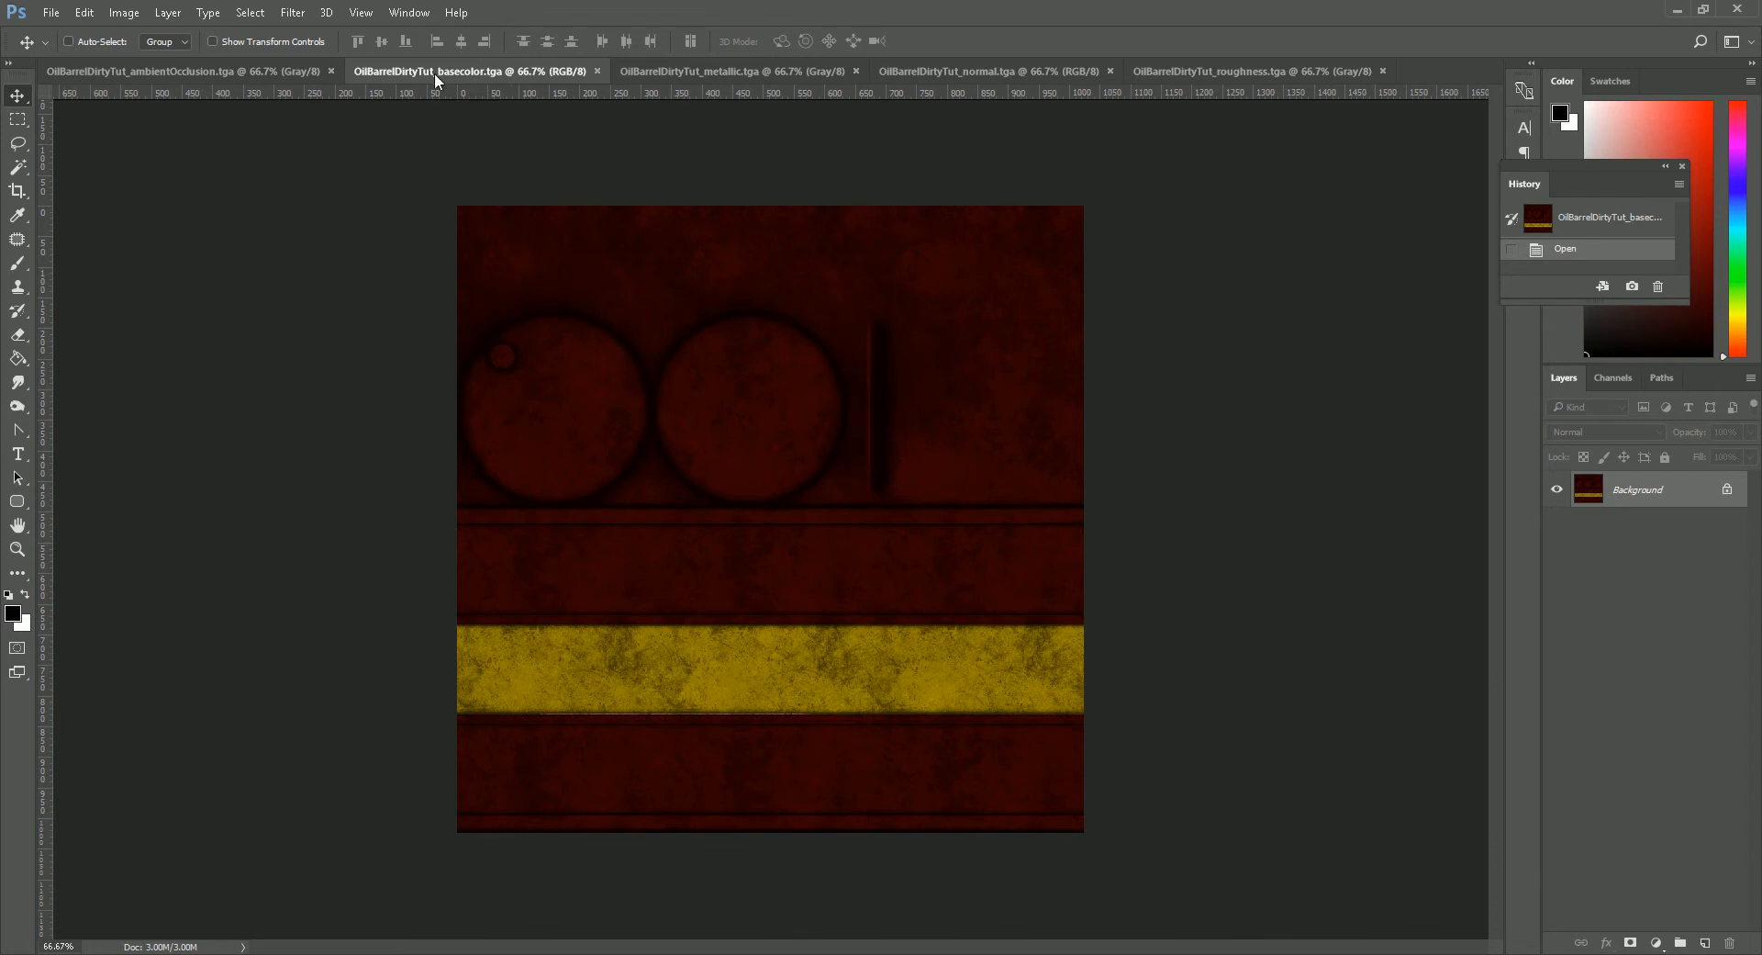
left_click(657, 74)
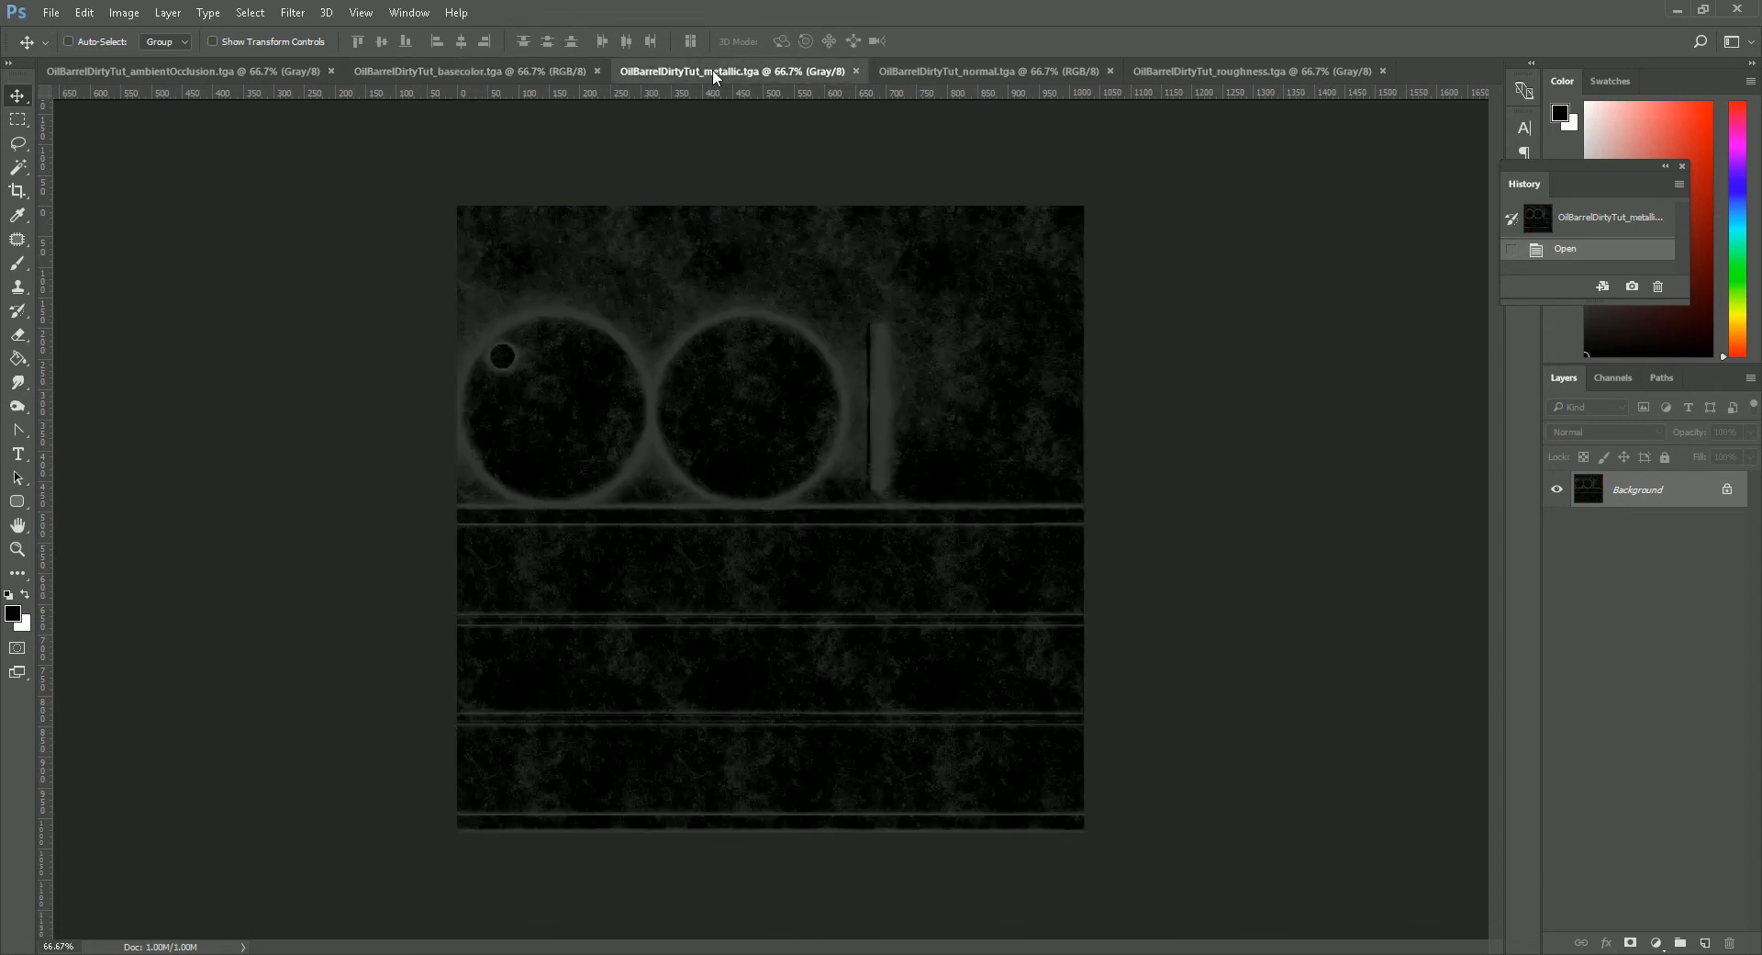
left_click(934, 73)
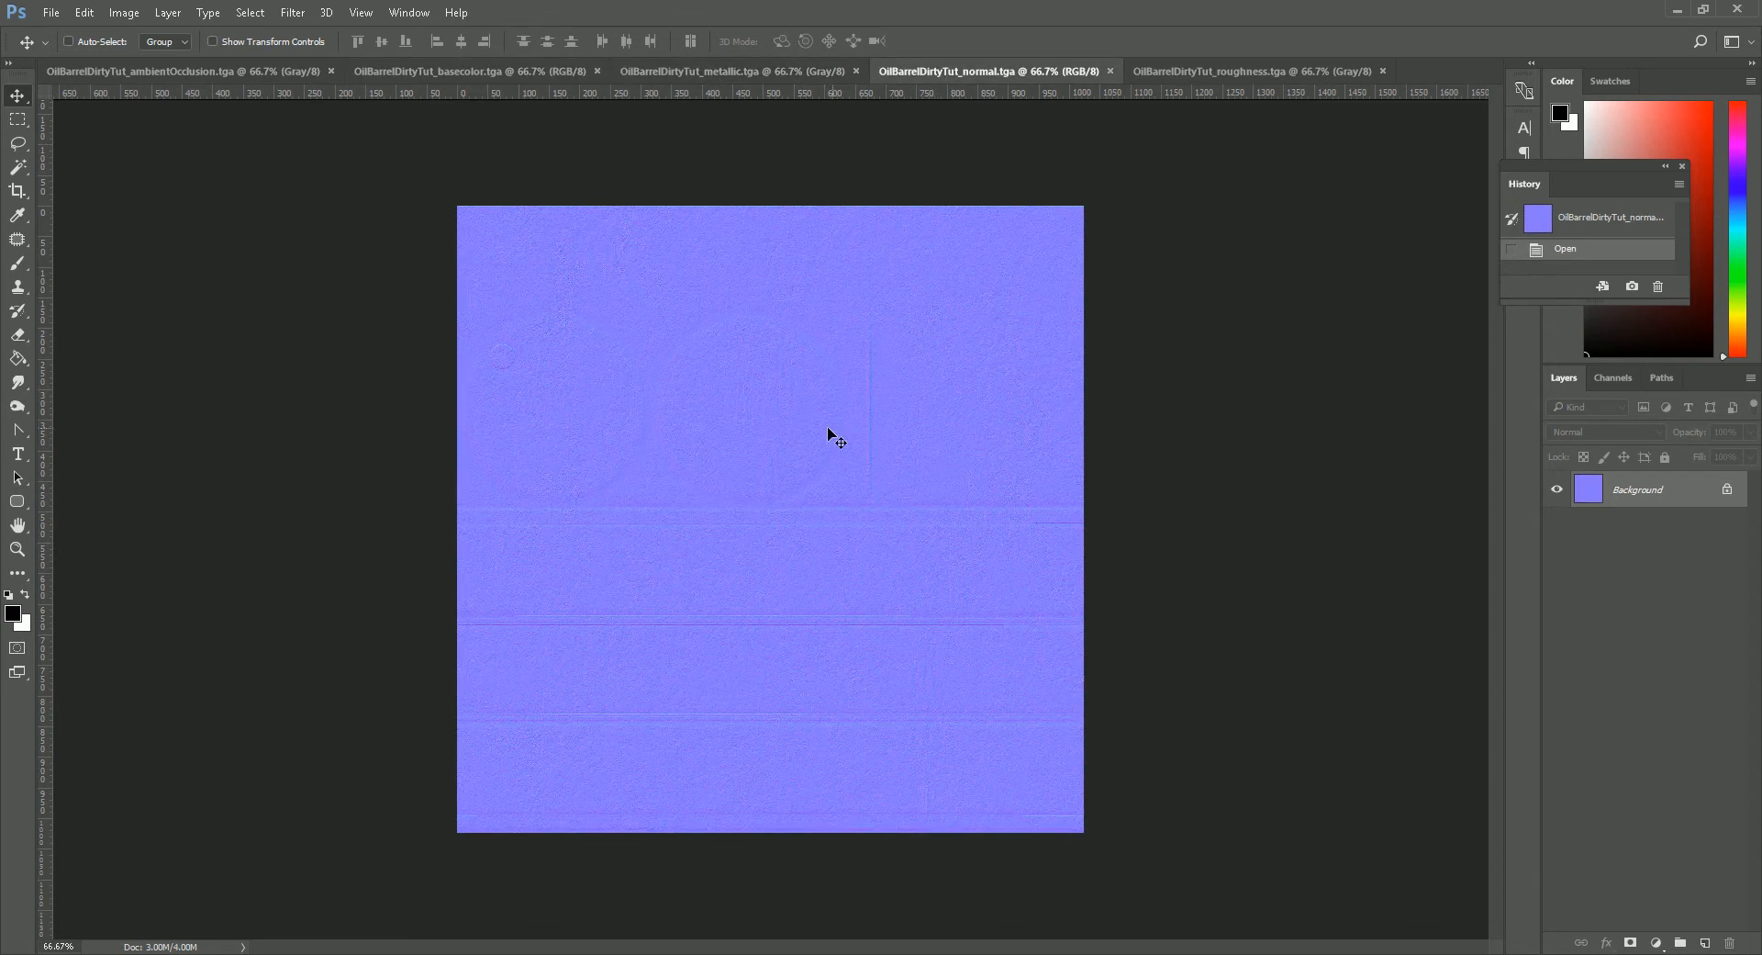
left_click(1253, 72)
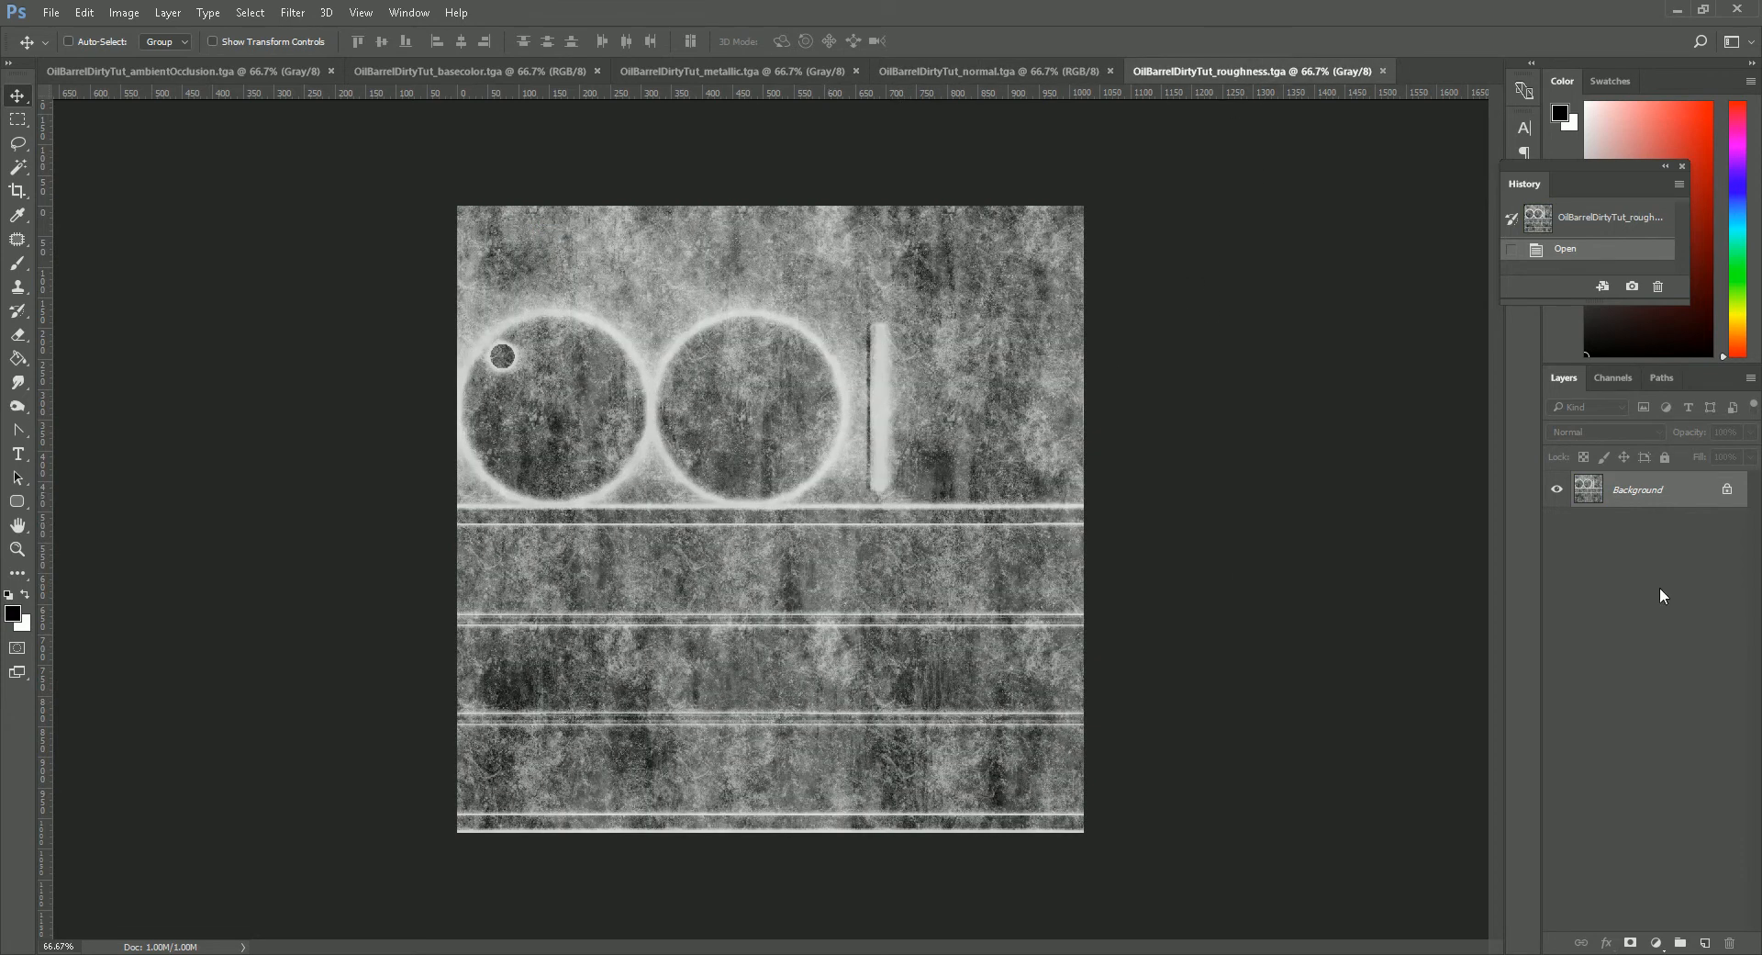
Step: Return to Substance Designer, save the package and inspect the dirty barrel in the 3D view
key("alt+Tab")
left_click_drag(372, 409, 177, 267)
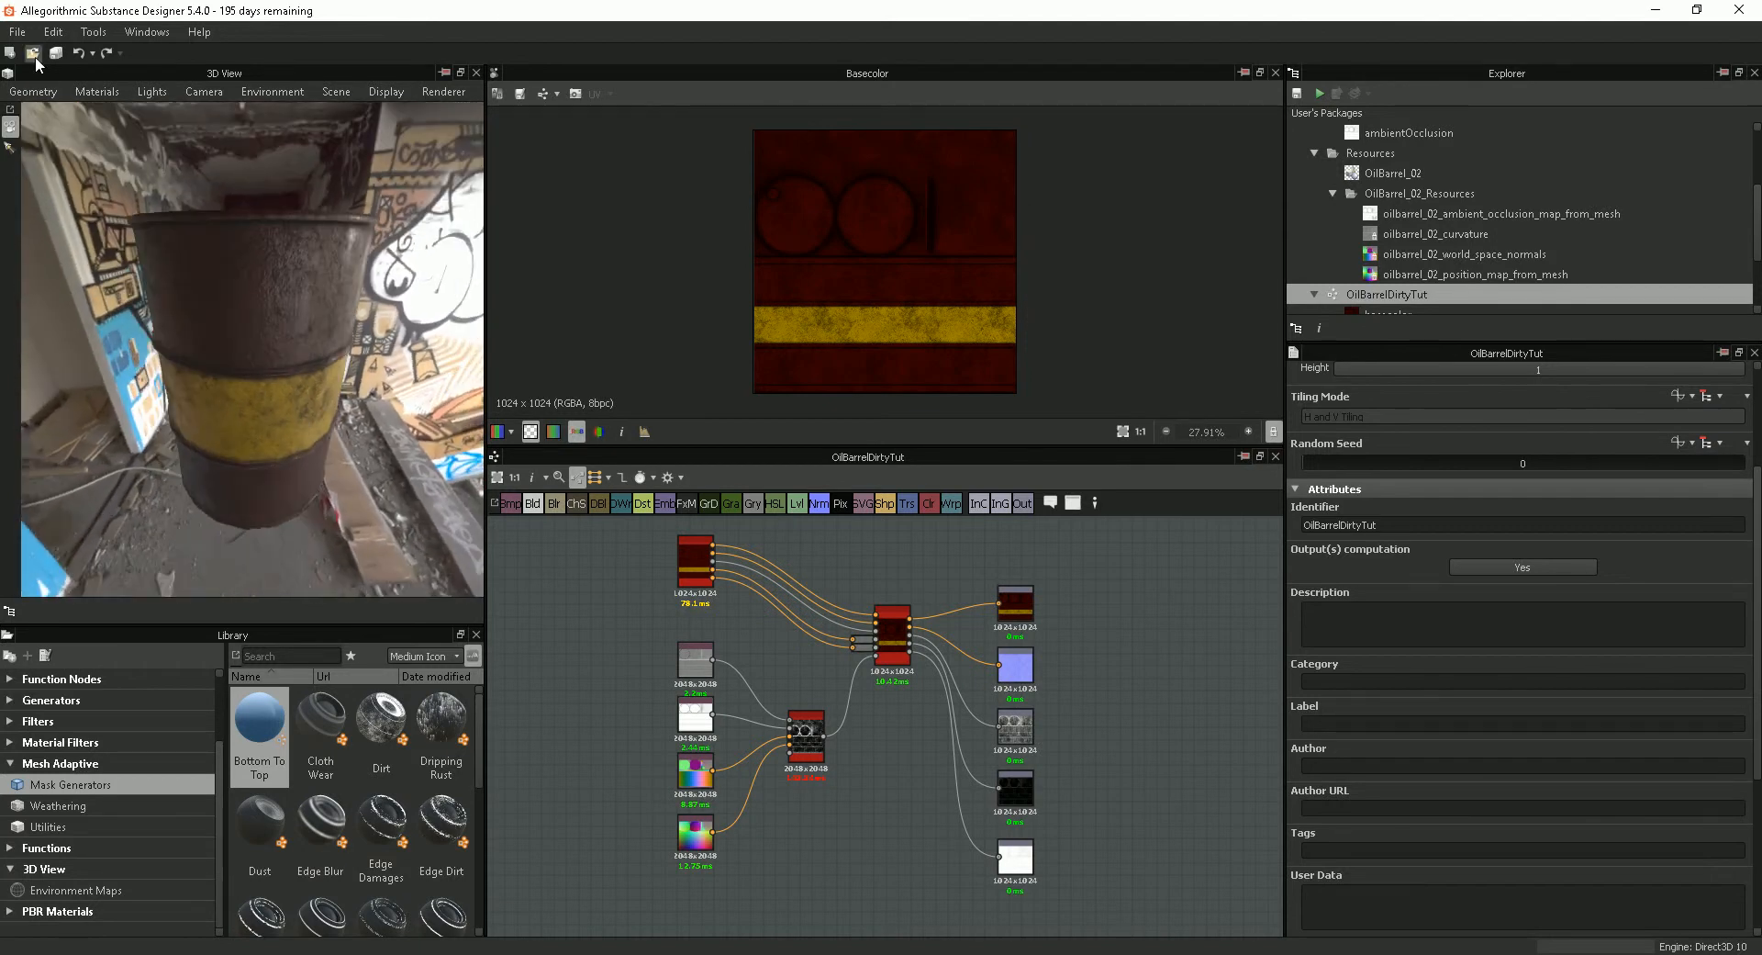
left_click(17, 32)
left_click(71, 159)
left_click_drag(346, 448, 301, 426)
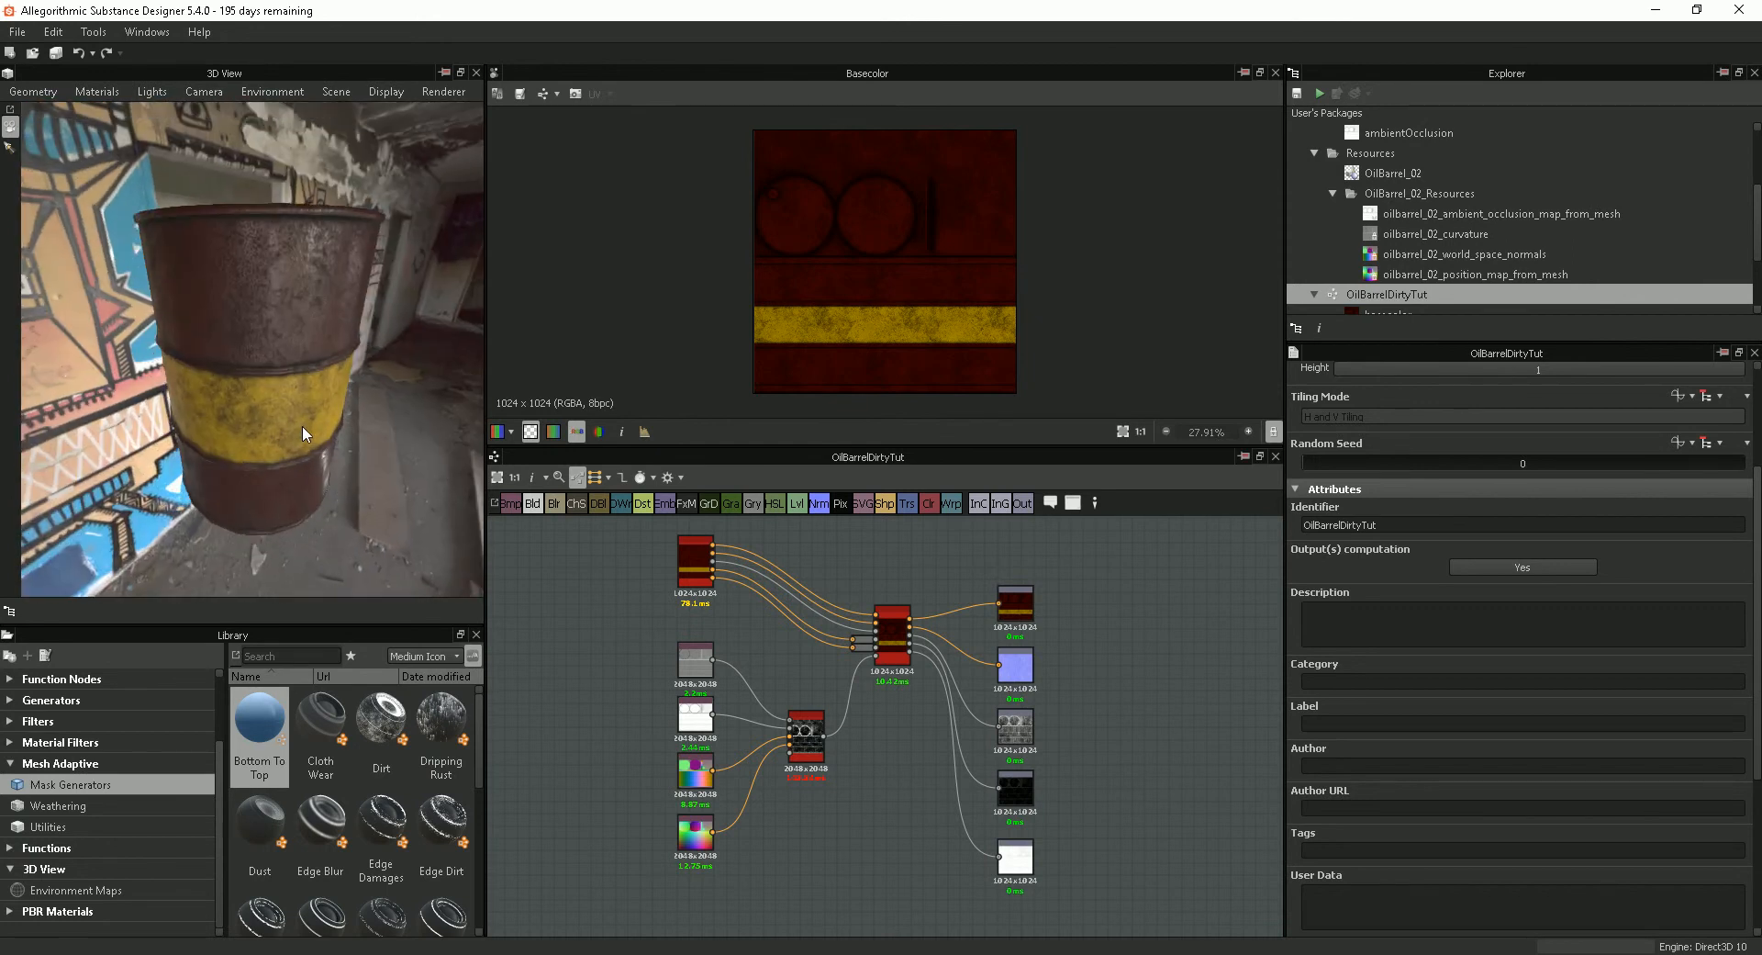